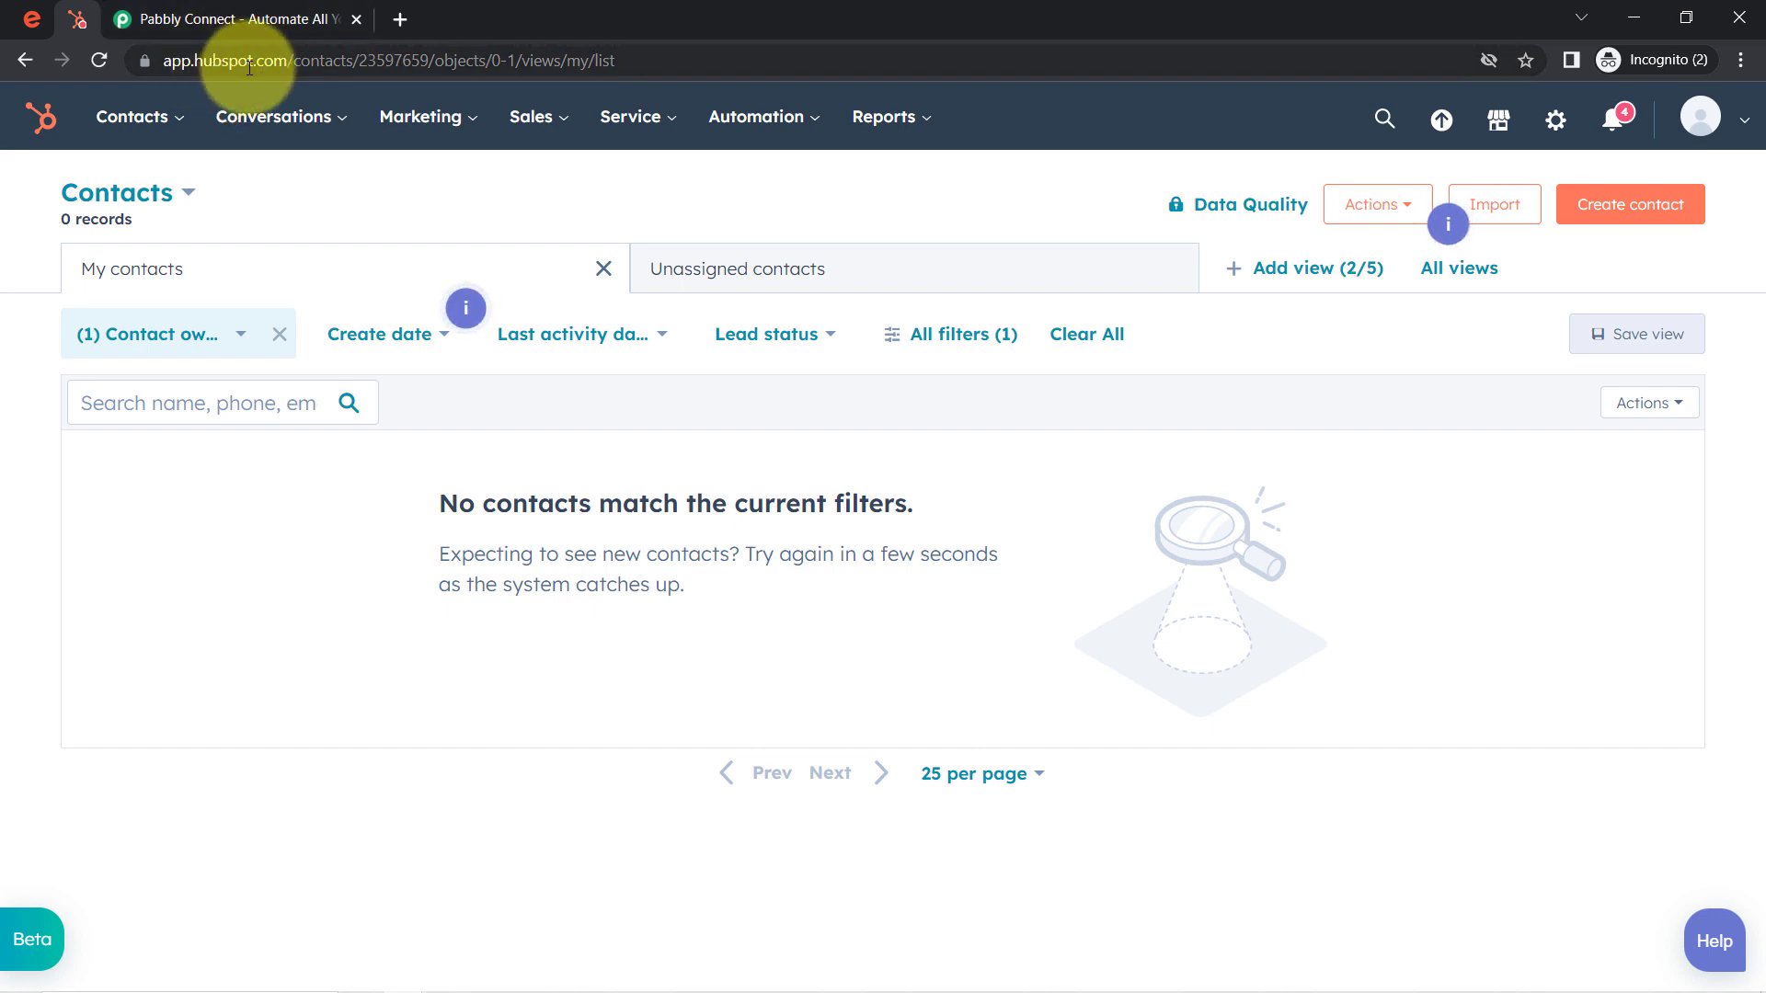
Step: Look over the Eventbrite events page, the HubSpot contacts page and the Pabbly Connect home page
click(32, 18)
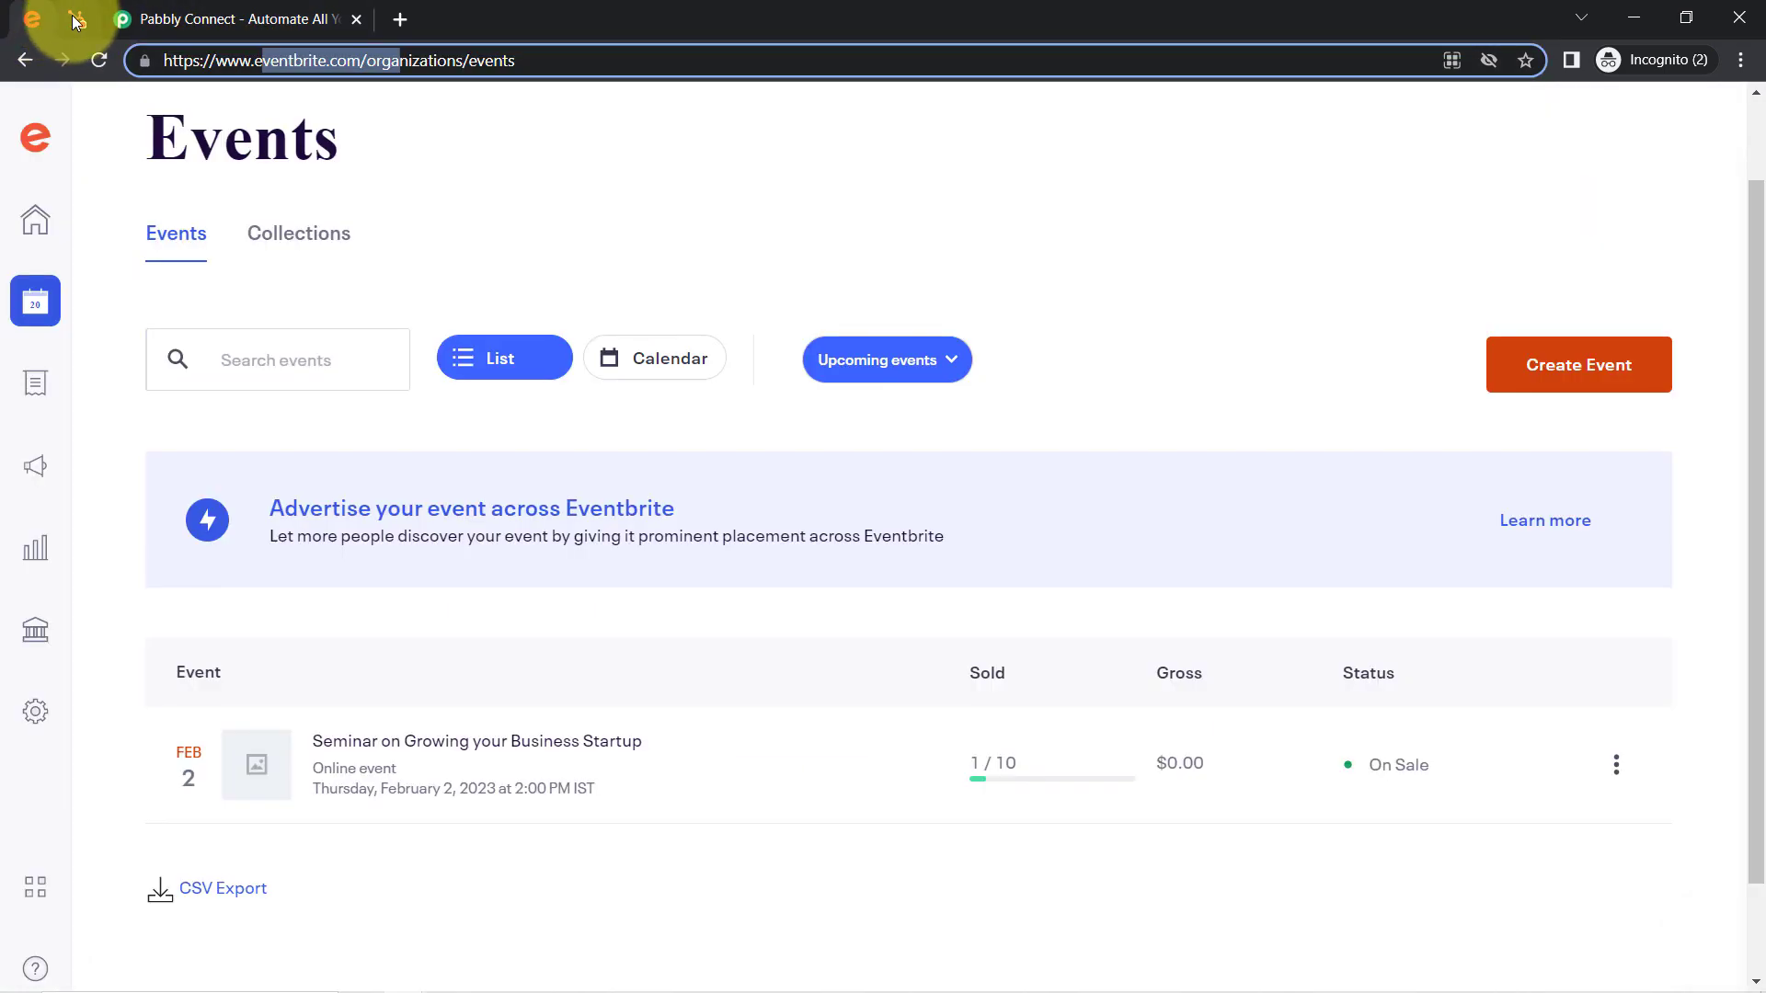
click(22, 19)
click(79, 20)
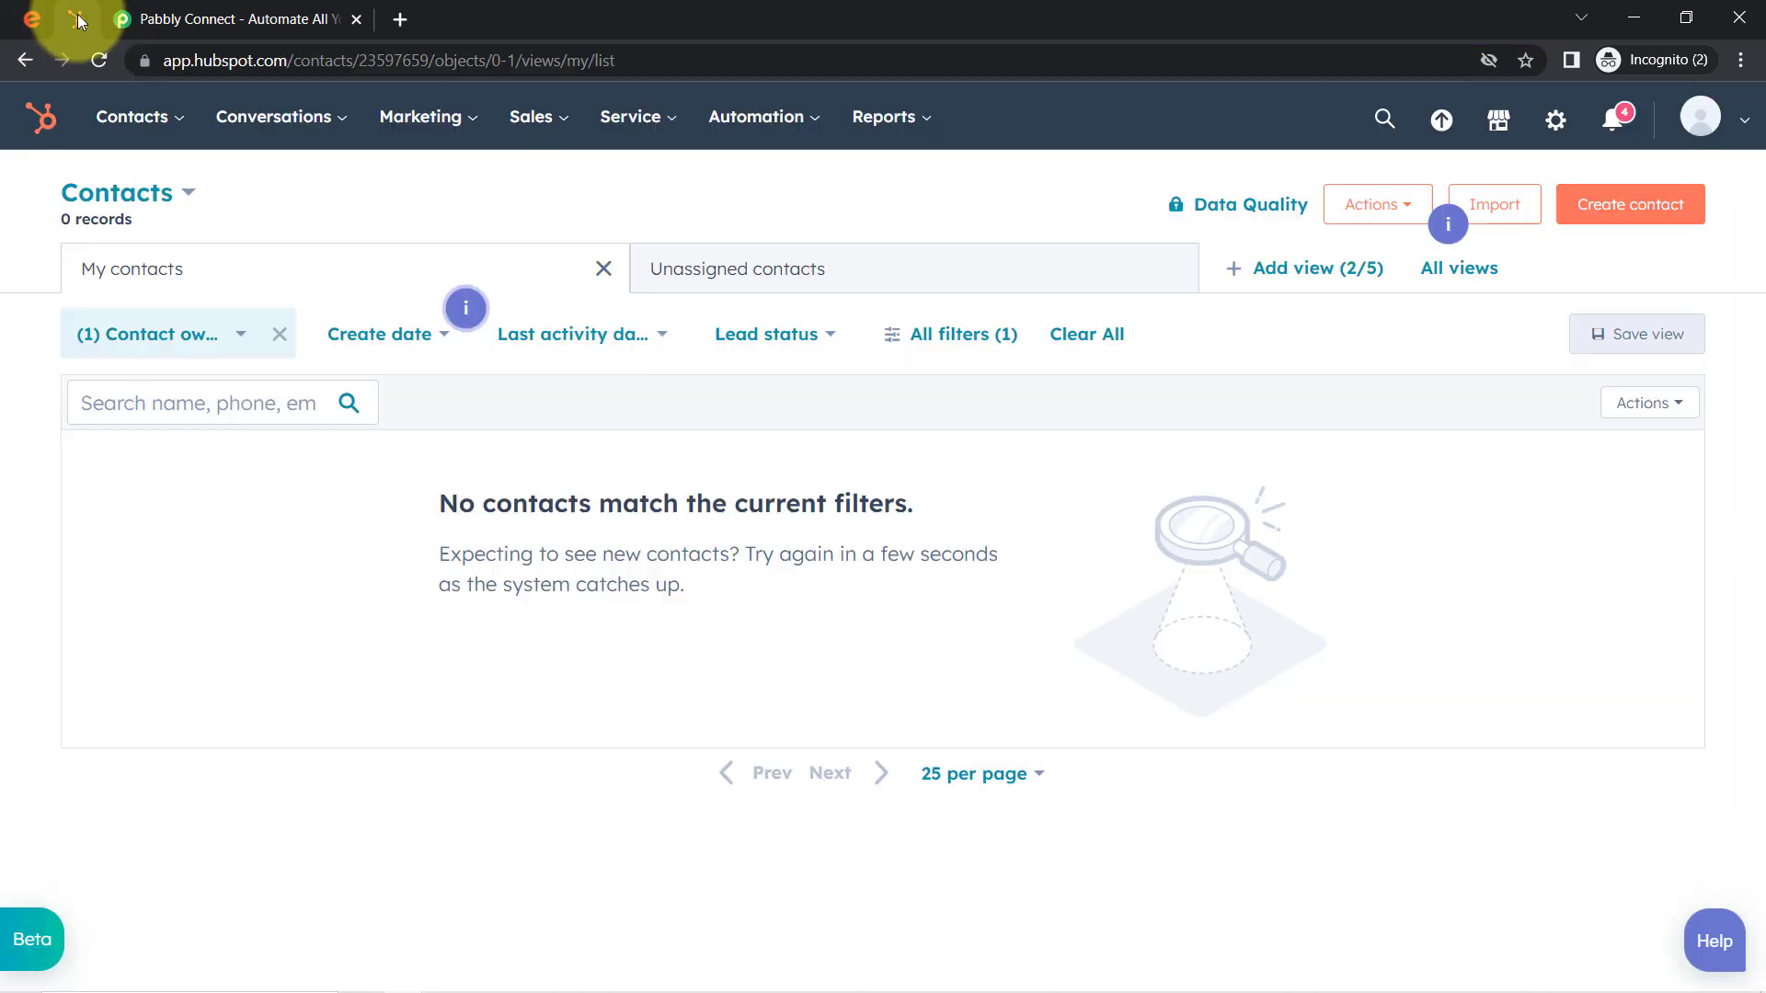
click(171, 19)
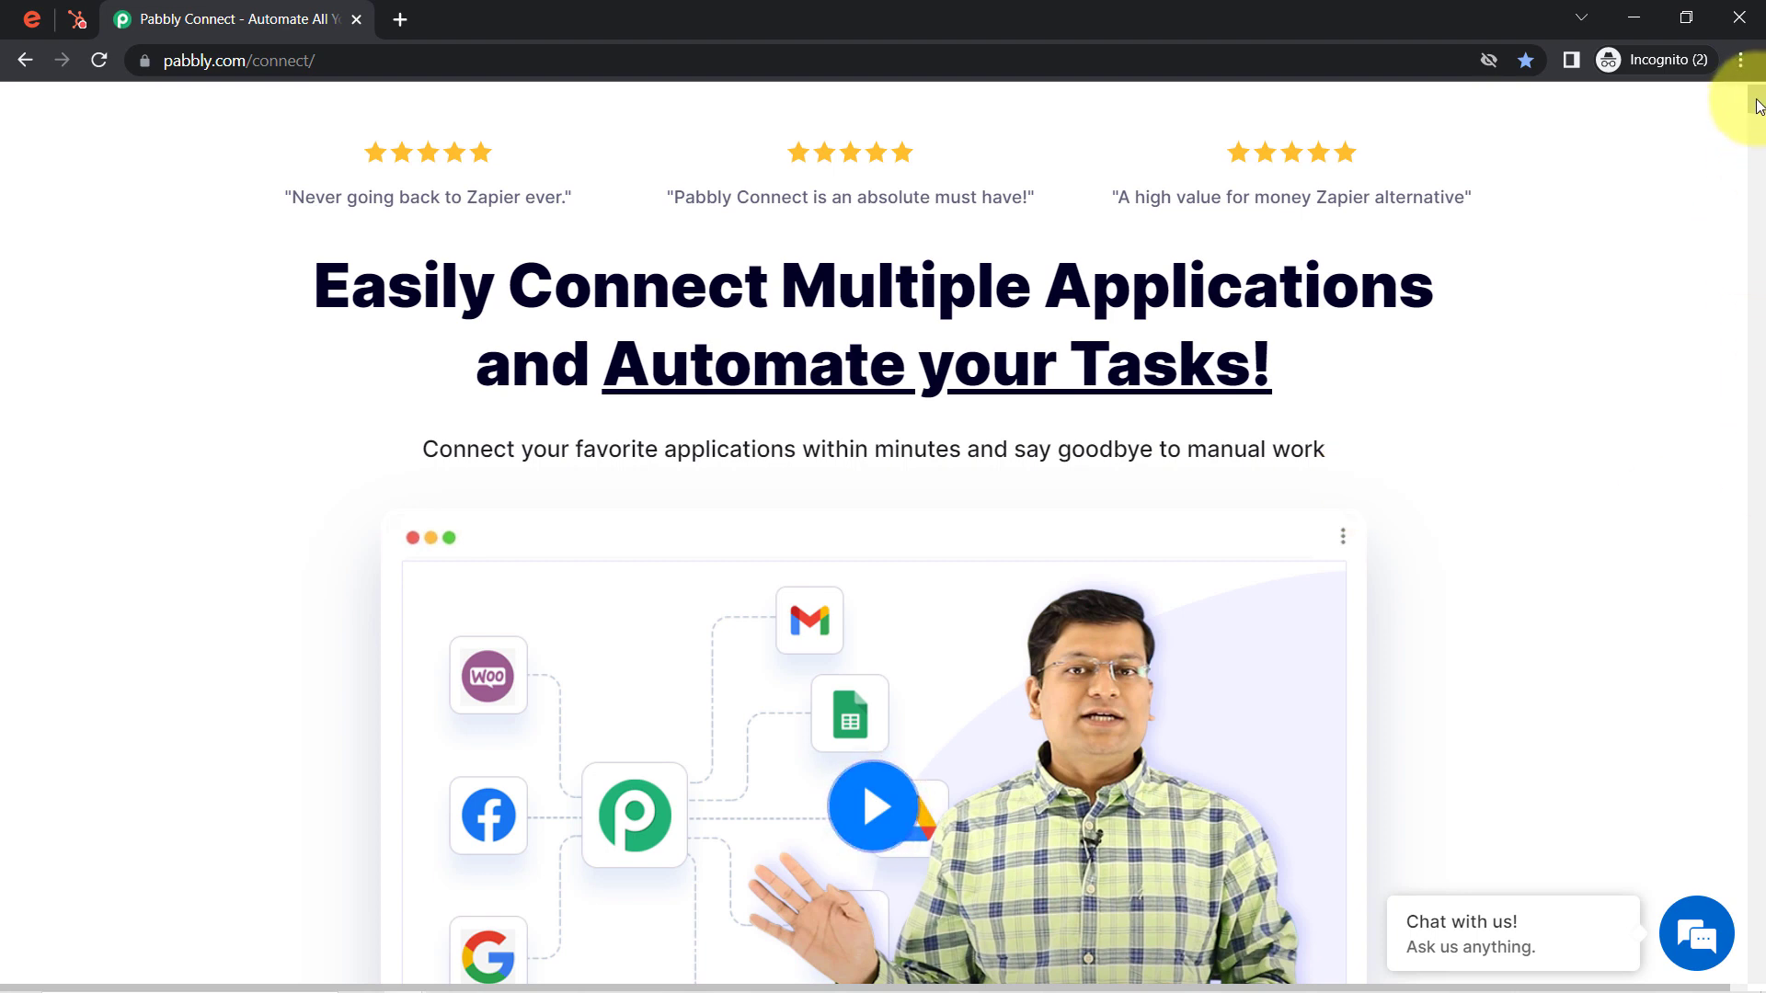
scroll(1758, 106, up, 1)
drag(708, 402, 1253, 481)
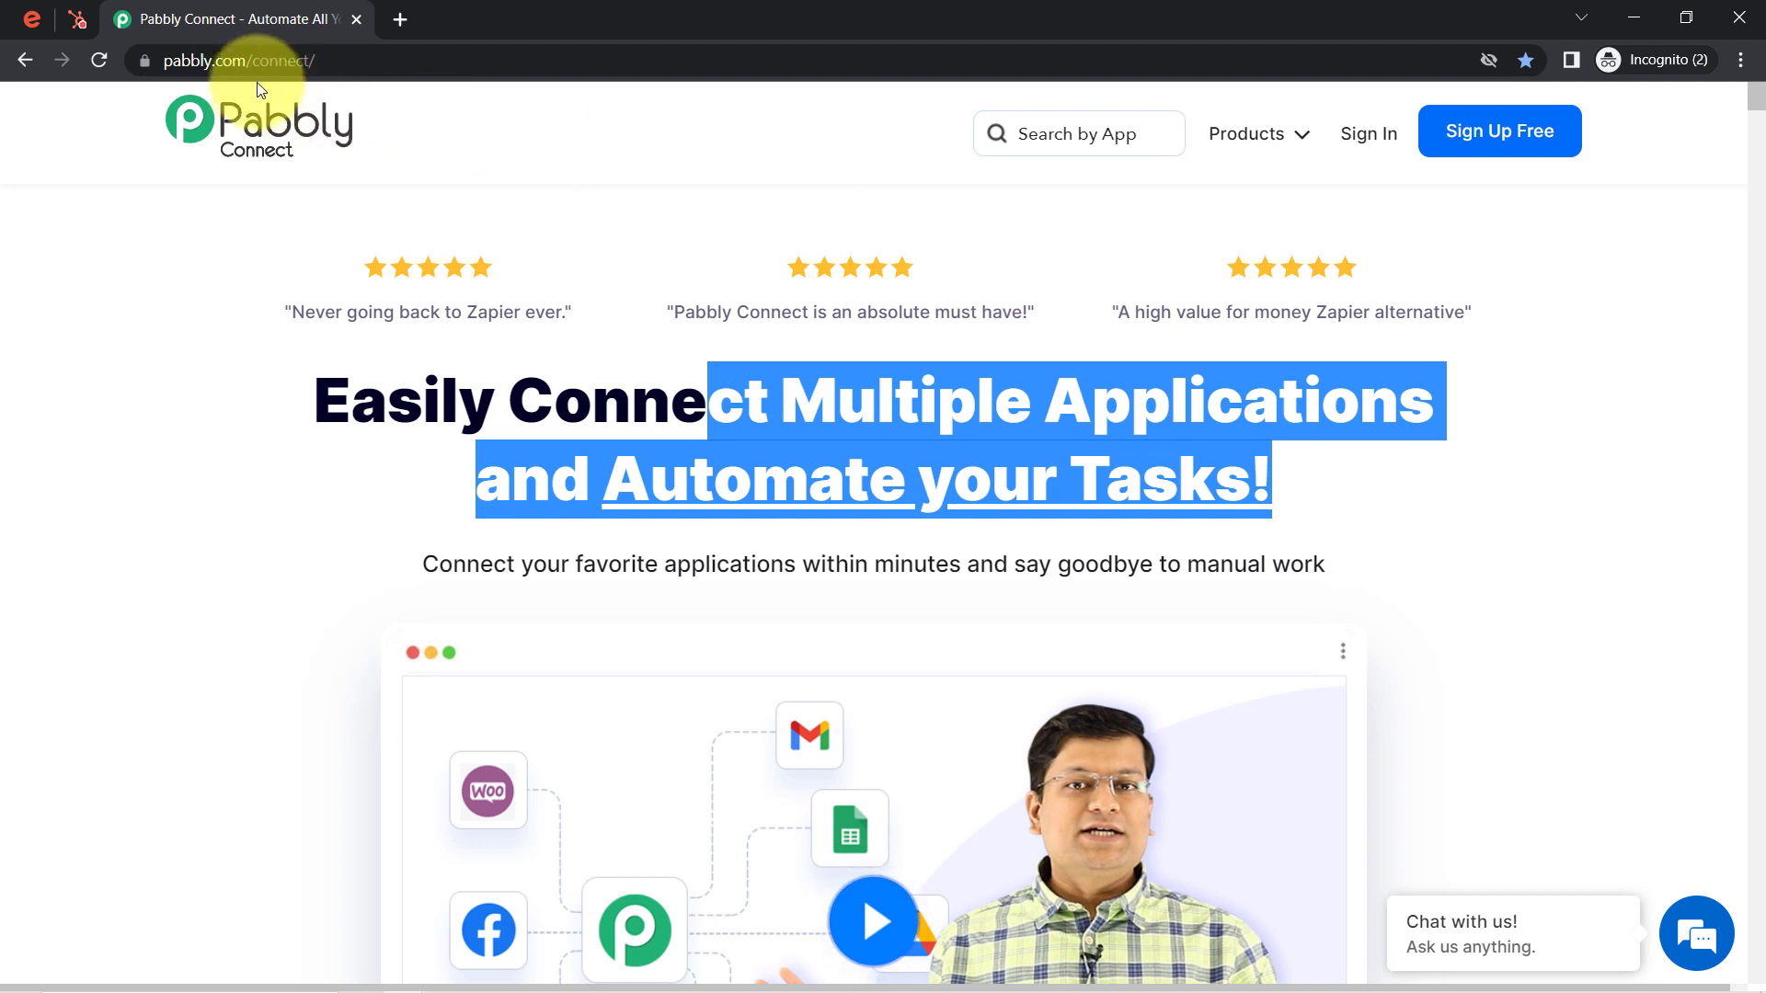
click(303, 60)
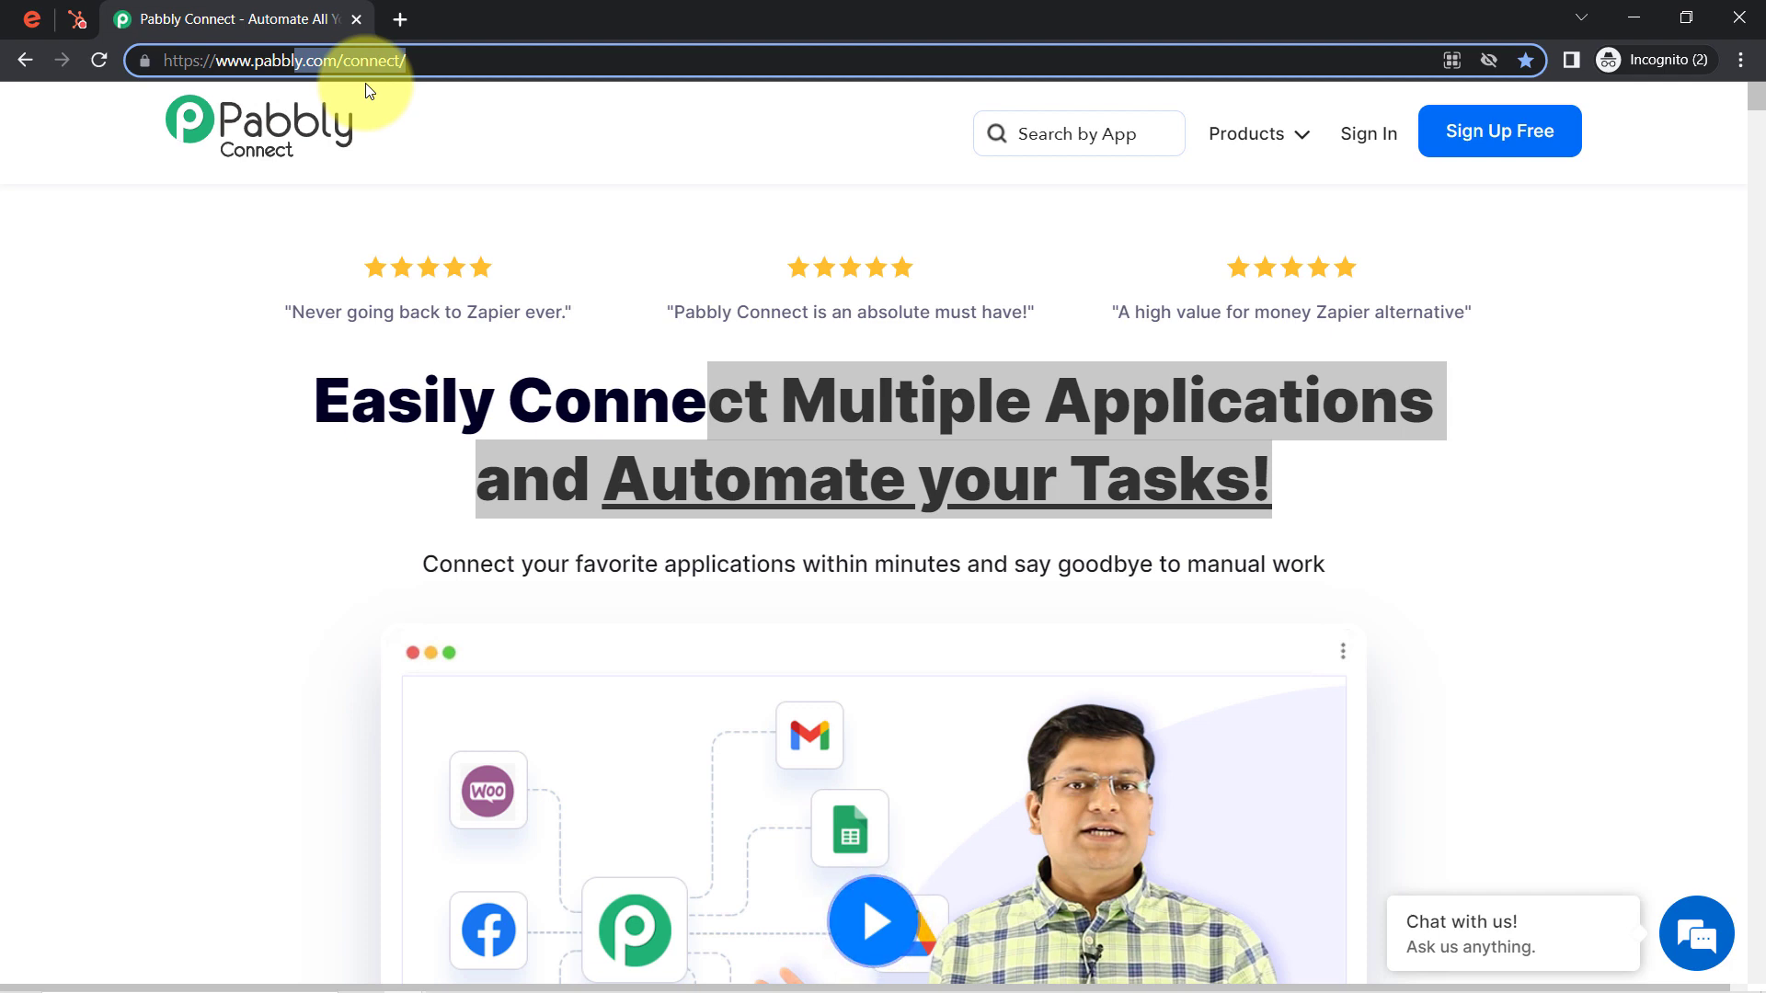
Step: Sign in to Pabbly and open the Pabbly Connect dashboard
click(1375, 147)
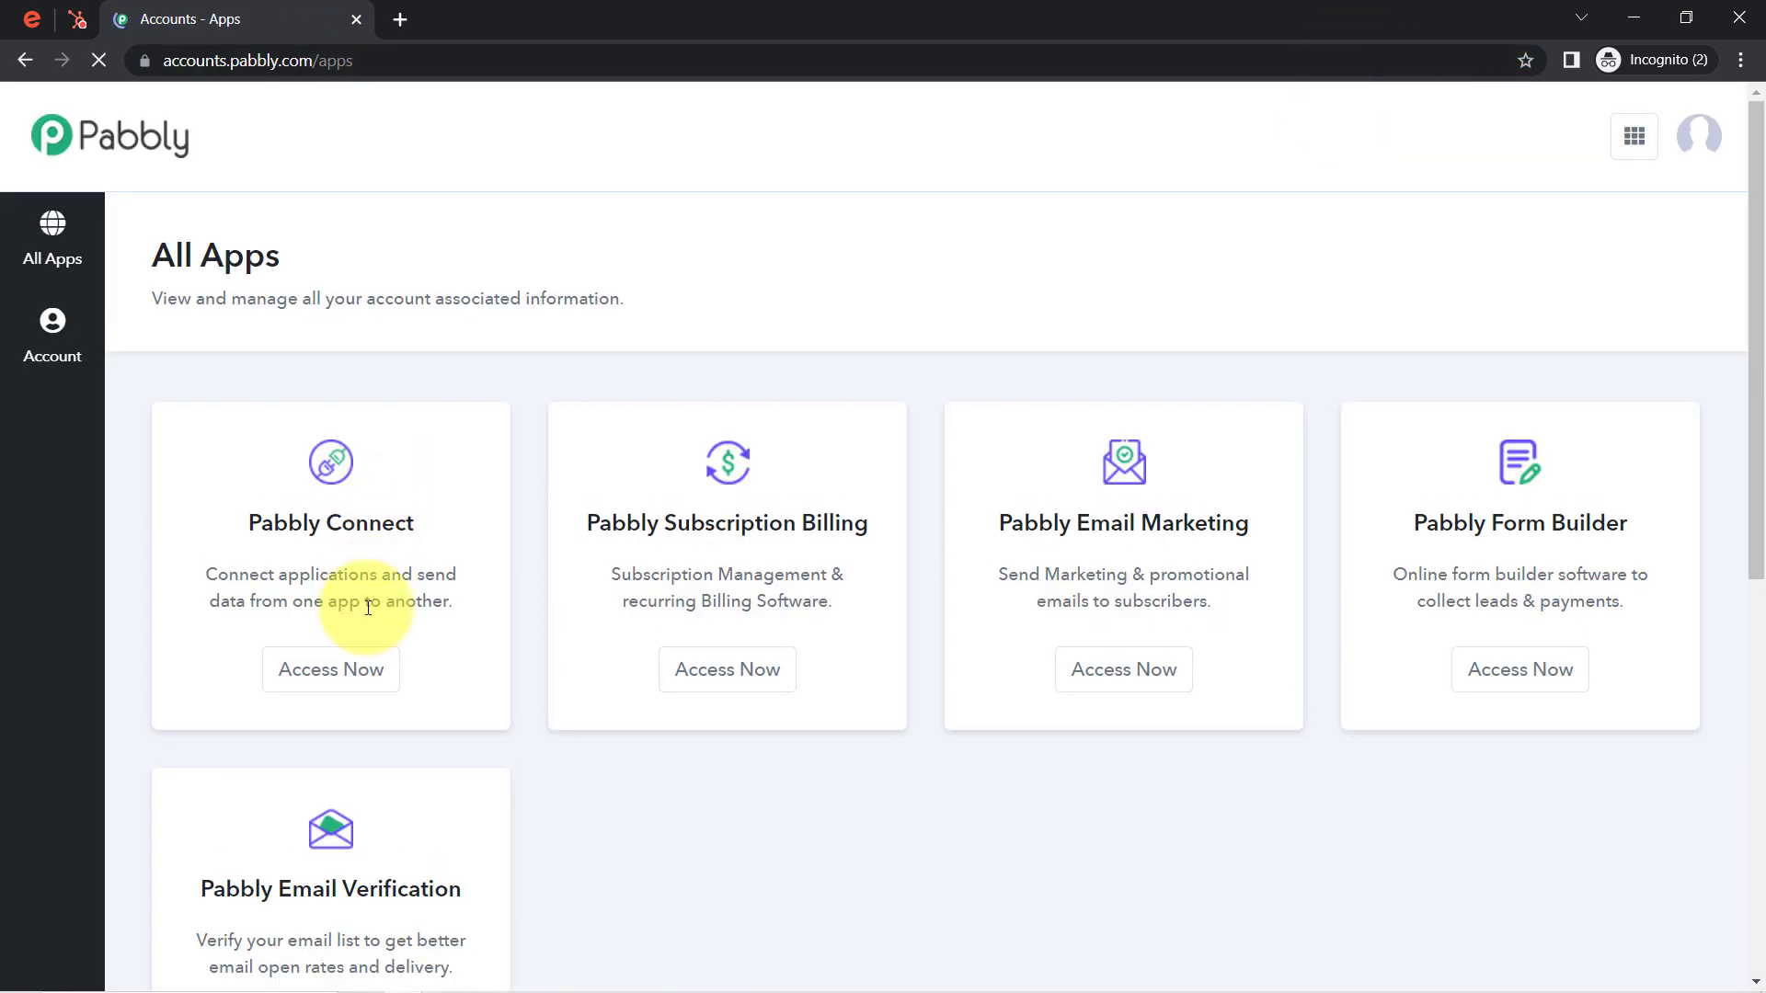
click(357, 669)
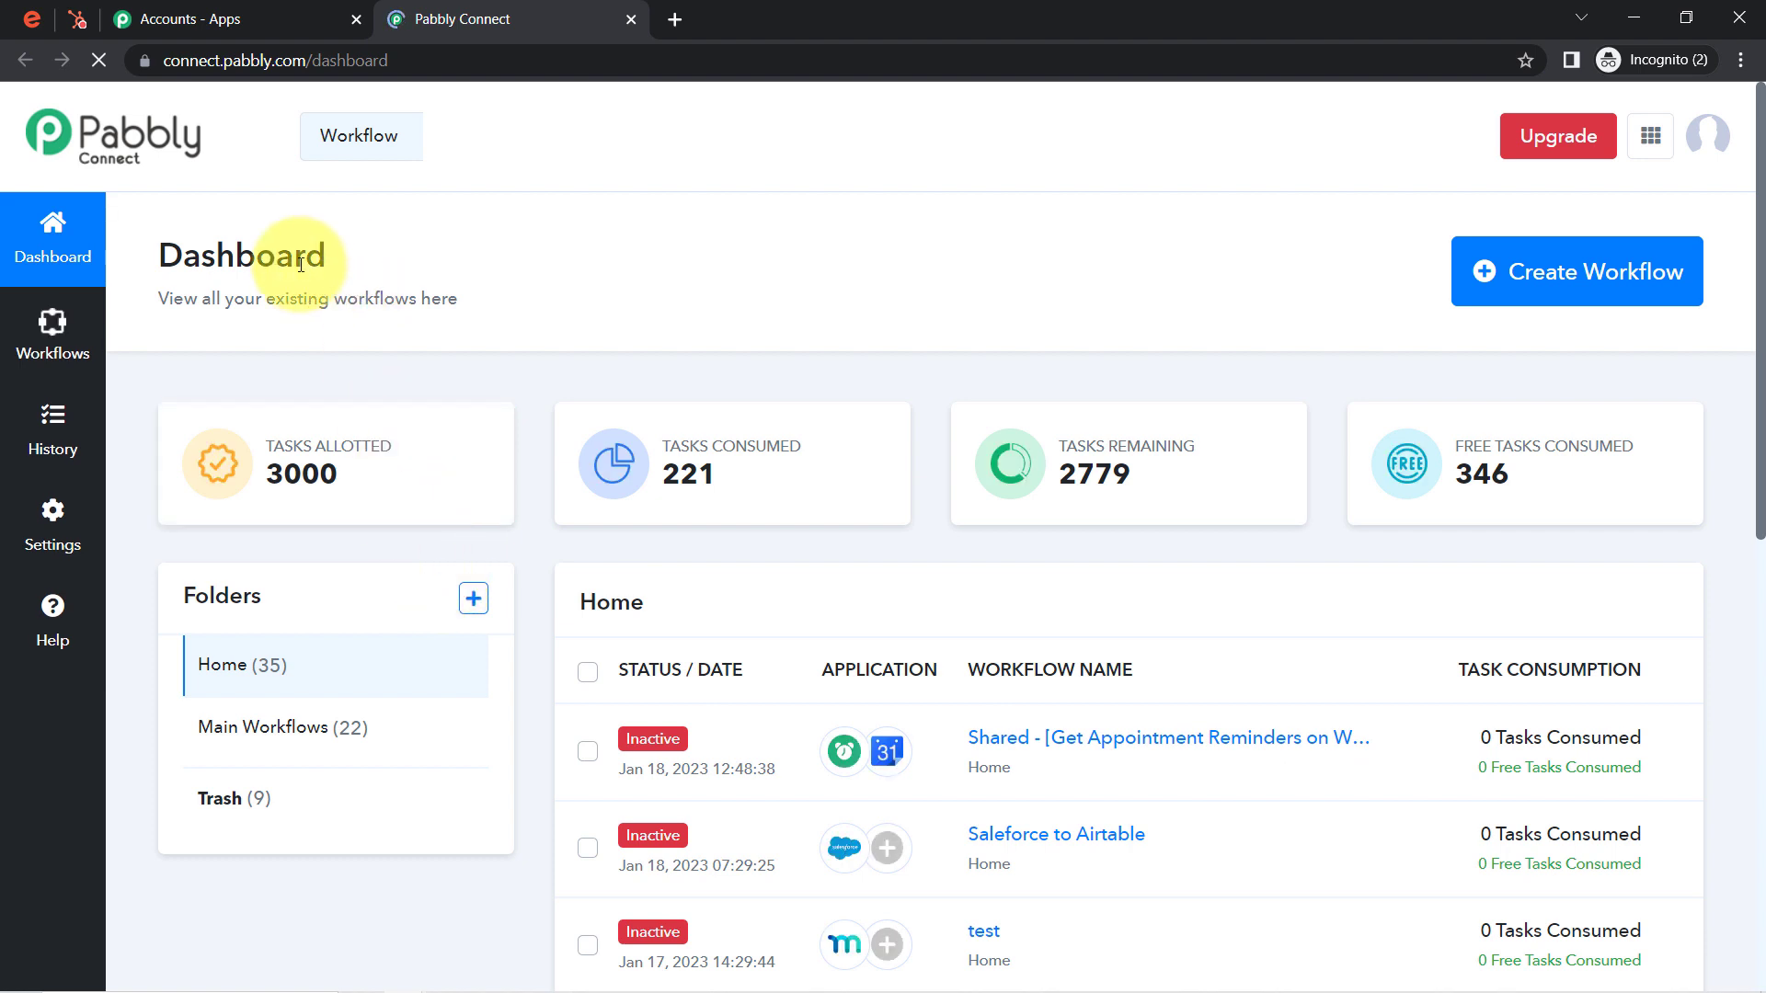
drag(328, 279, 407, 298)
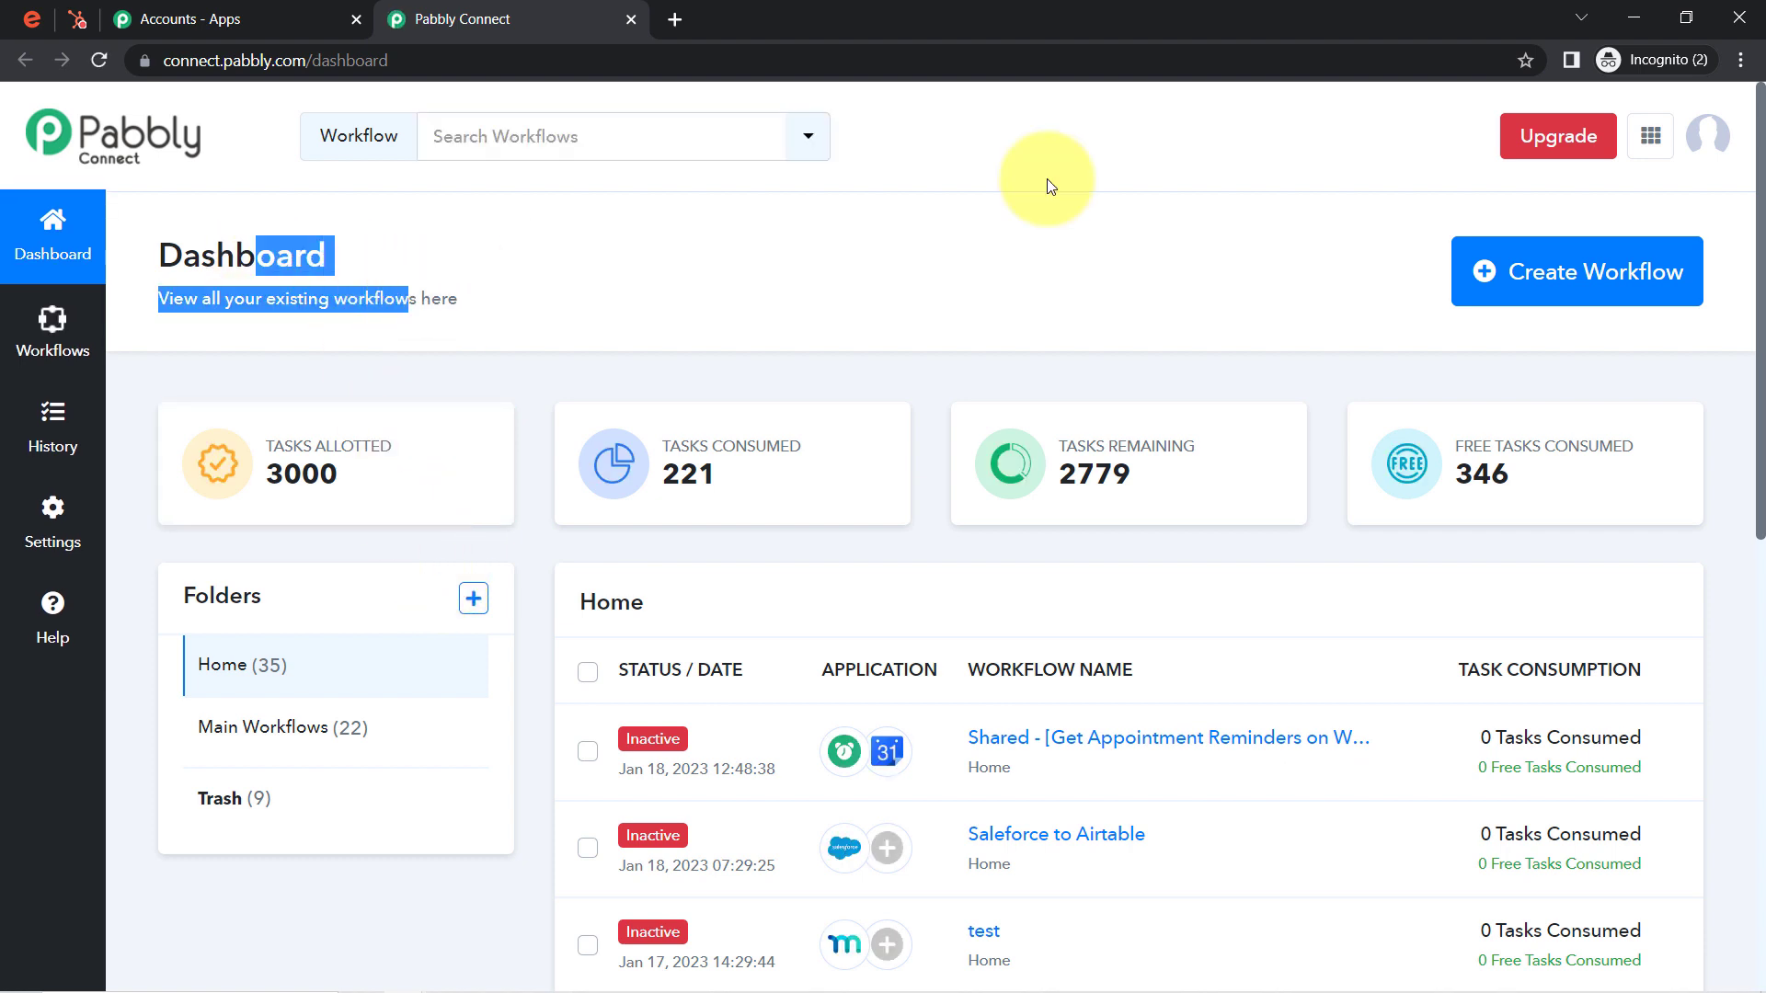
click(1738, 61)
click(1124, 284)
click(184, 344)
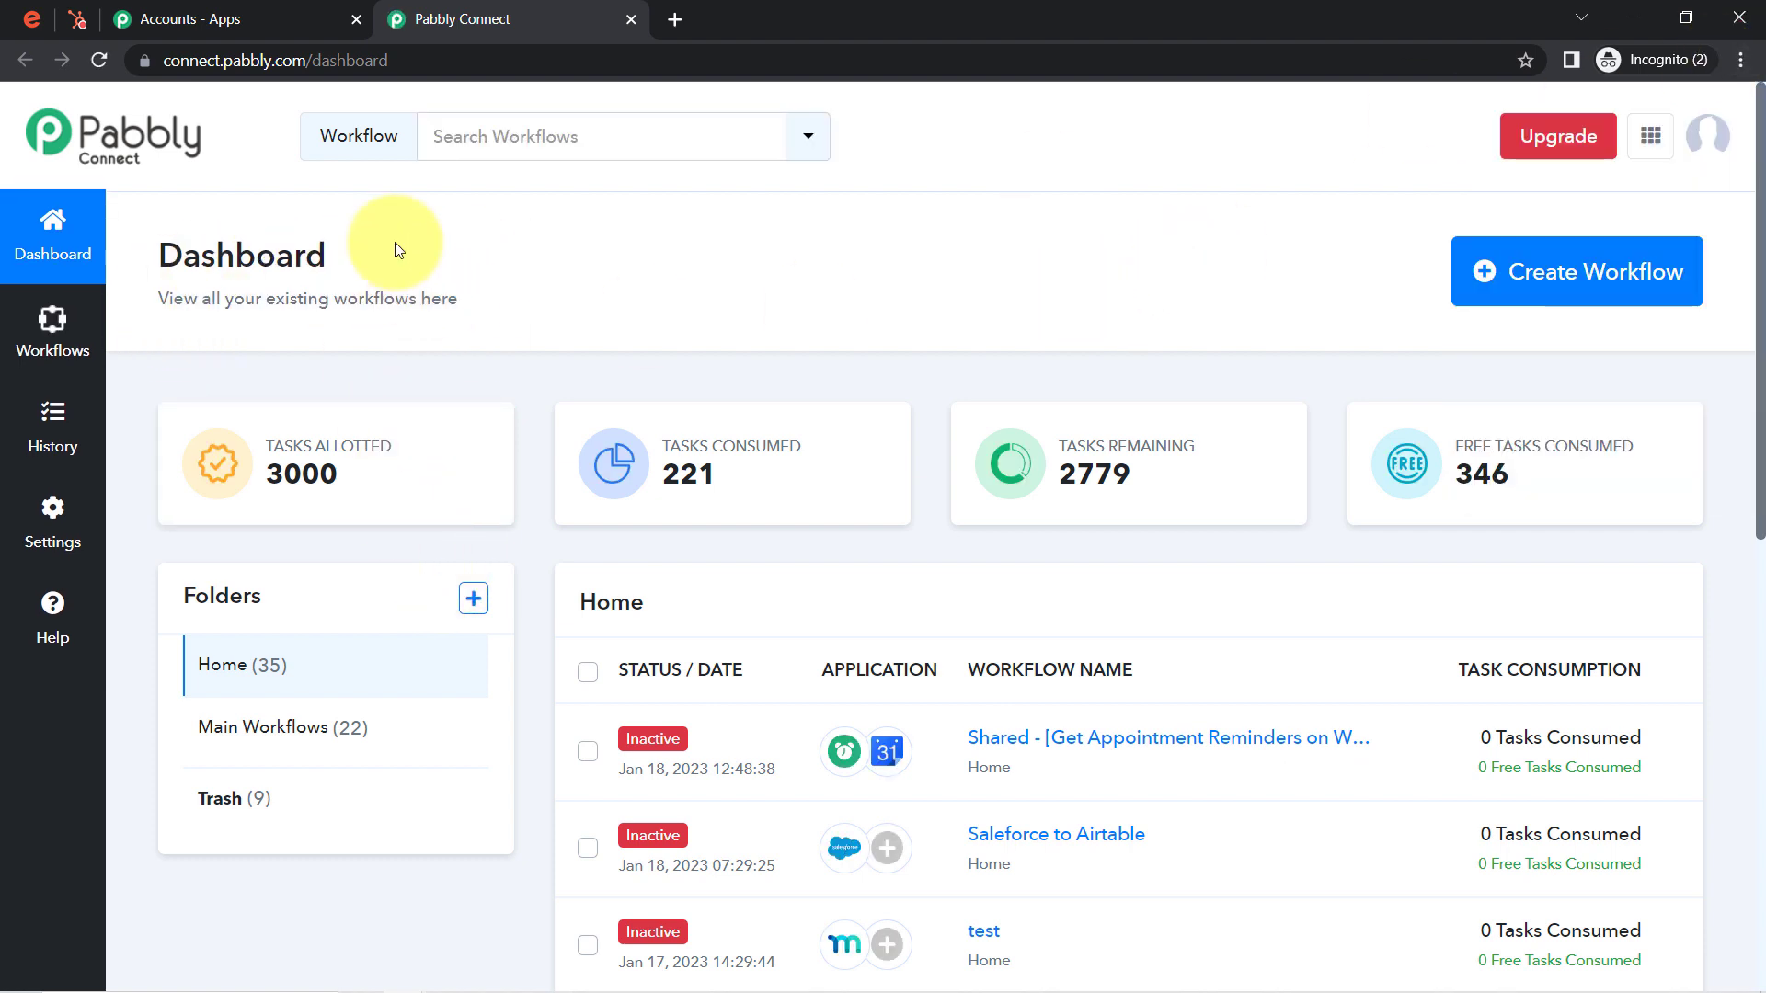
Step: Create a new workflow named "When Attendee Register in Eventbrite - Create Contact in CRM"
click(1566, 300)
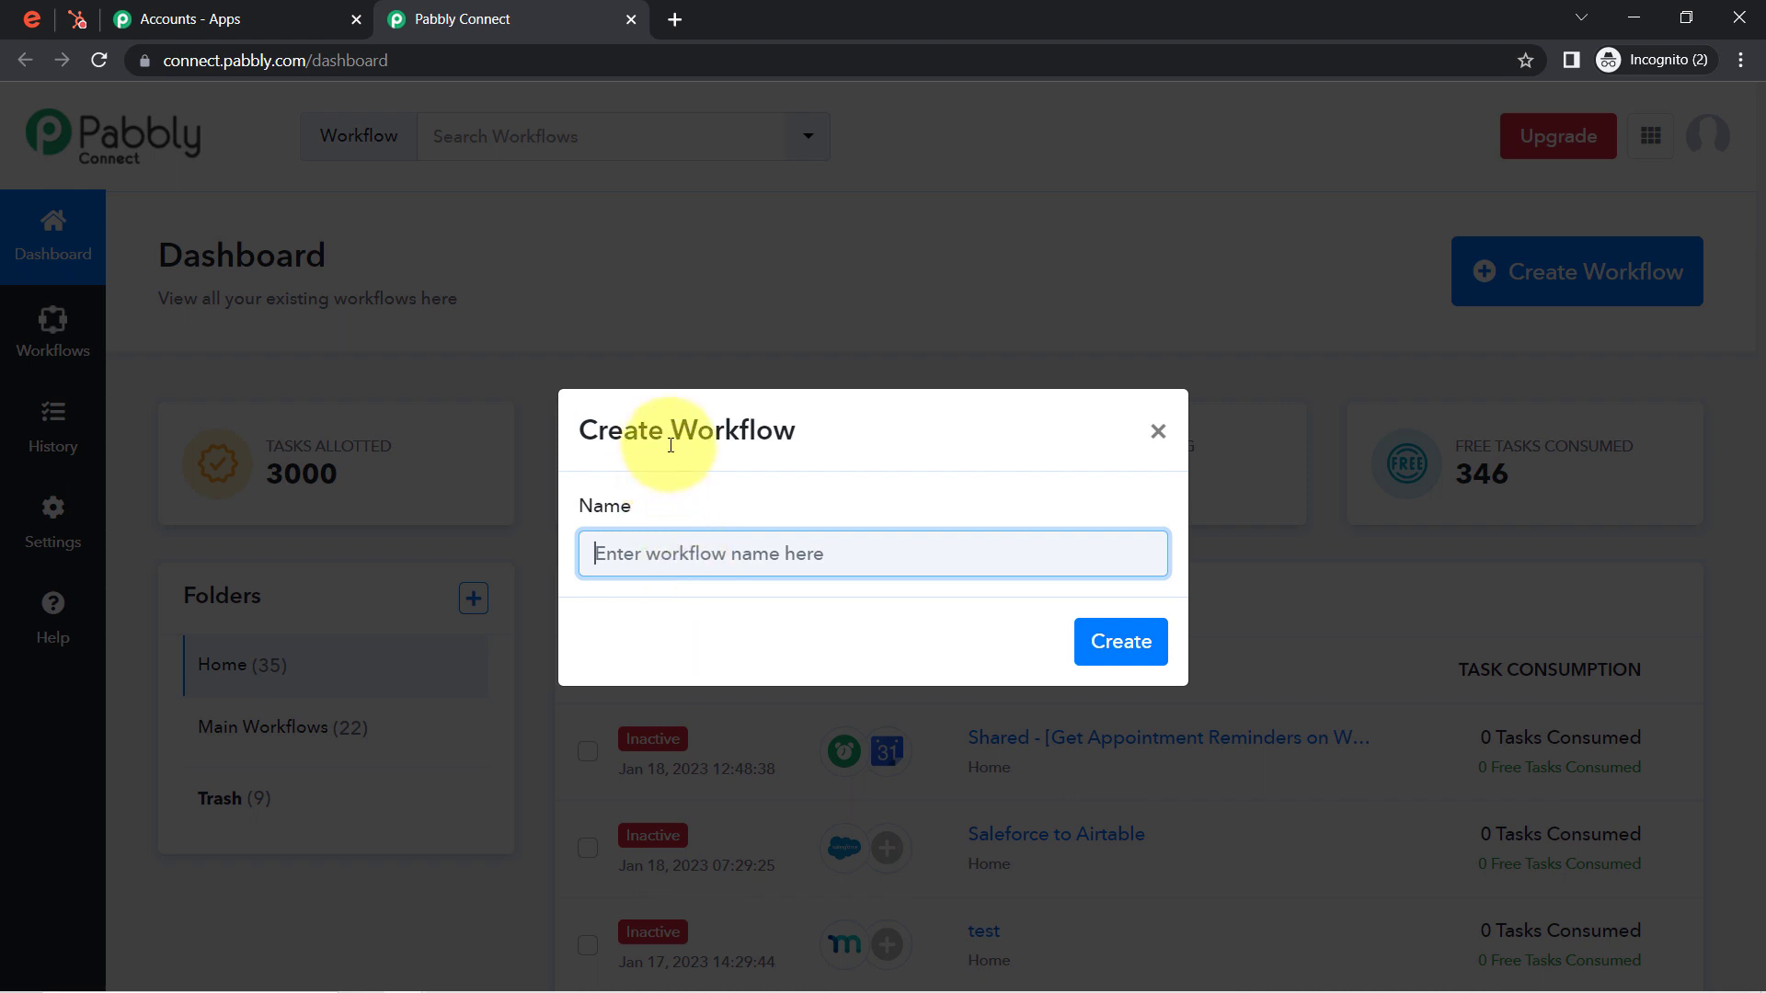
drag(671, 445, 750, 435)
click(677, 566)
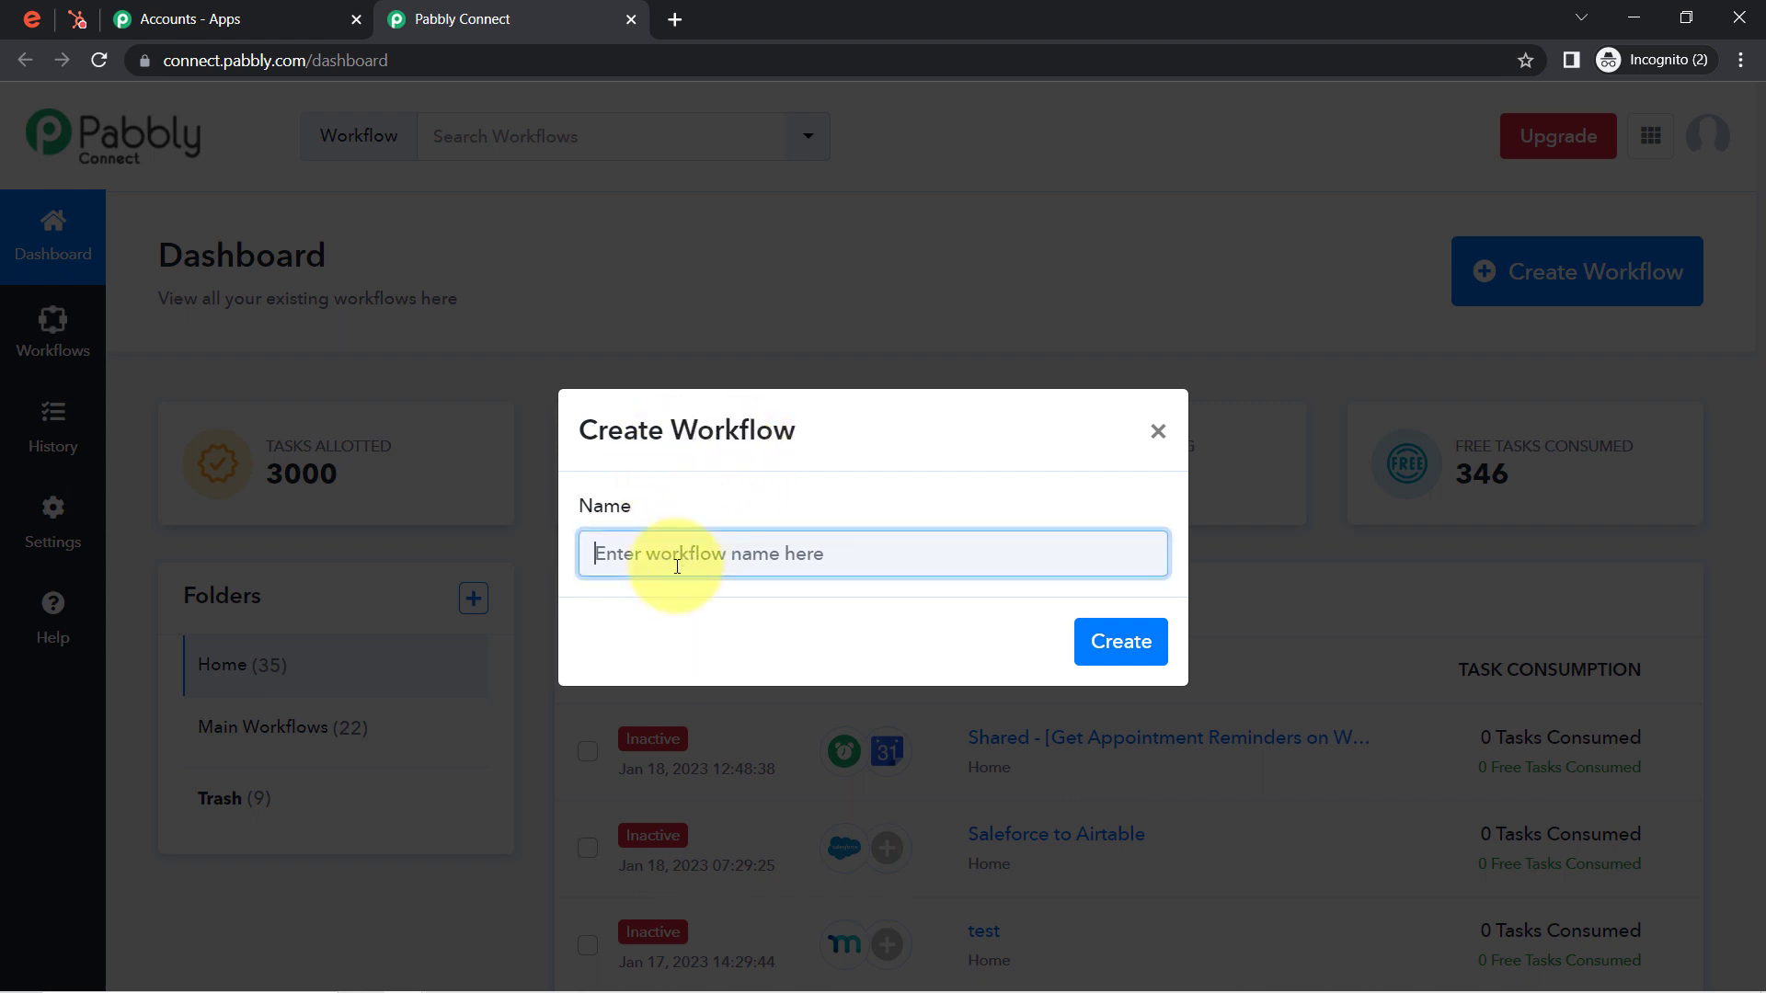
drag(594, 570, 705, 570)
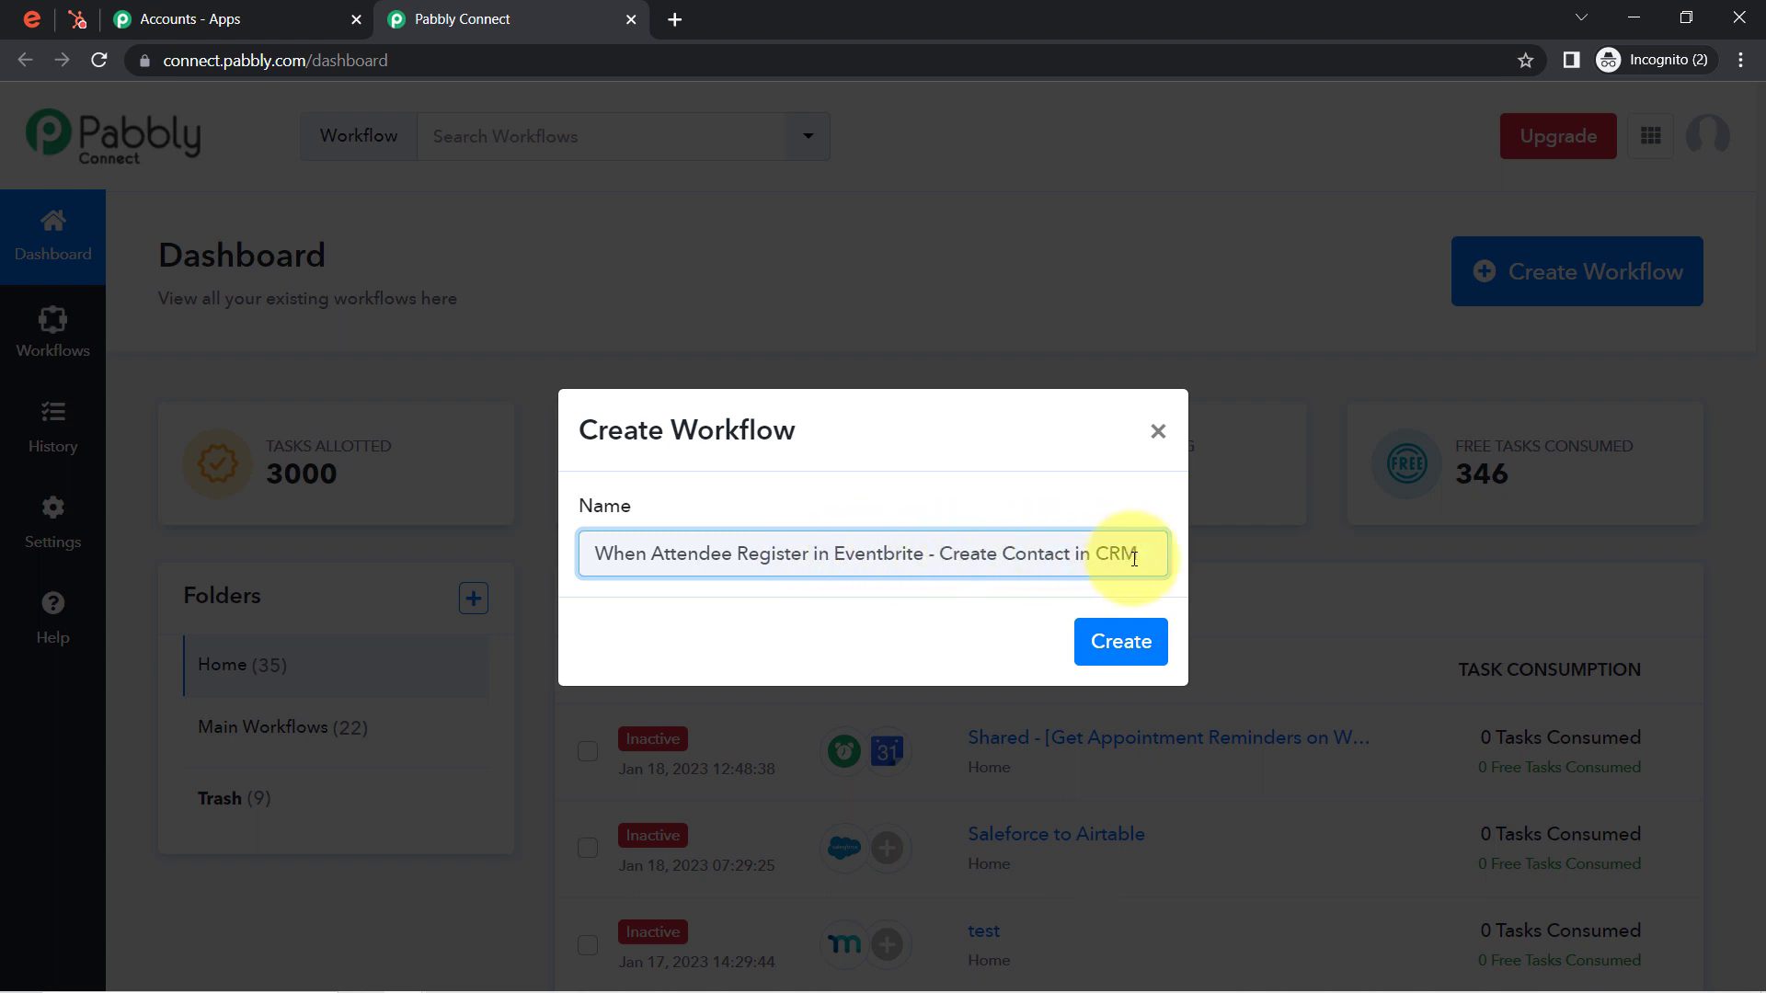
click(1116, 643)
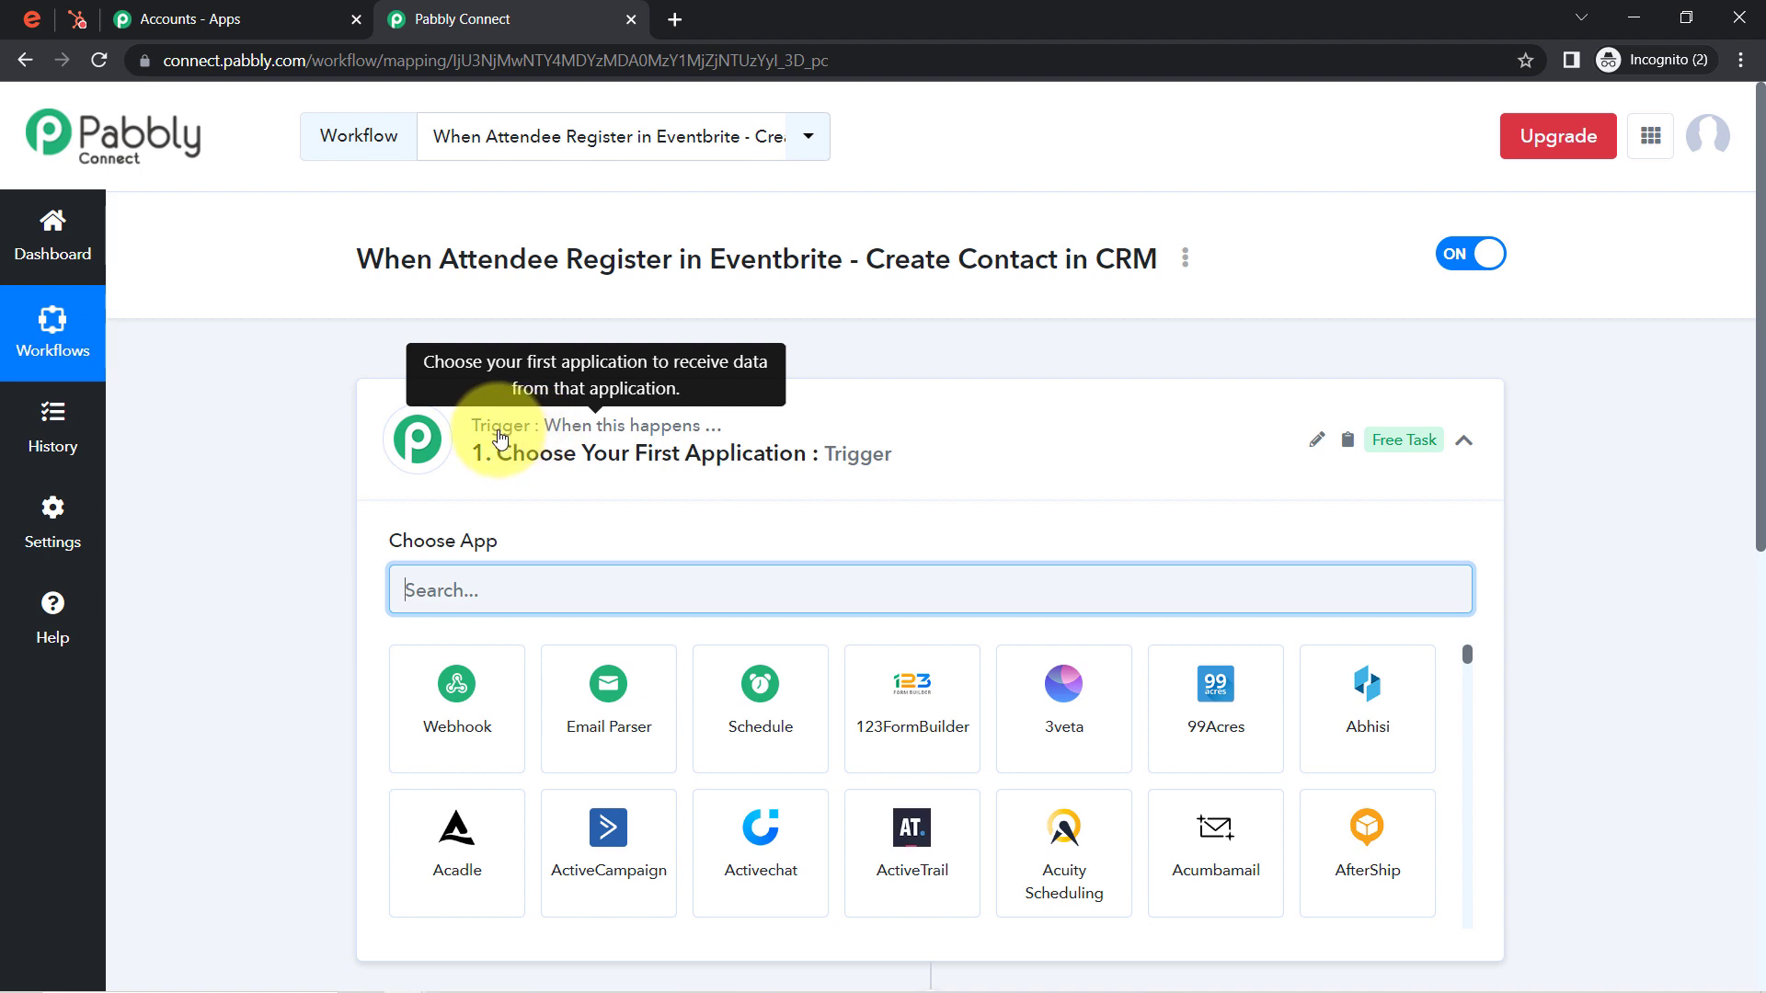
Step: Choose Eventbrite as the workflow's trigger application
click(501, 439)
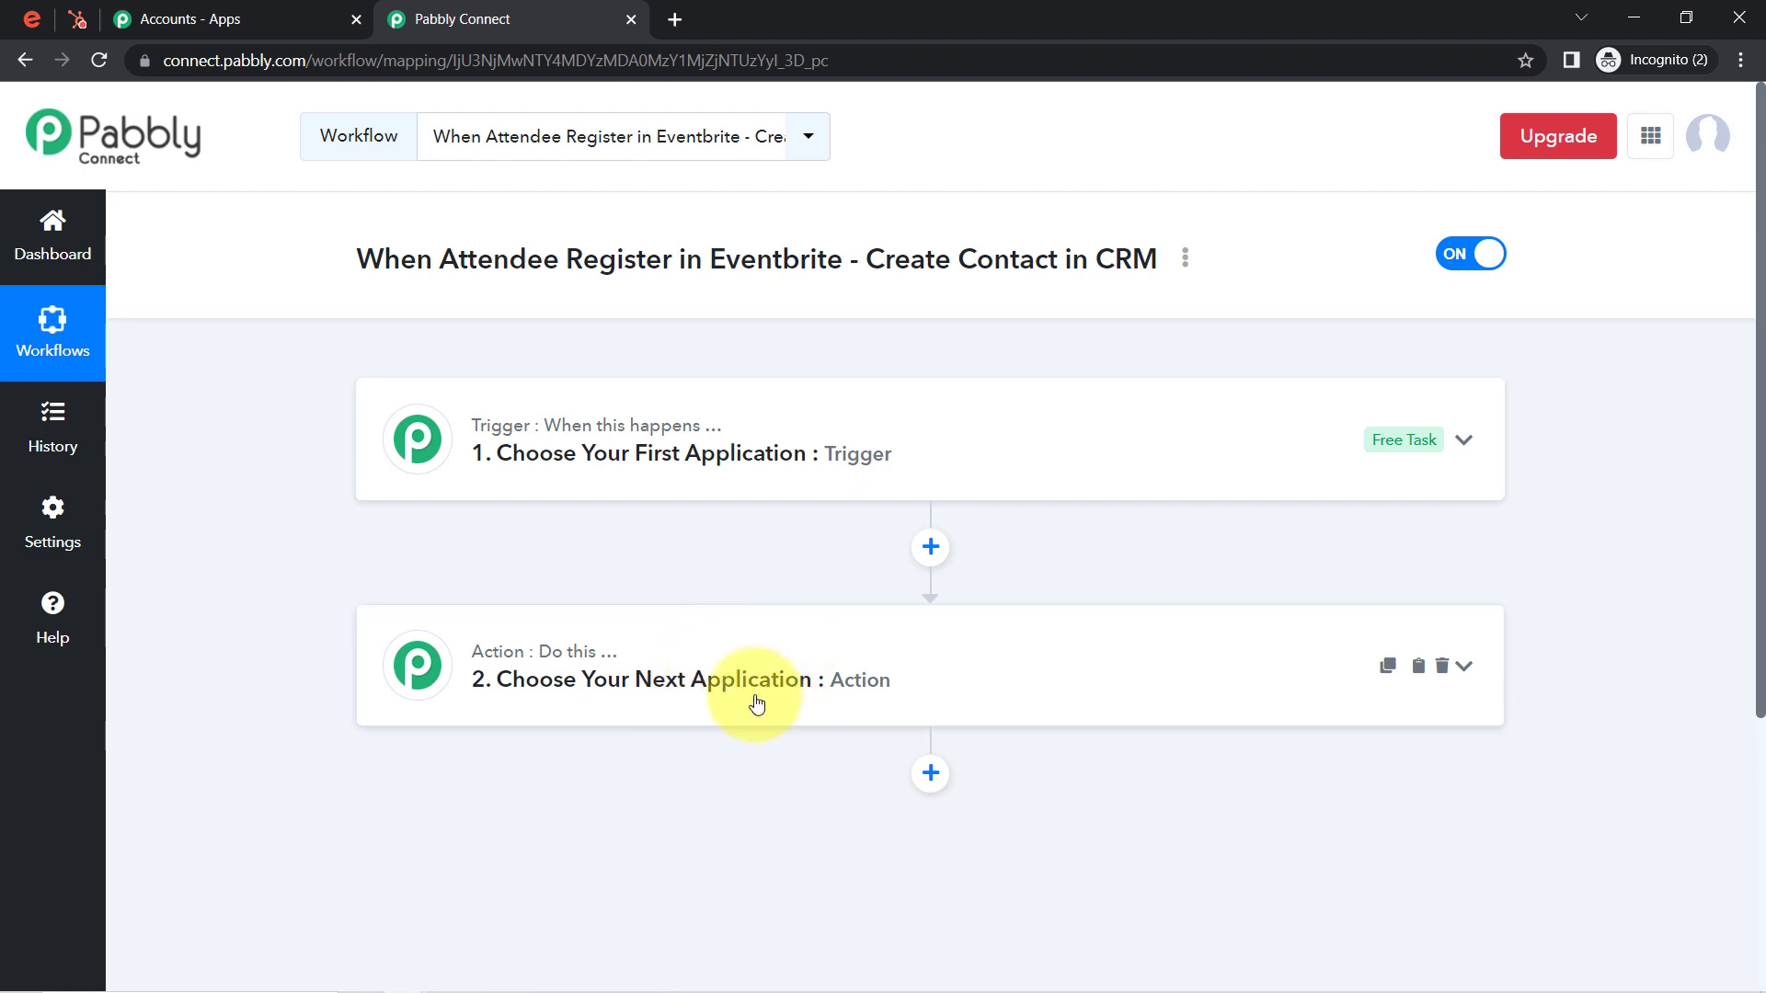
drag(385, 260, 1008, 264)
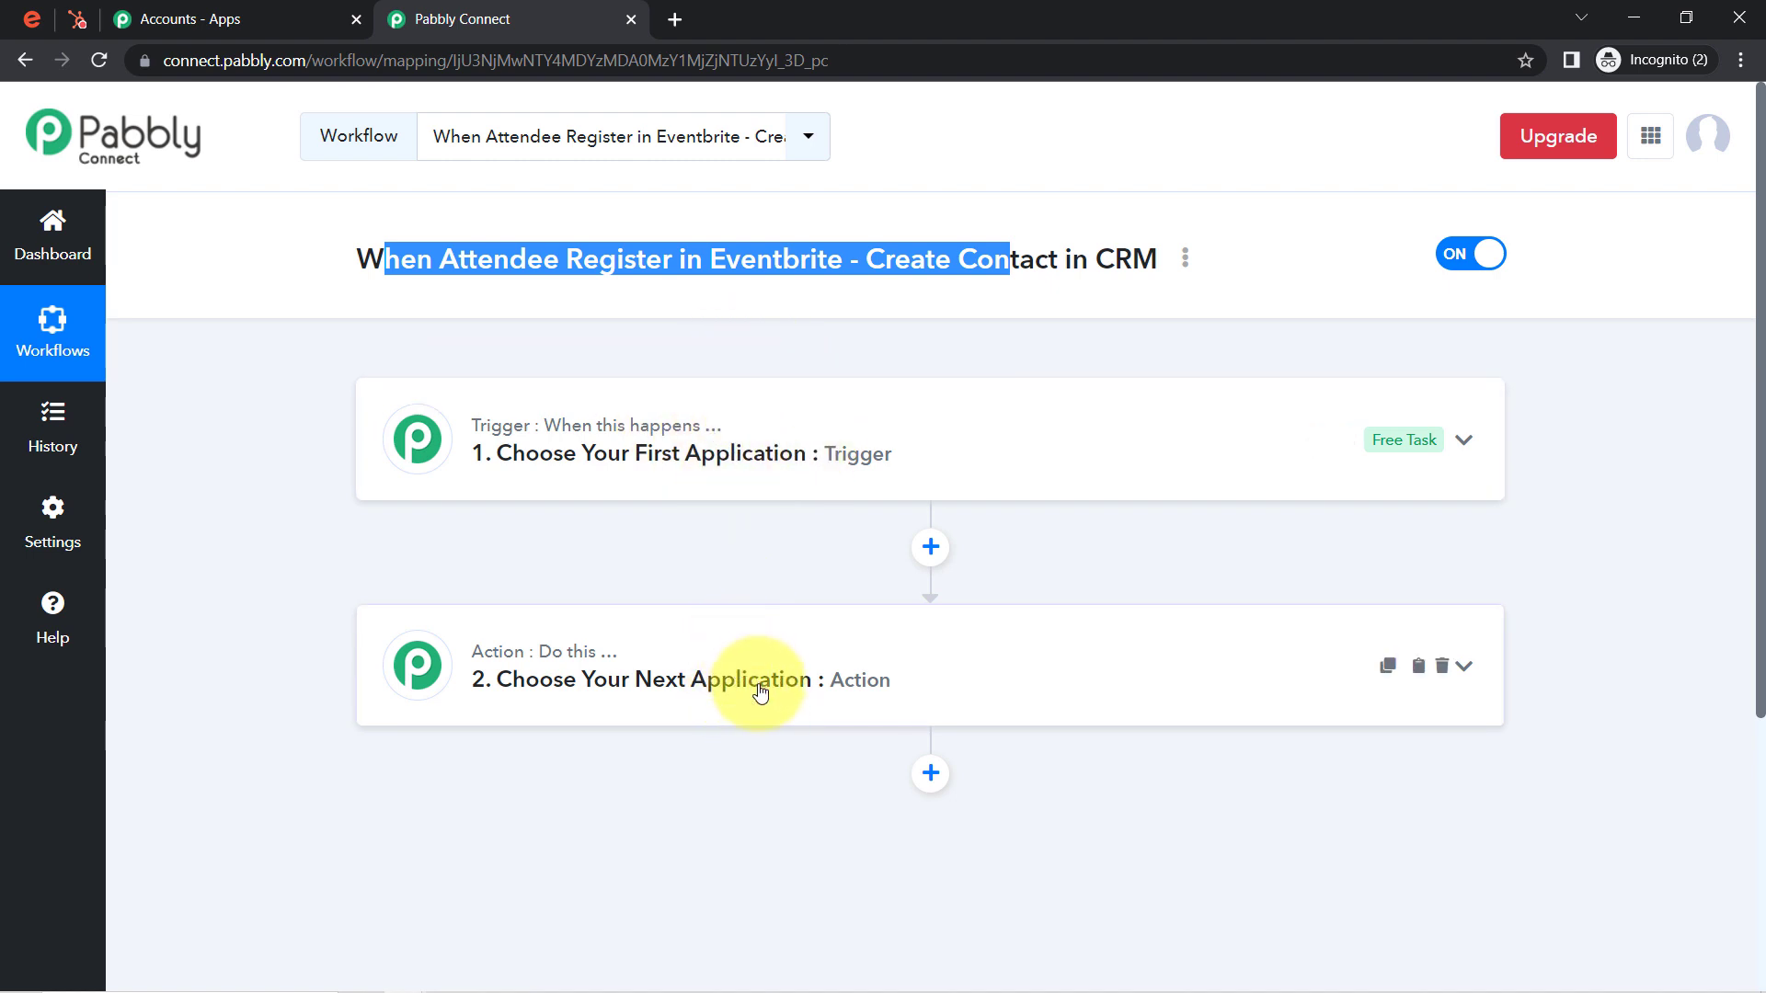
click(678, 465)
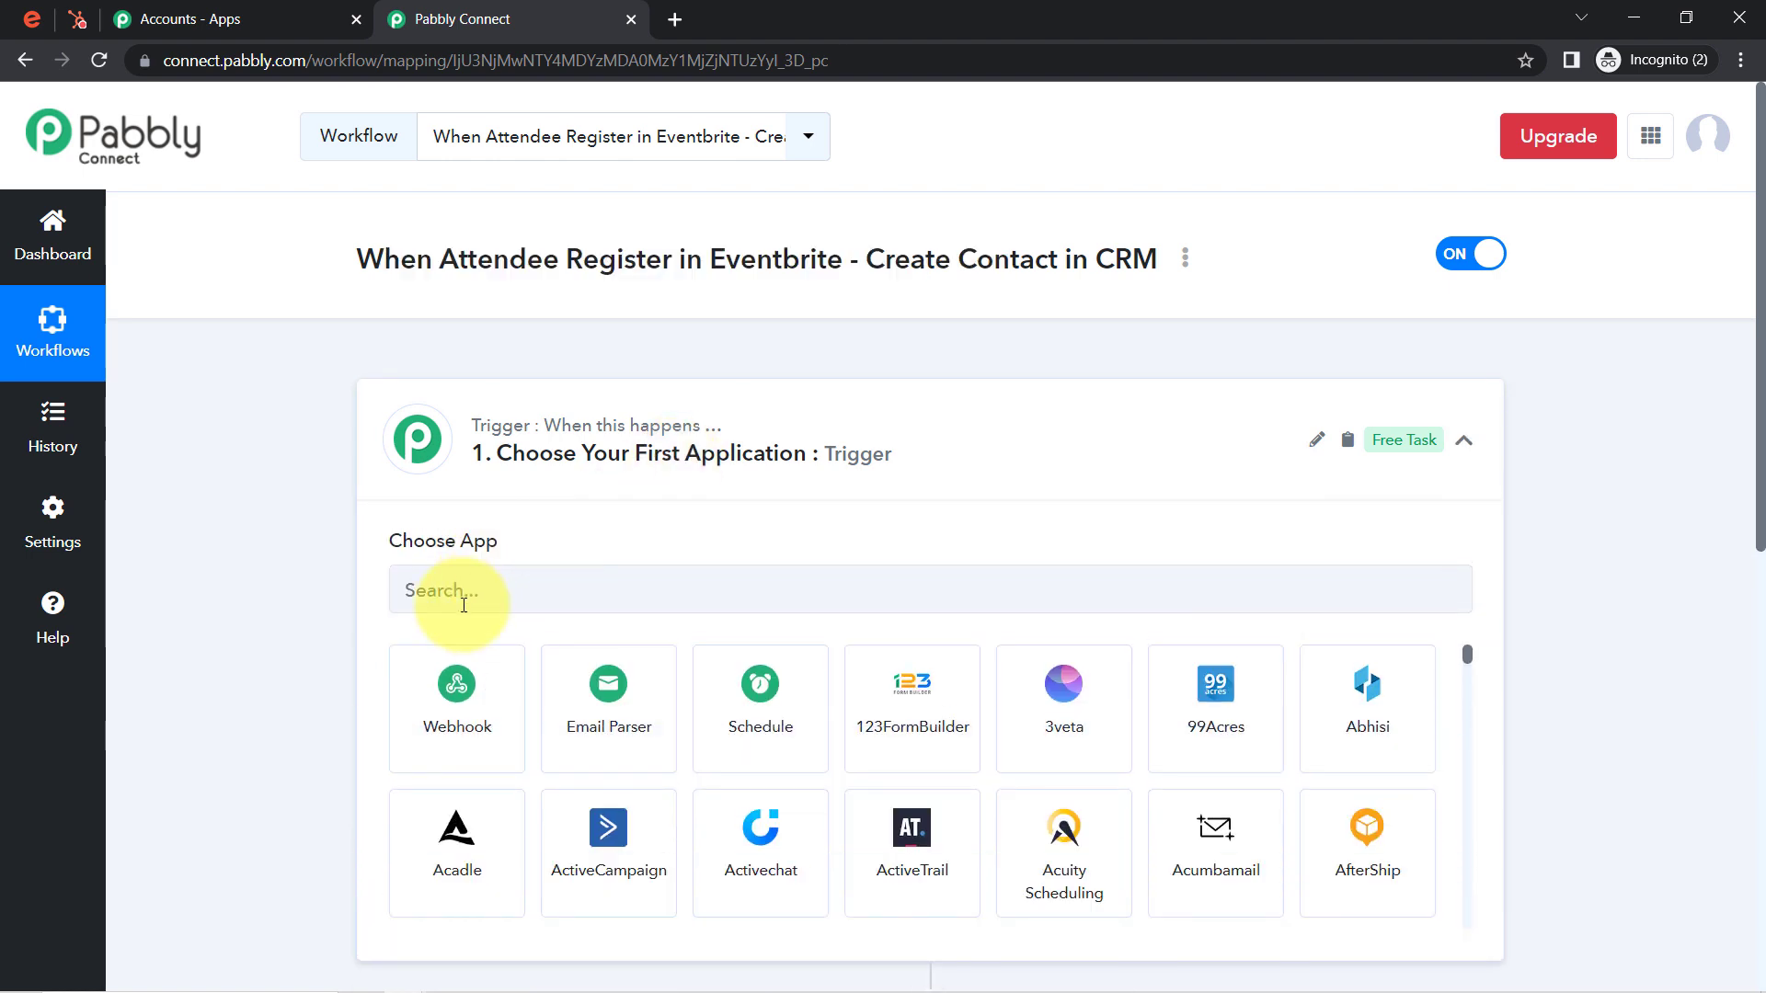
click(464, 602)
text(even)
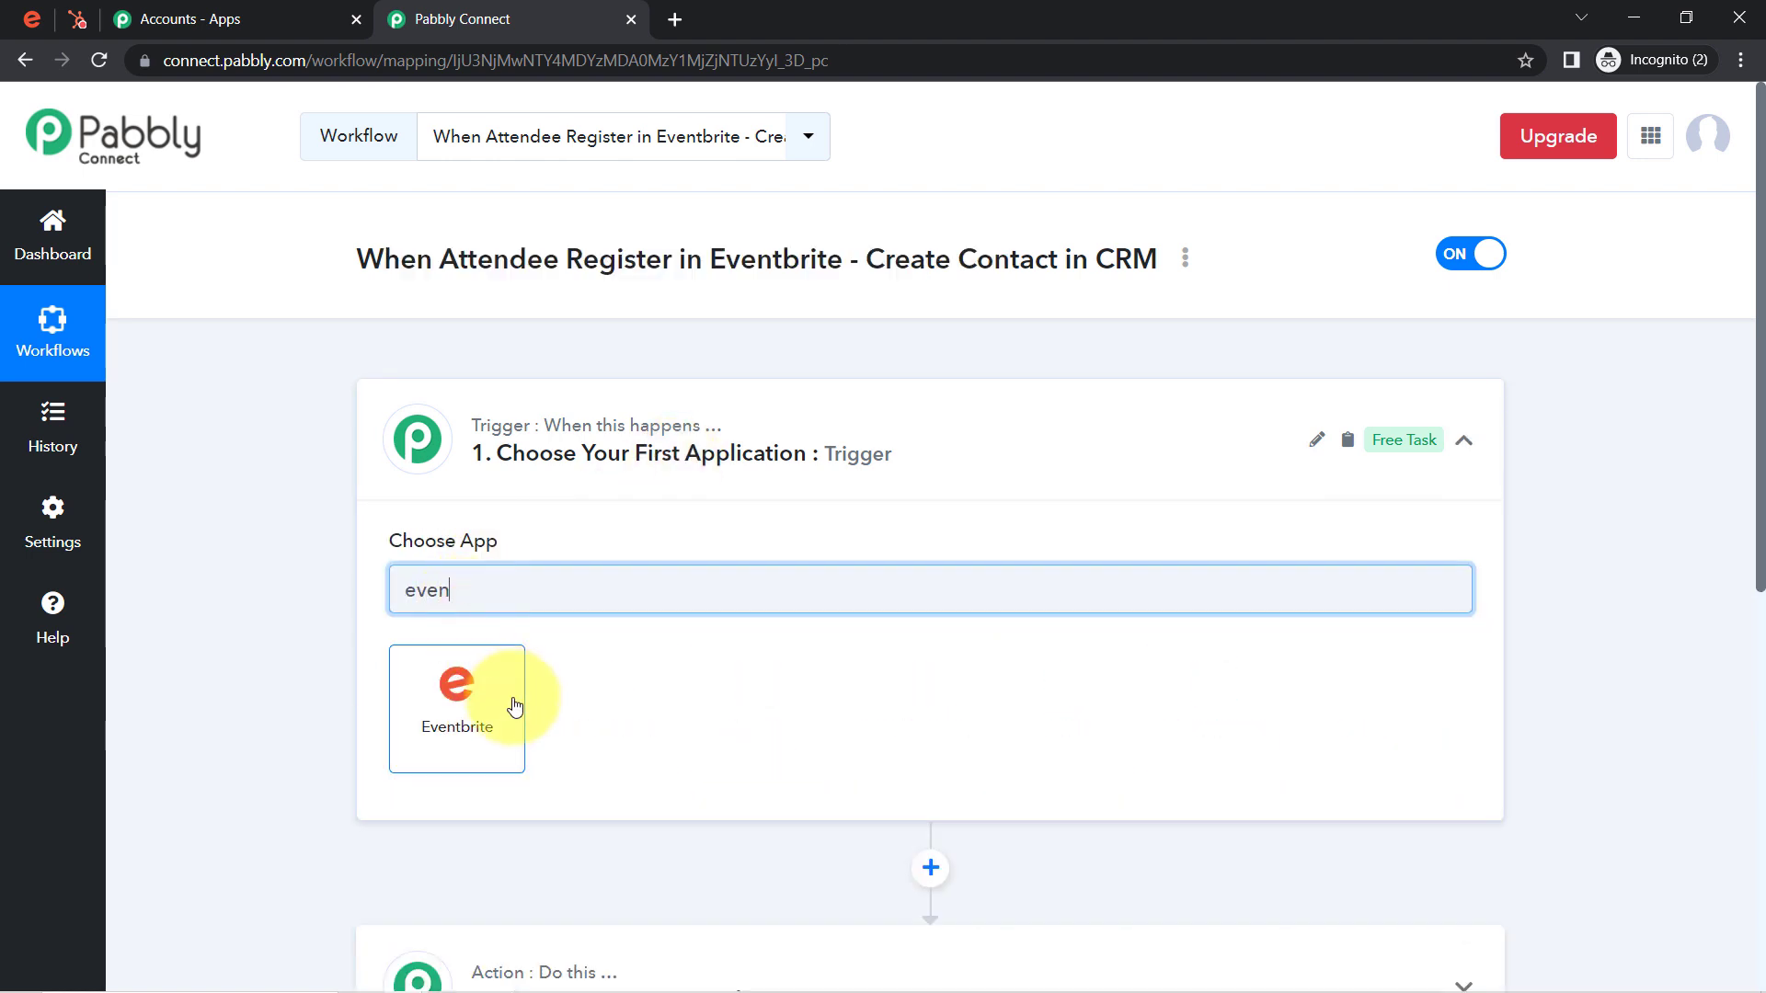
click(487, 716)
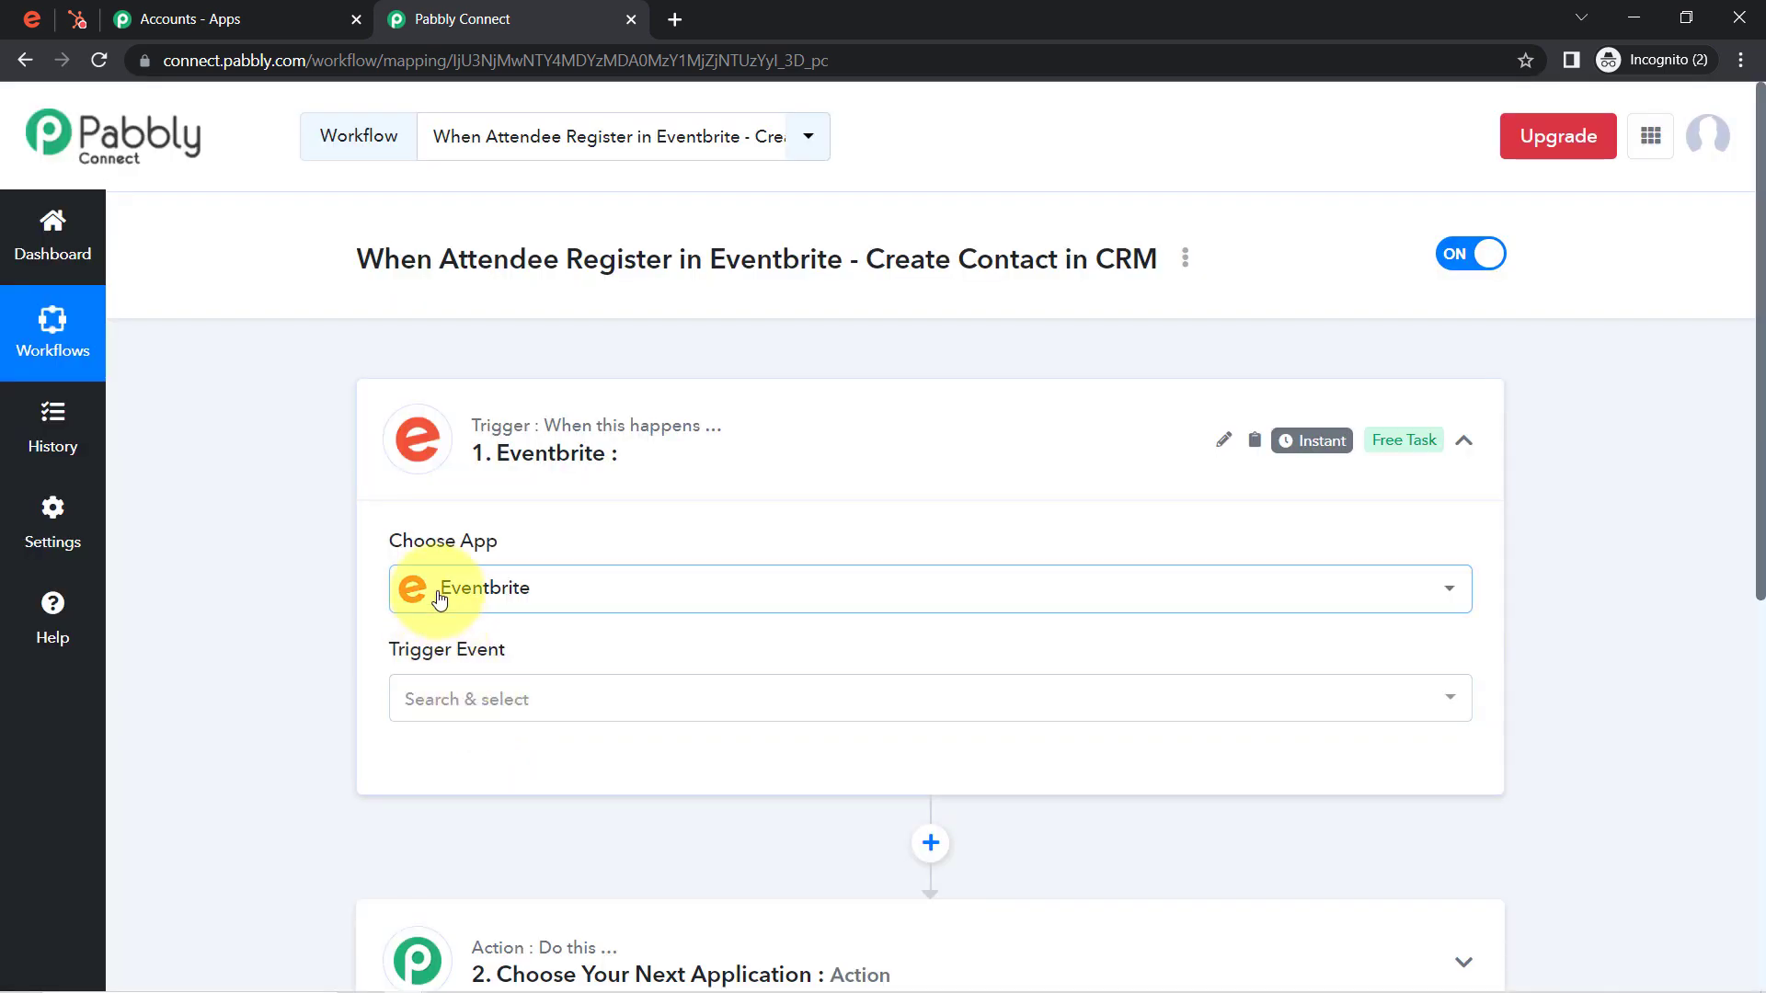
Step: Choose HubSpot CRM as the application for the workflow's action step
scroll(405, 855, down, 1)
click(517, 959)
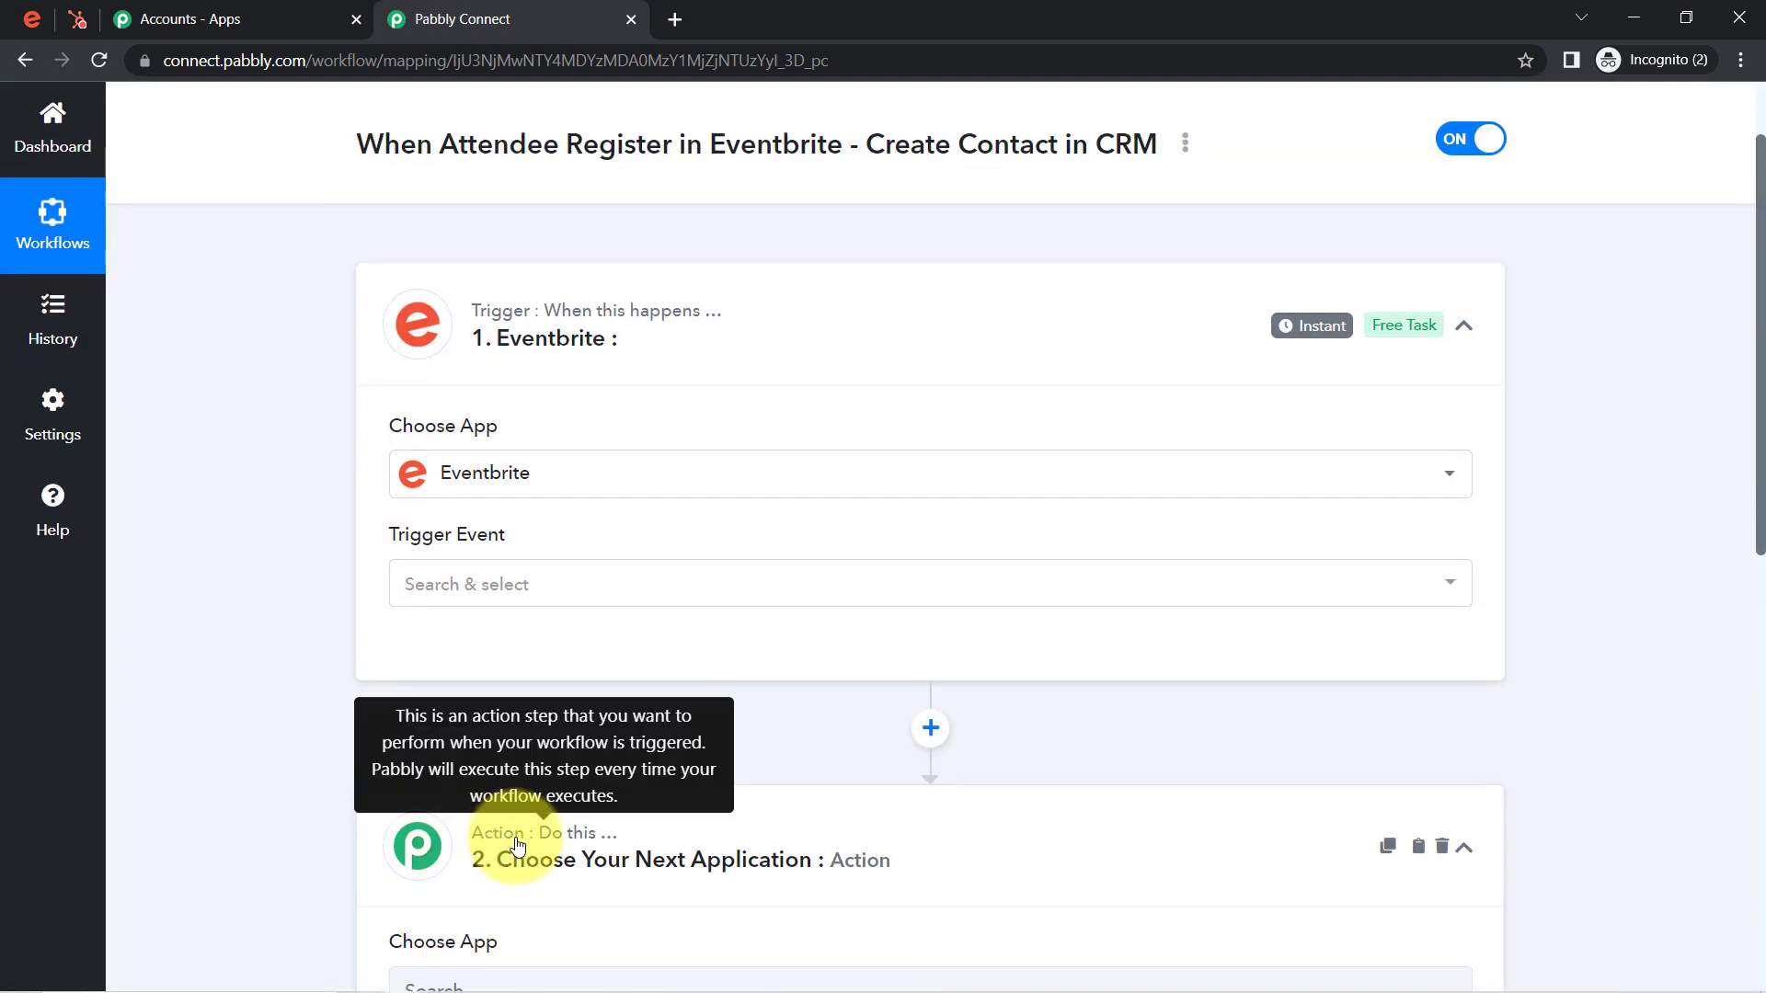
scroll(516, 850, down, 5)
click(477, 541)
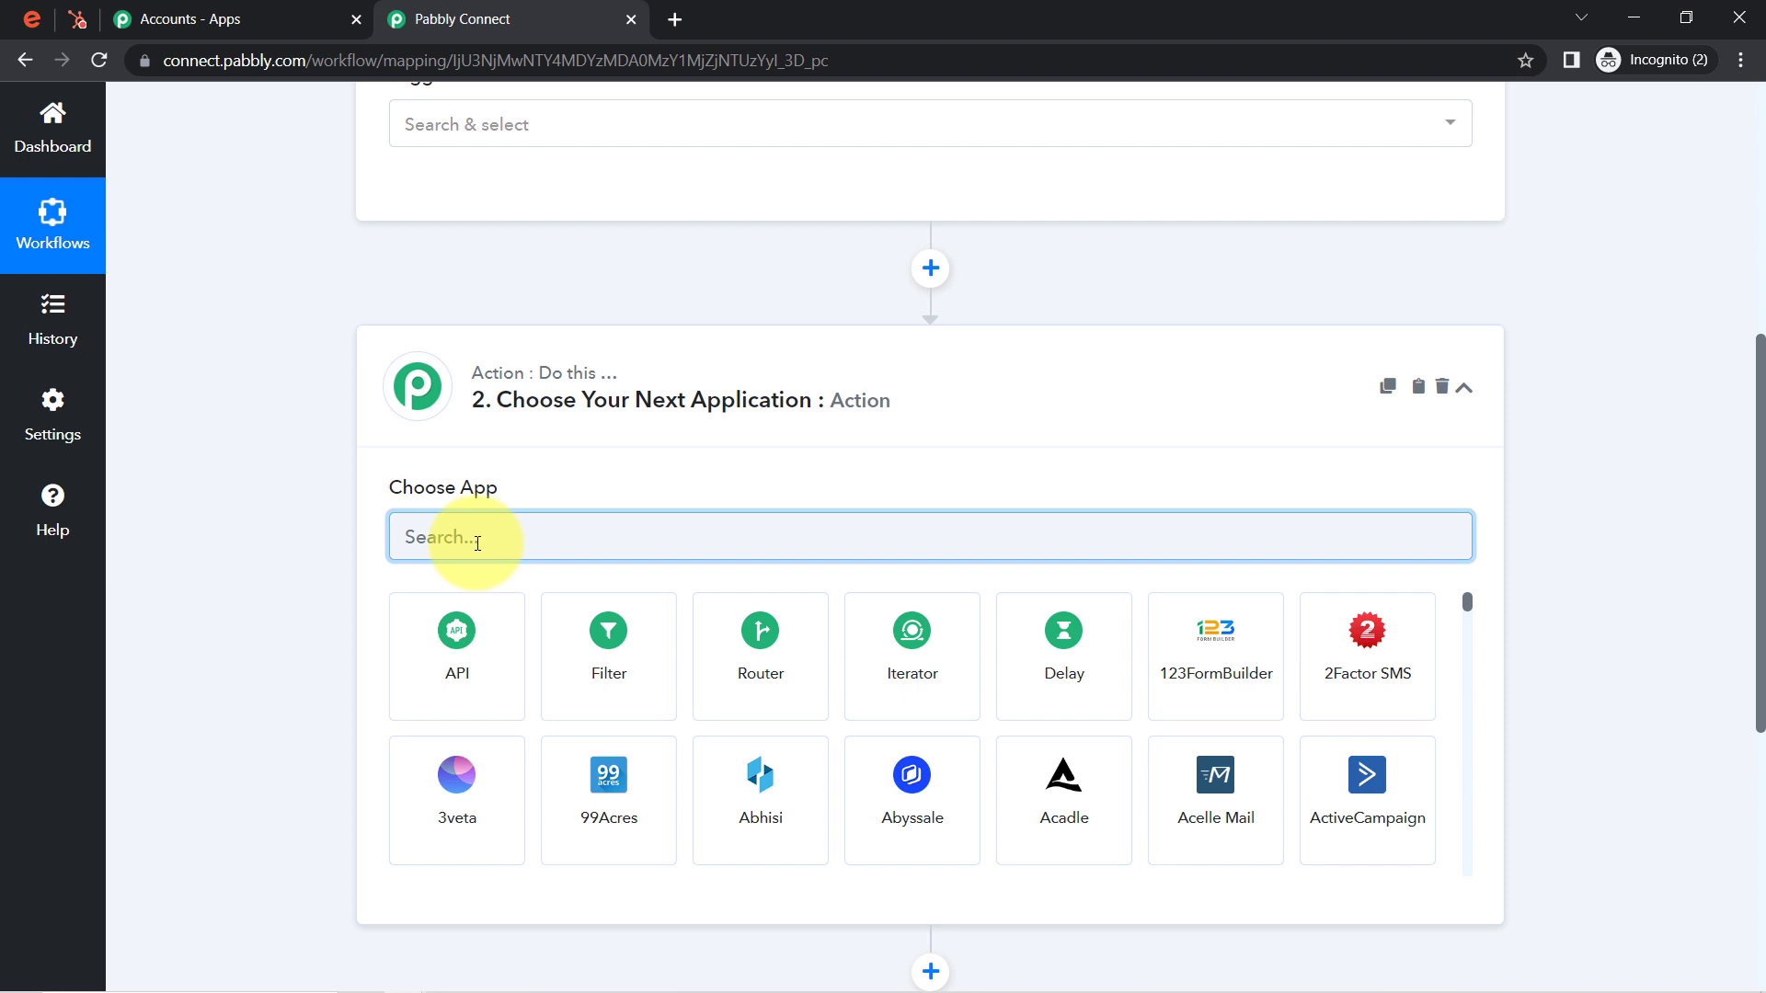
text(hubs)
click(515, 646)
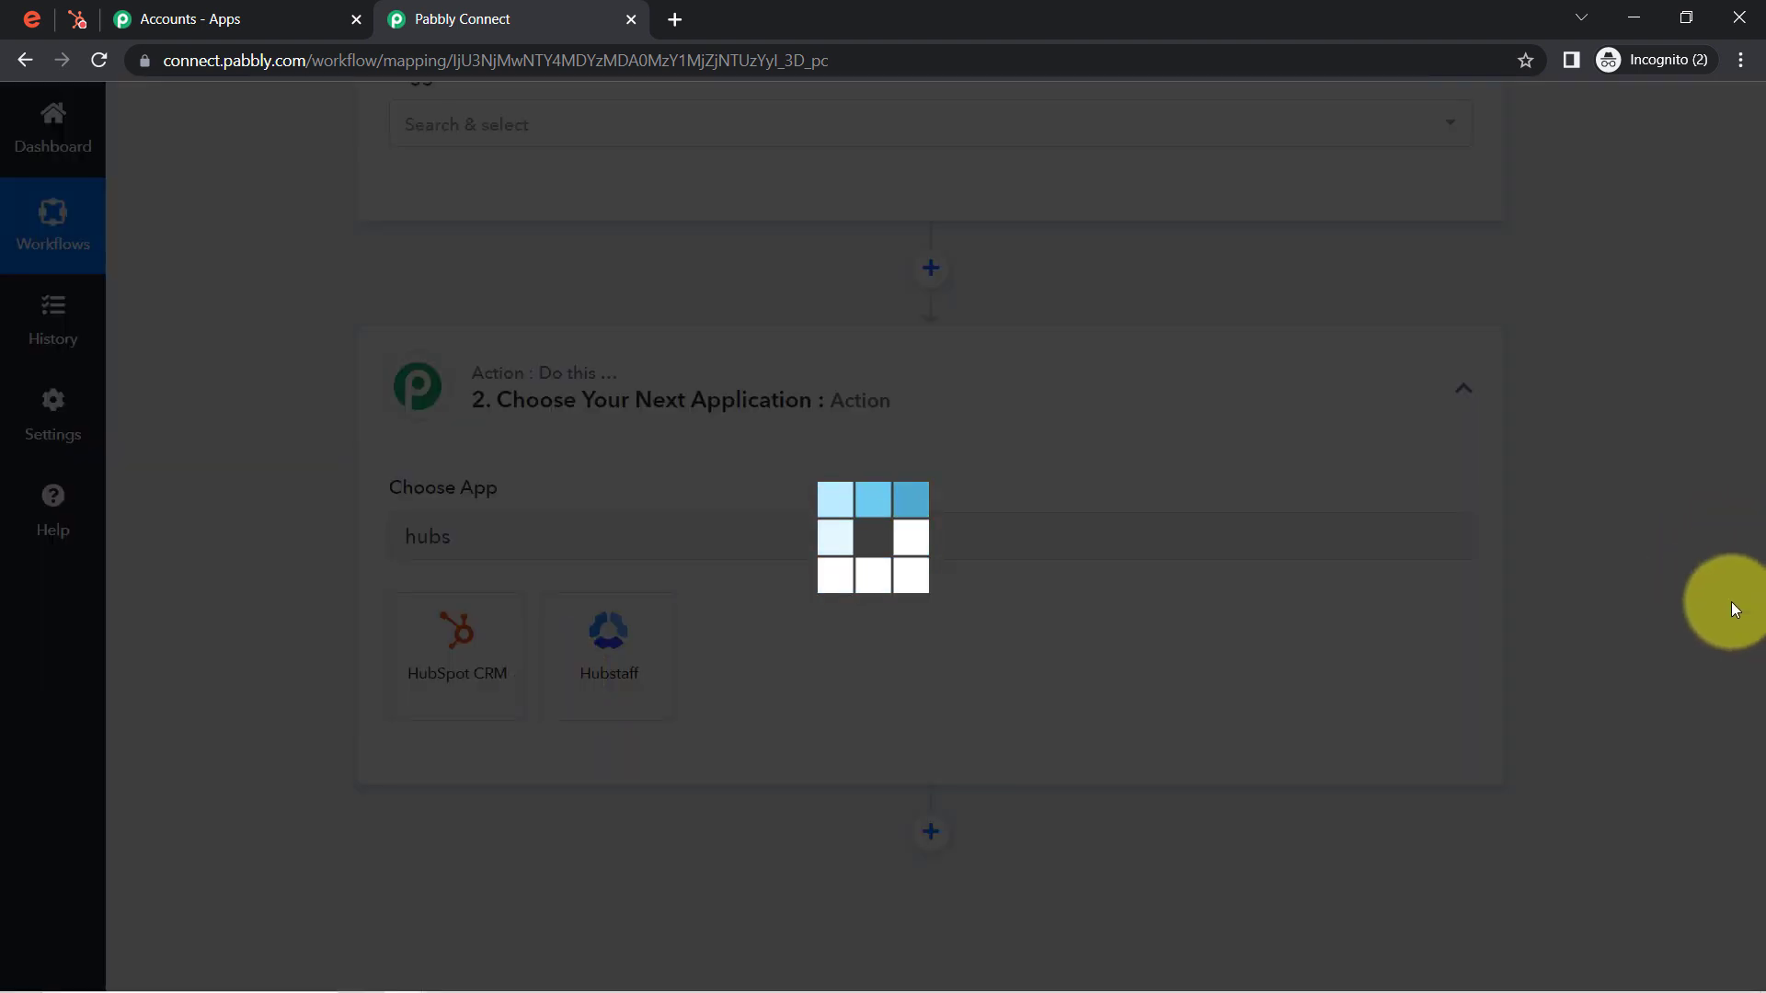
Step: Set the Eventbrite trigger event to New Order
scroll(1748, 445, up, 6)
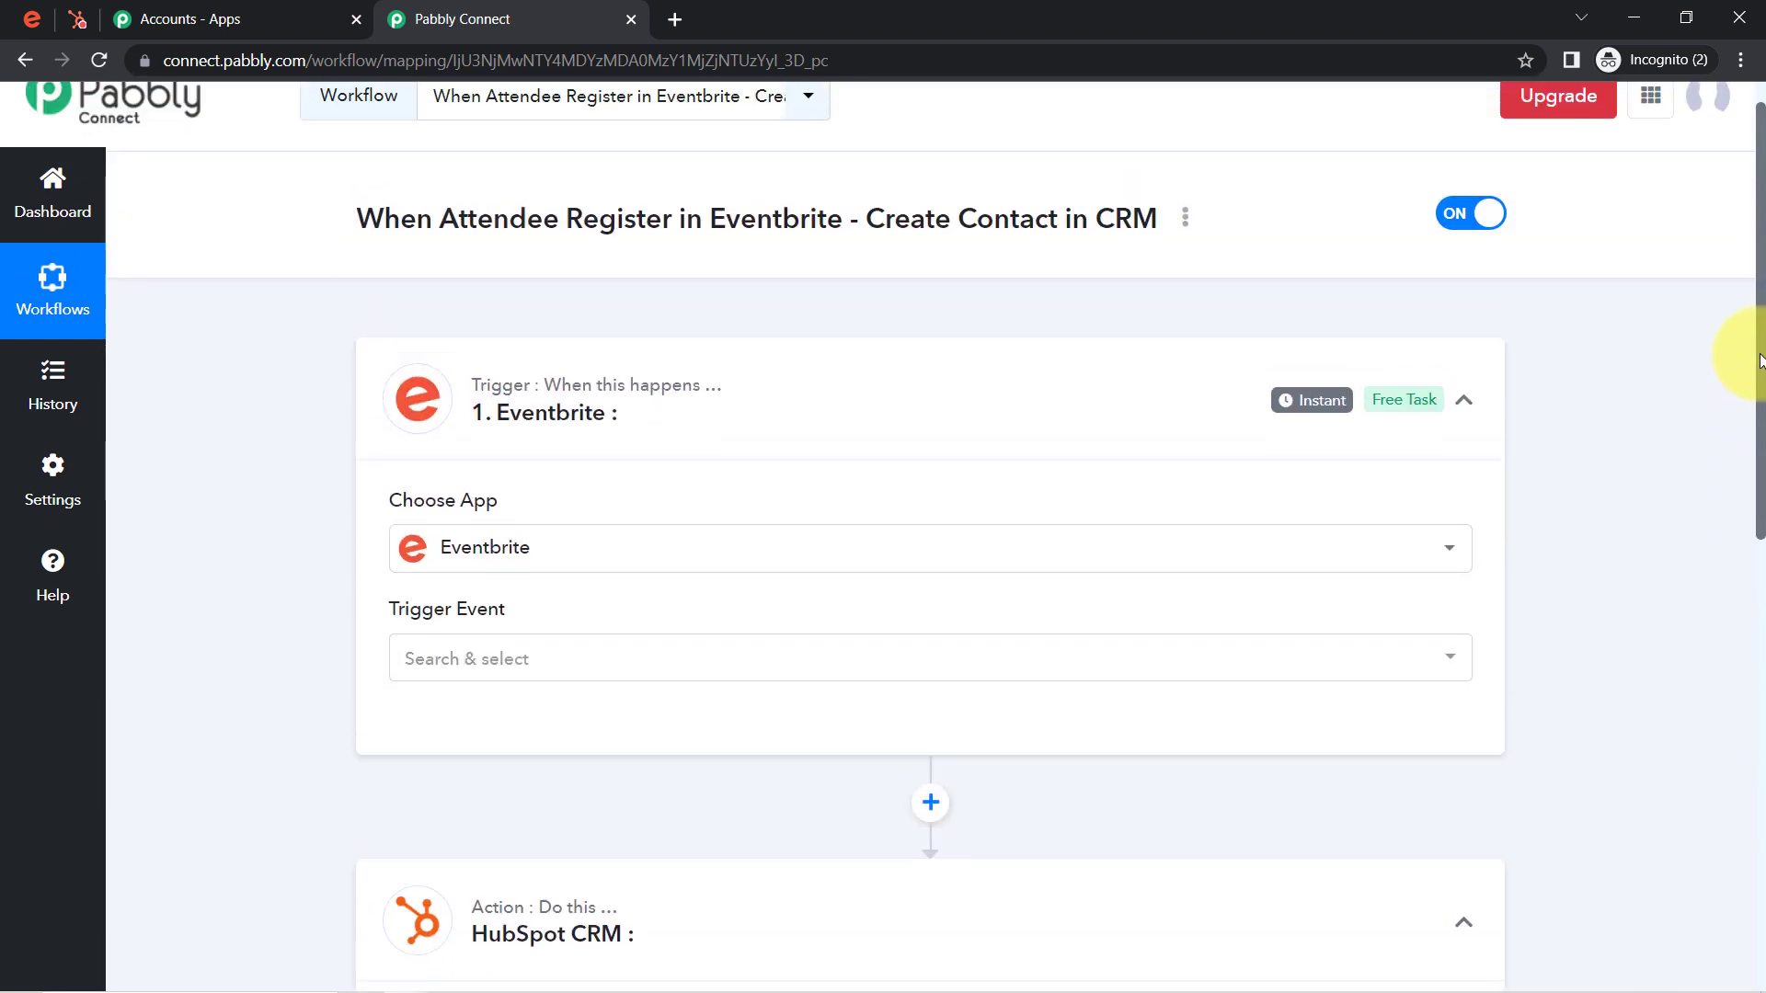
mouse_move(464, 607)
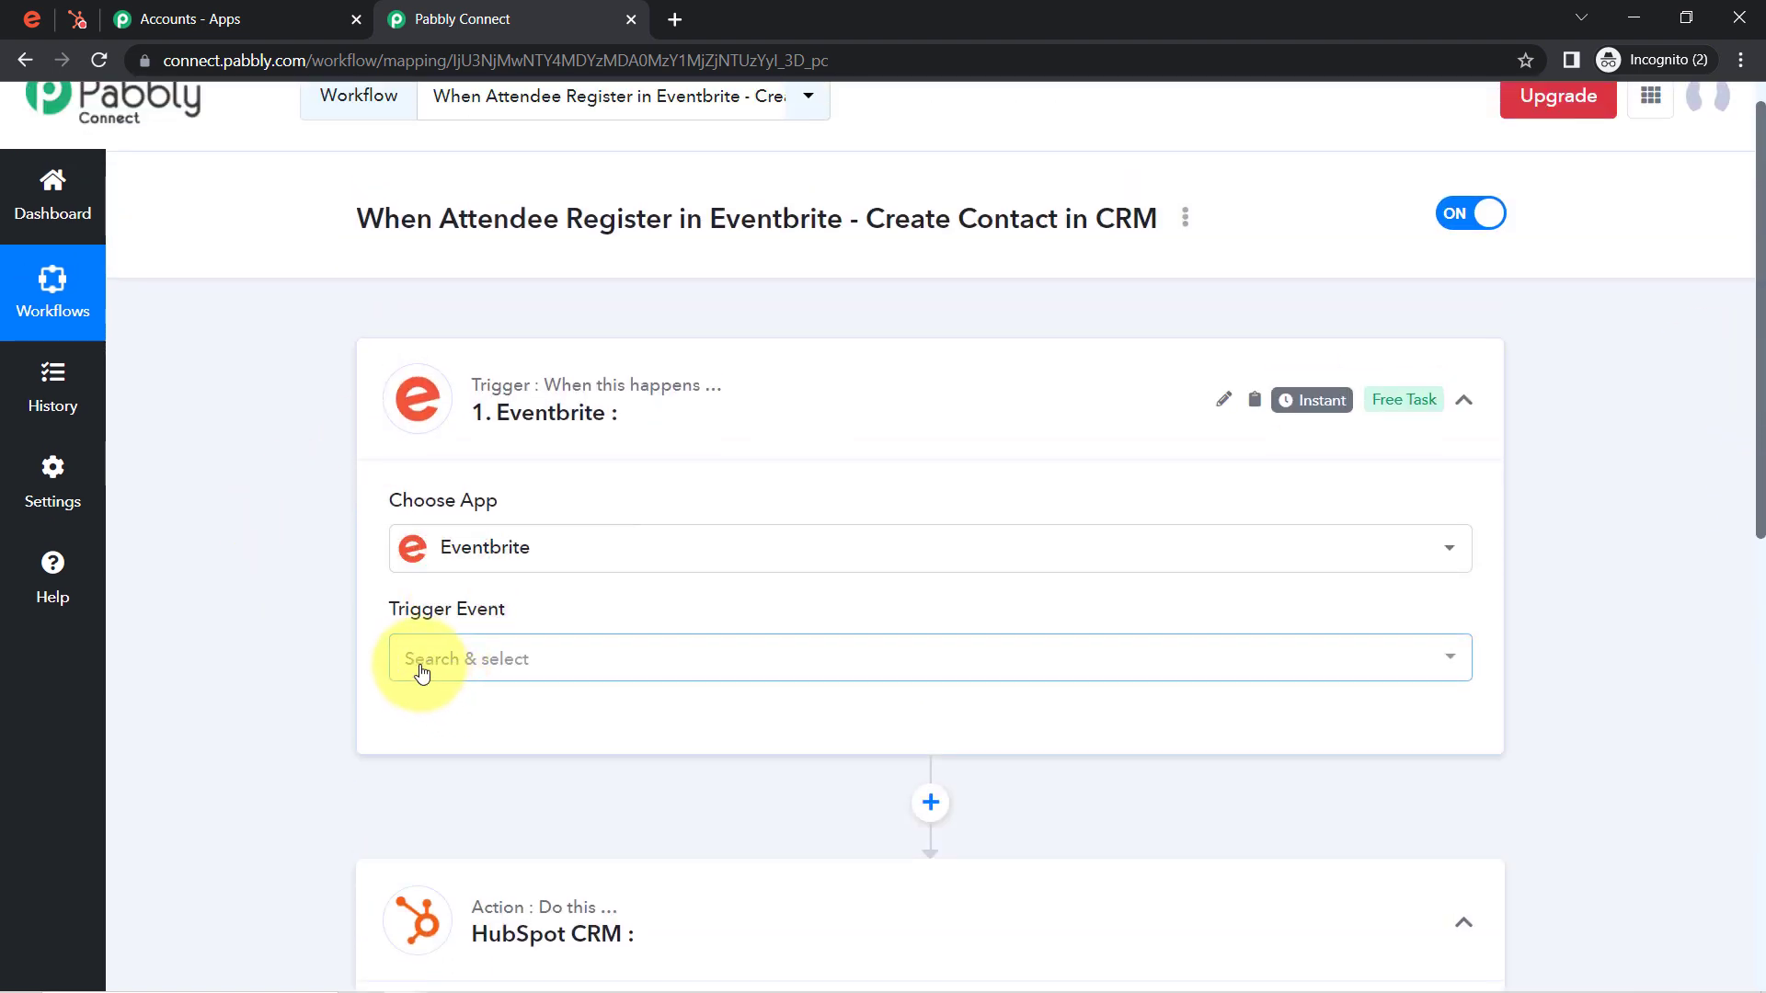
click(417, 665)
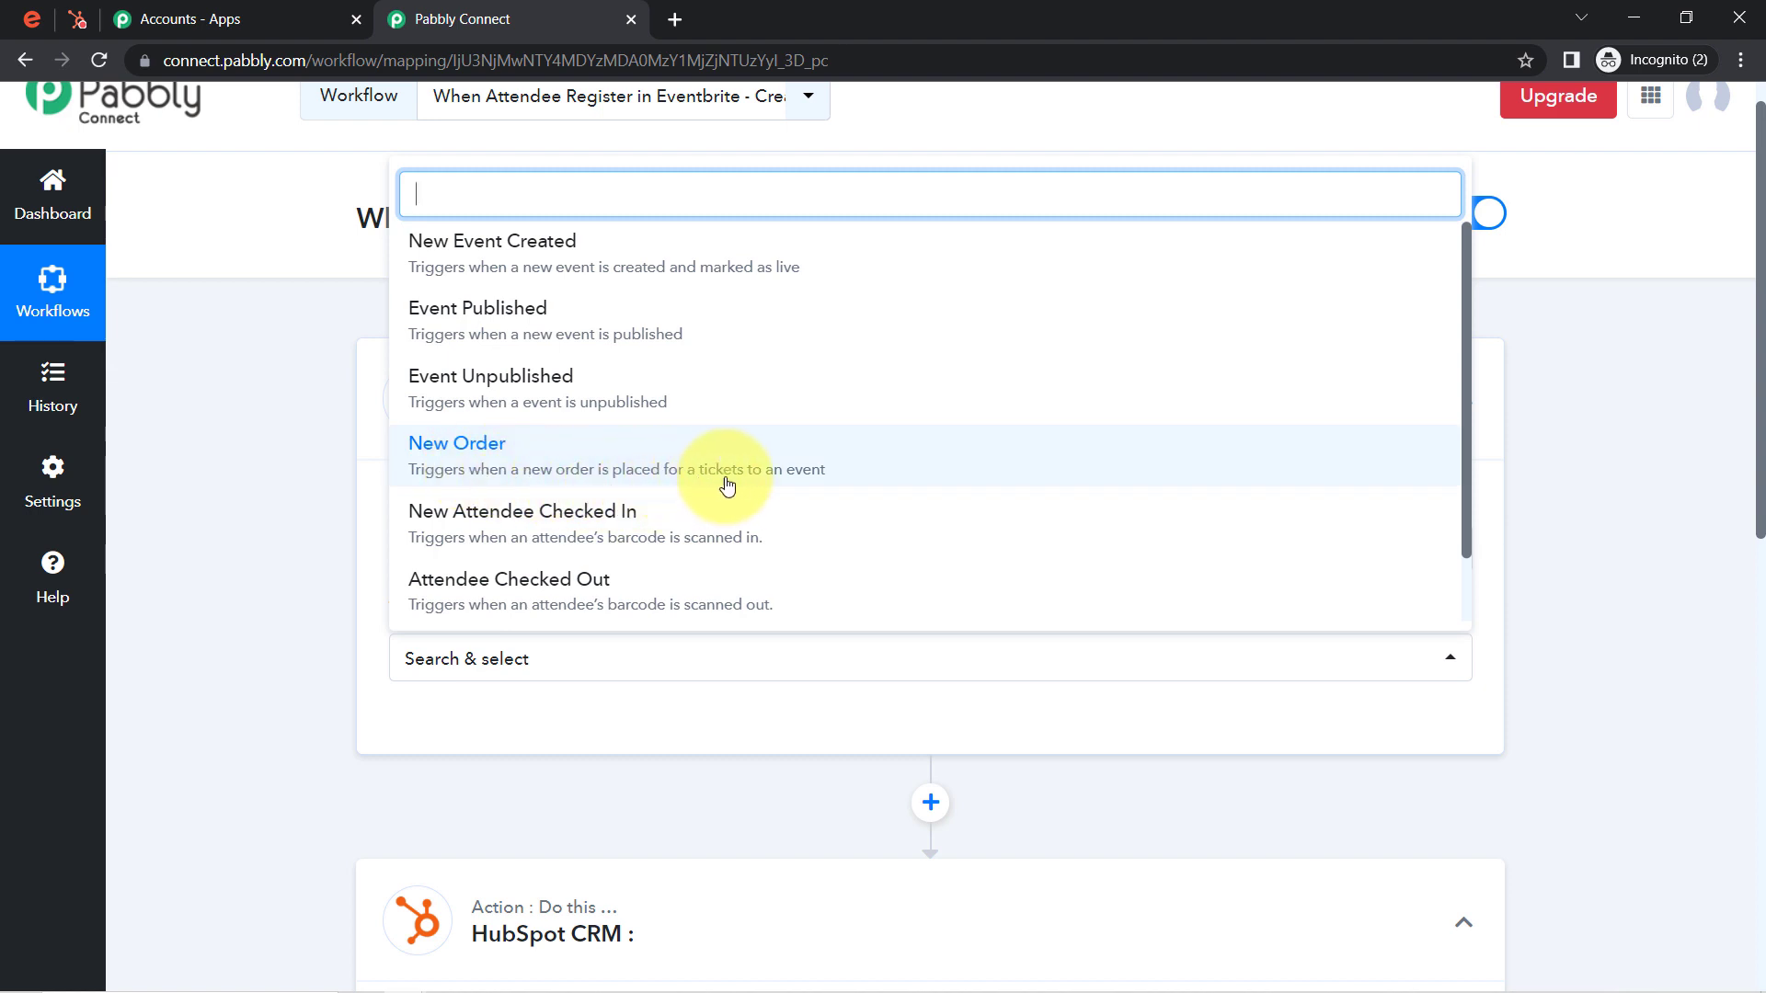
click(612, 461)
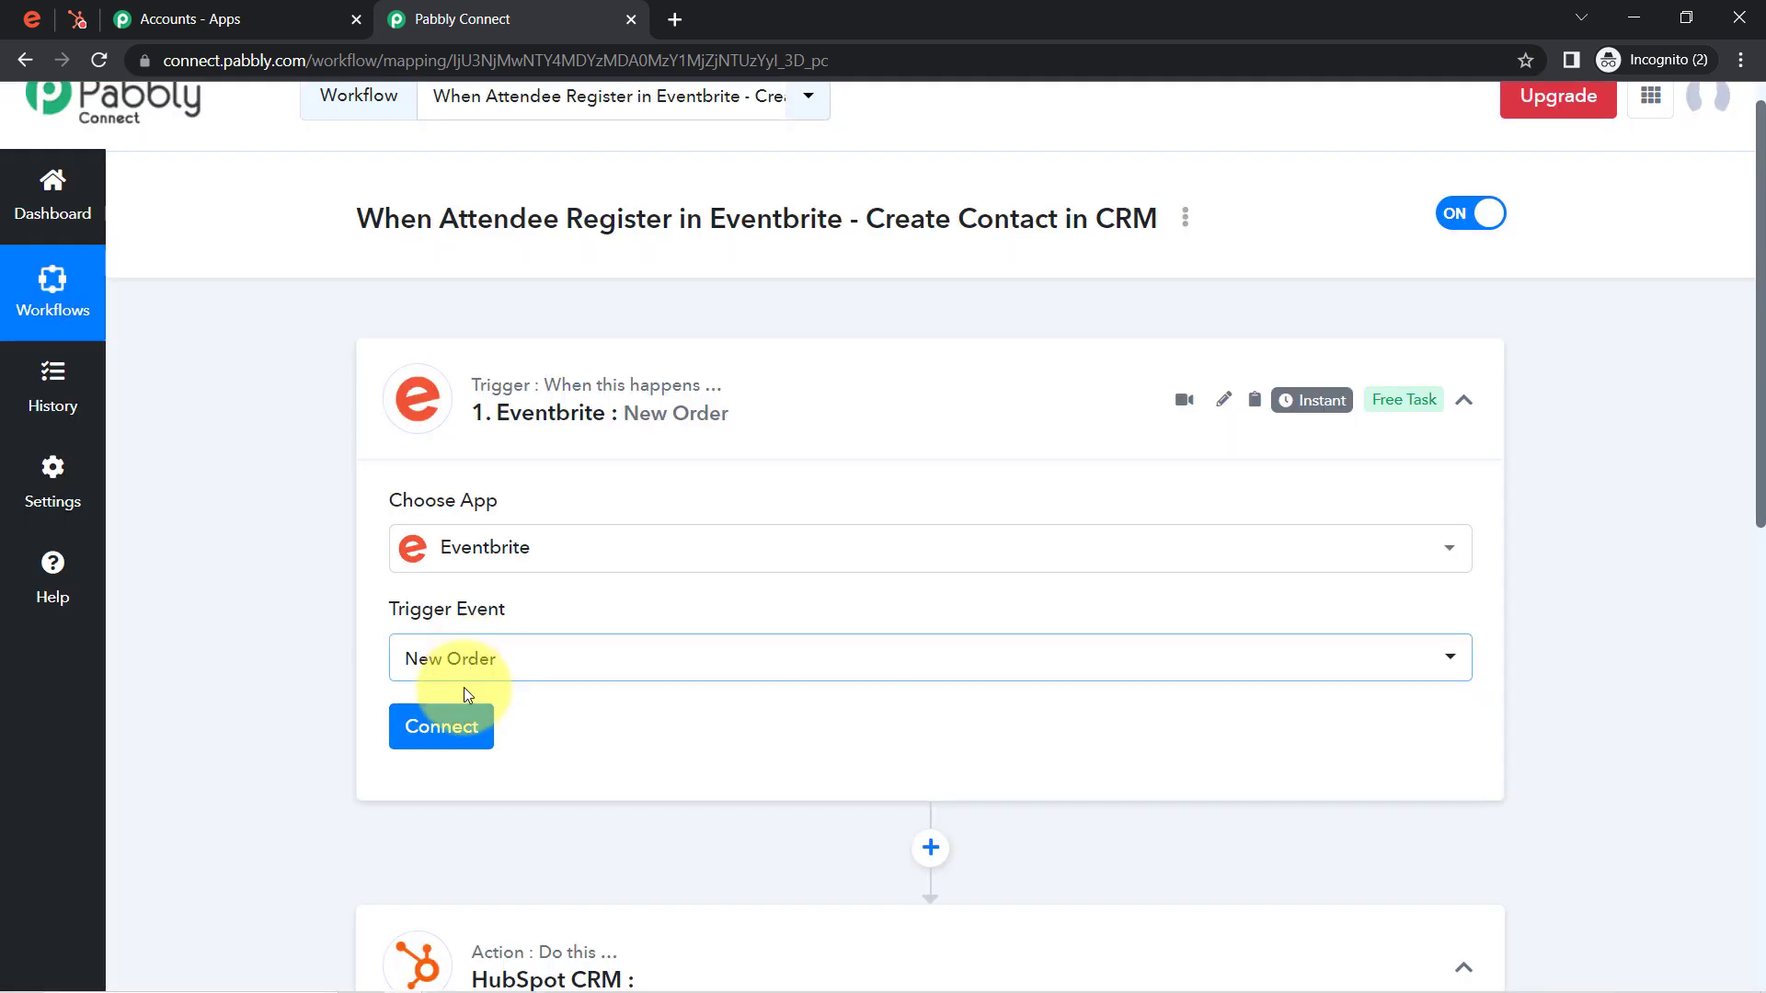
Step: Add a new Eventbrite connection for the trigger and allow Pabbly Connect to access the Eventbrite account
click(420, 738)
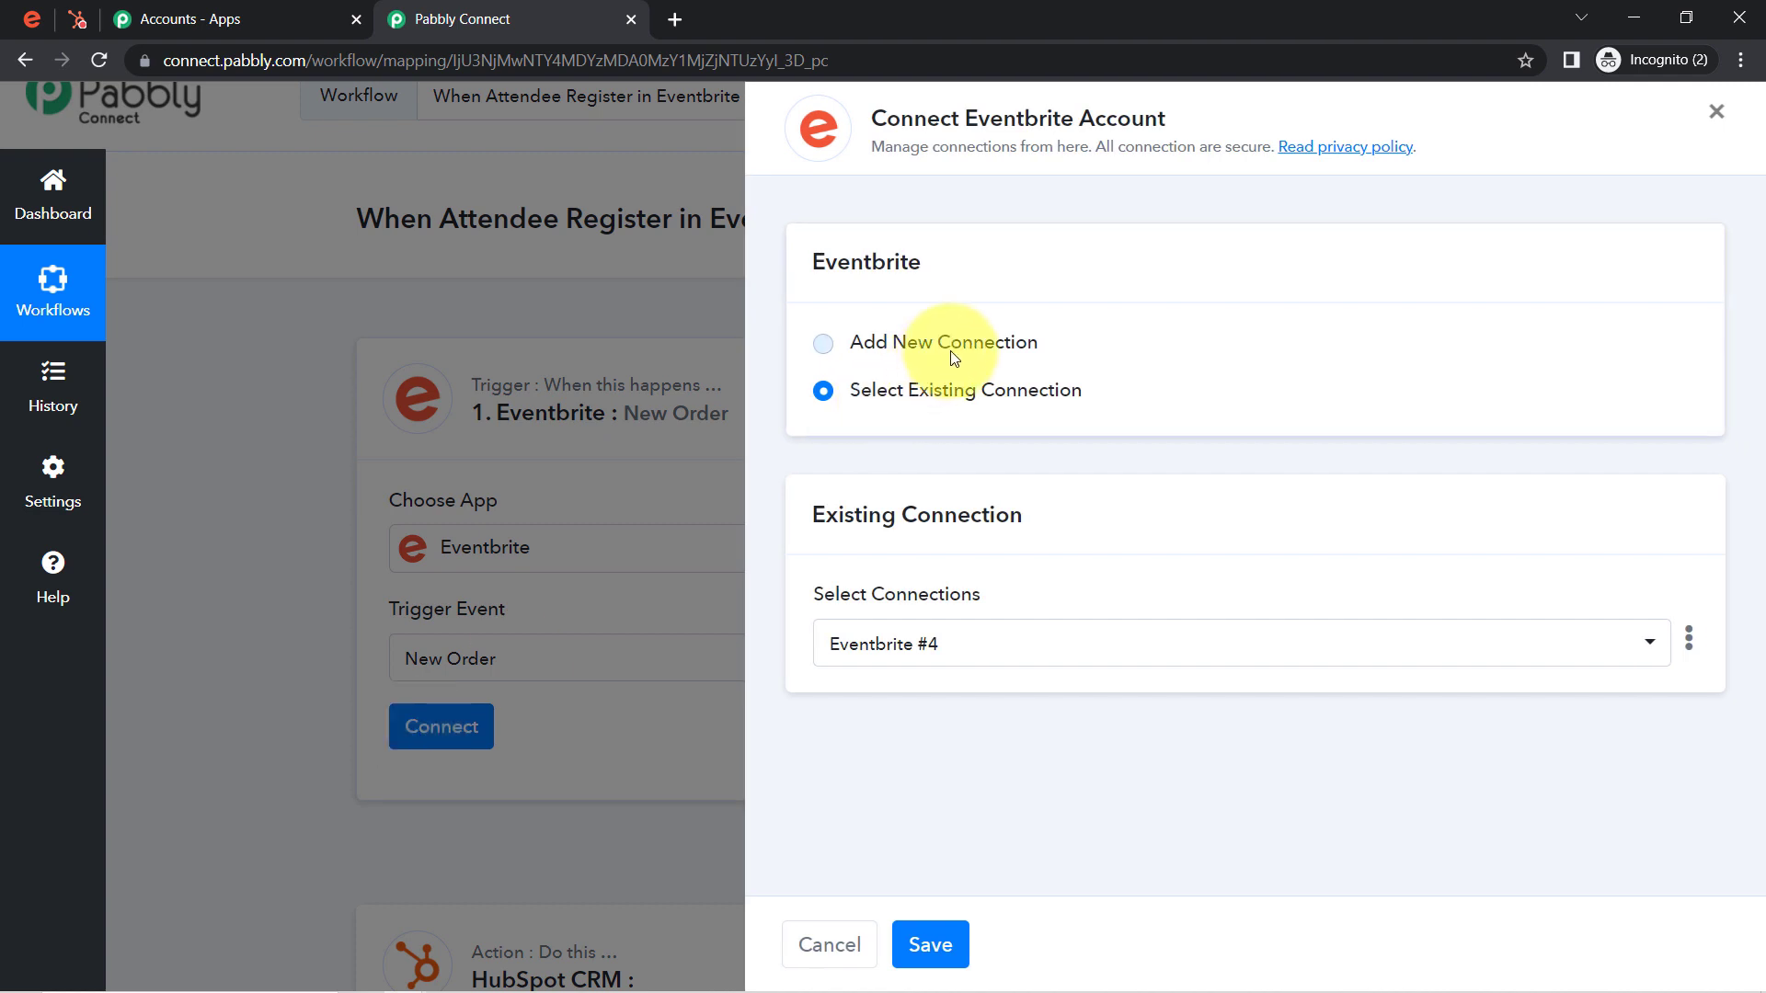
click(953, 357)
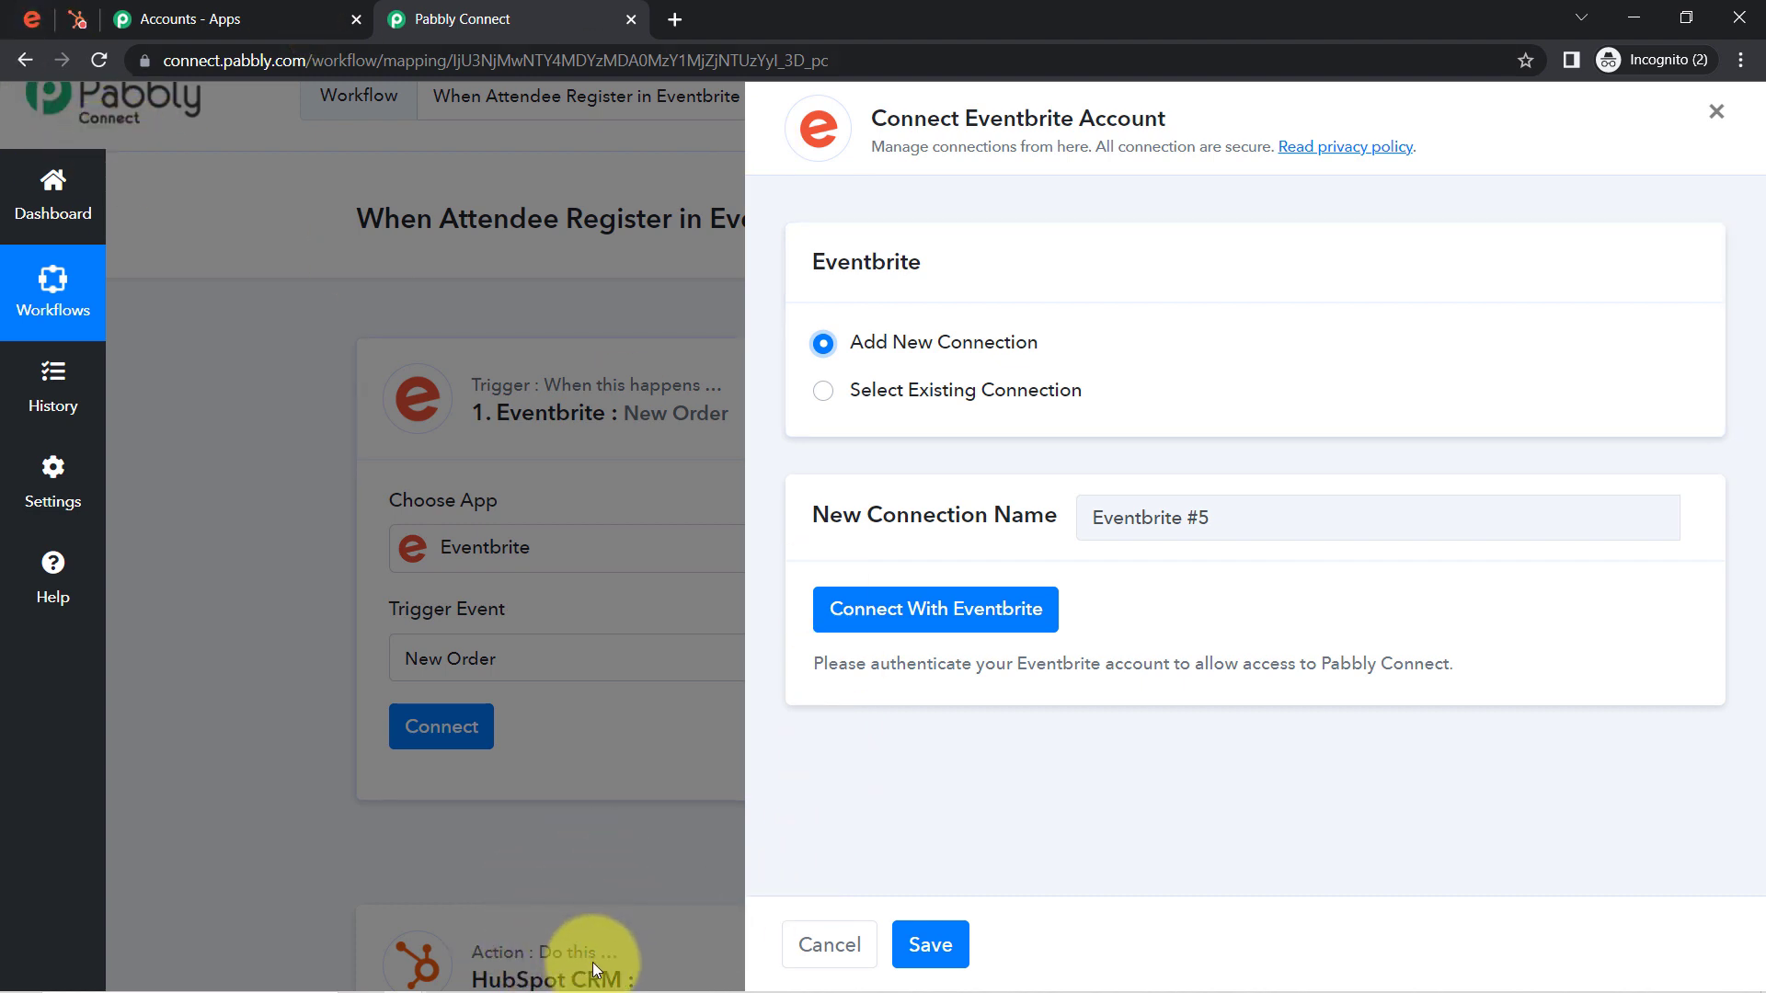
click(851, 612)
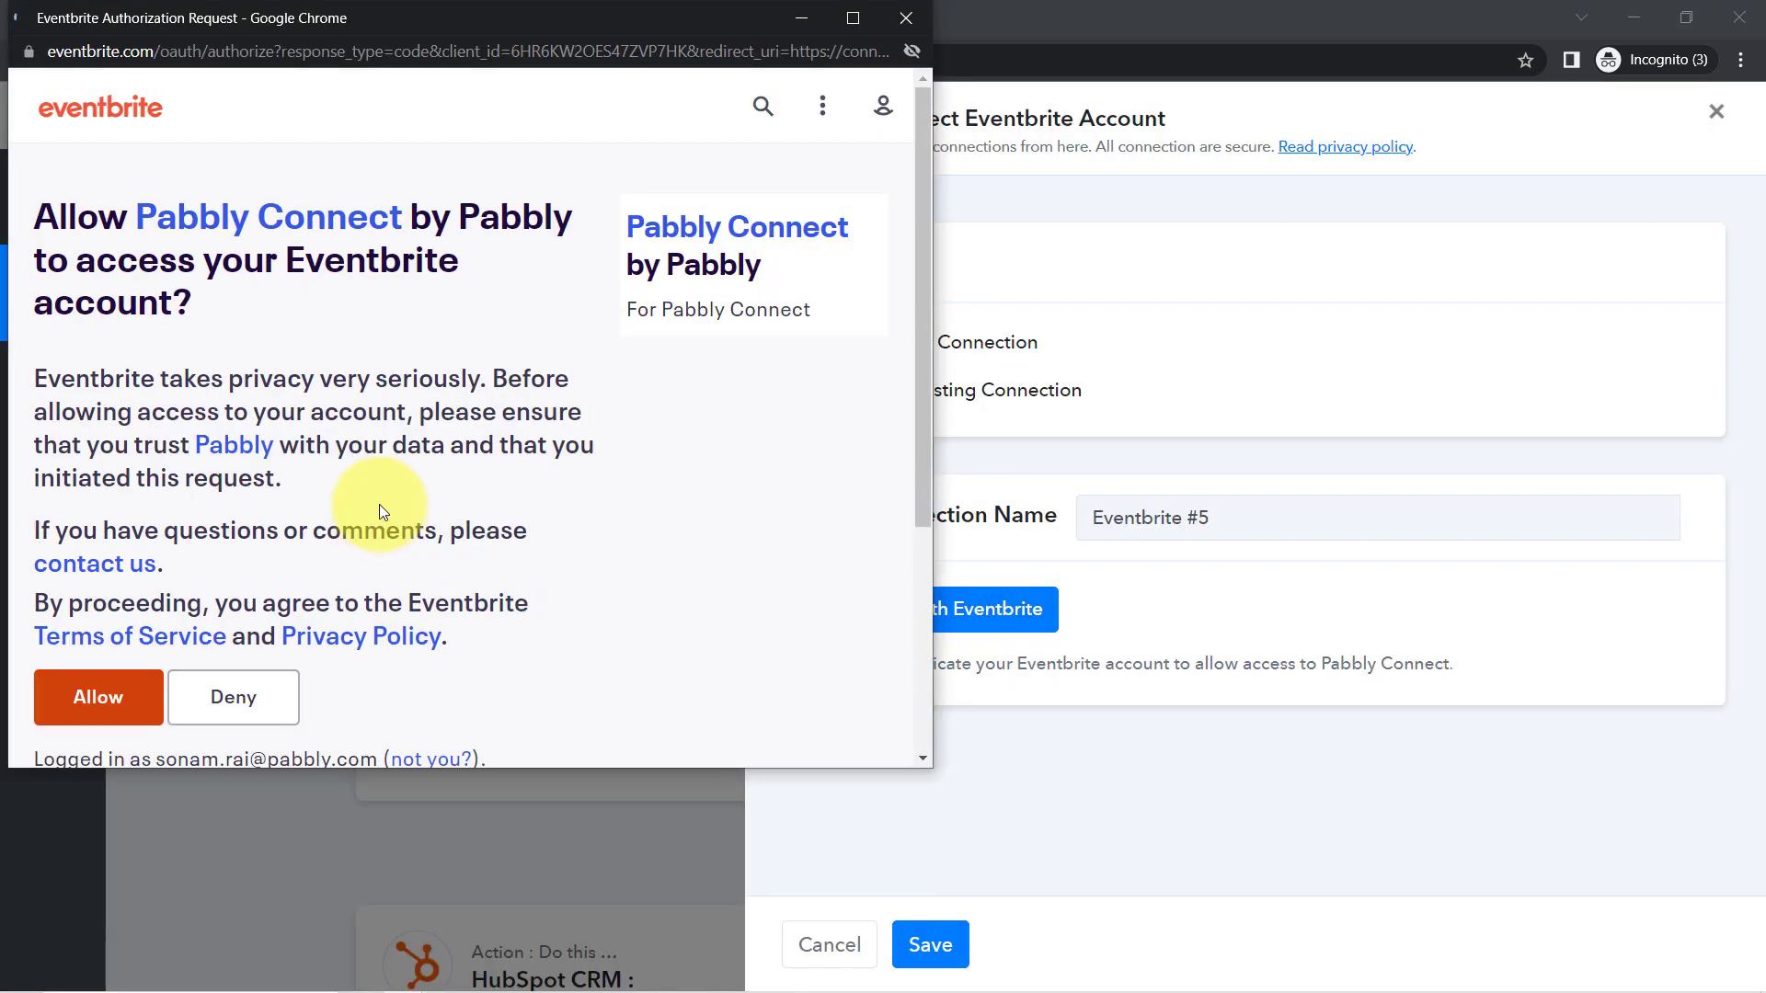
drag(922, 285, 931, 522)
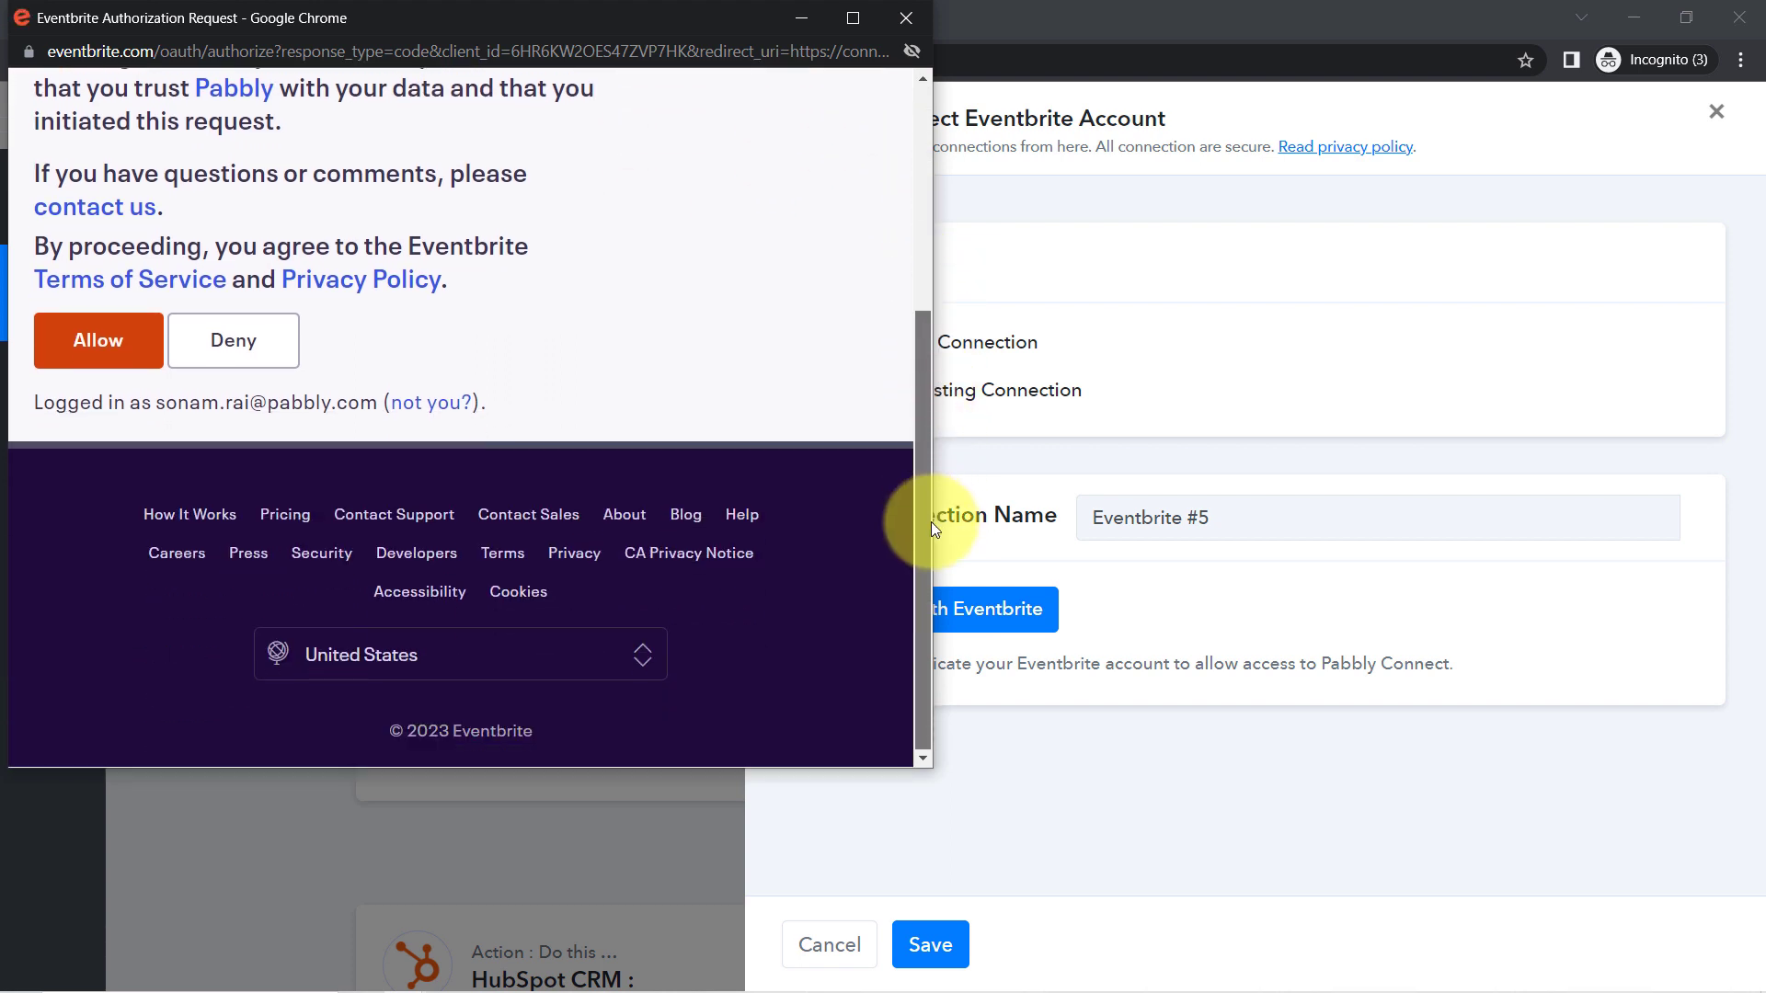
click(87, 326)
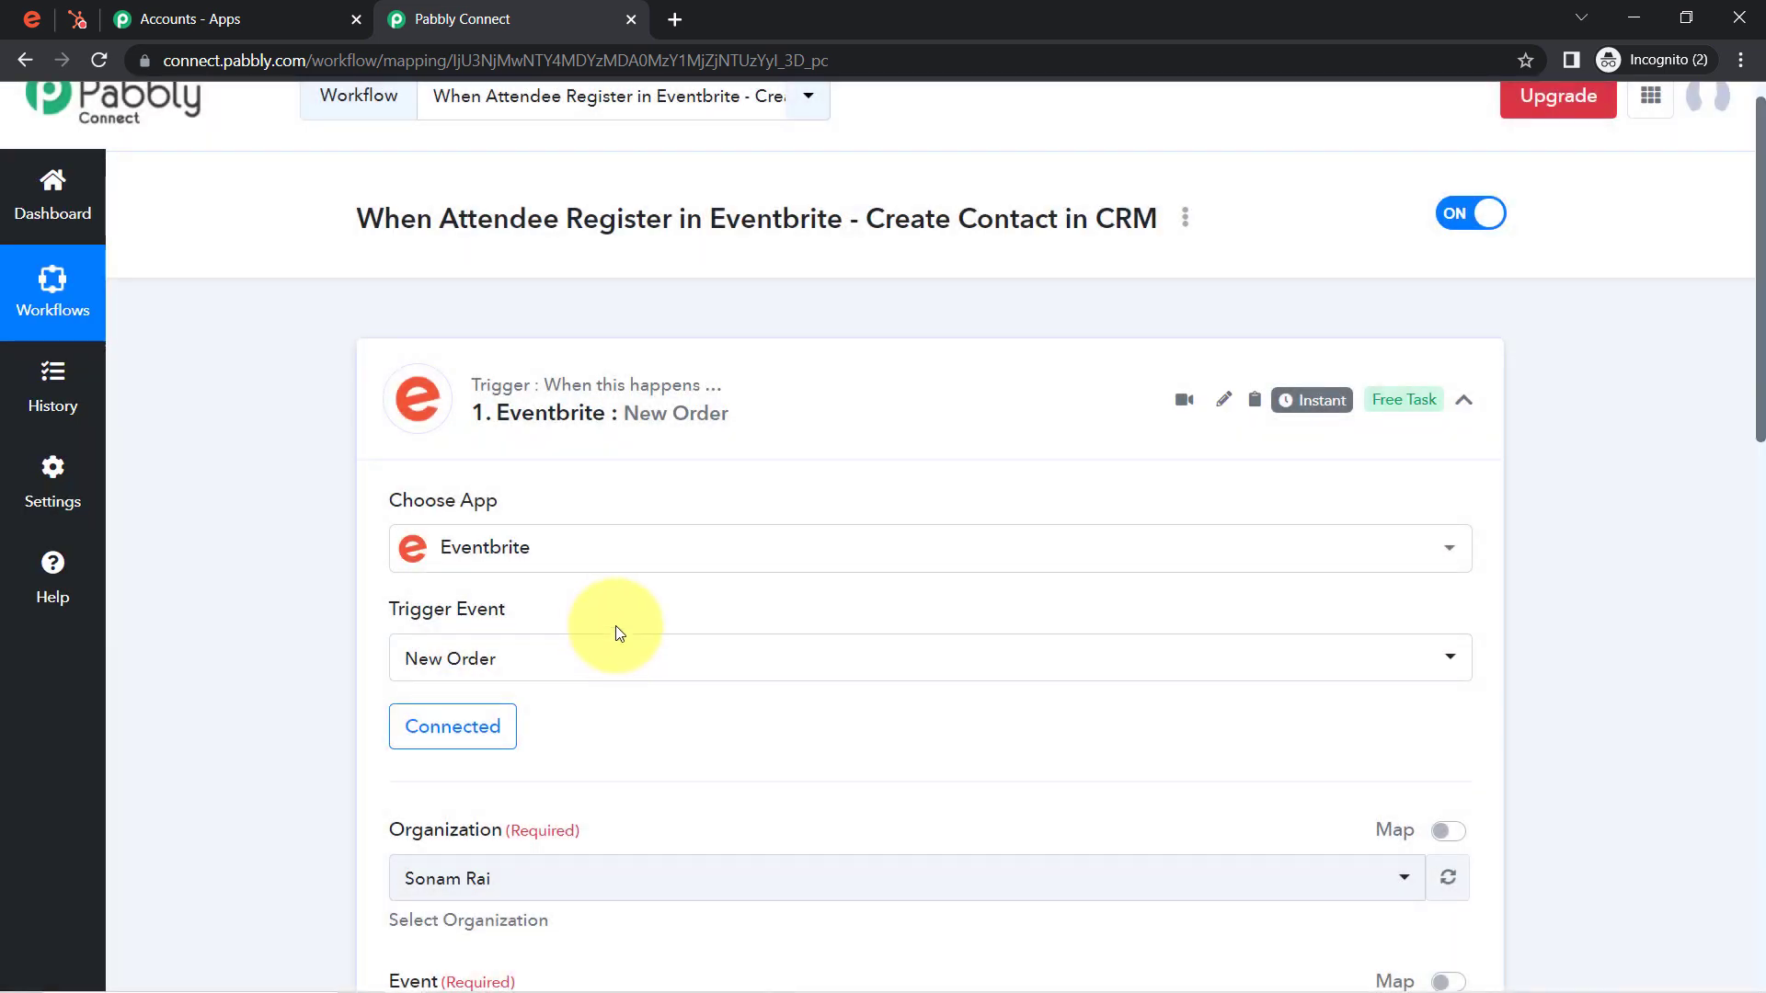
Step: Check the Eventbrite trigger's organization and event choices against the events list in Eventbrite
drag(1759, 404, 1738, 558)
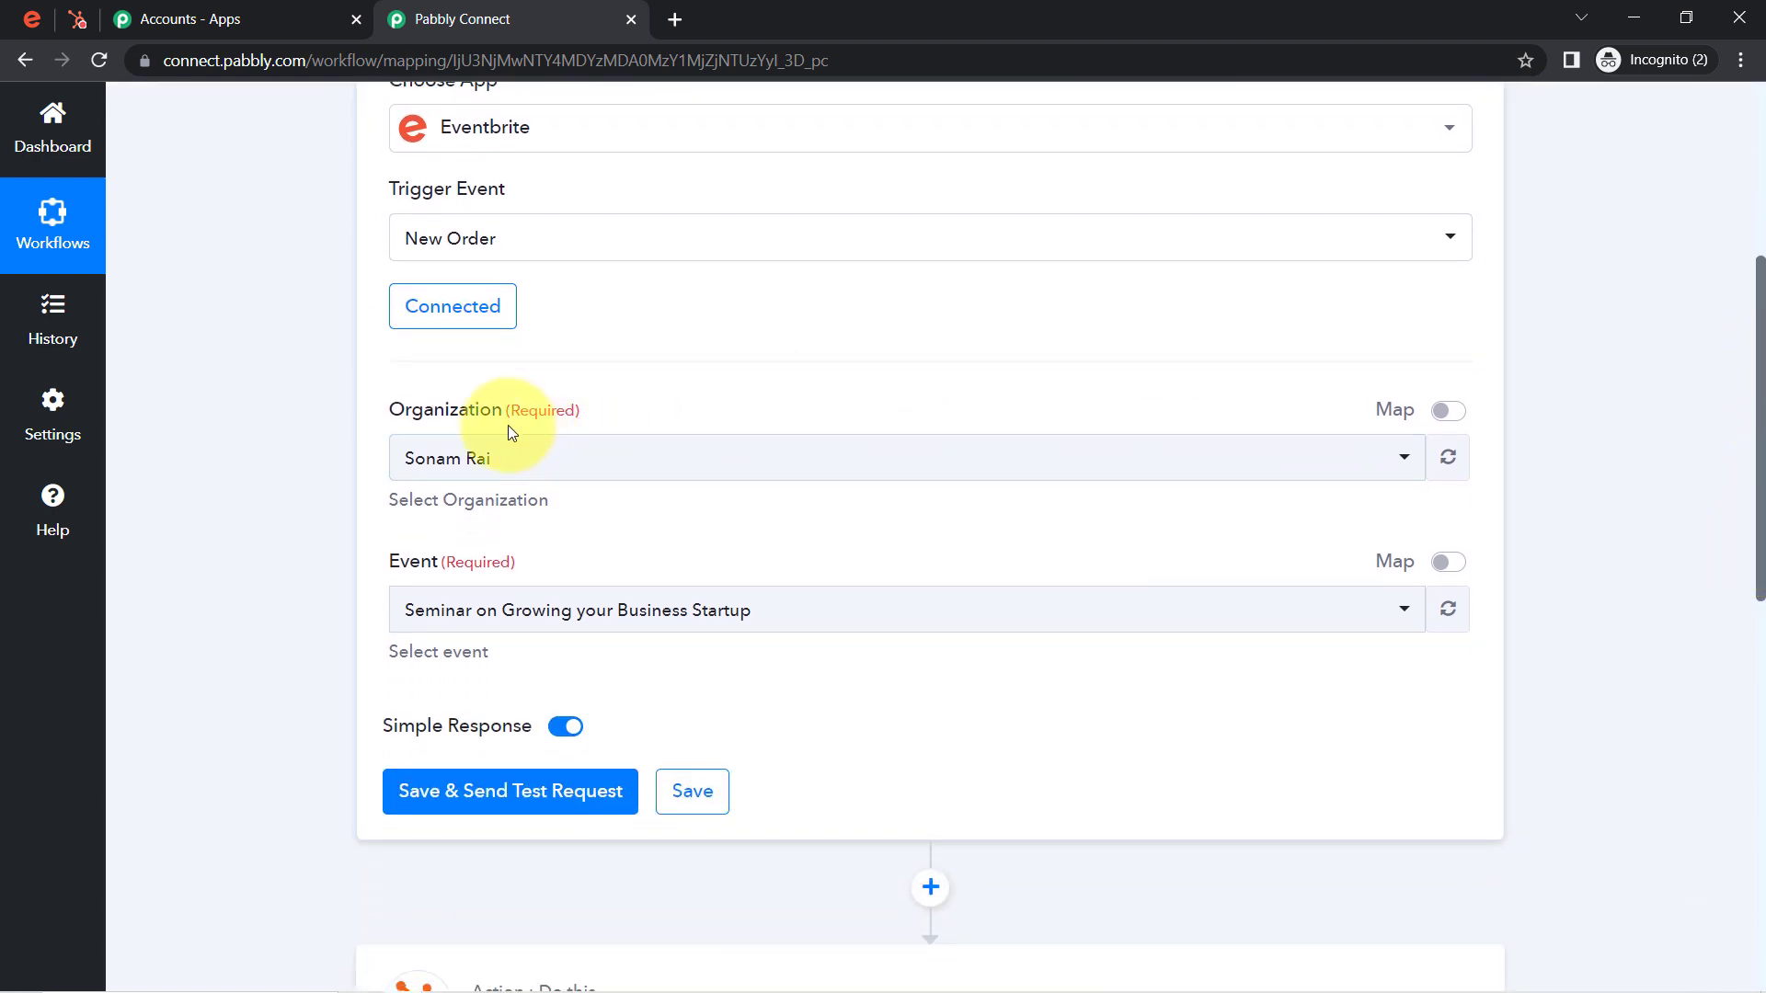
drag(538, 411, 462, 460)
click(463, 460)
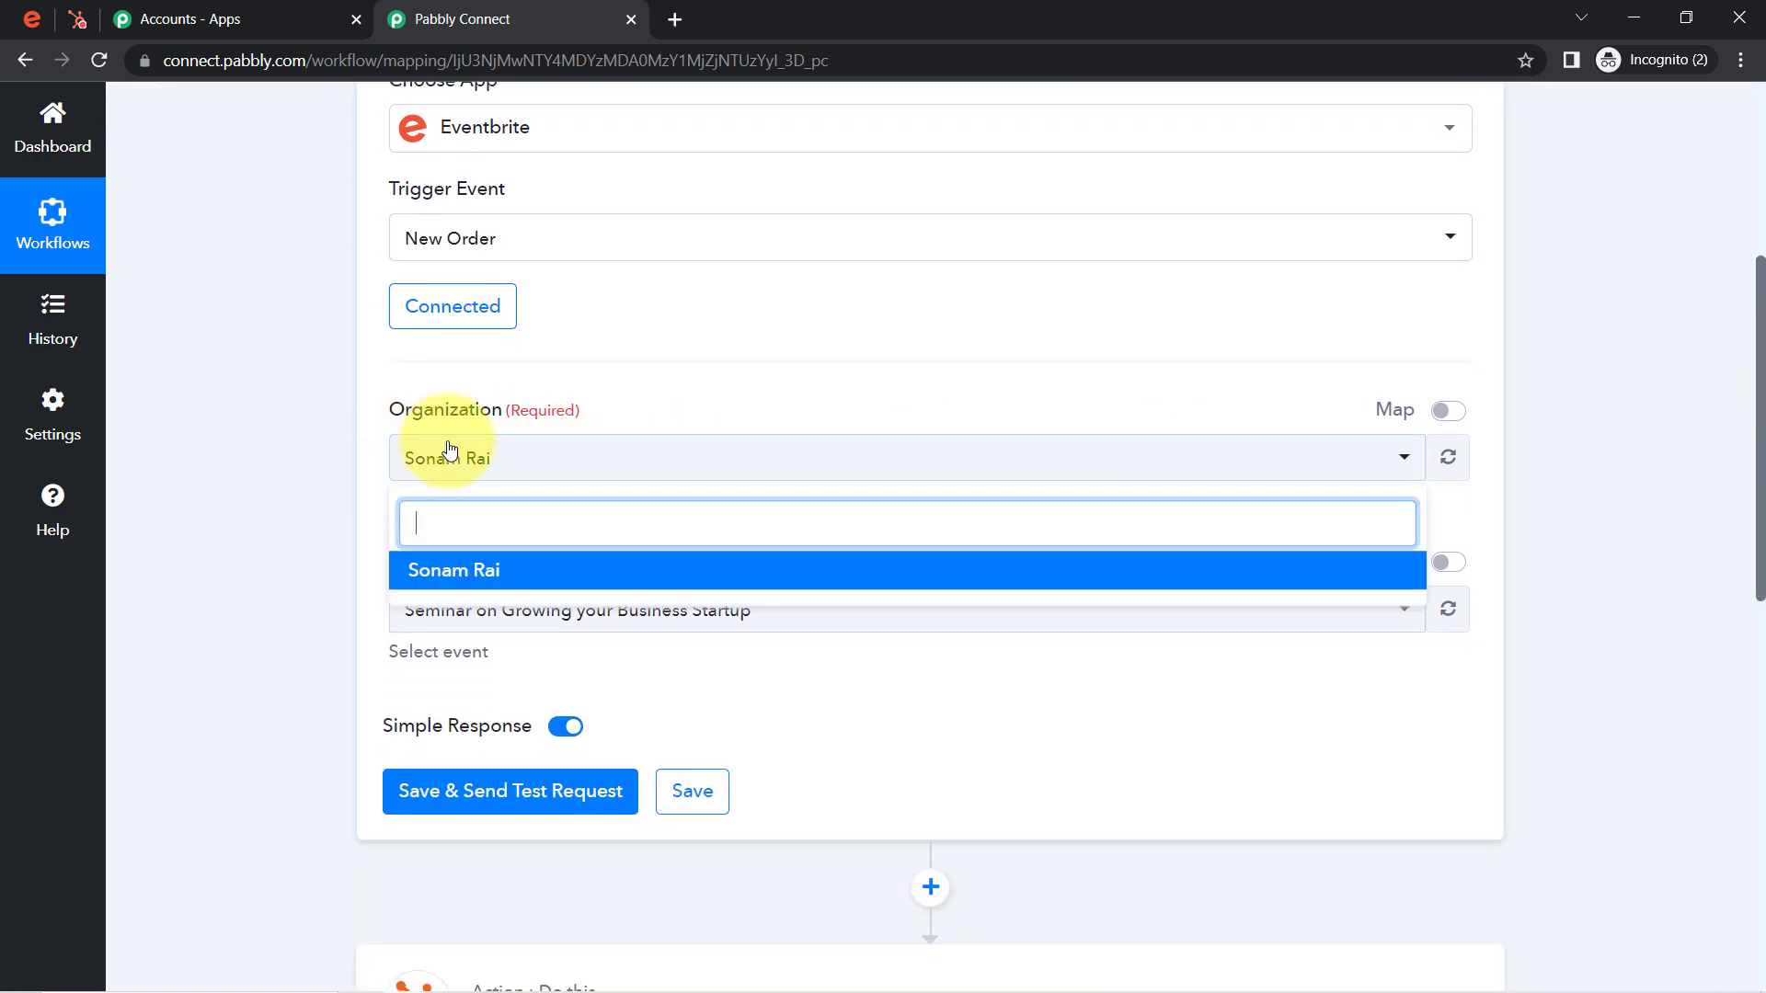
click(309, 587)
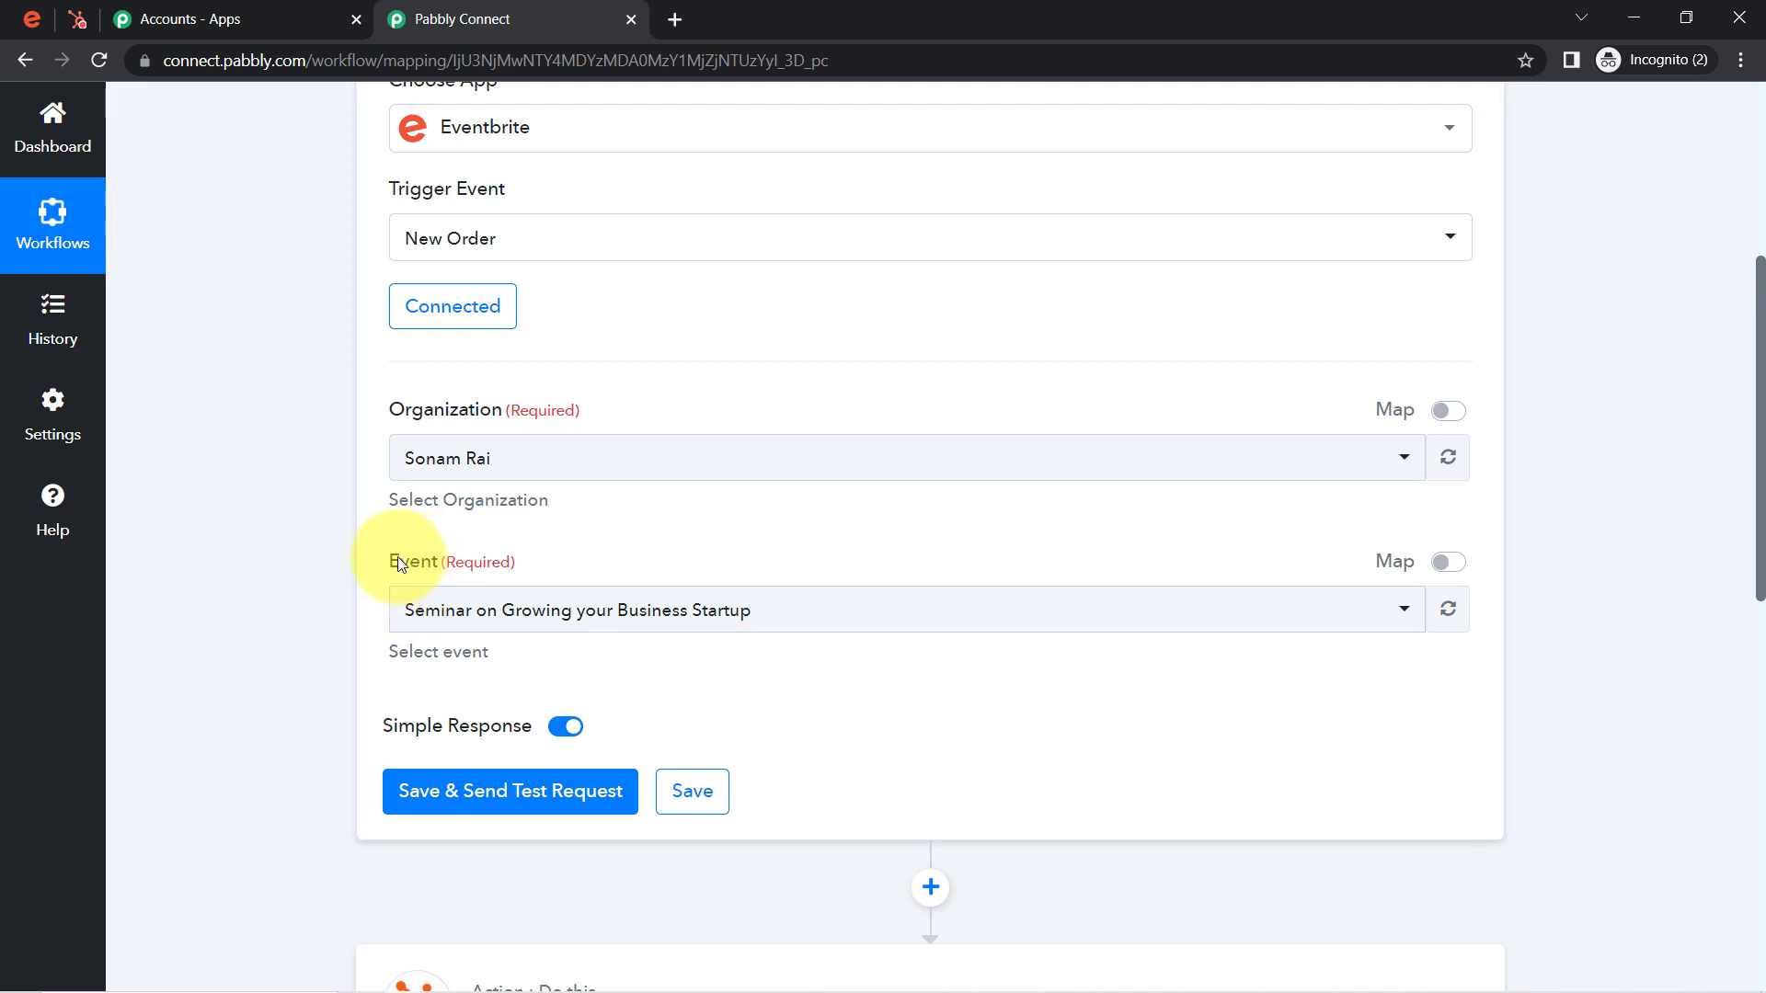
drag(397, 573, 477, 569)
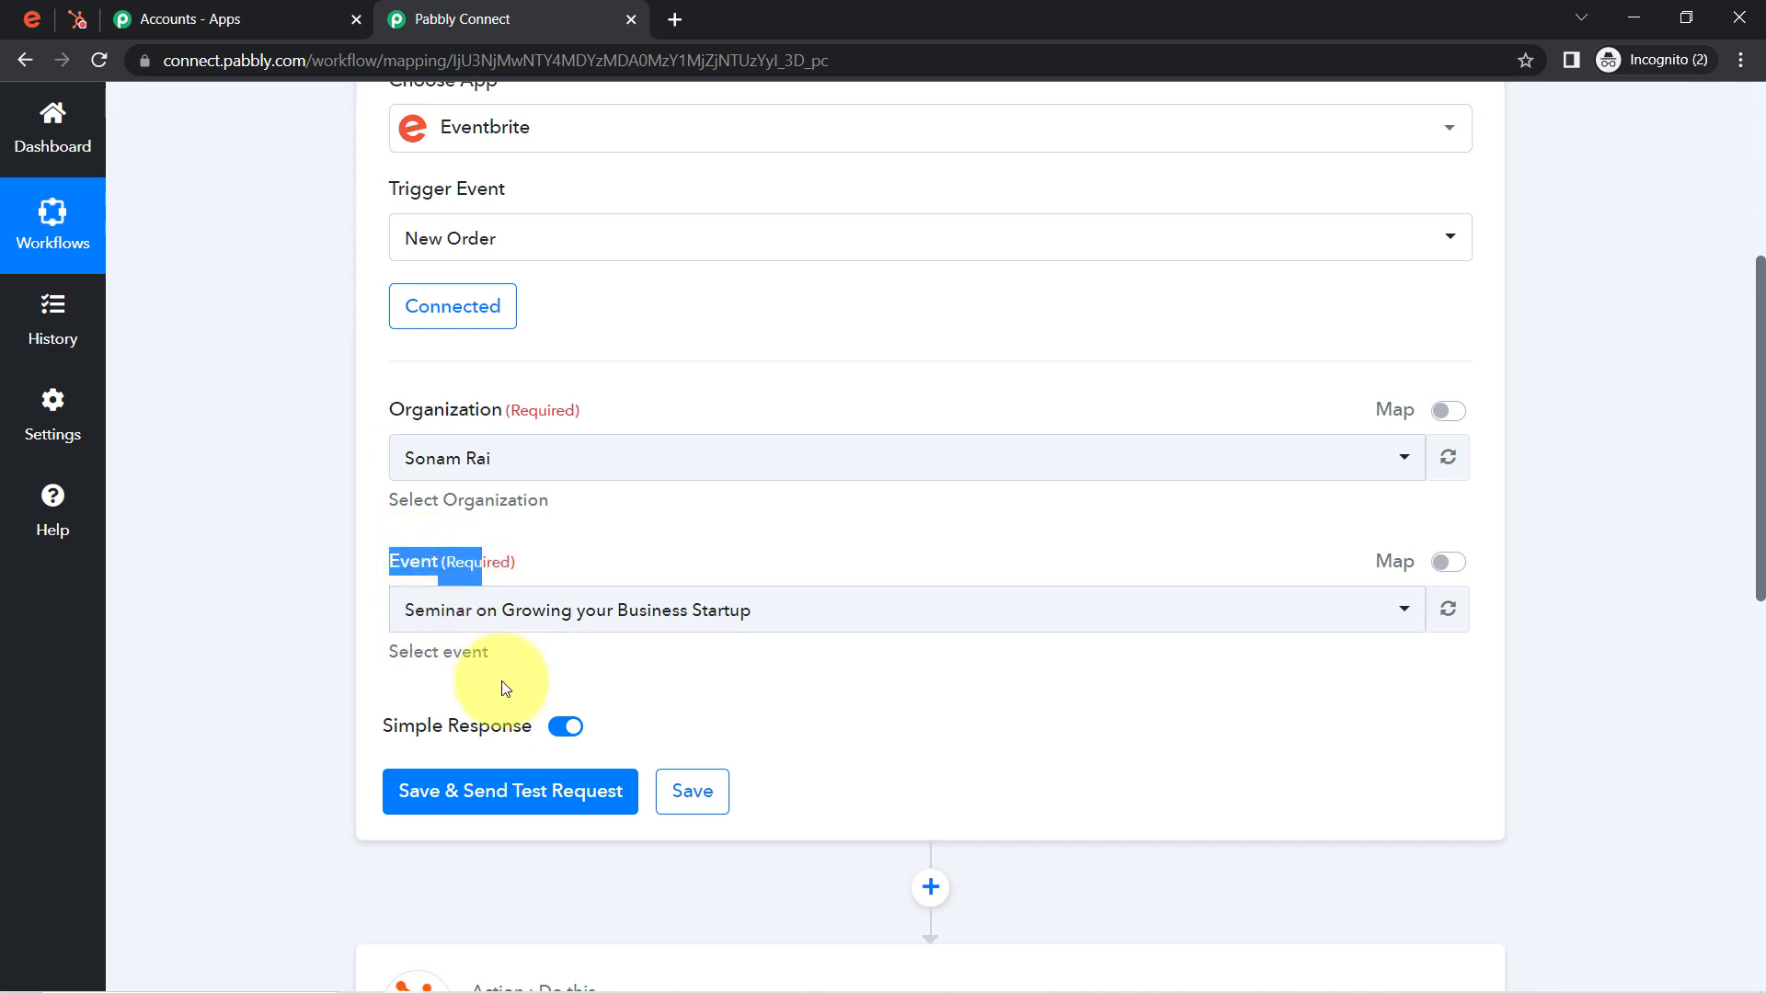
click(505, 620)
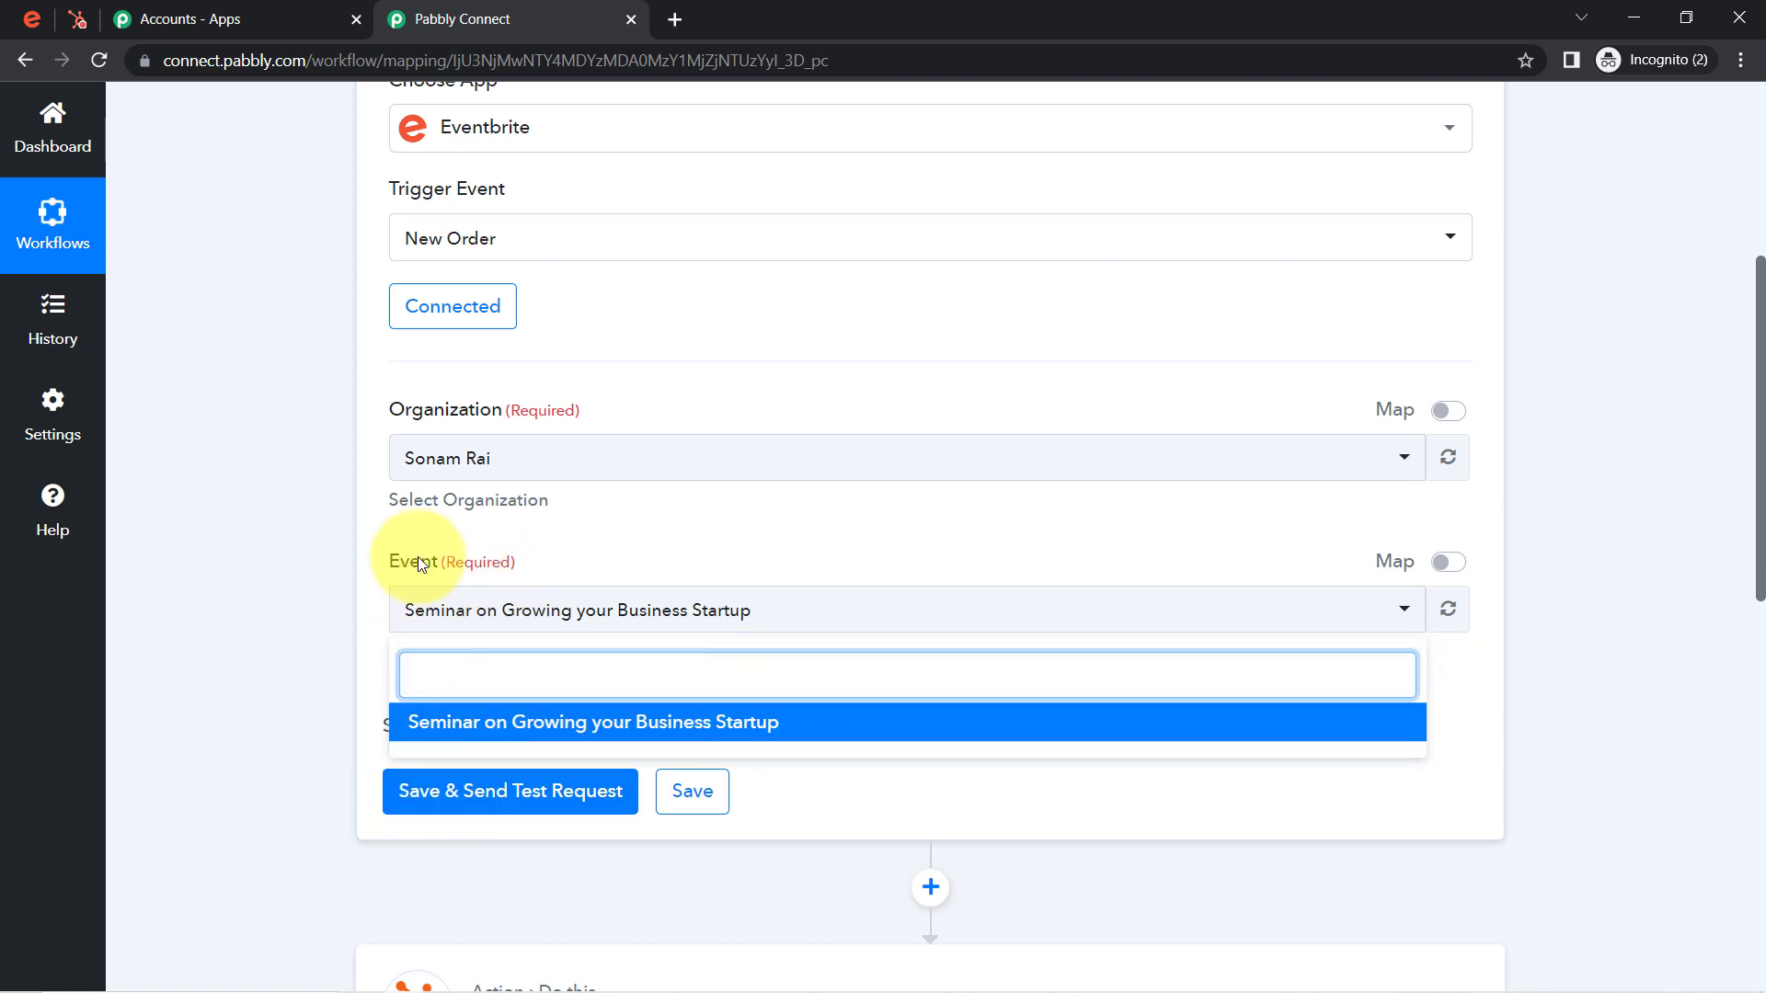
click(32, 19)
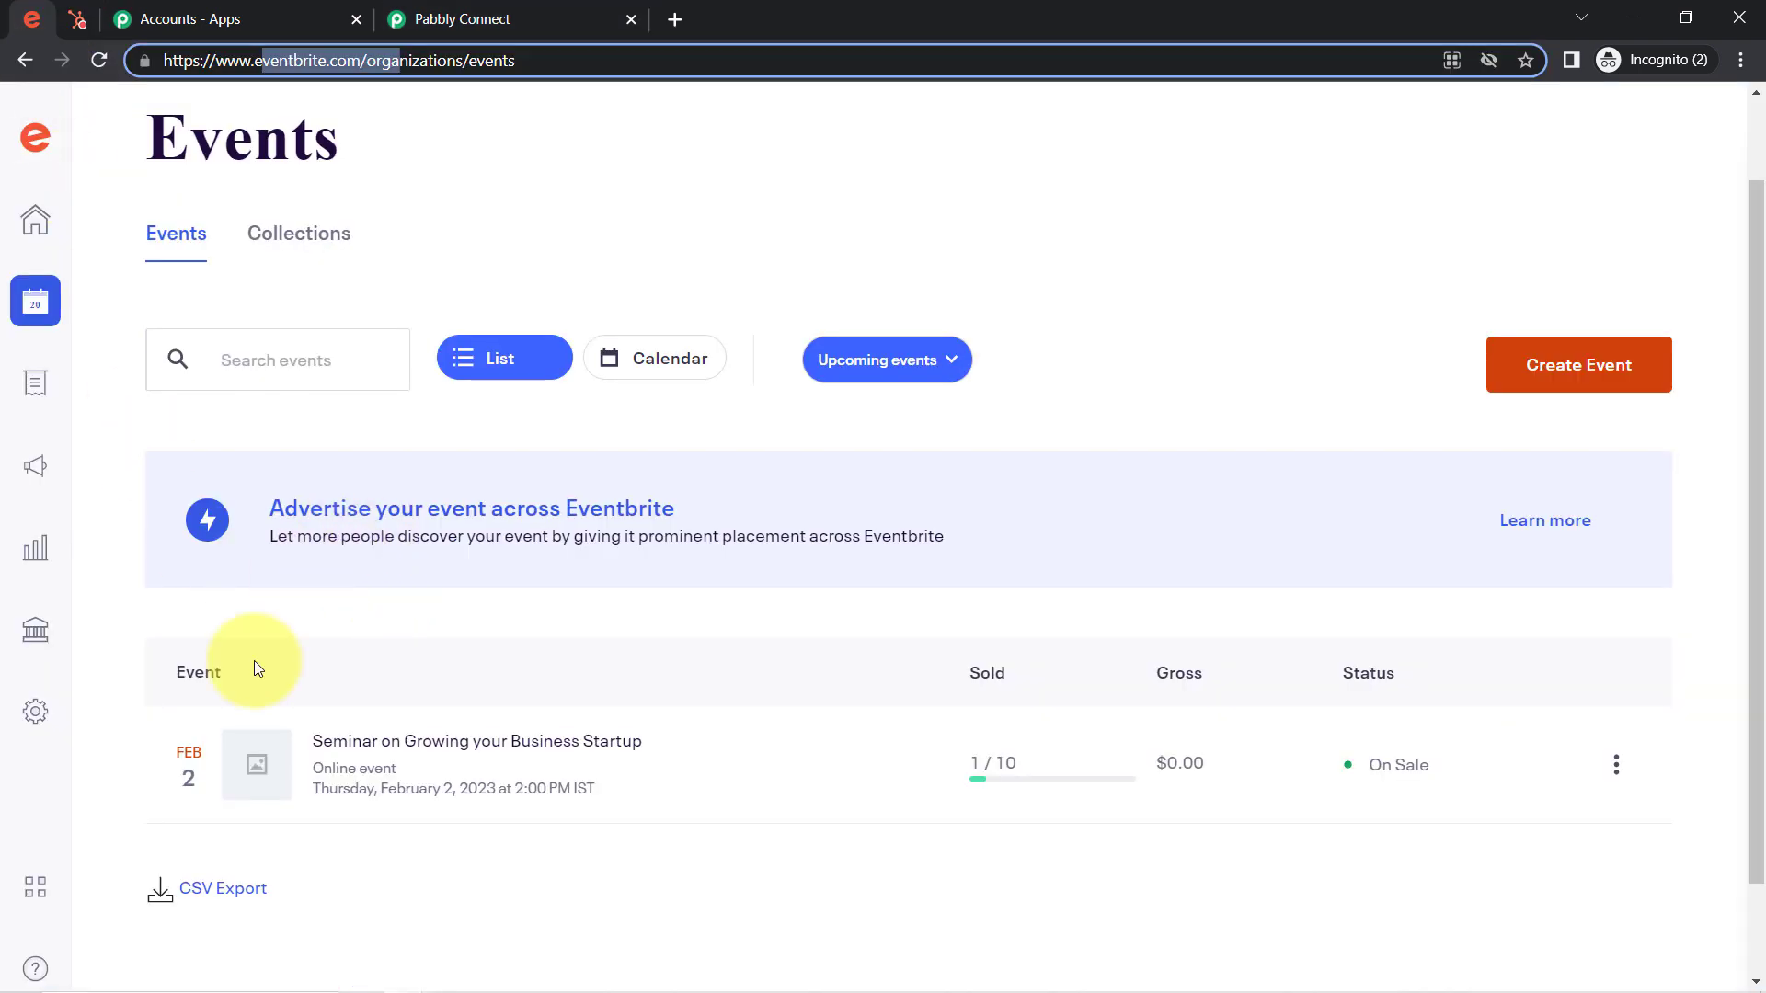
click(456, 19)
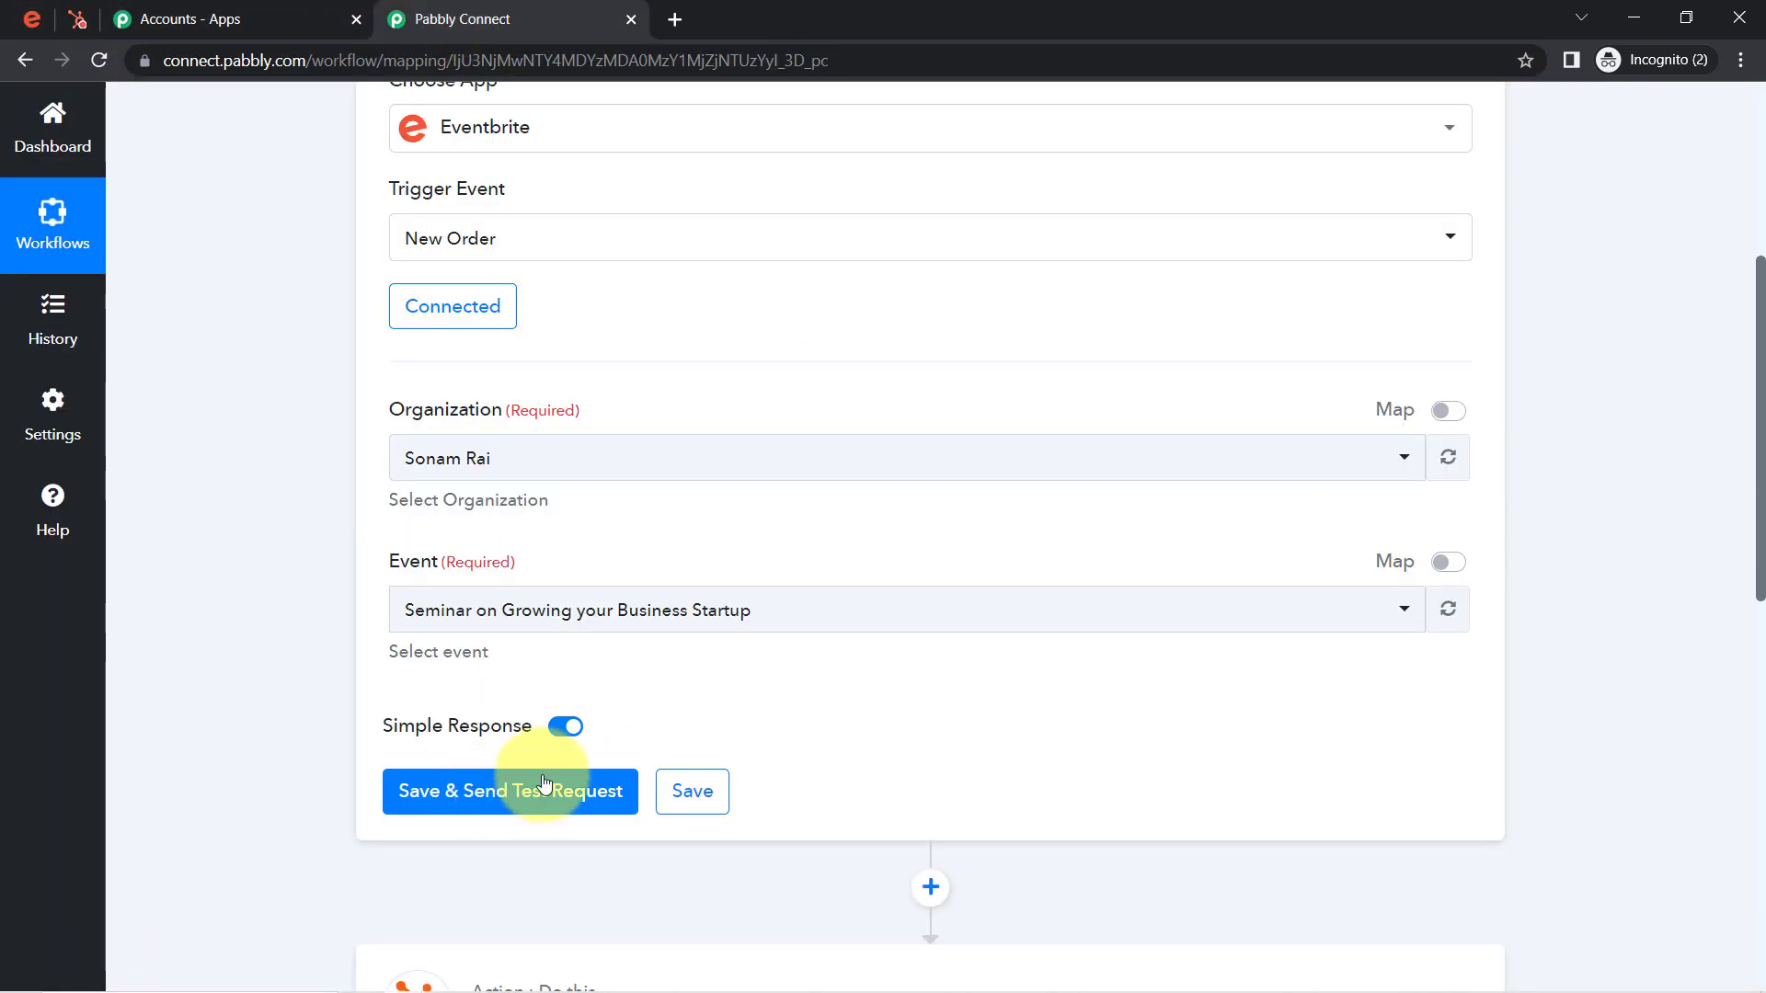
click(527, 618)
click(204, 656)
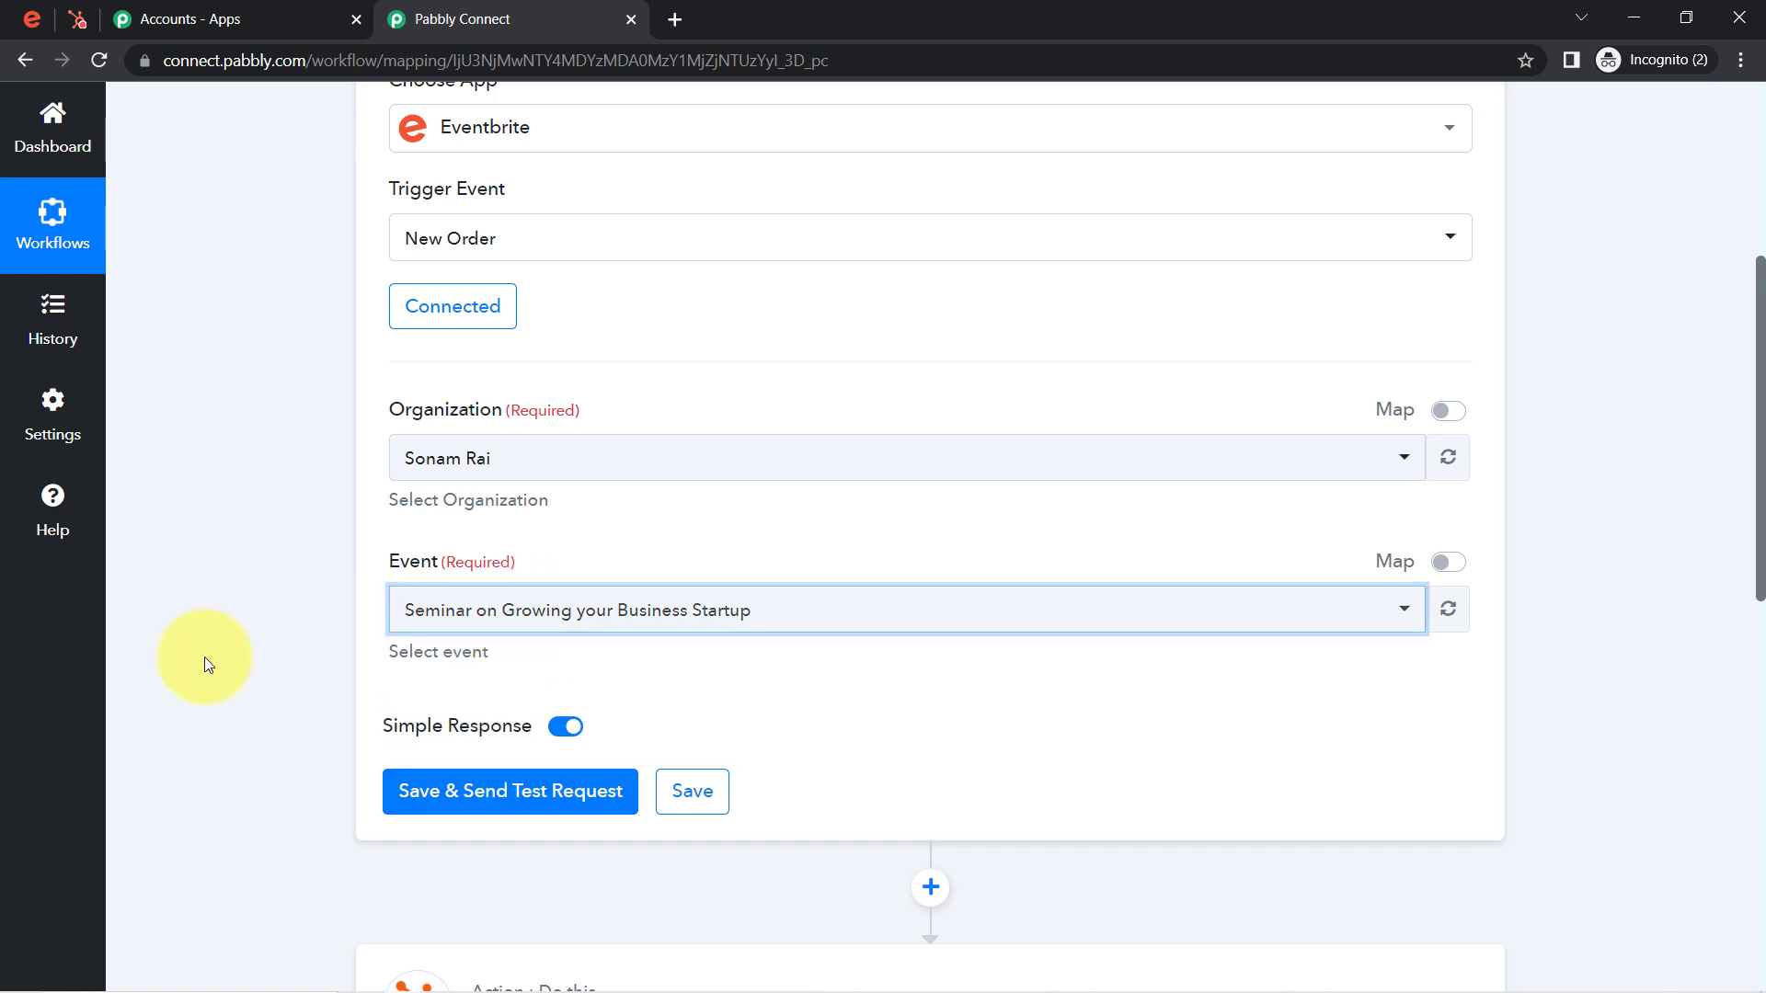
Step: Save the Eventbrite trigger, send its test request and read the note about making a test submission
scroll(1758, 592, down, 2)
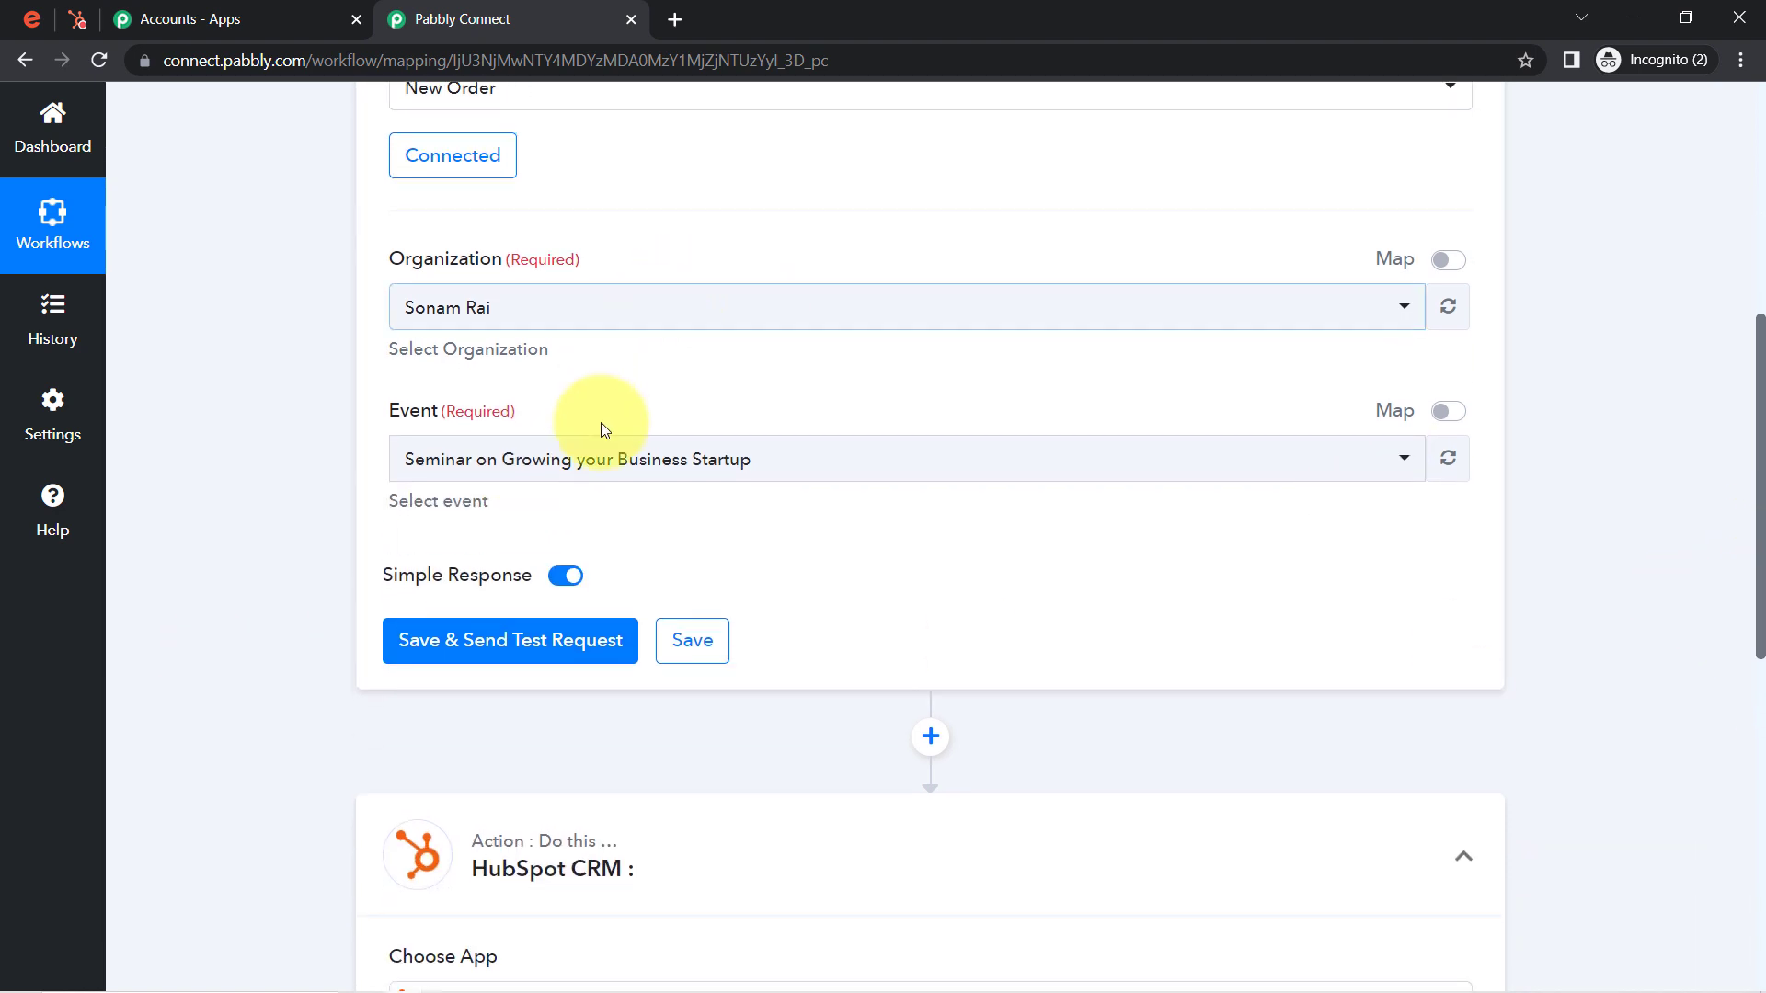
click(539, 635)
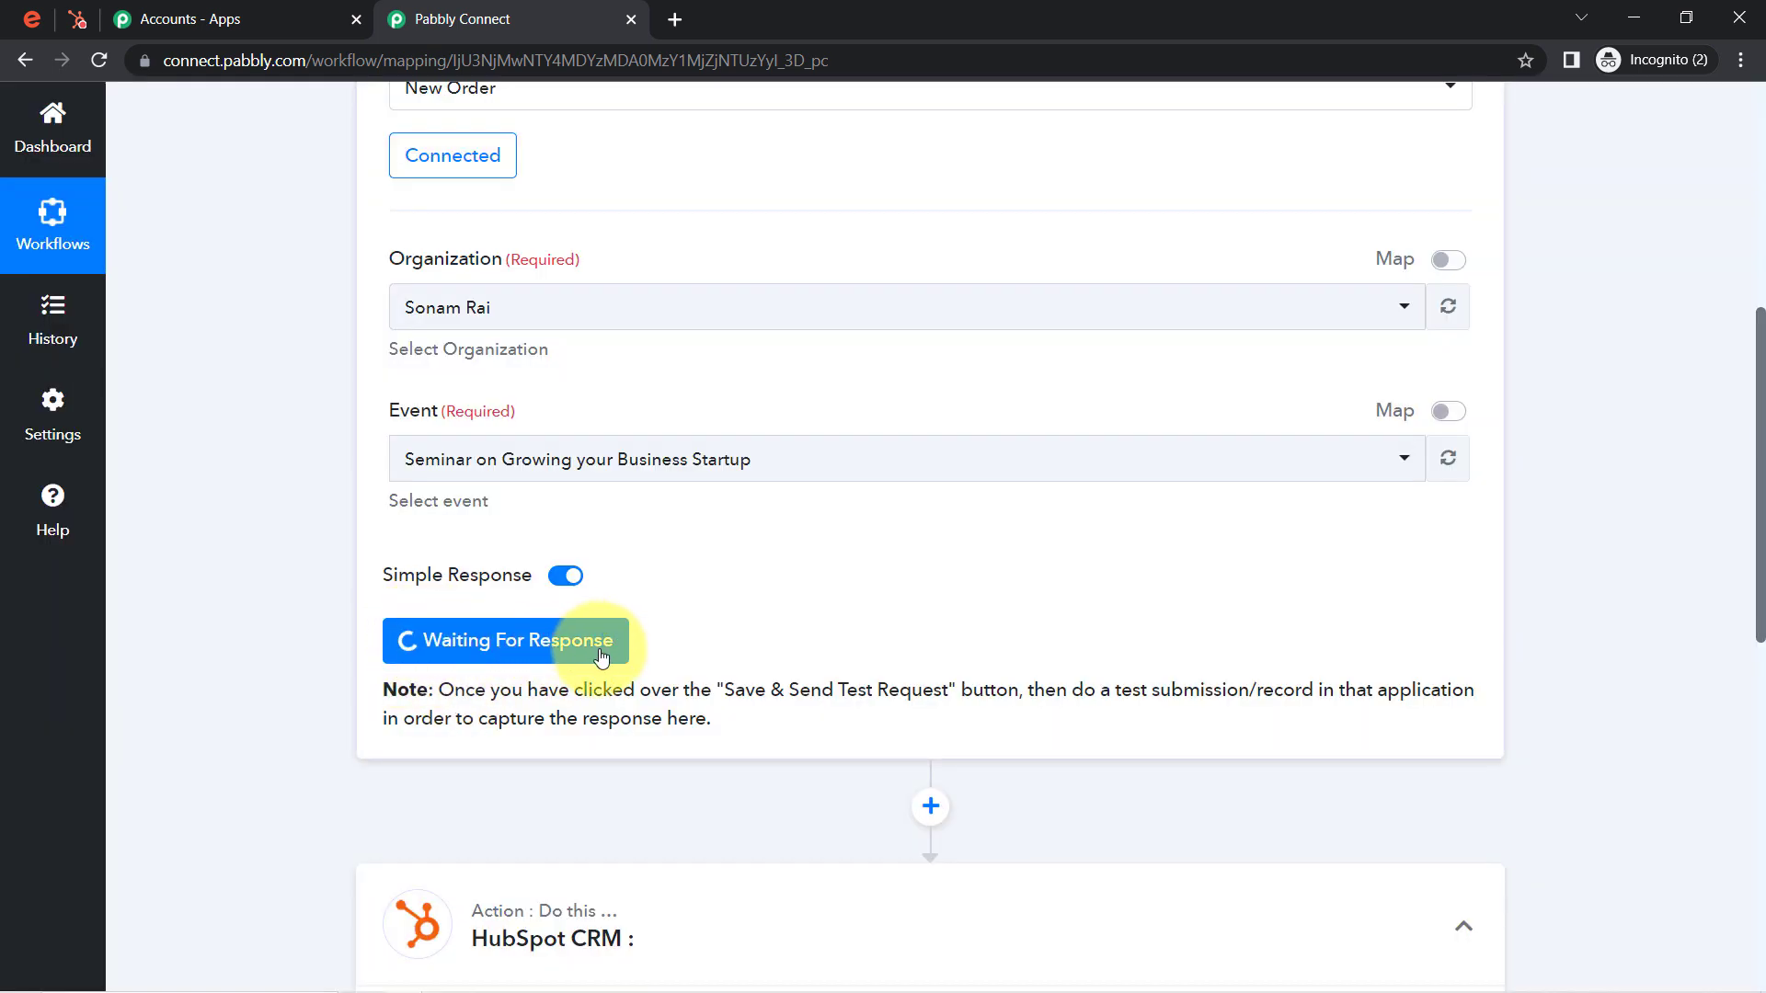
drag(438, 689, 1009, 709)
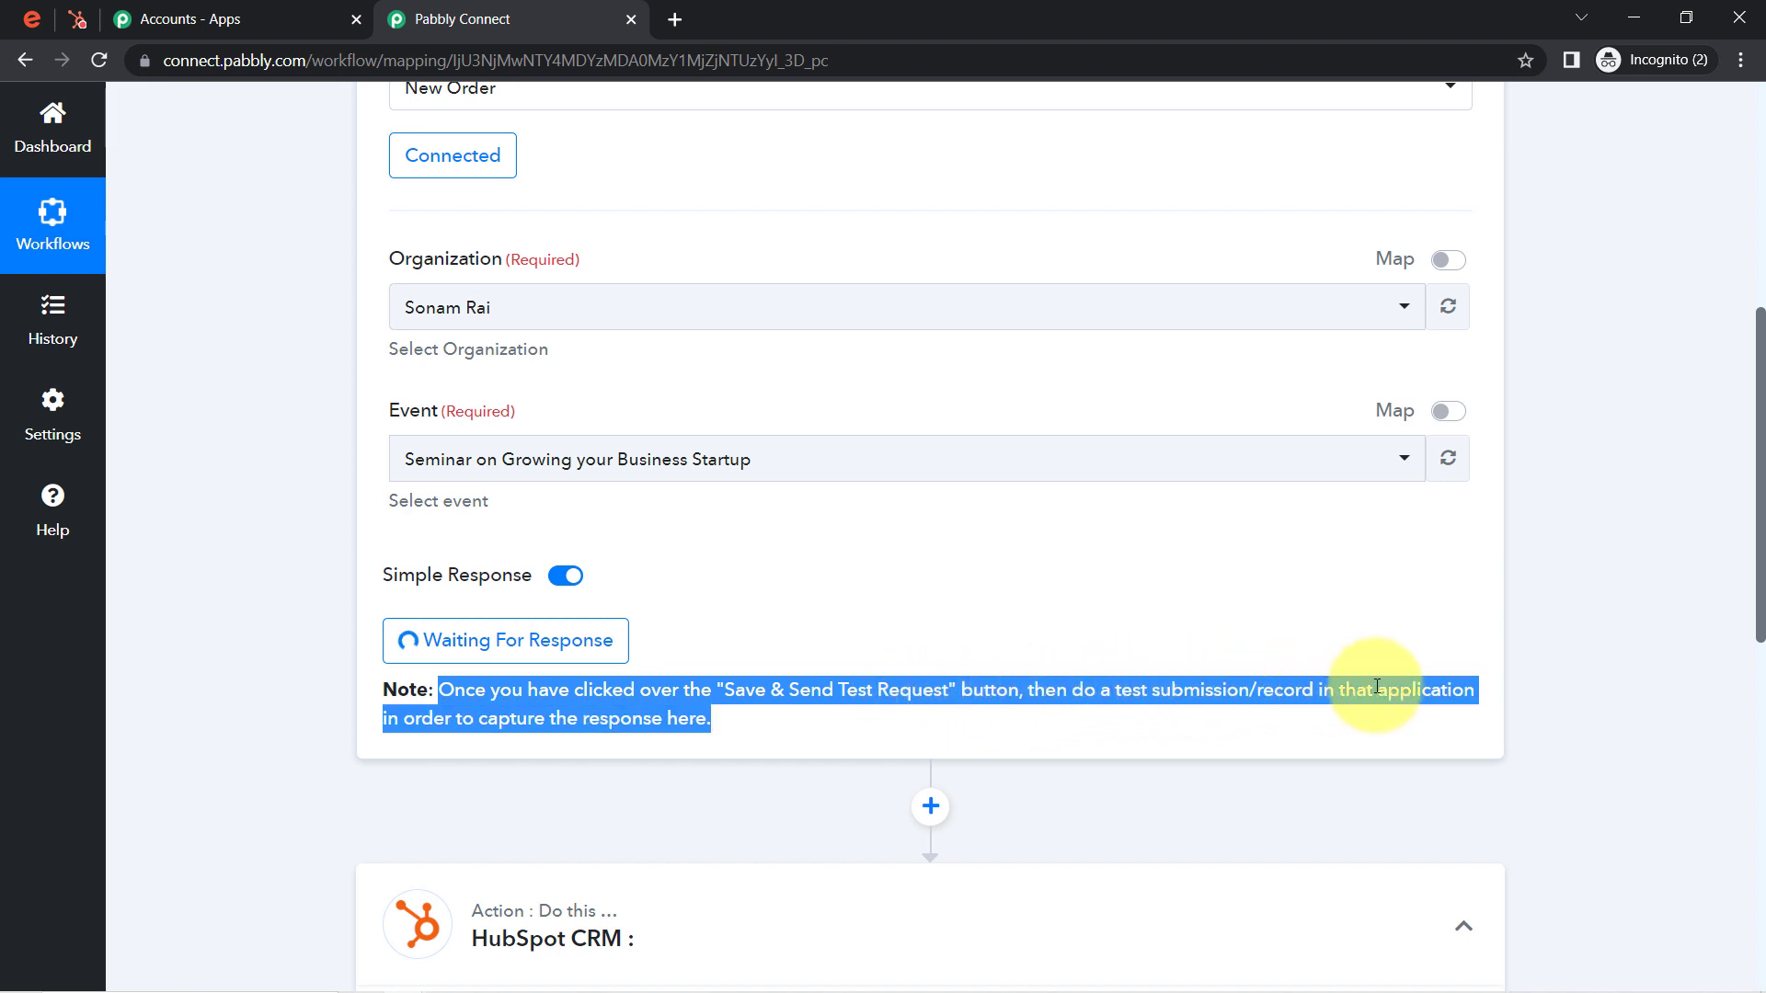
click(619, 714)
drag(1115, 692, 1322, 696)
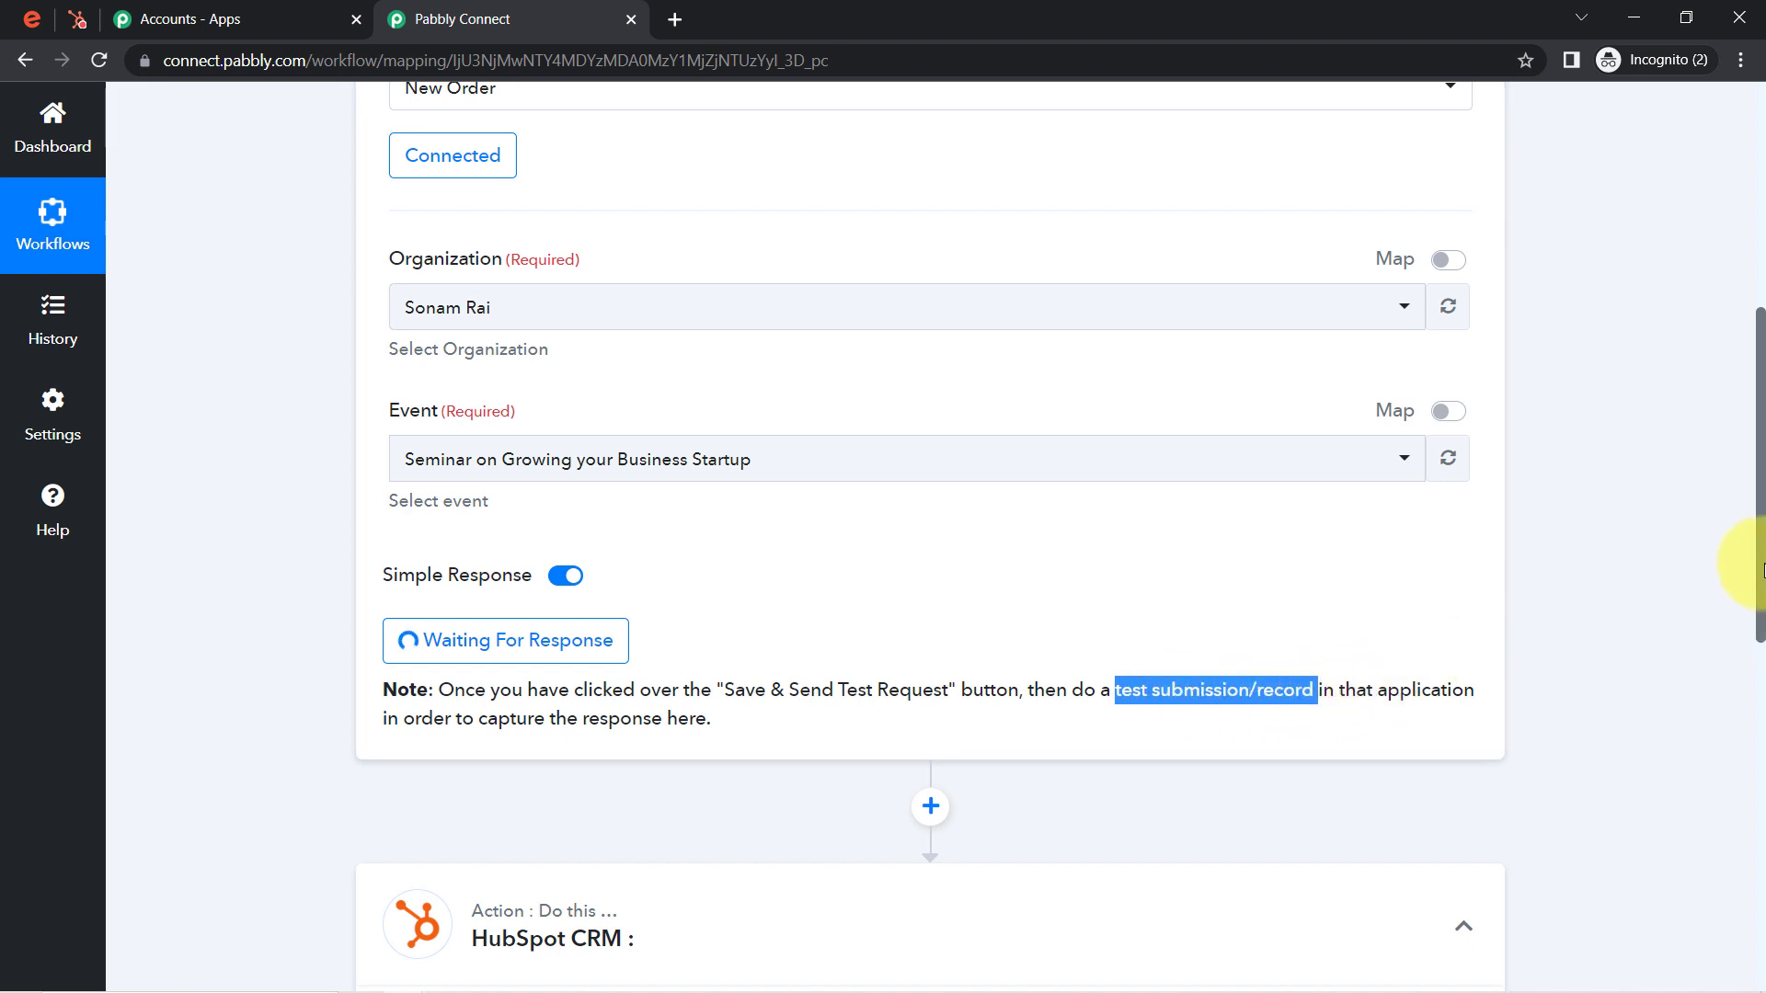
drag(1761, 570, 1761, 453)
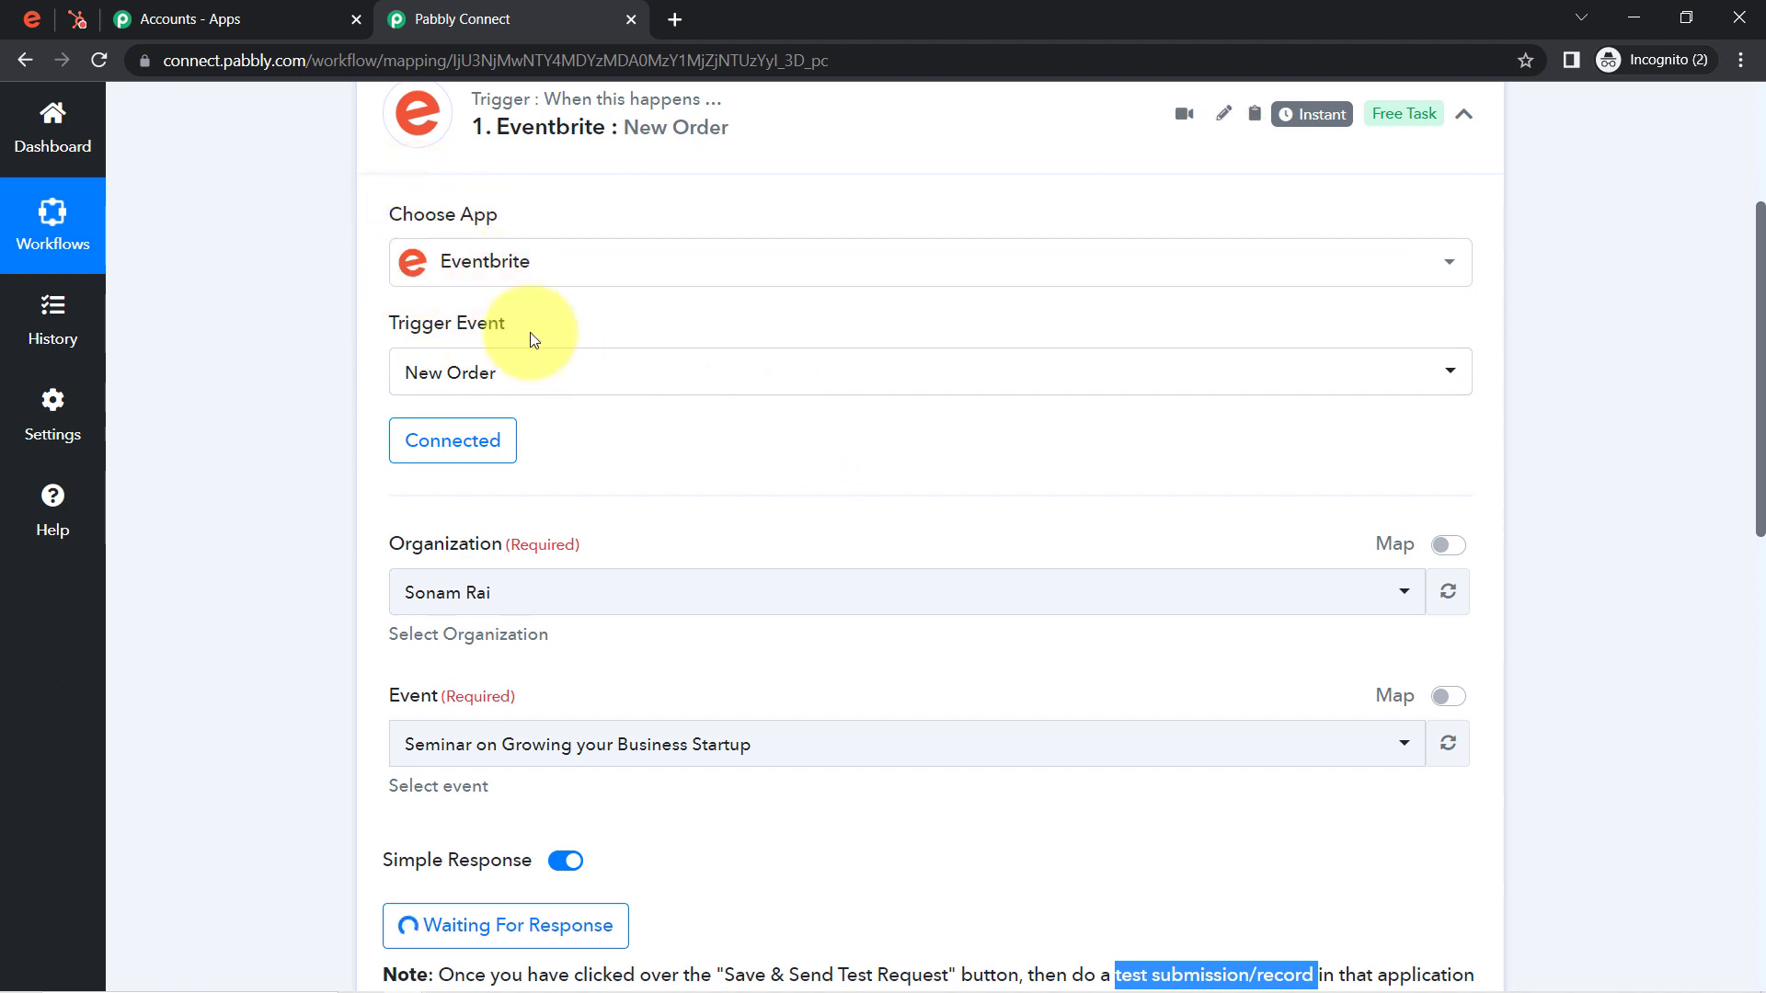
Step: Switch to Eventbrite and copy the URL of the event Seminar on Growing your Business Startup
click(34, 30)
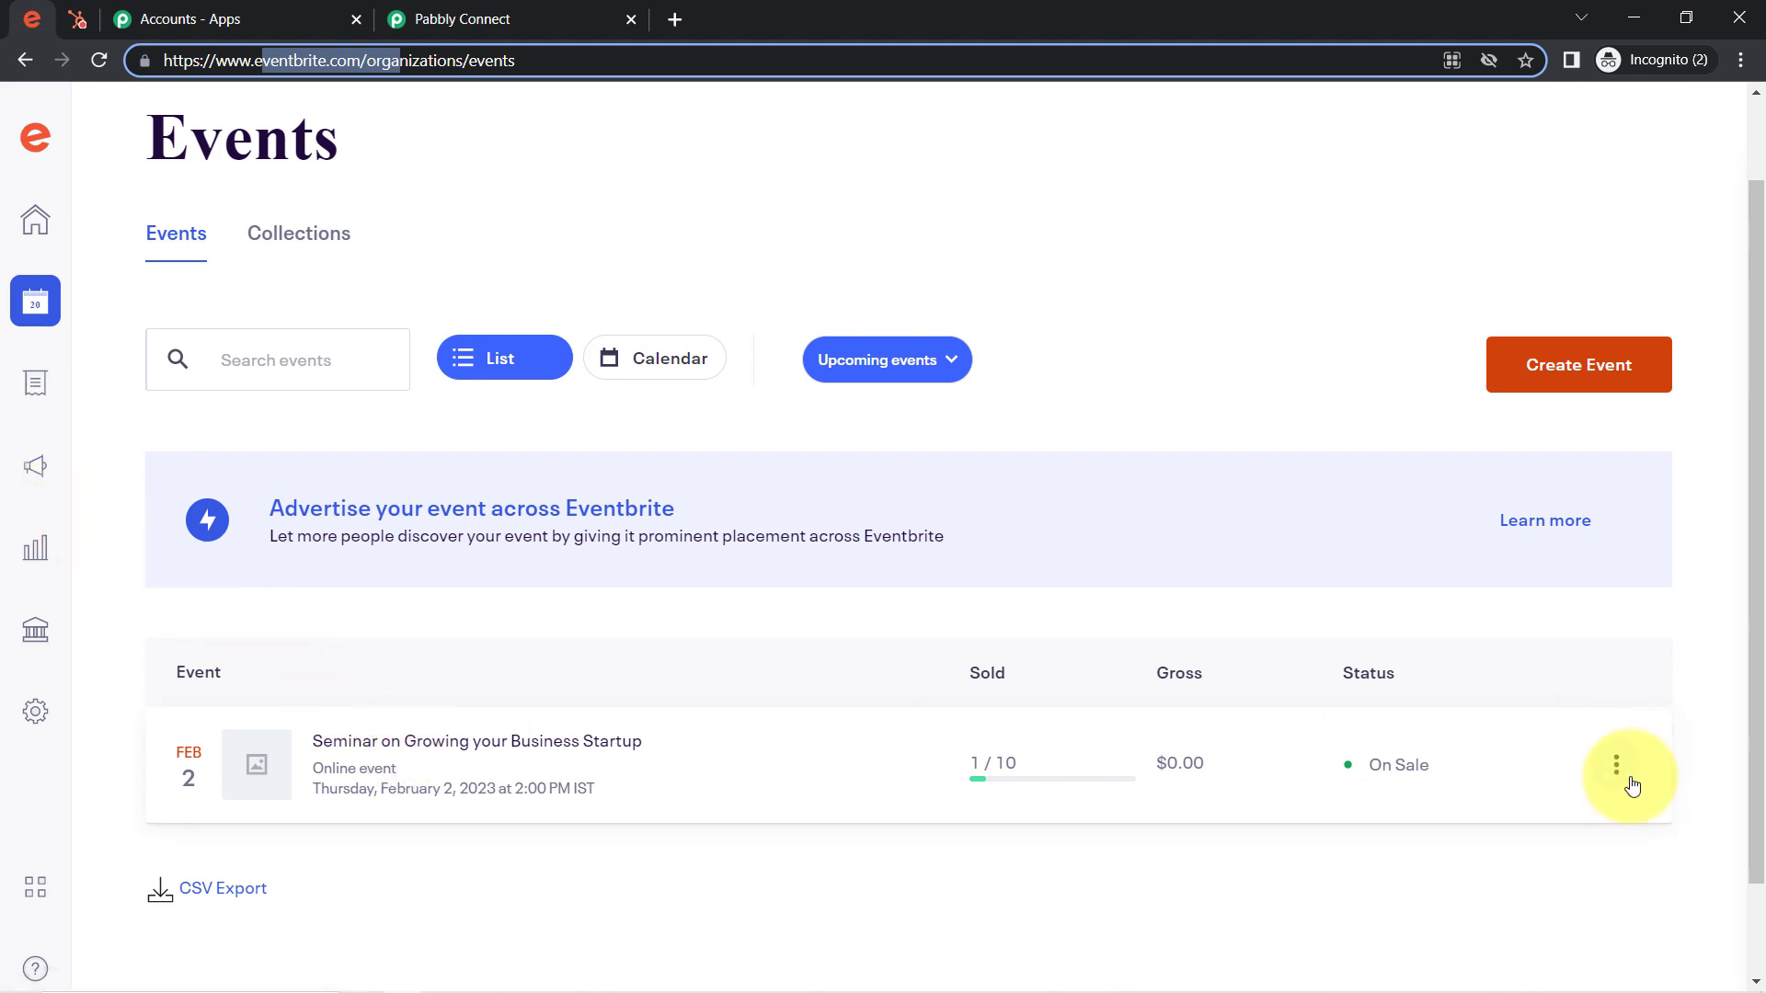
click(1615, 771)
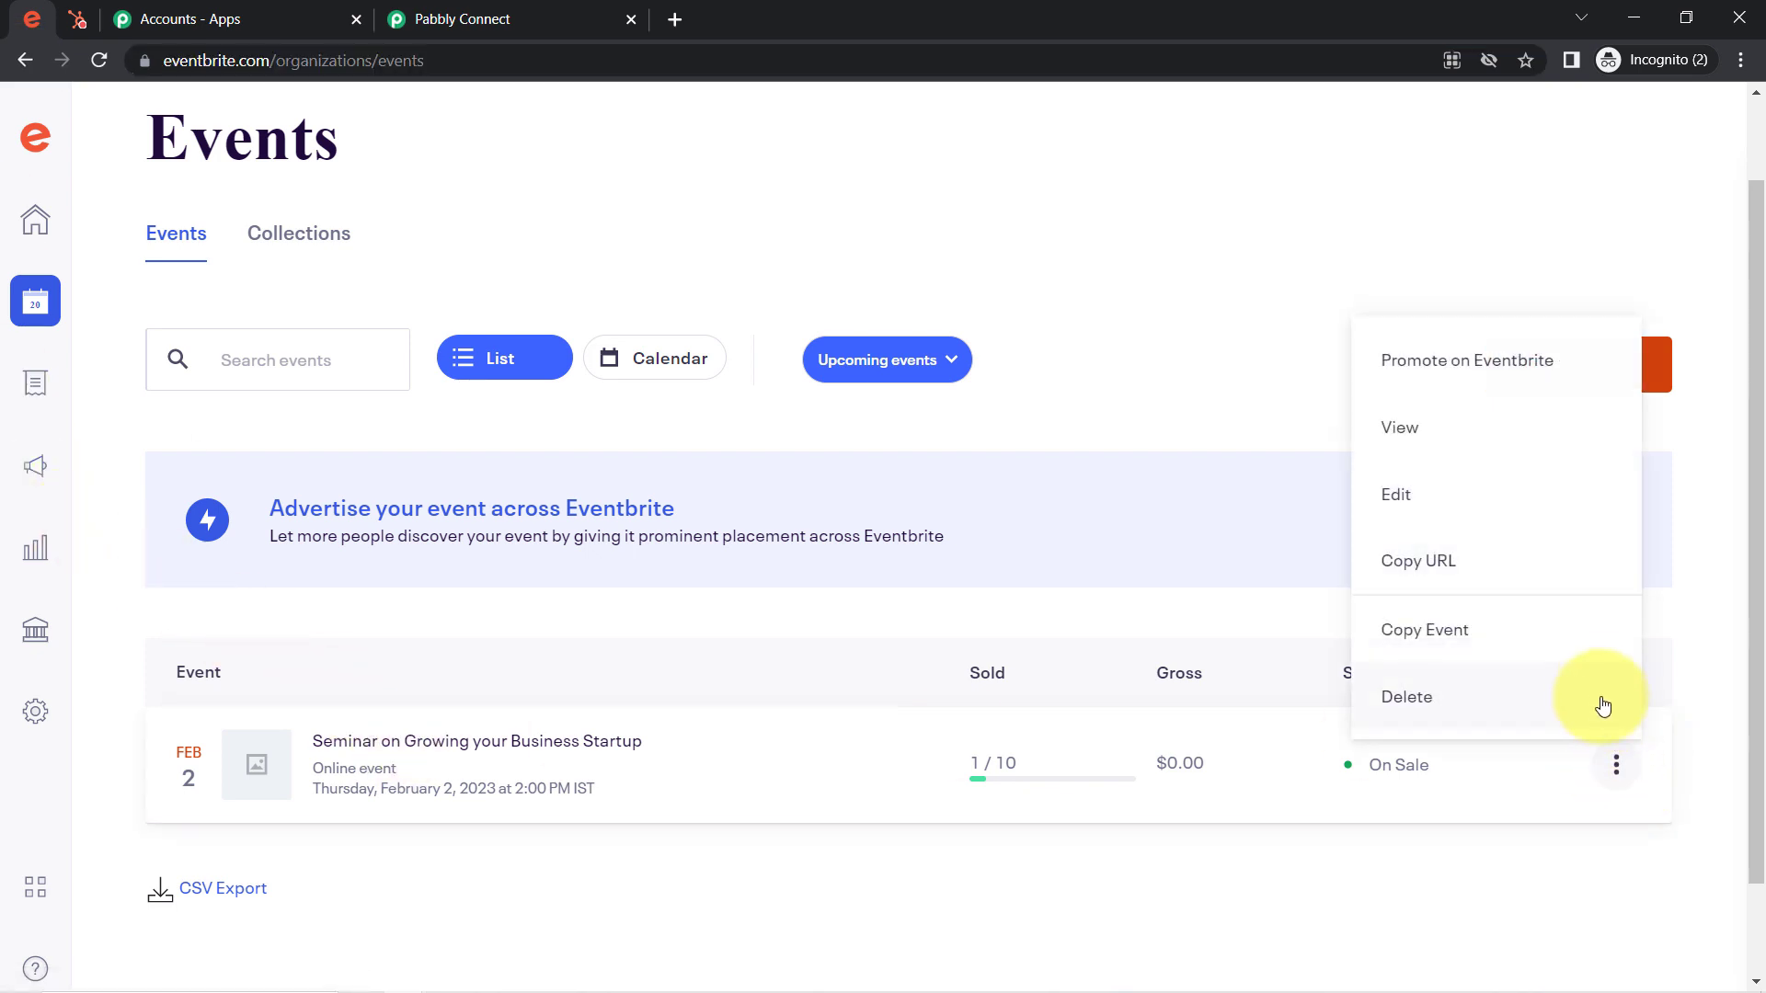
click(1419, 578)
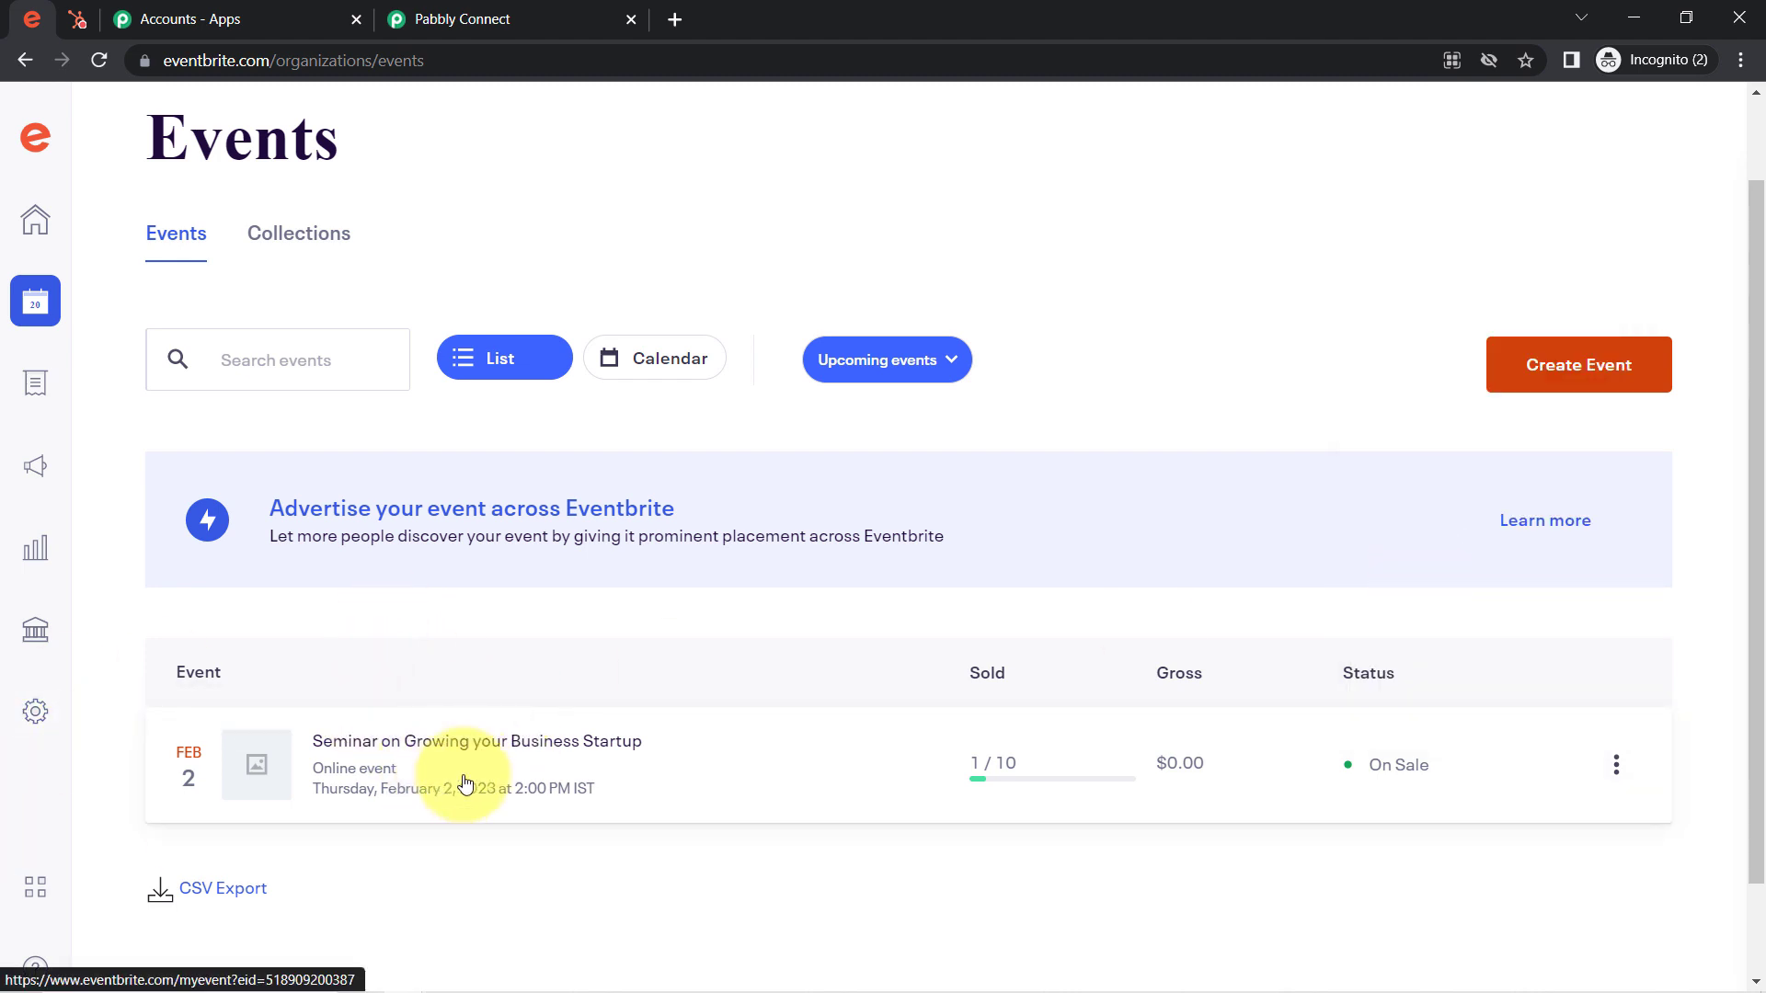
Step: Open the copied event URL in a new regular browser window and review the event's title, date and time
click(1738, 61)
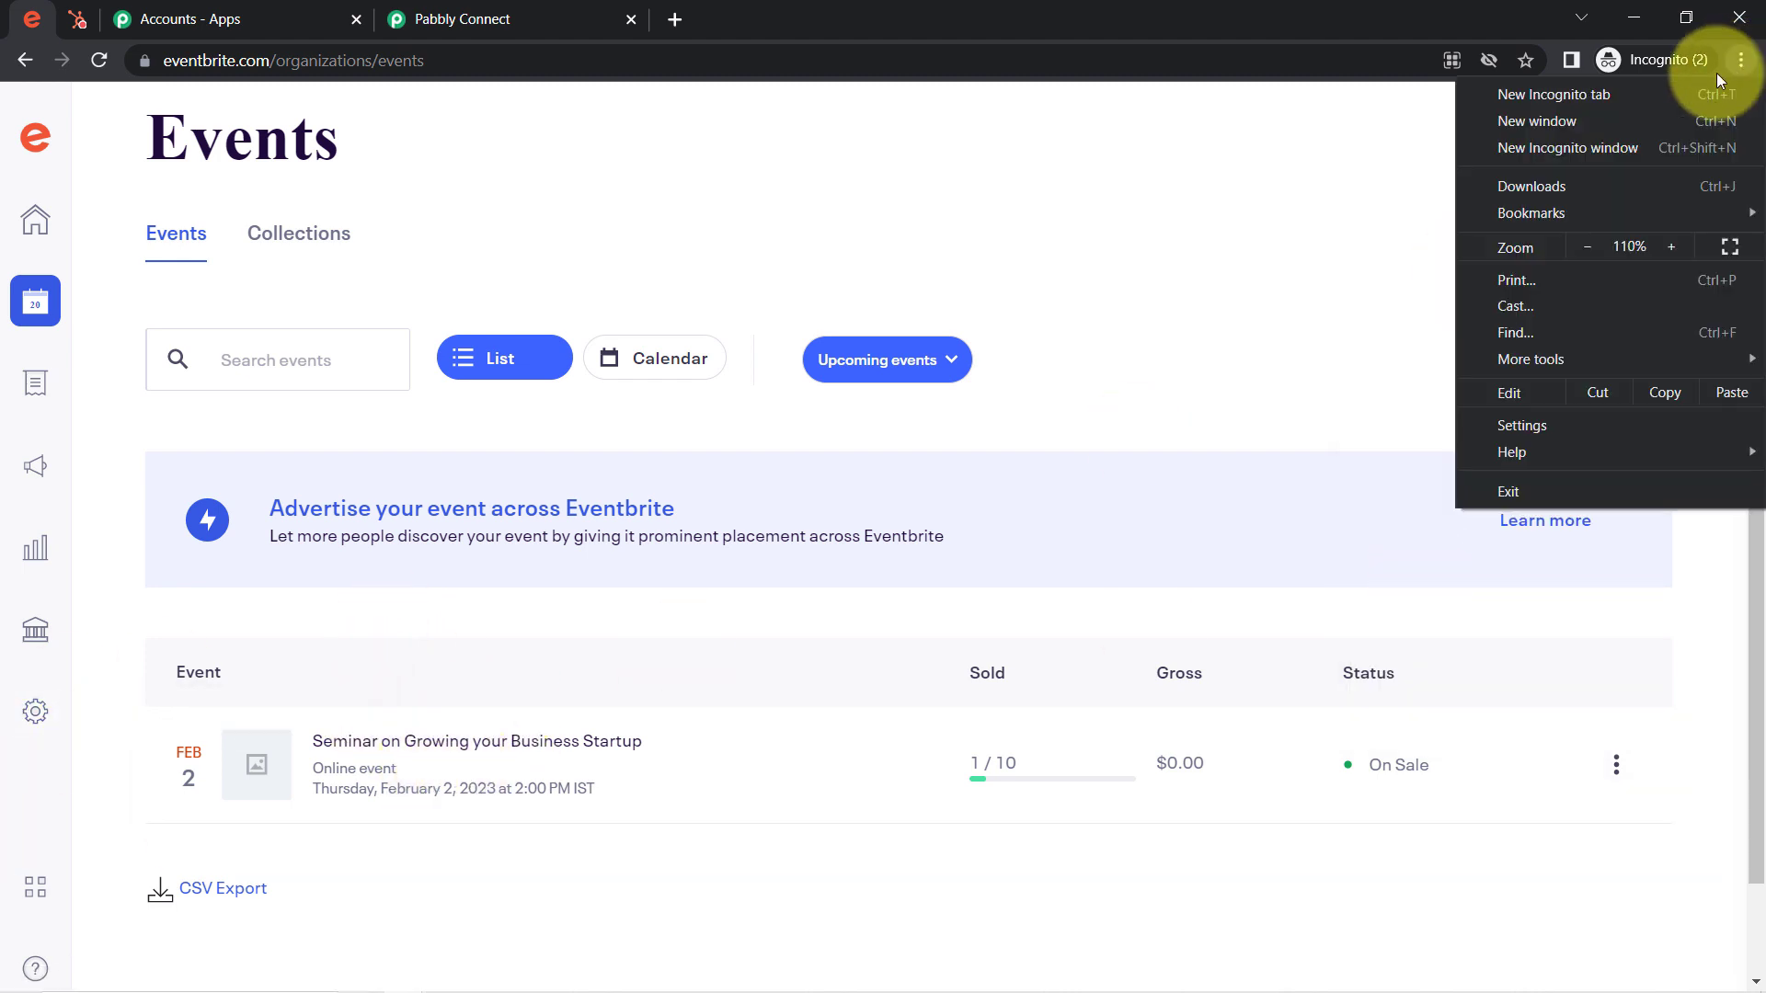
click(1600, 119)
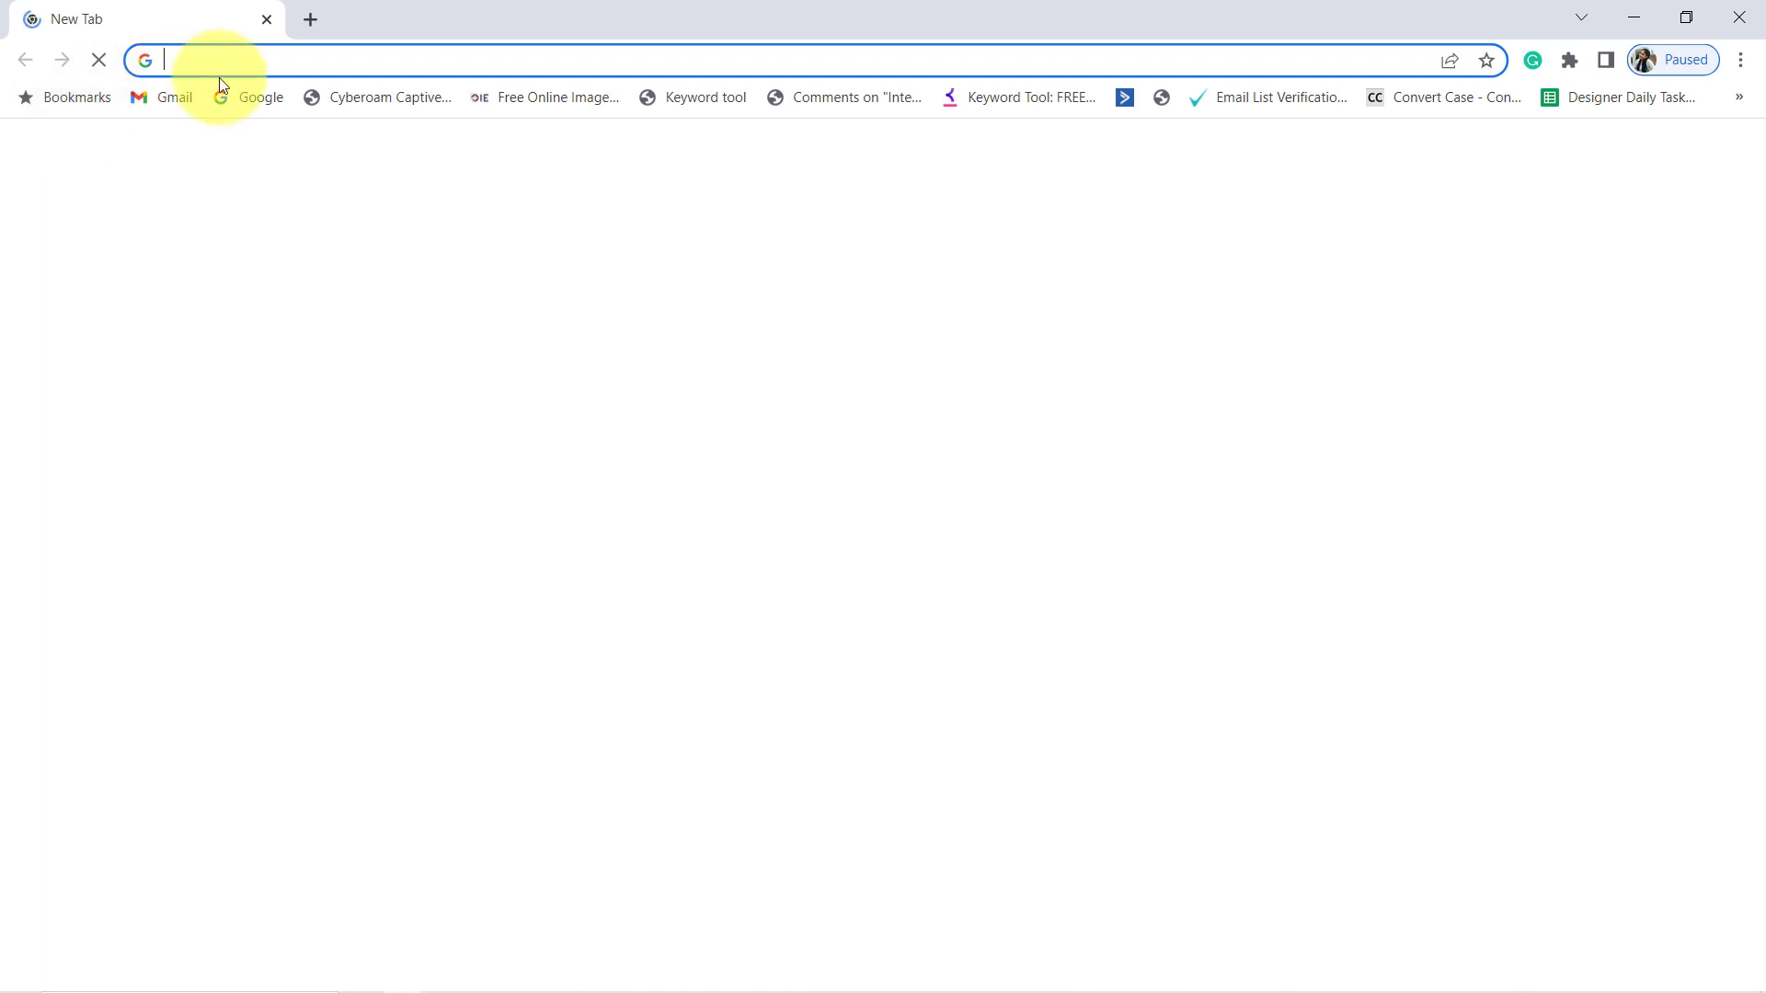
key(ctrl+v)
key(Return)
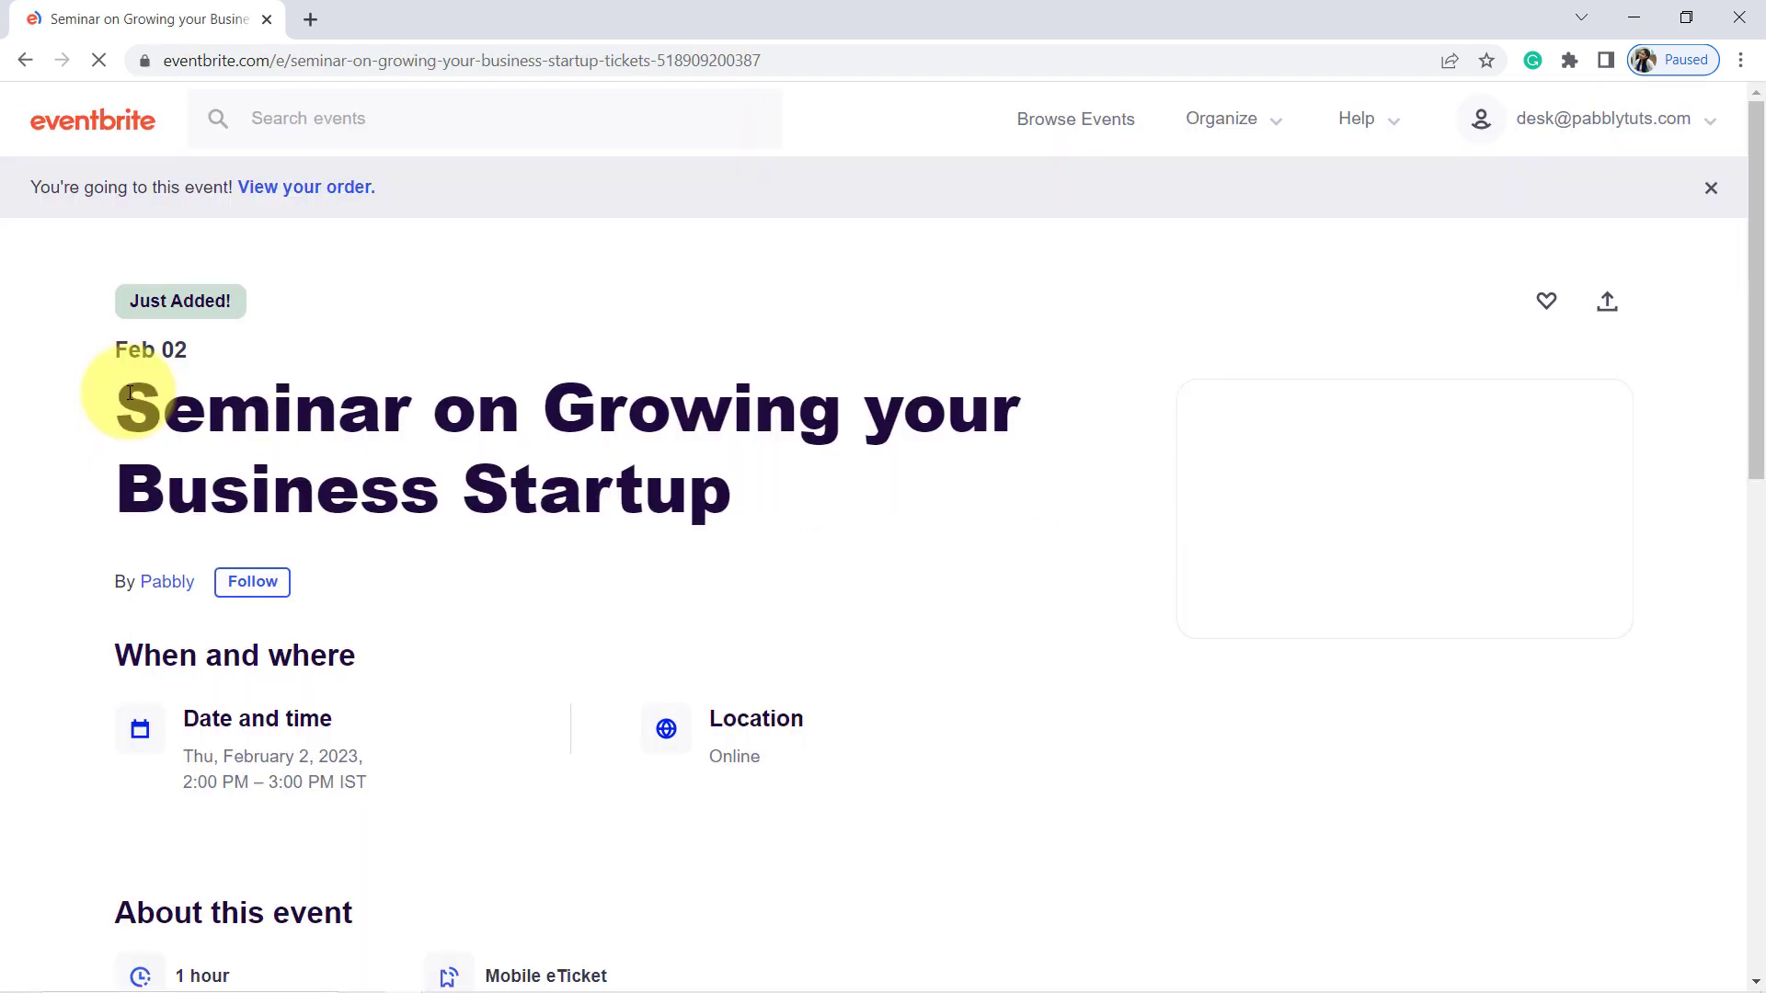
drag(118, 409, 686, 495)
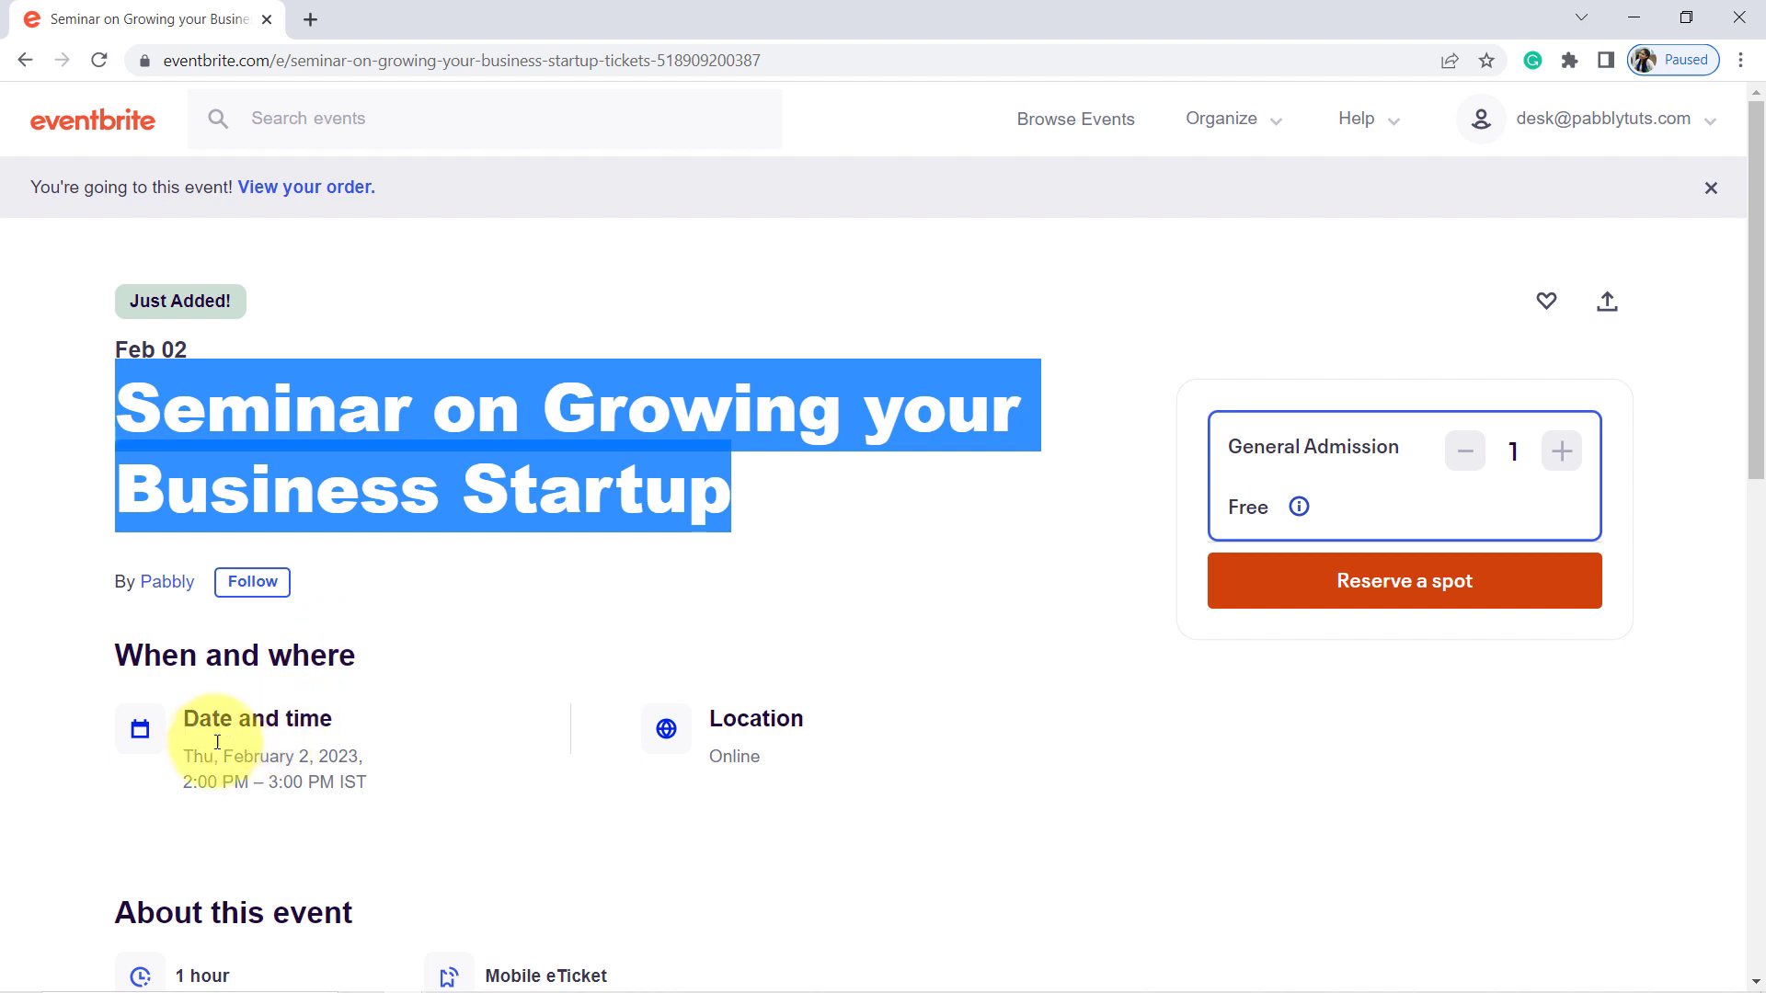
drag(235, 763, 368, 756)
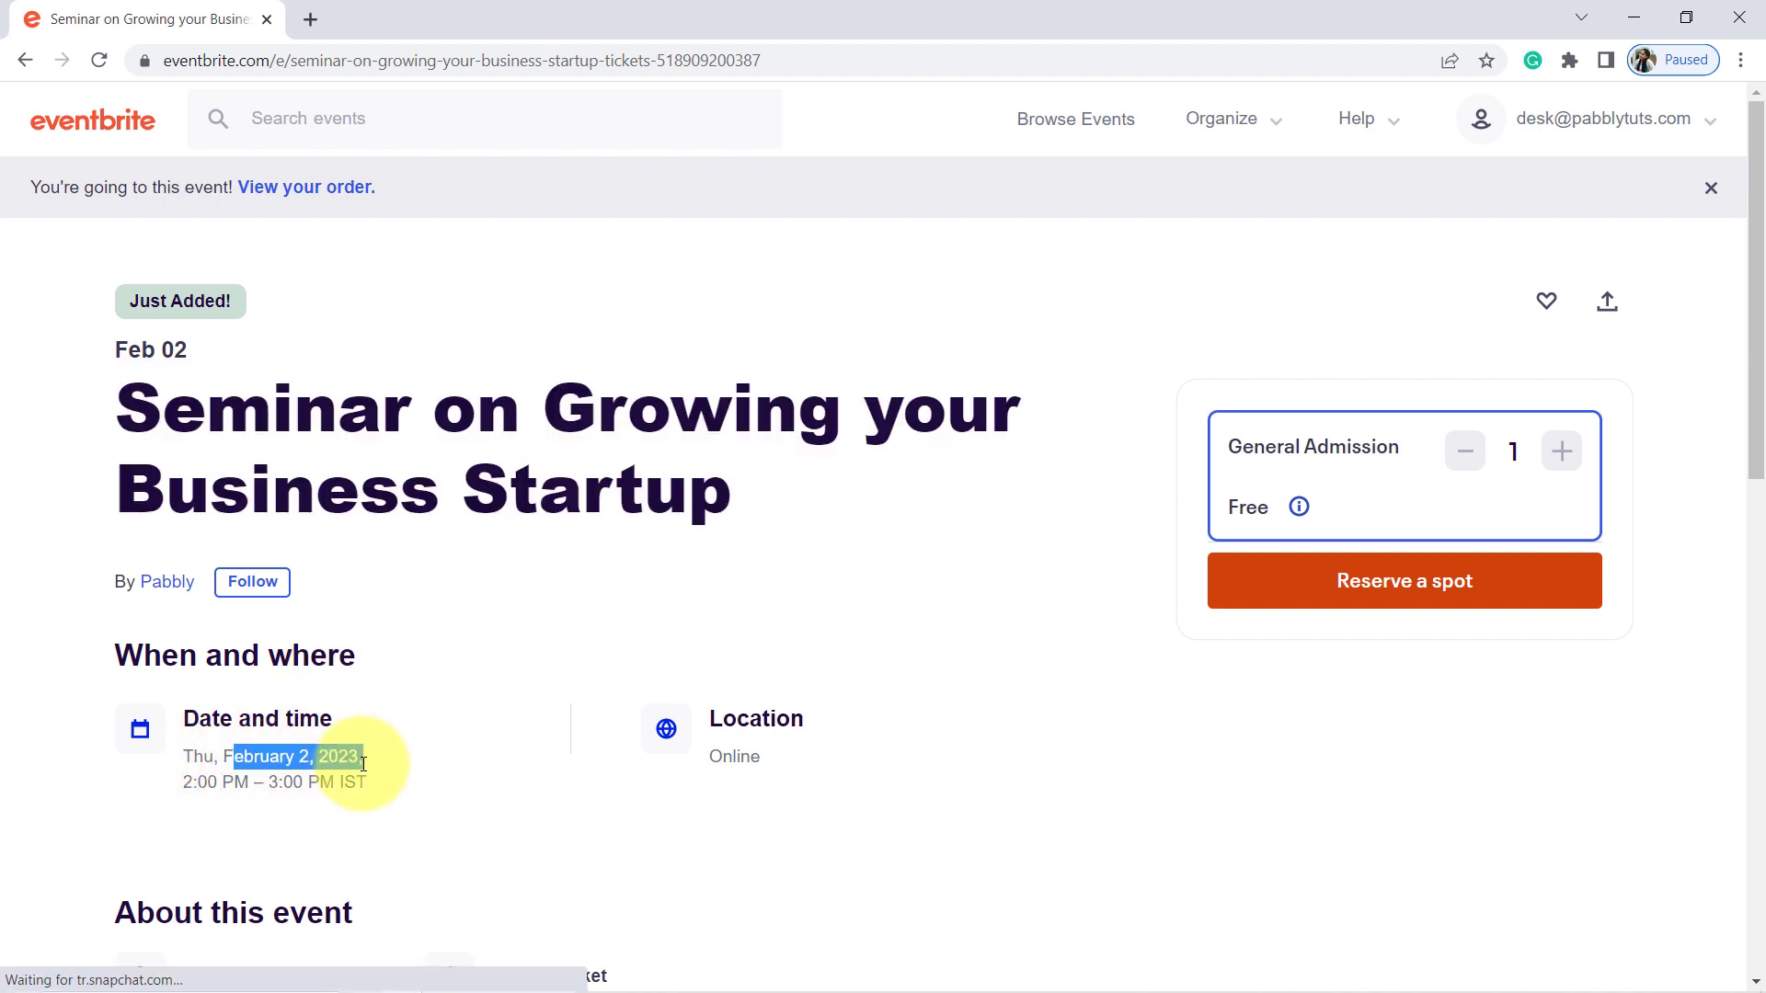
drag(198, 790, 318, 791)
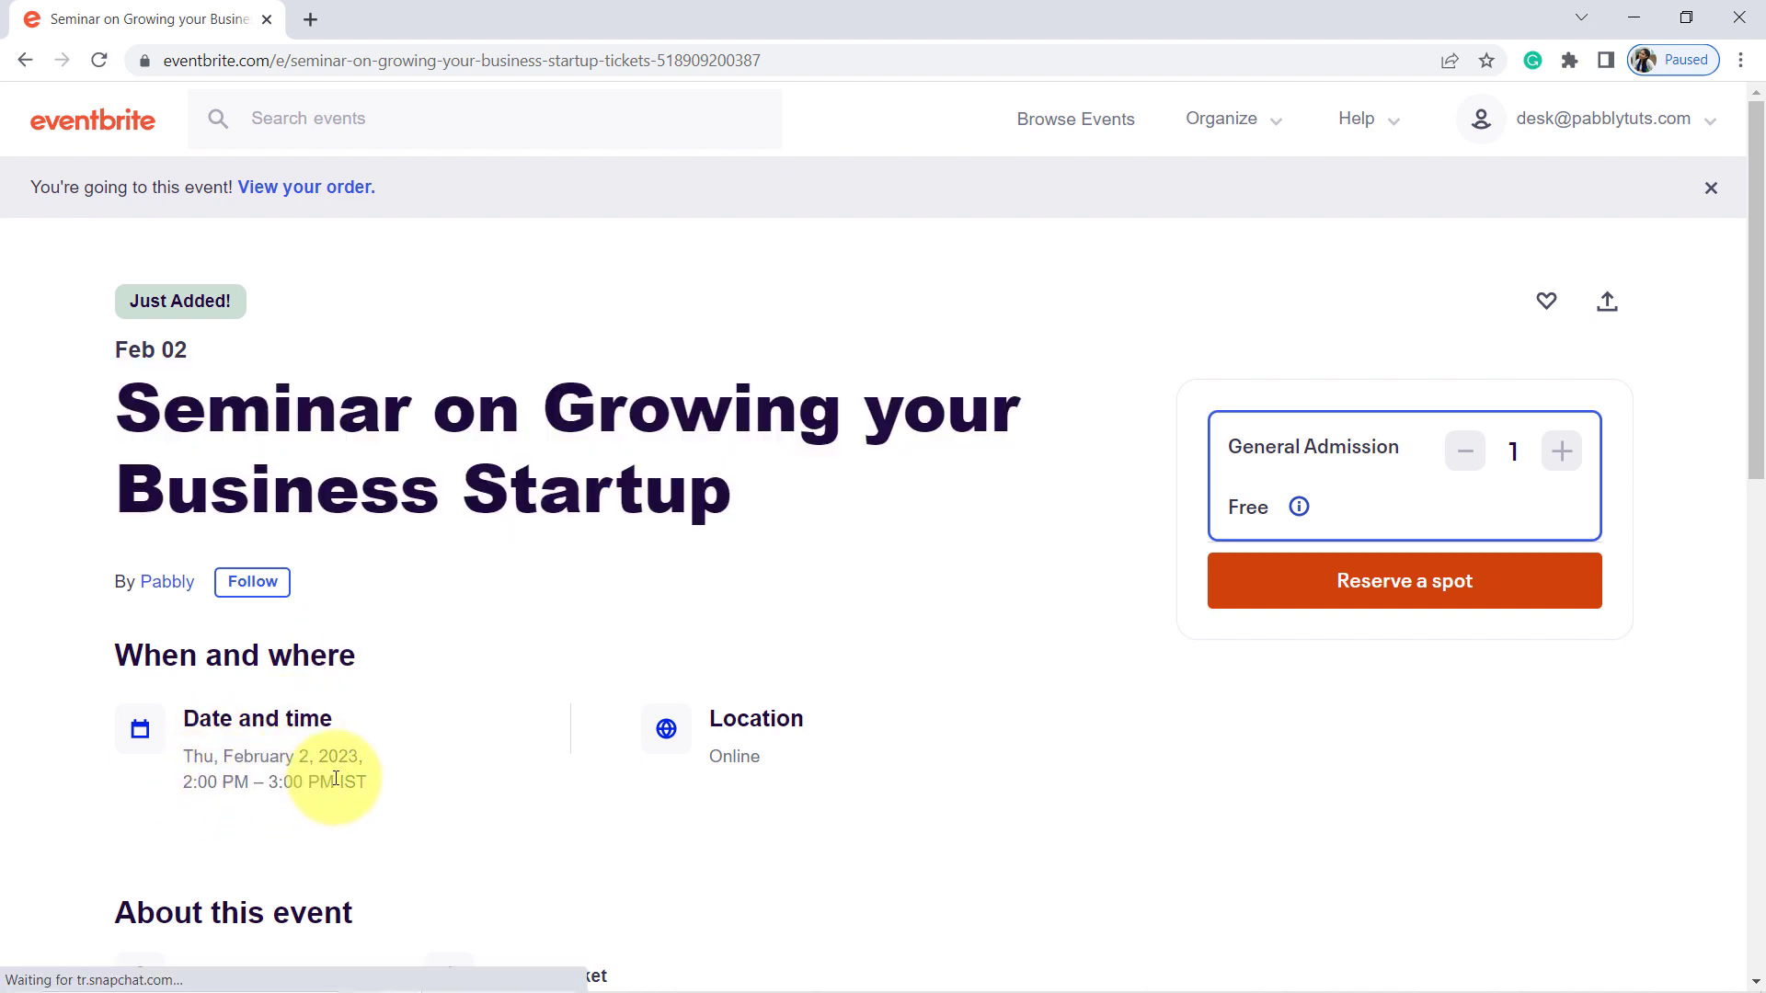
Step: Reserve one General Admission spot with the prefilled contact details, accept the Eventbrite terms and complete the registration
click(1403, 602)
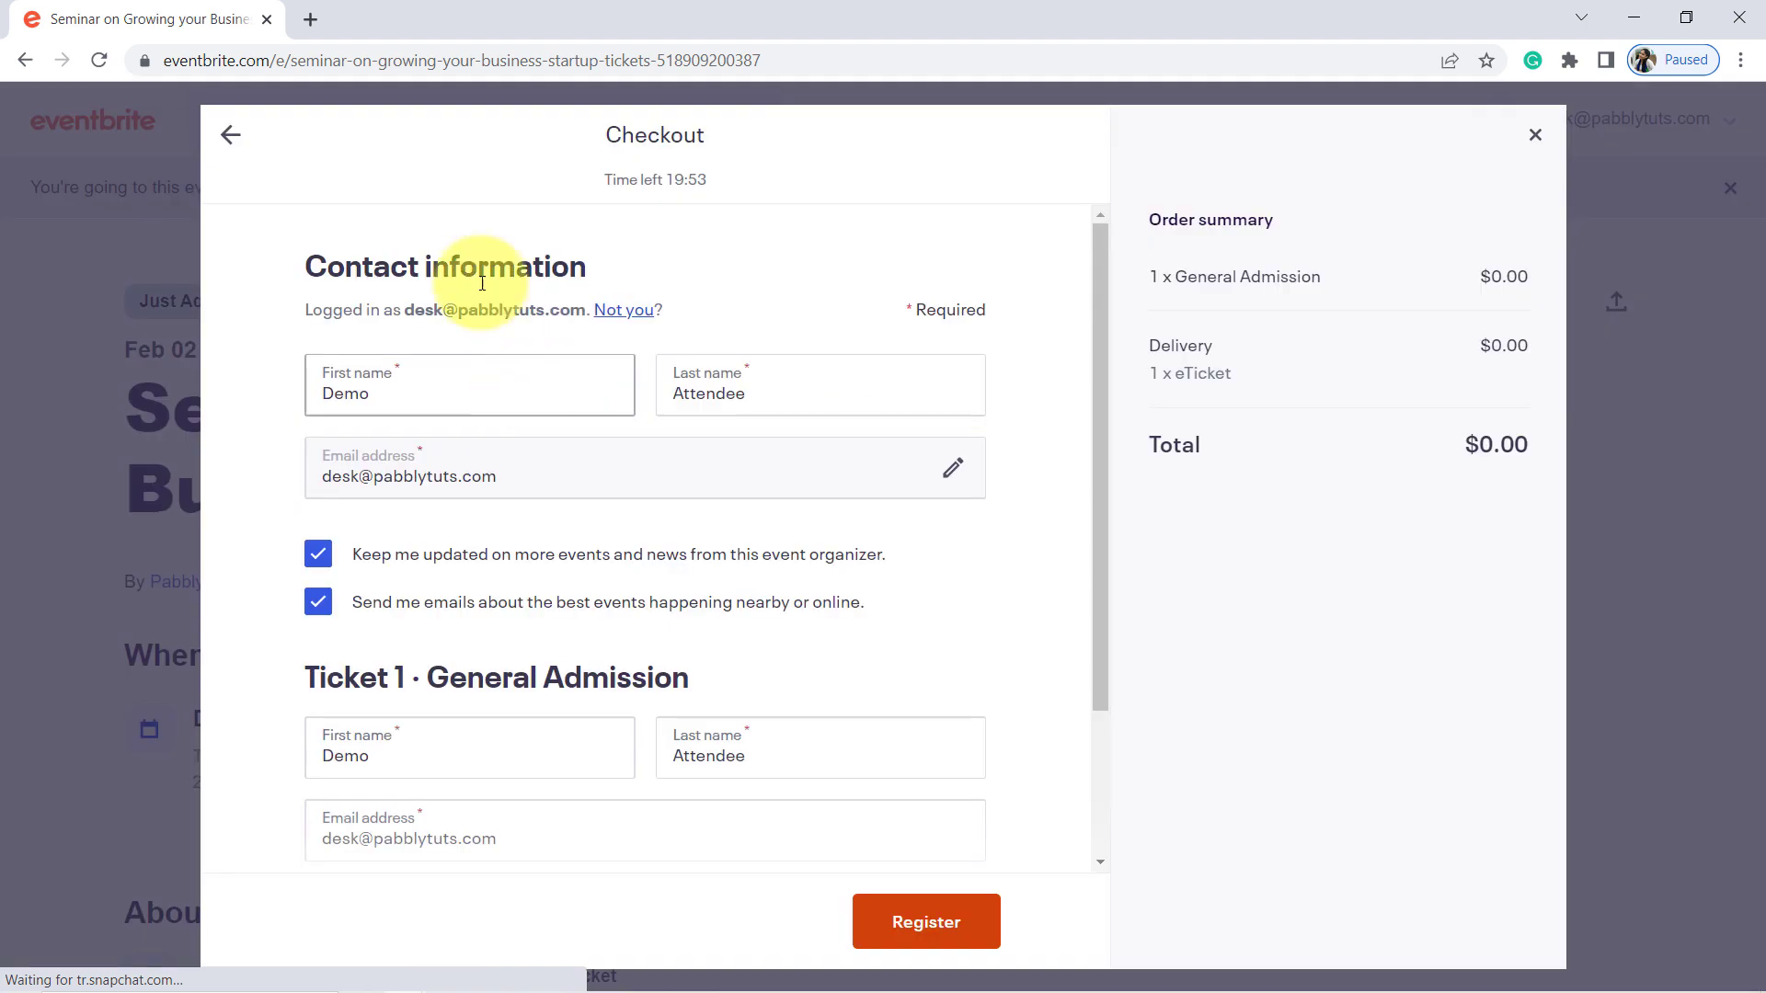
drag(390, 267, 618, 277)
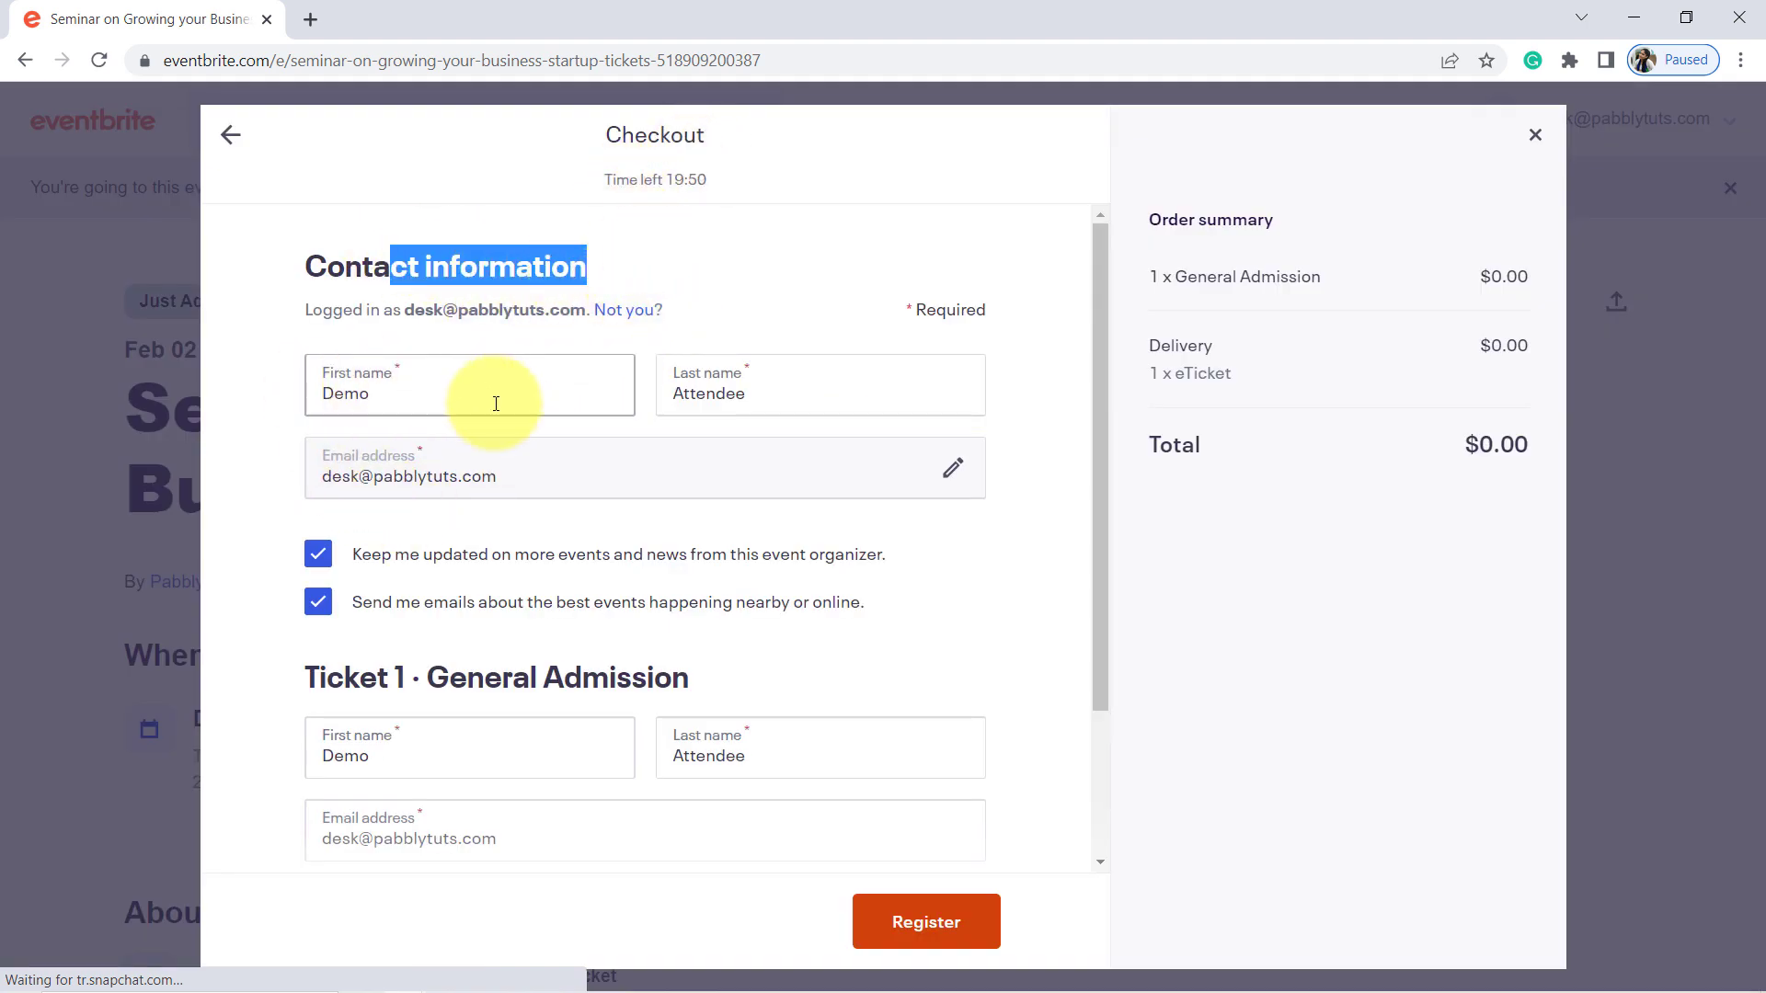
double_click(395, 400)
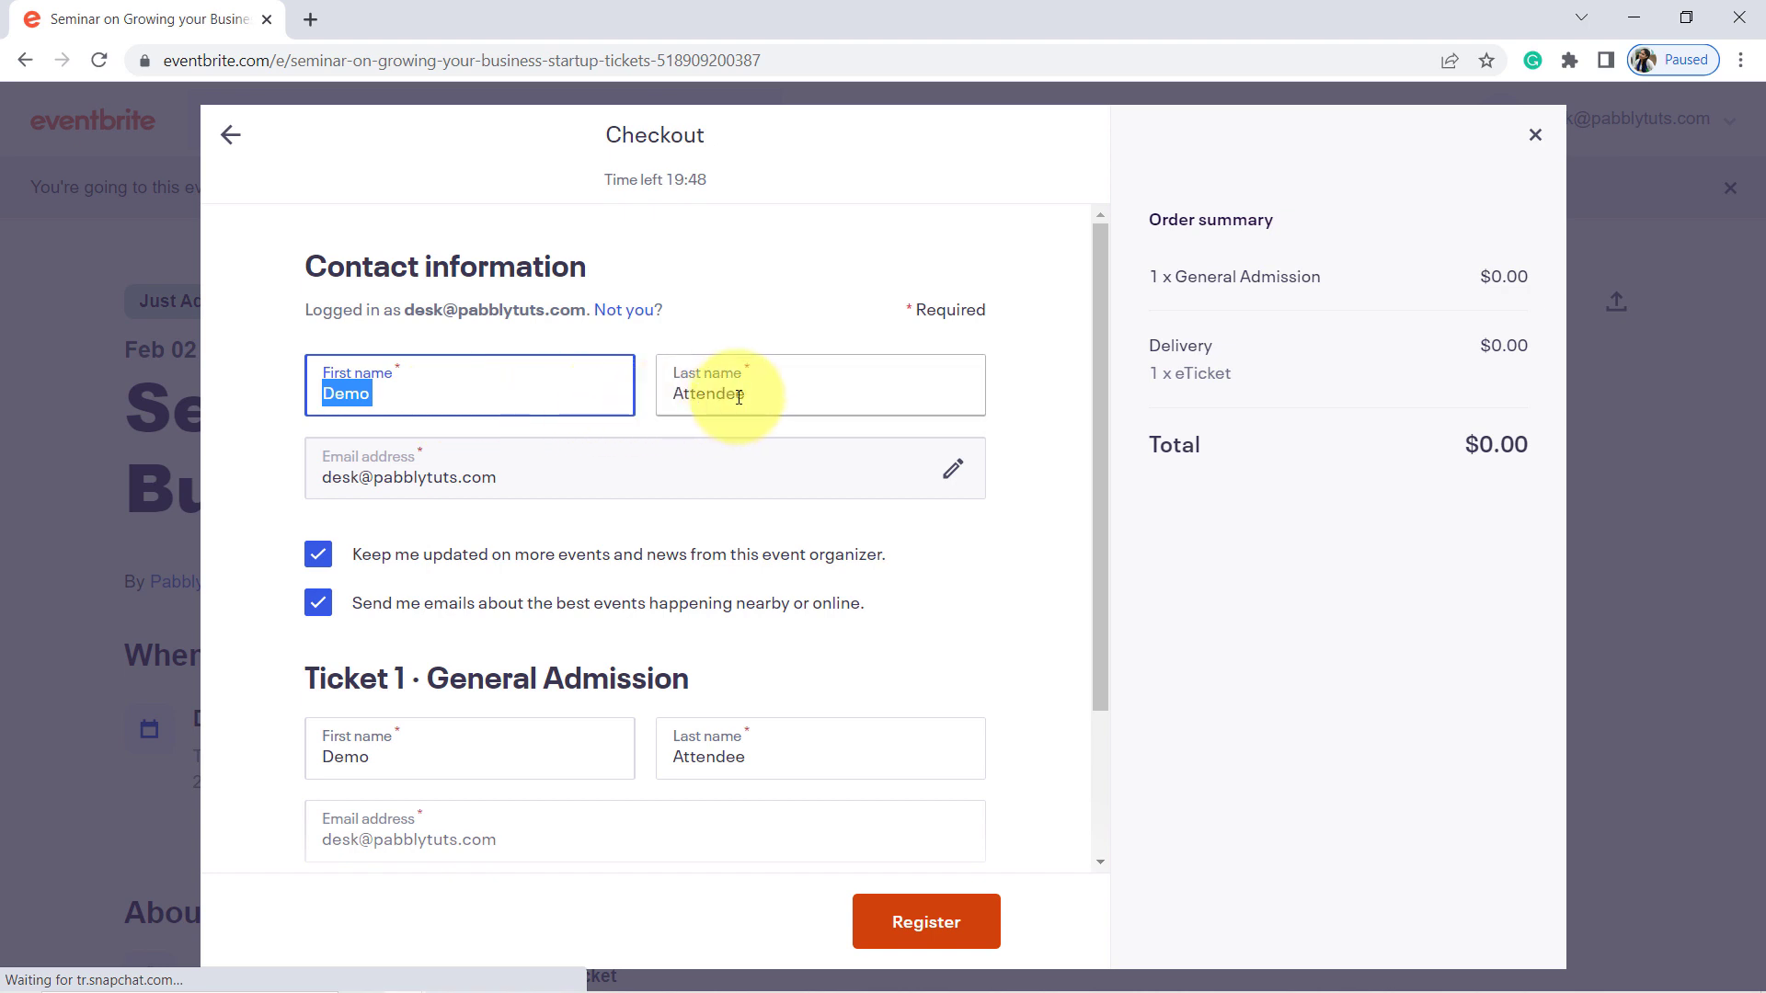
drag(726, 393, 358, 402)
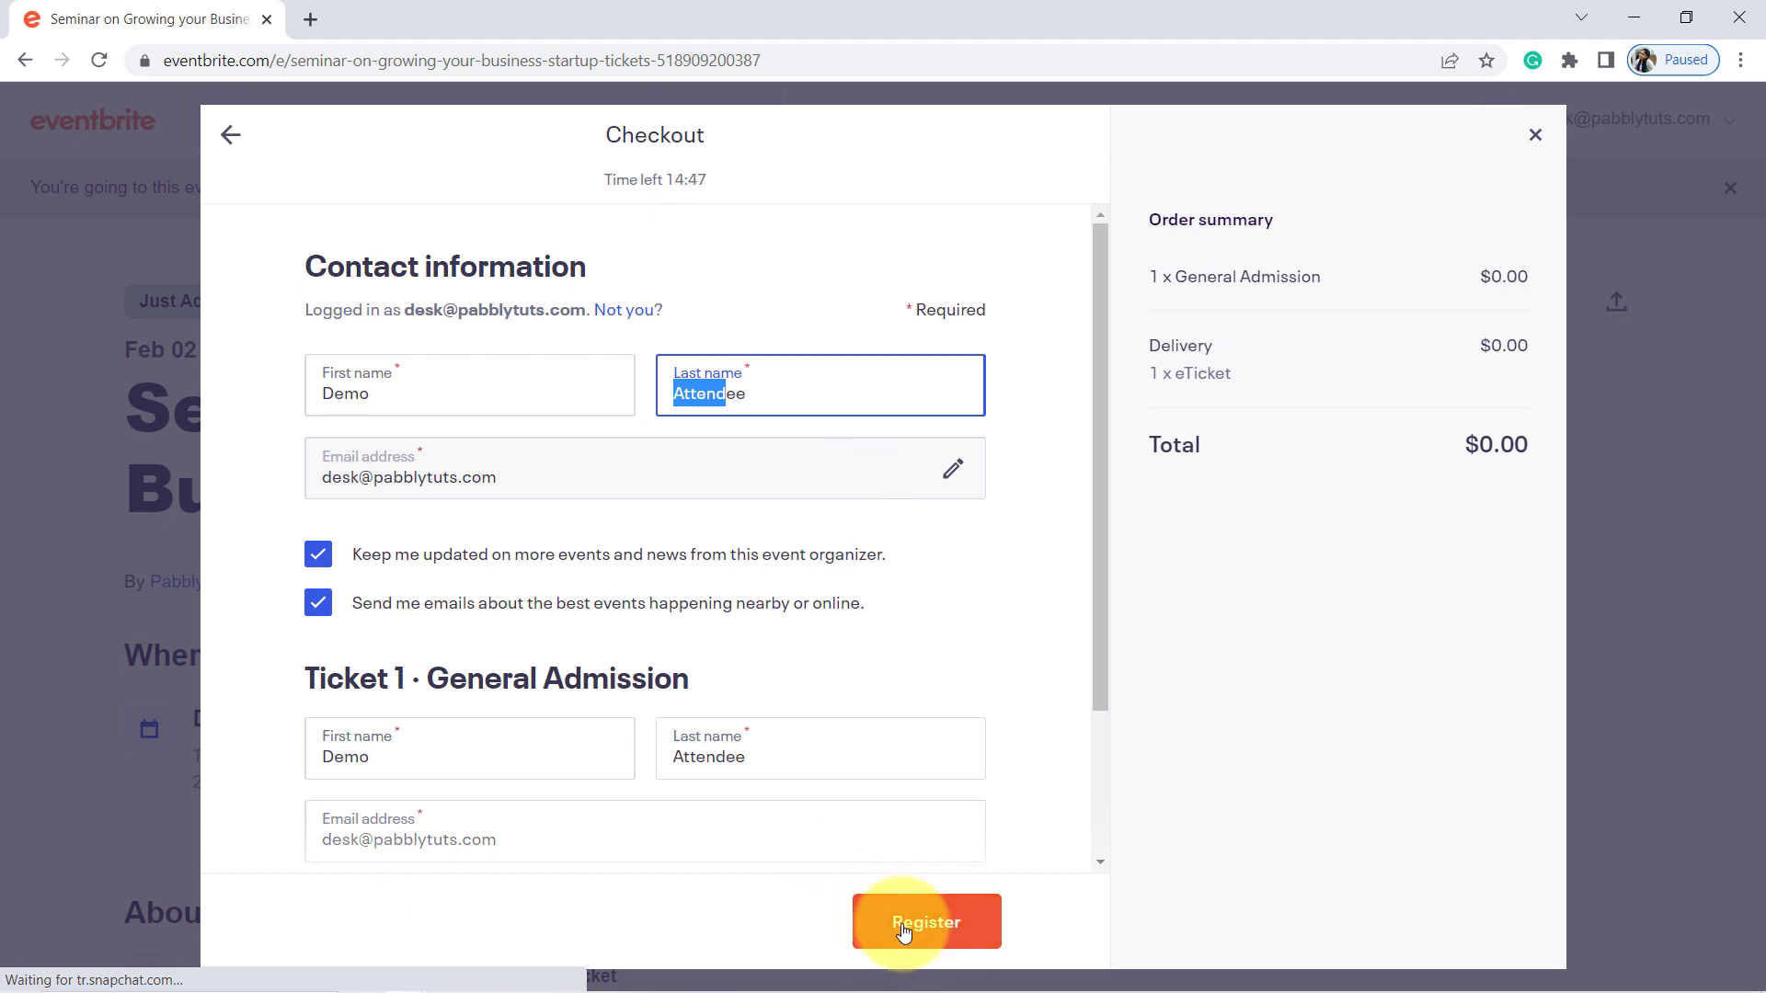
click(906, 931)
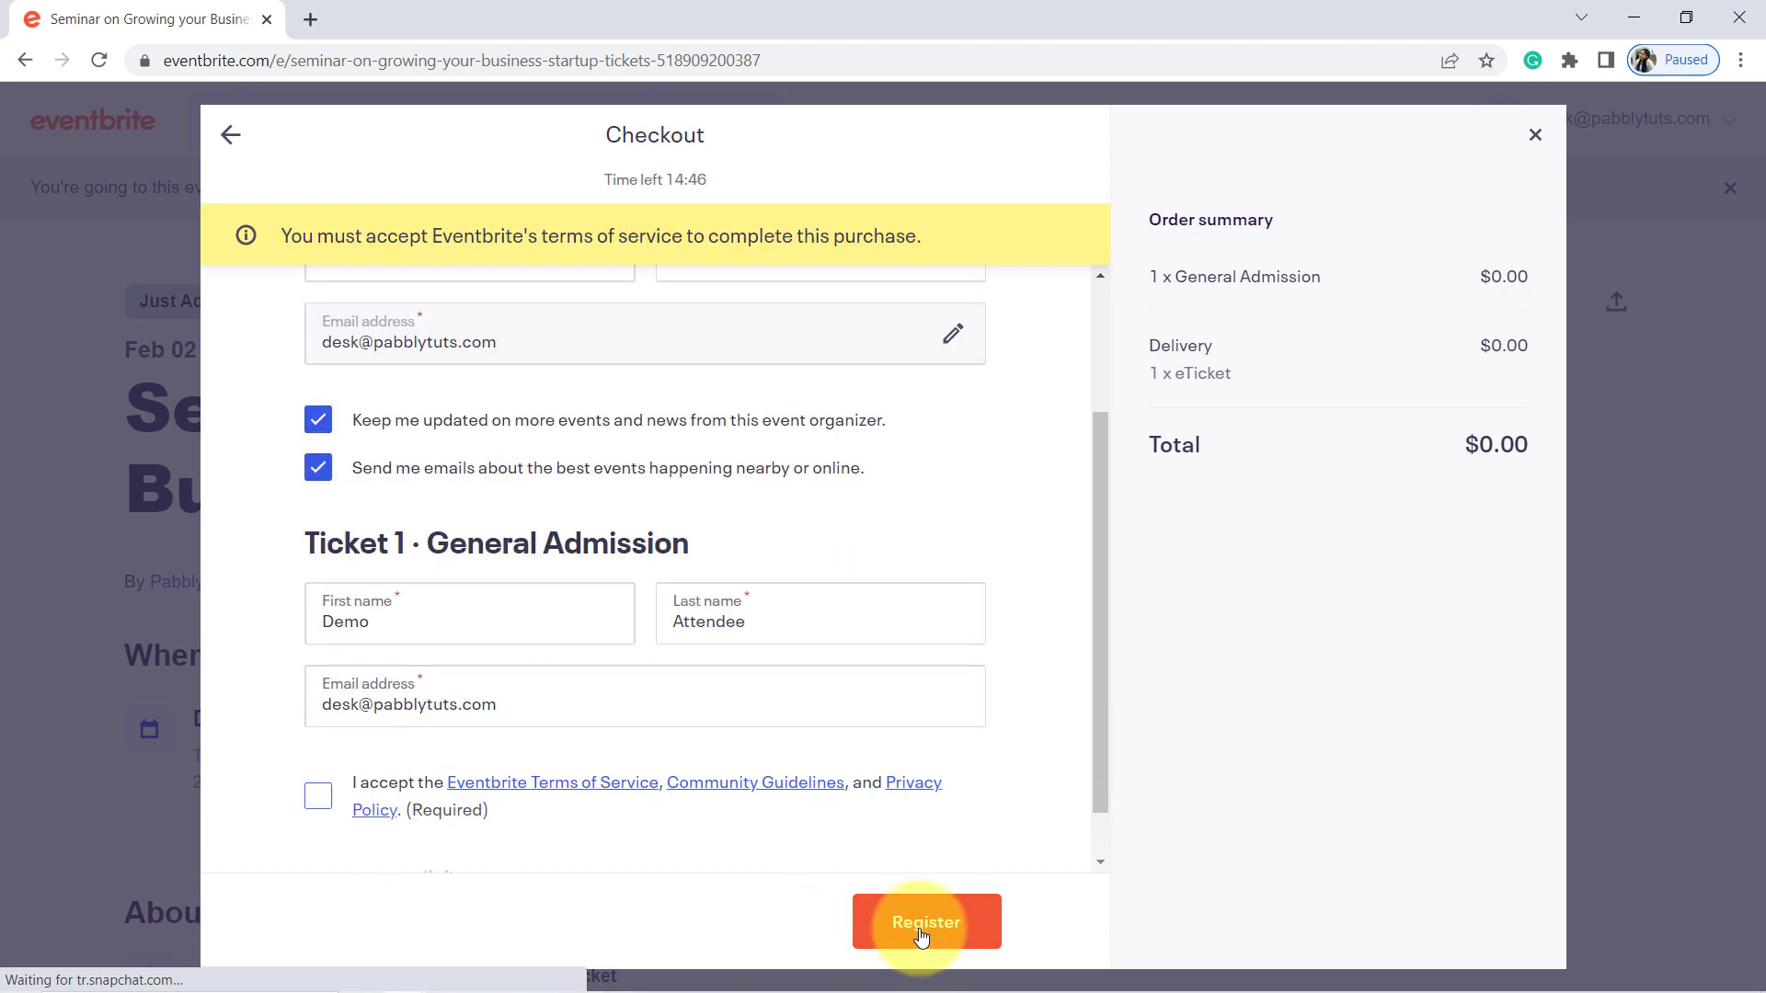
click(328, 787)
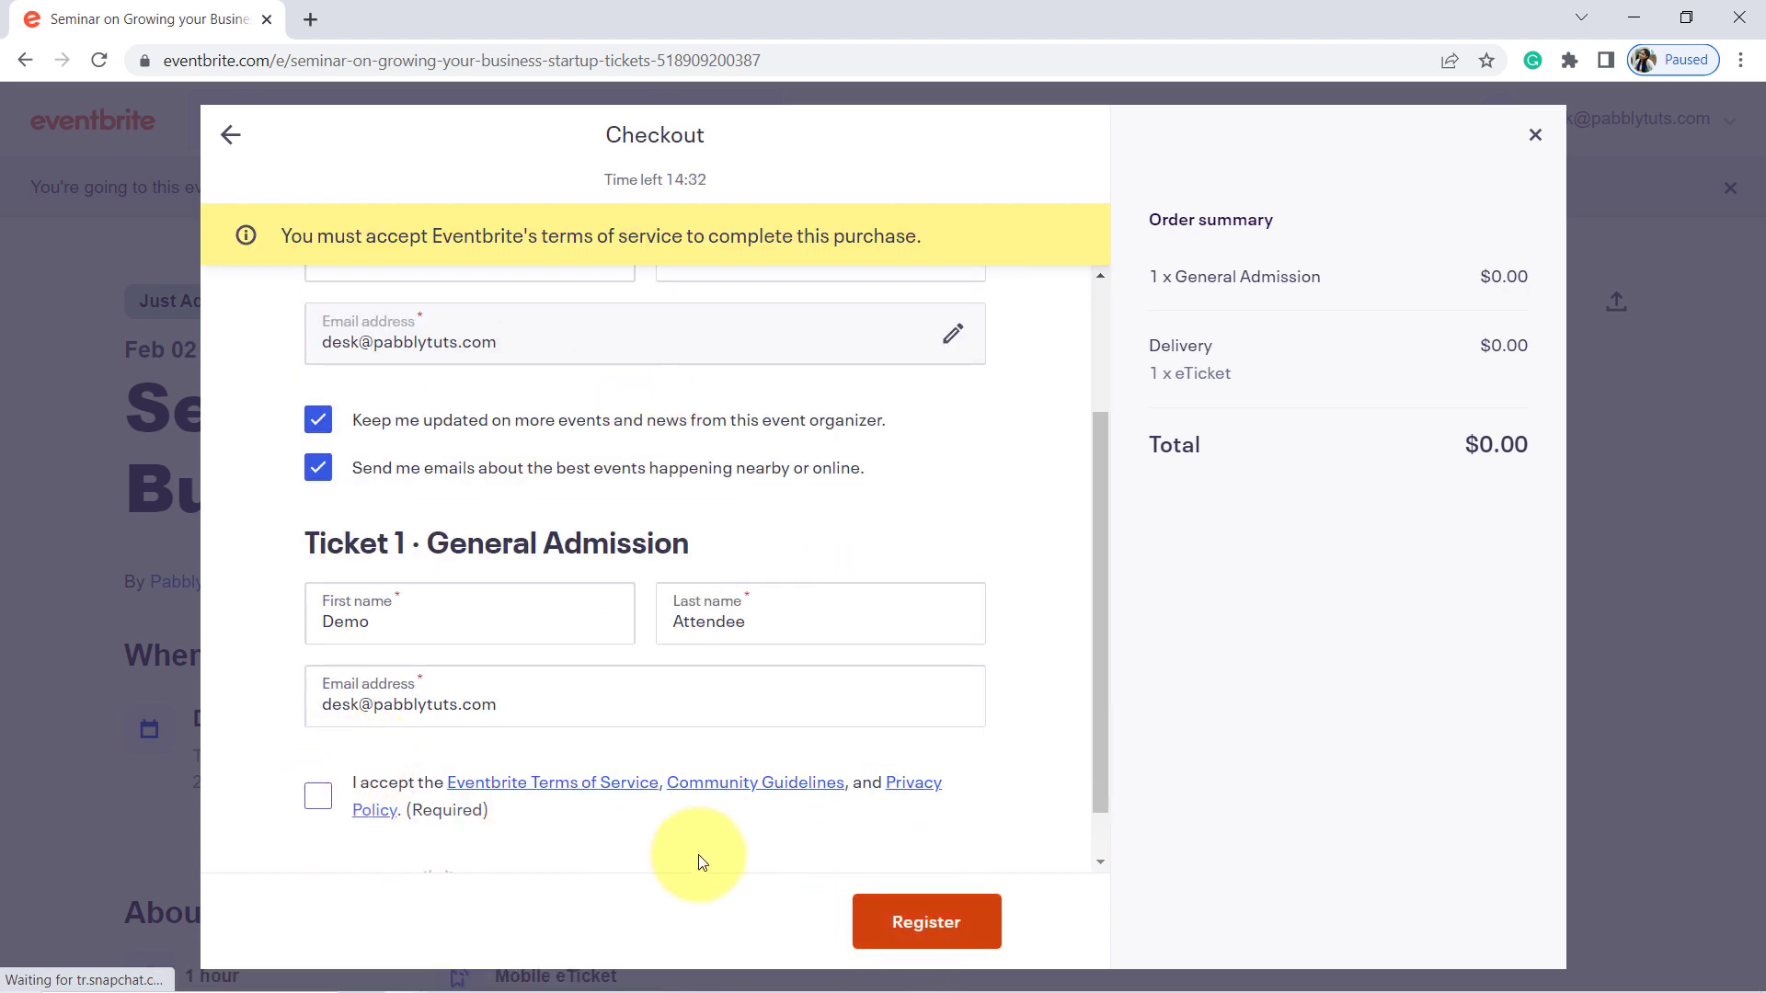
click(895, 922)
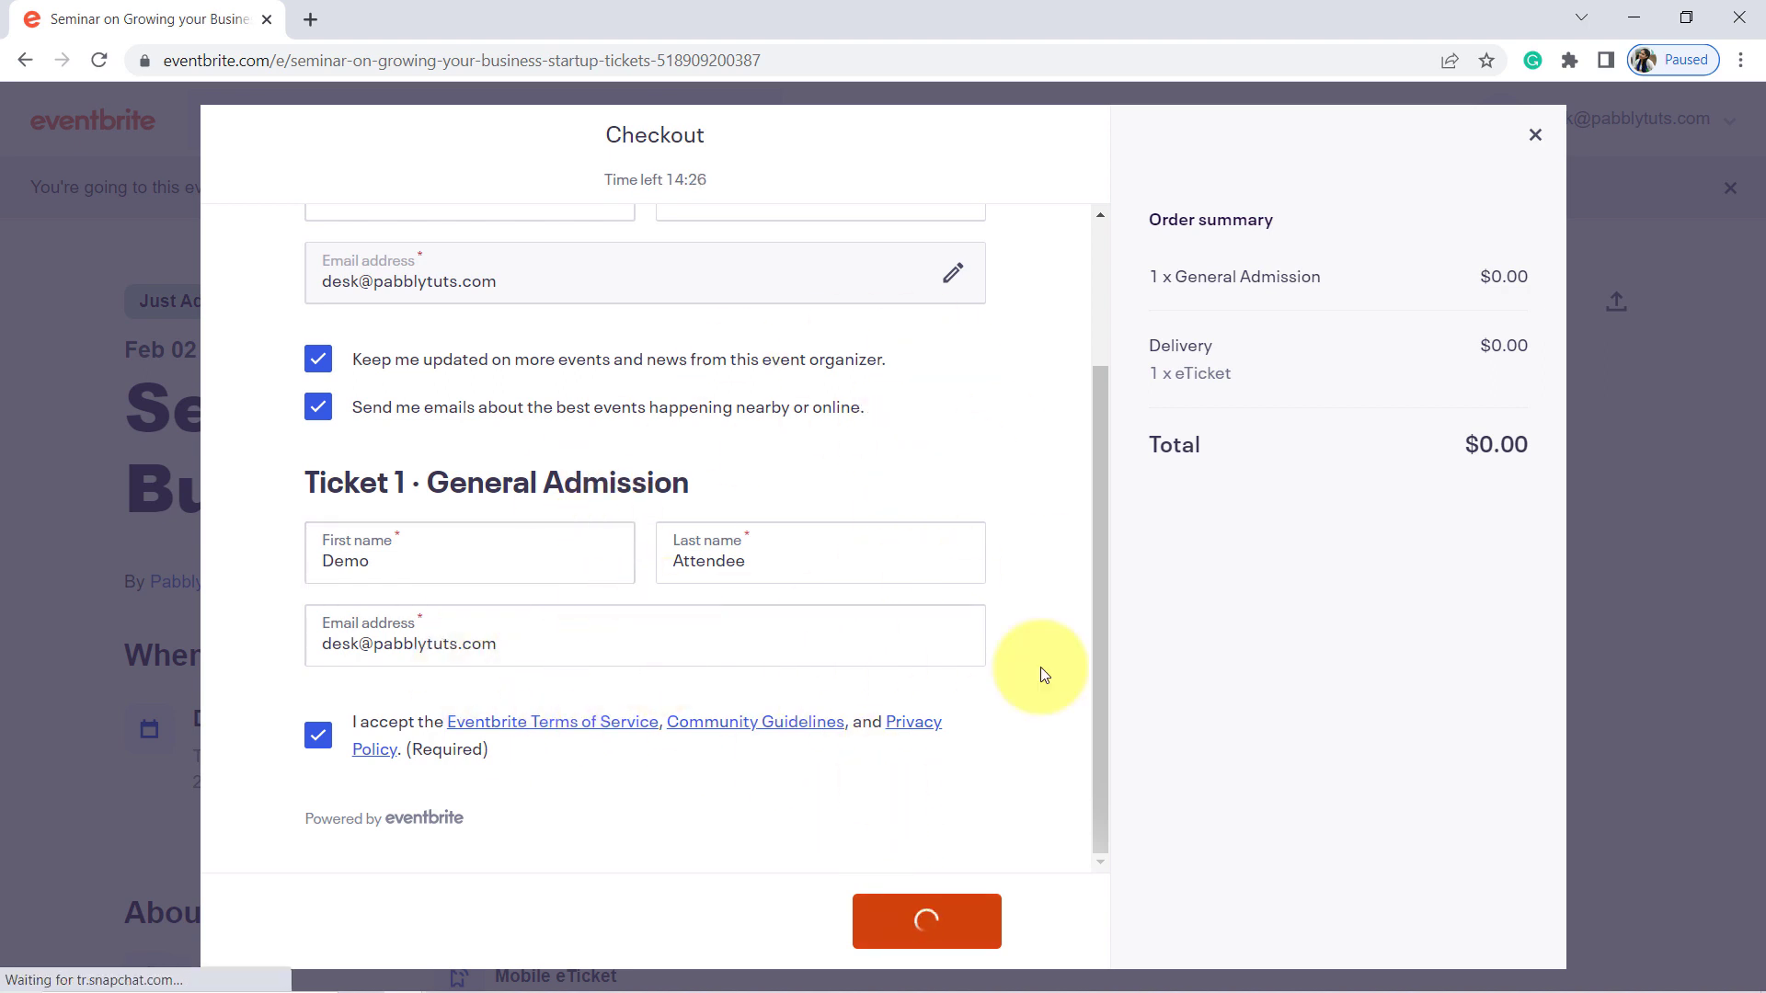
drag(854, 533, 981, 579)
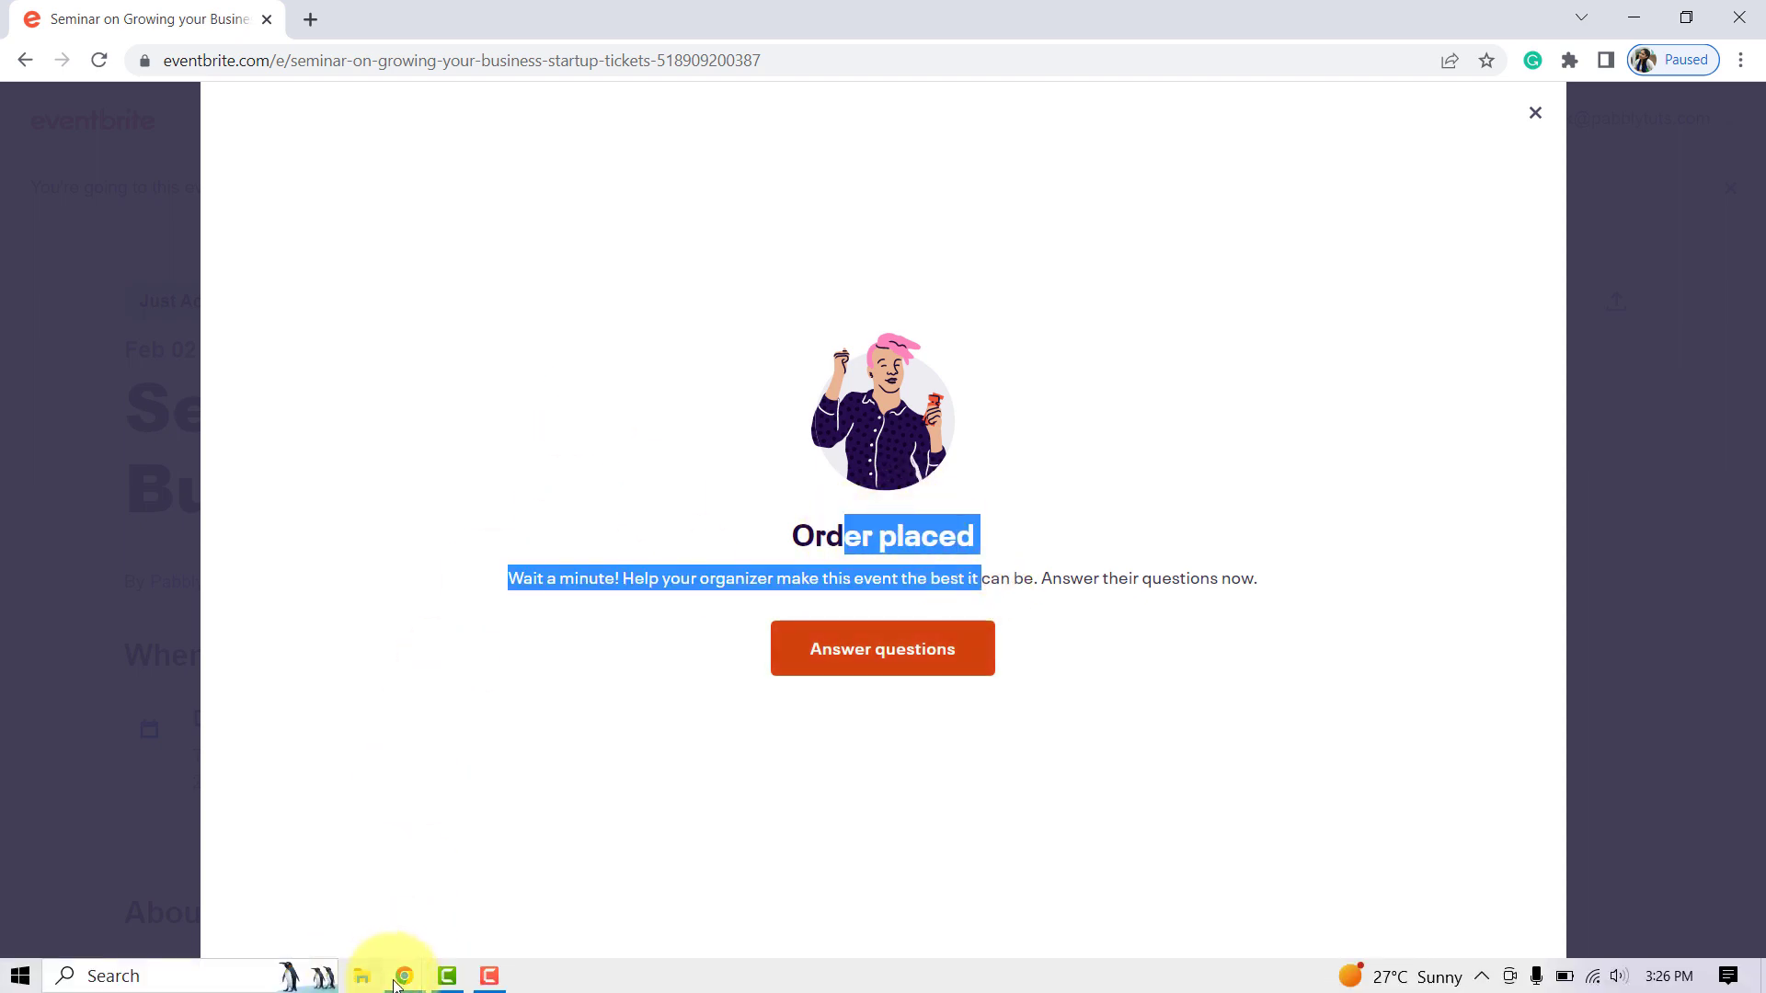
Step: Switch back to the Pabbly Connect workflow and examine the webhook response captured by the Eventbrite trigger
click(395, 979)
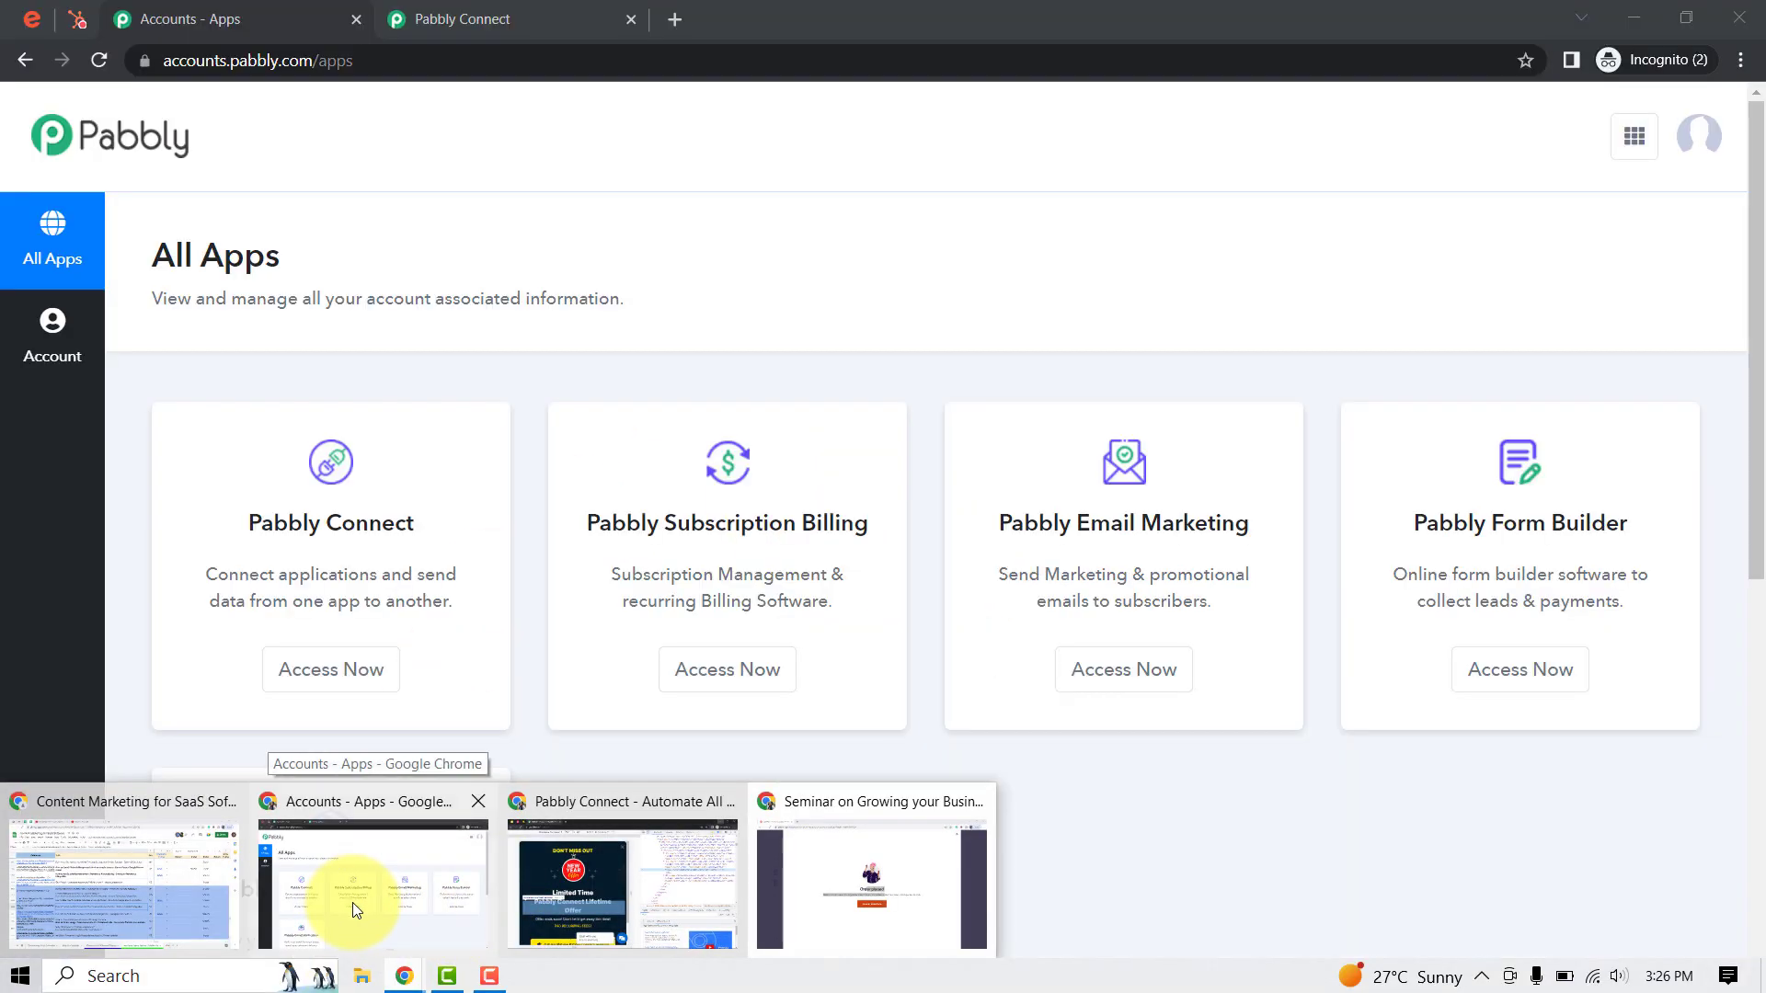
click(349, 905)
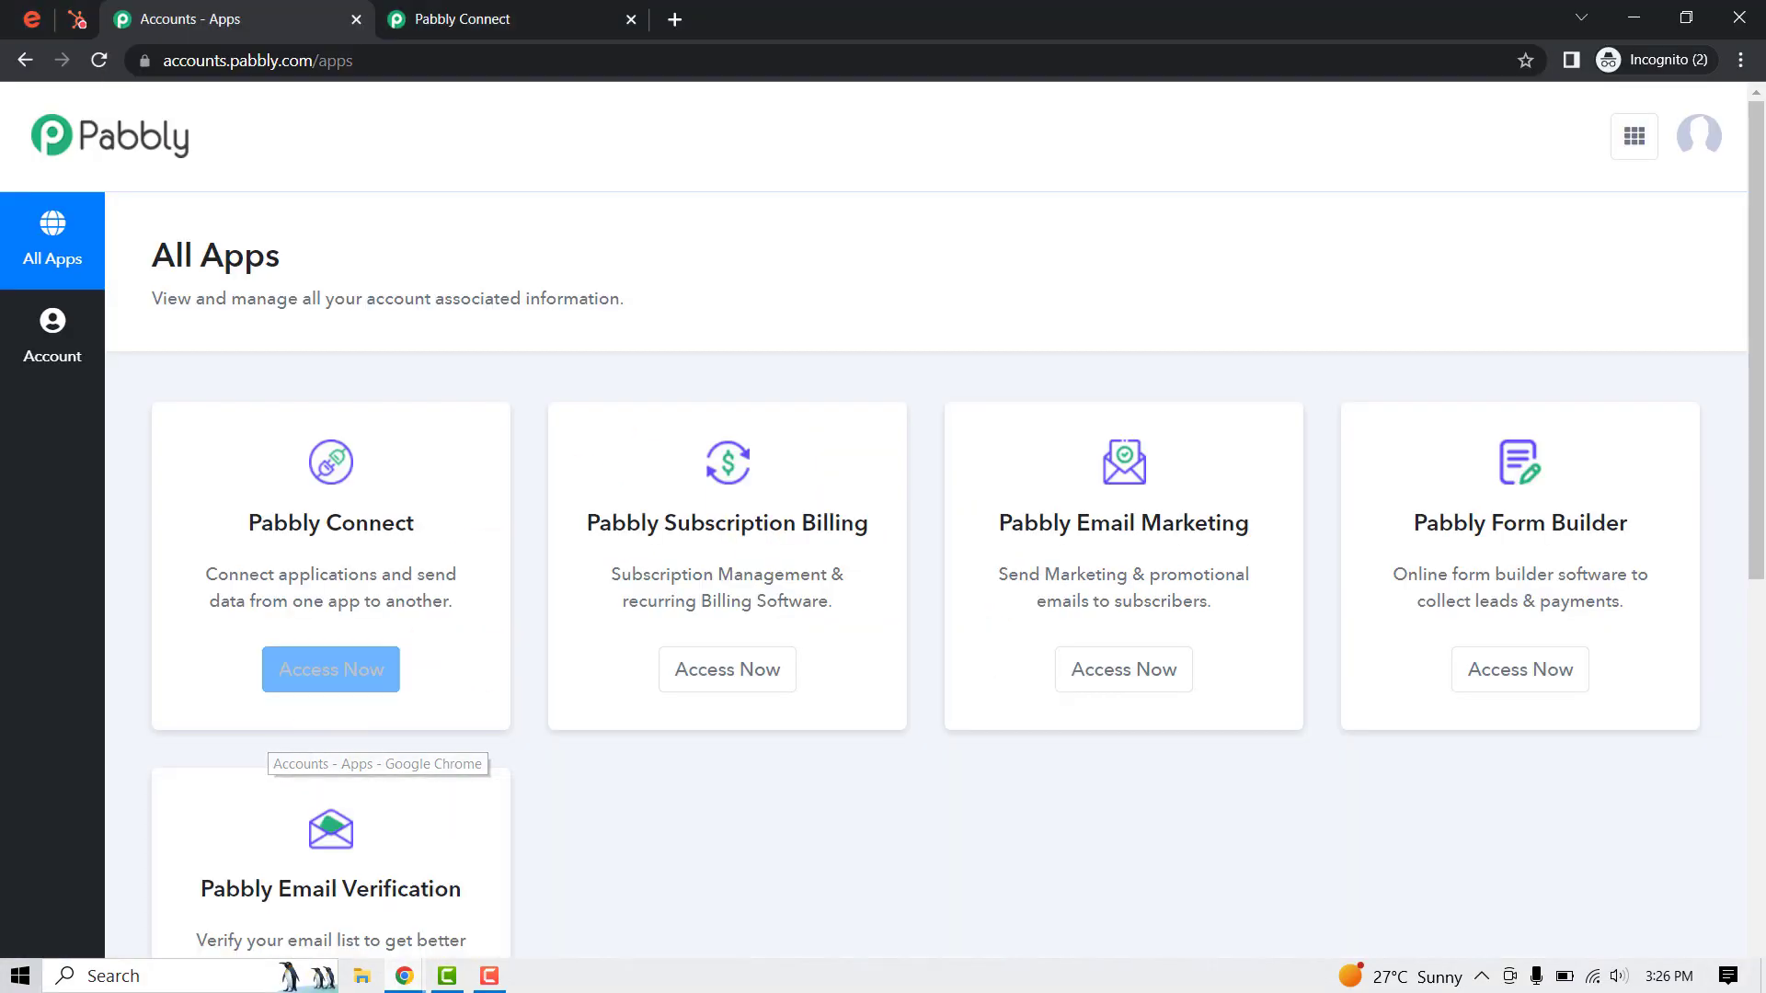
click(501, 17)
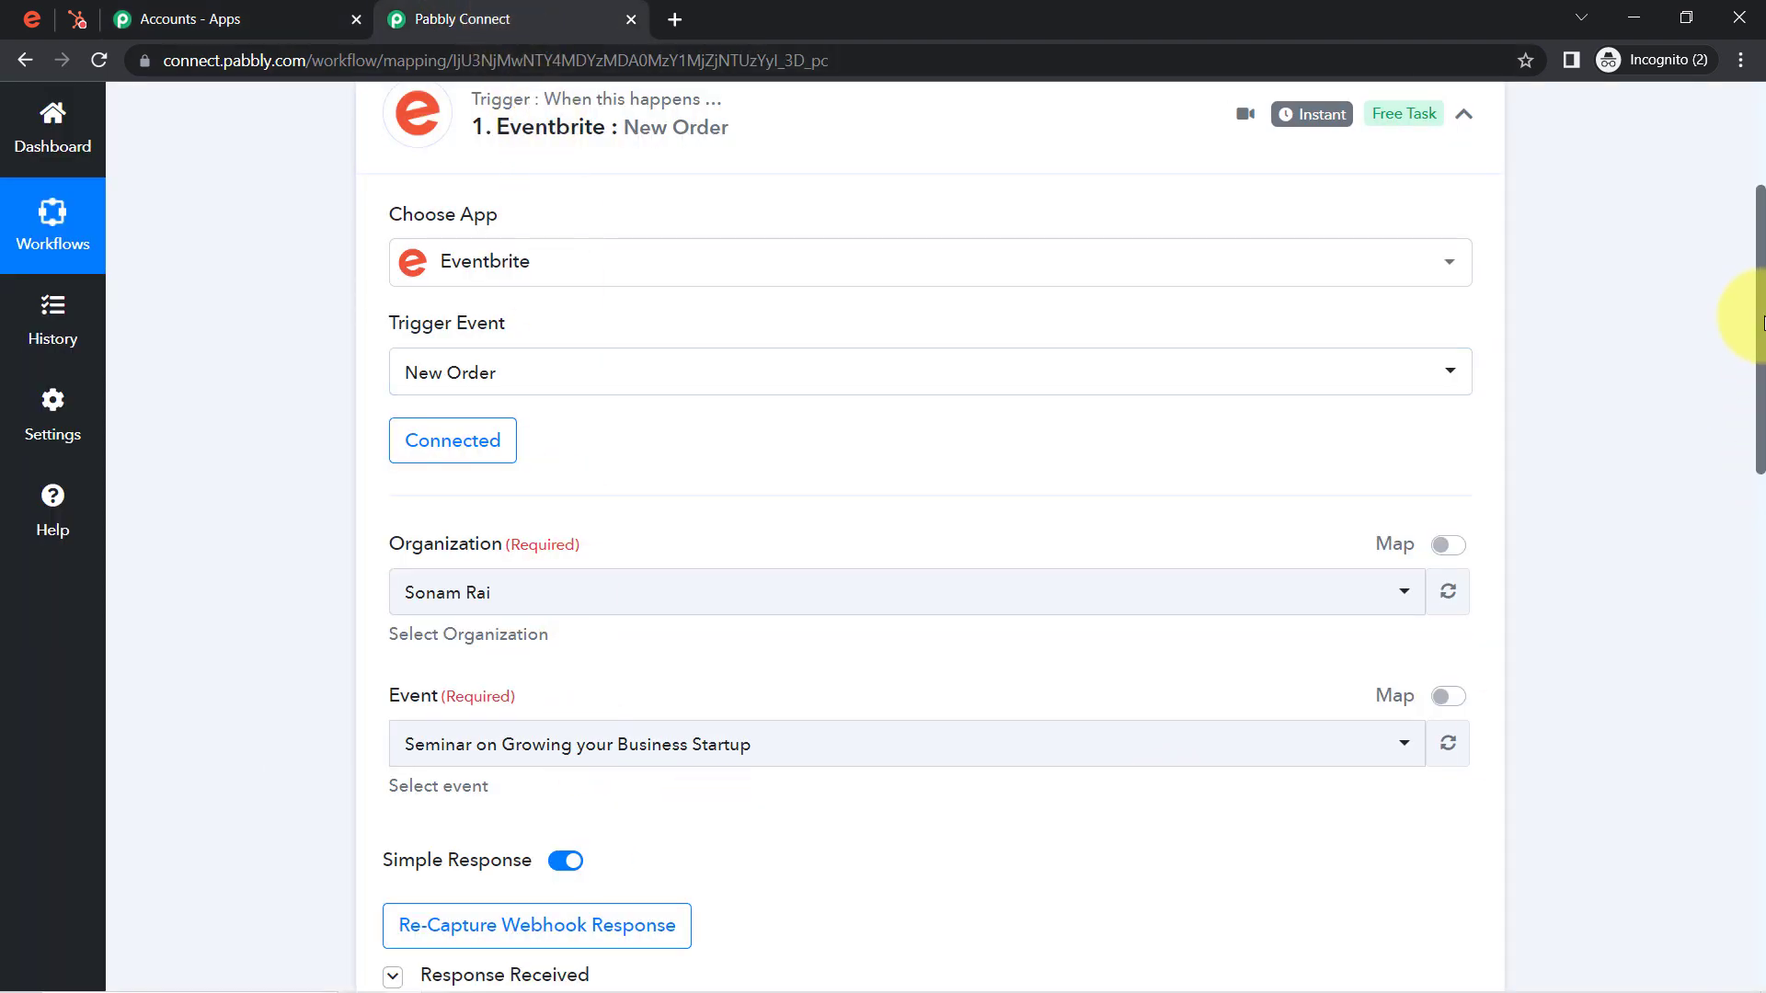
drag(1761, 368, 1762, 548)
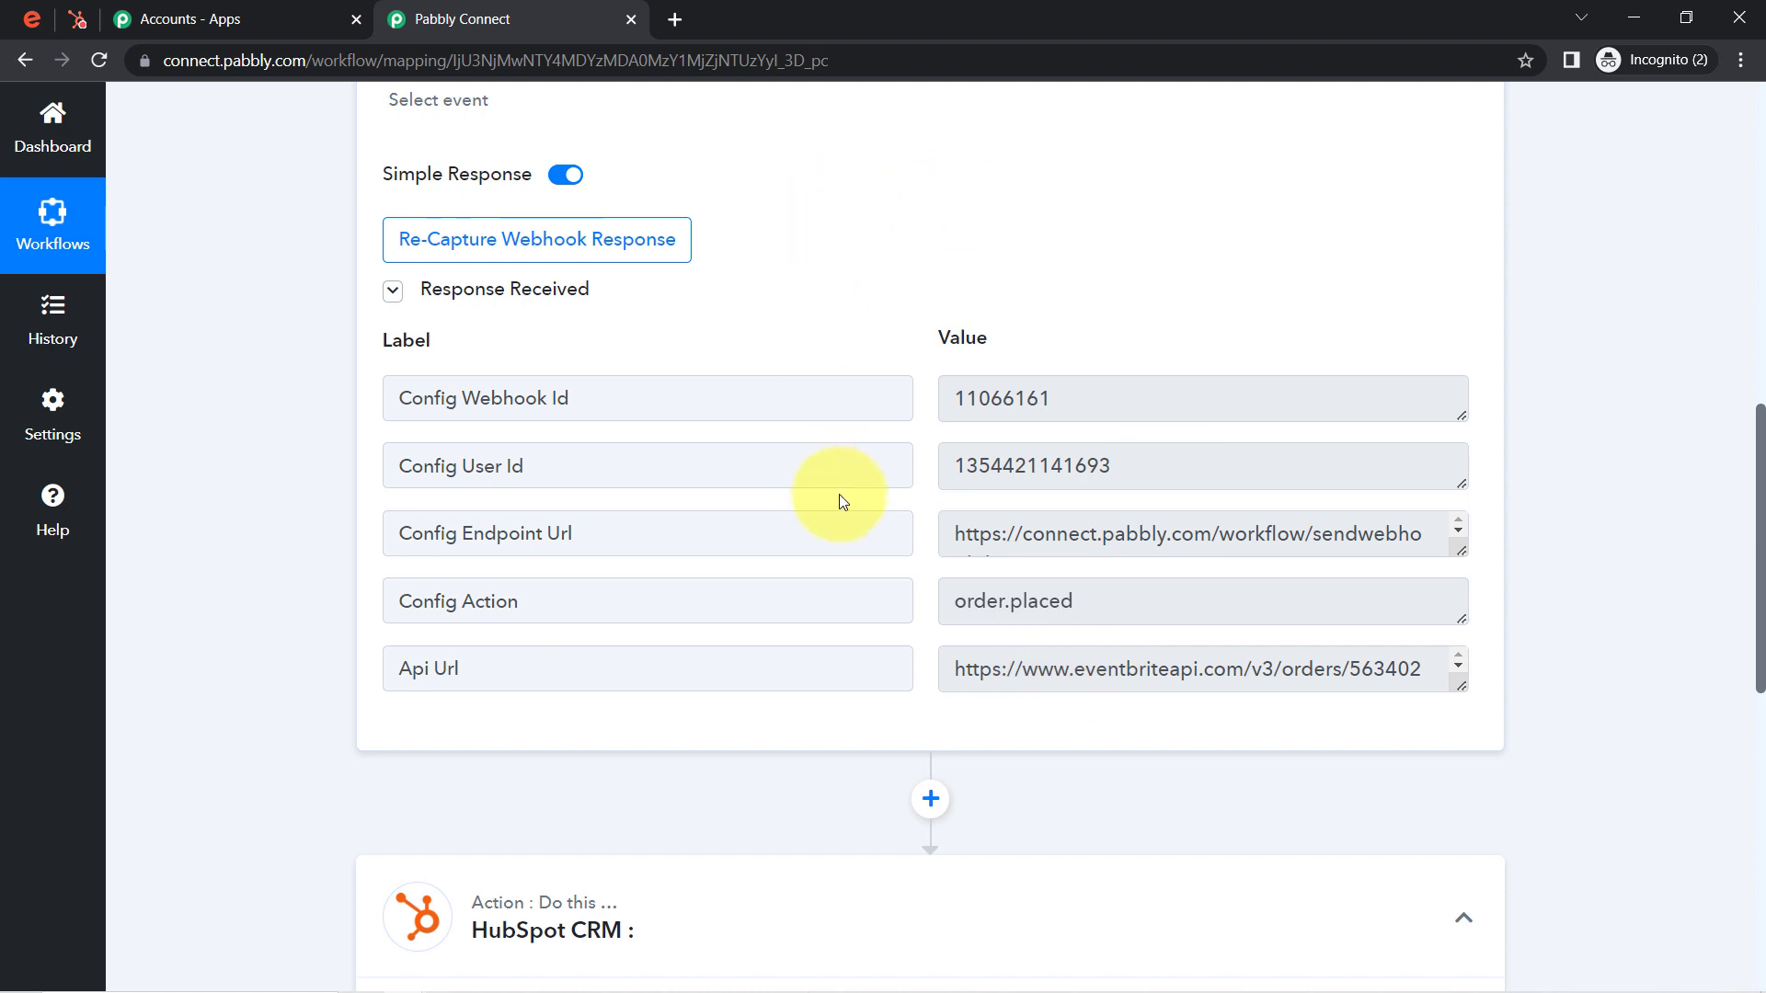
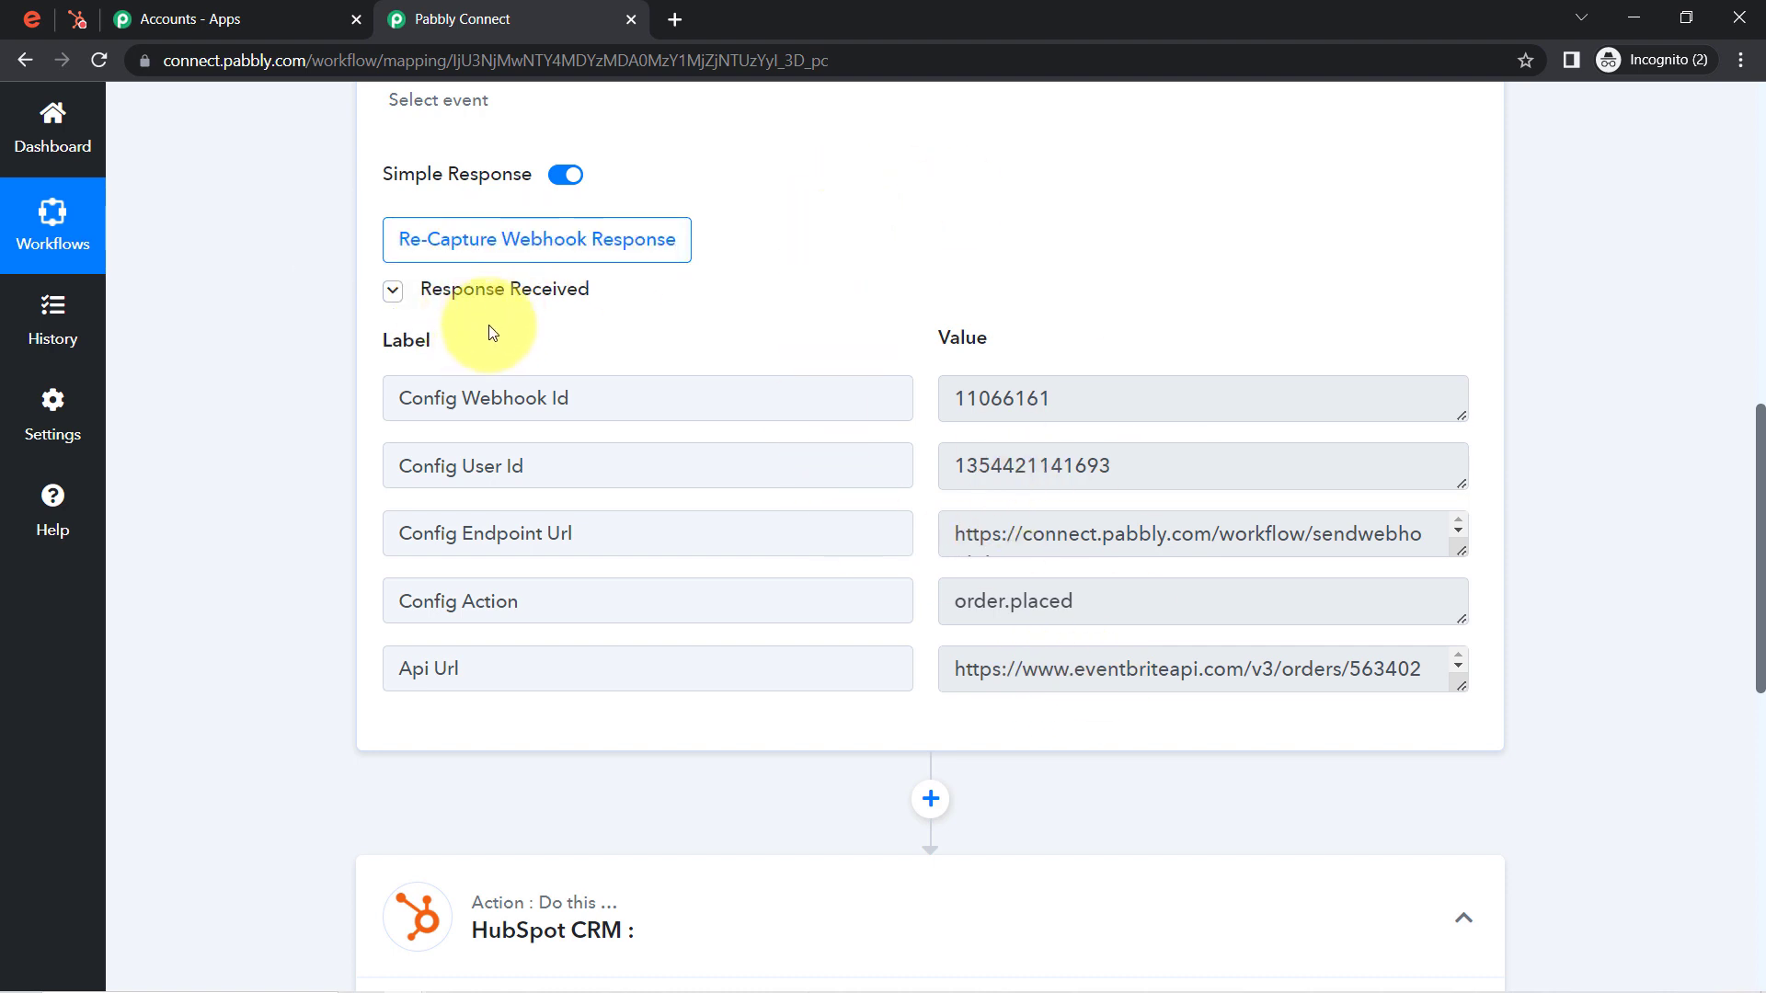
Step: Review each label in the captured Eventbrite response and enlarge the Api Url value to read the order ID it contains
drag(459, 411, 546, 409)
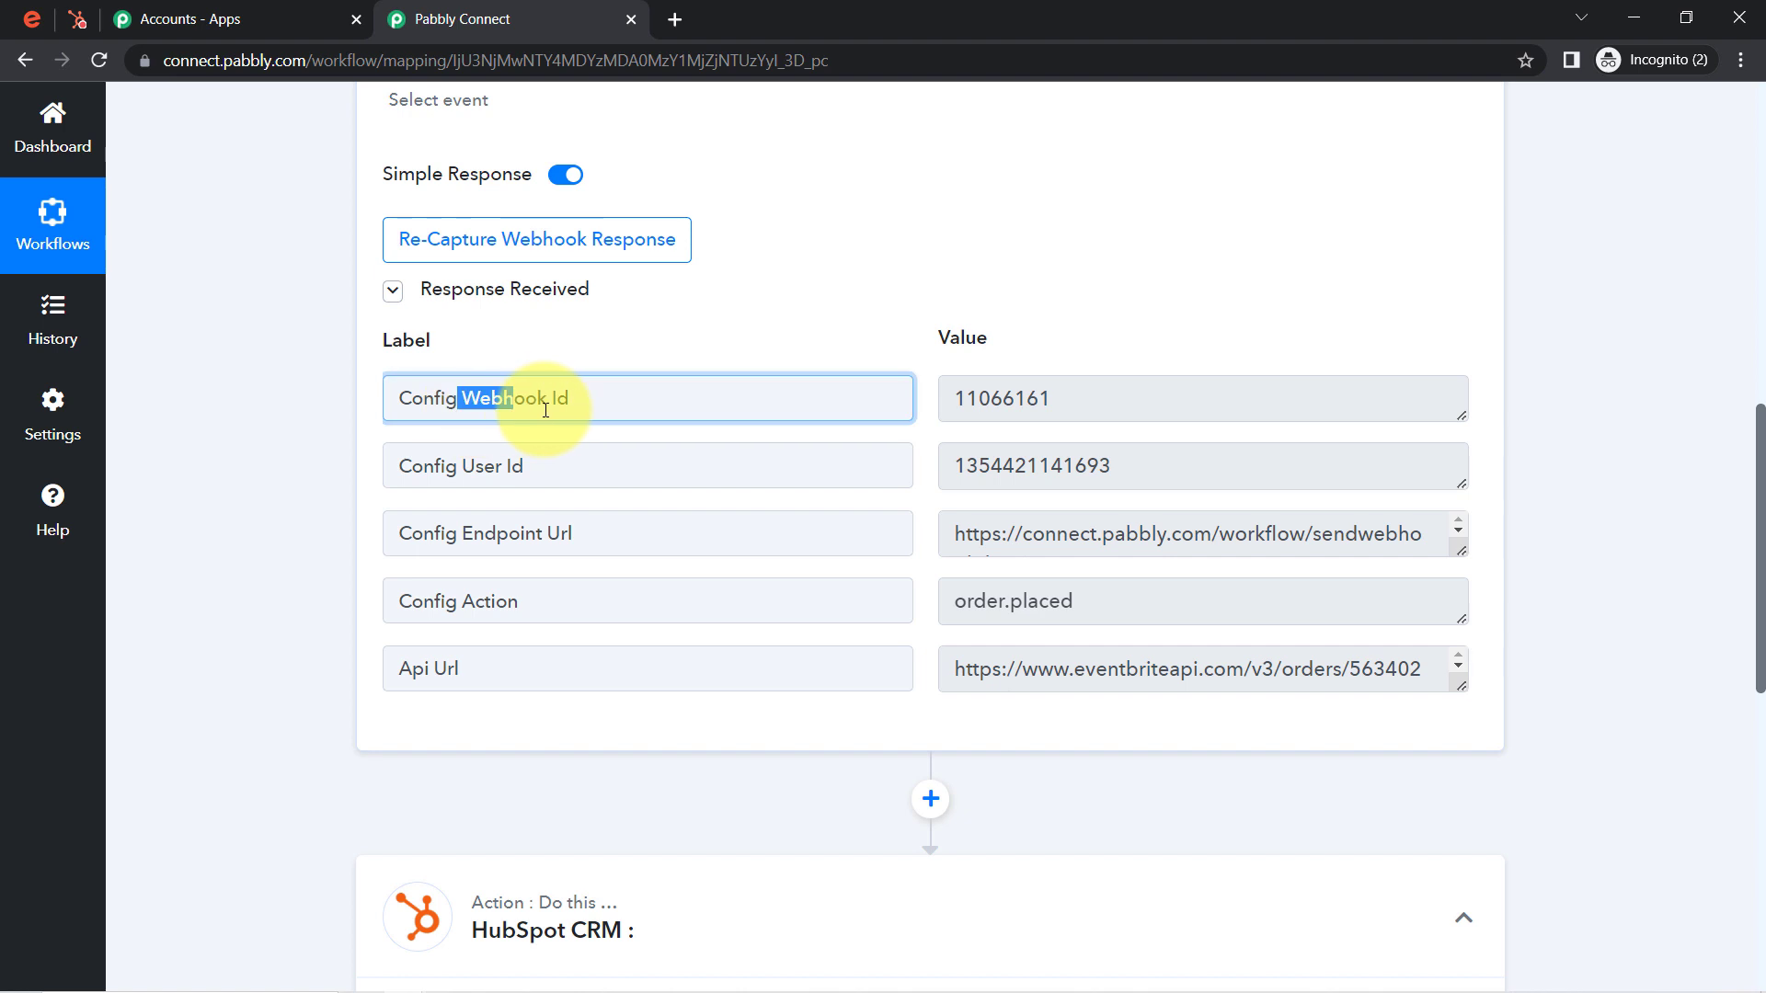
drag(439, 466, 553, 472)
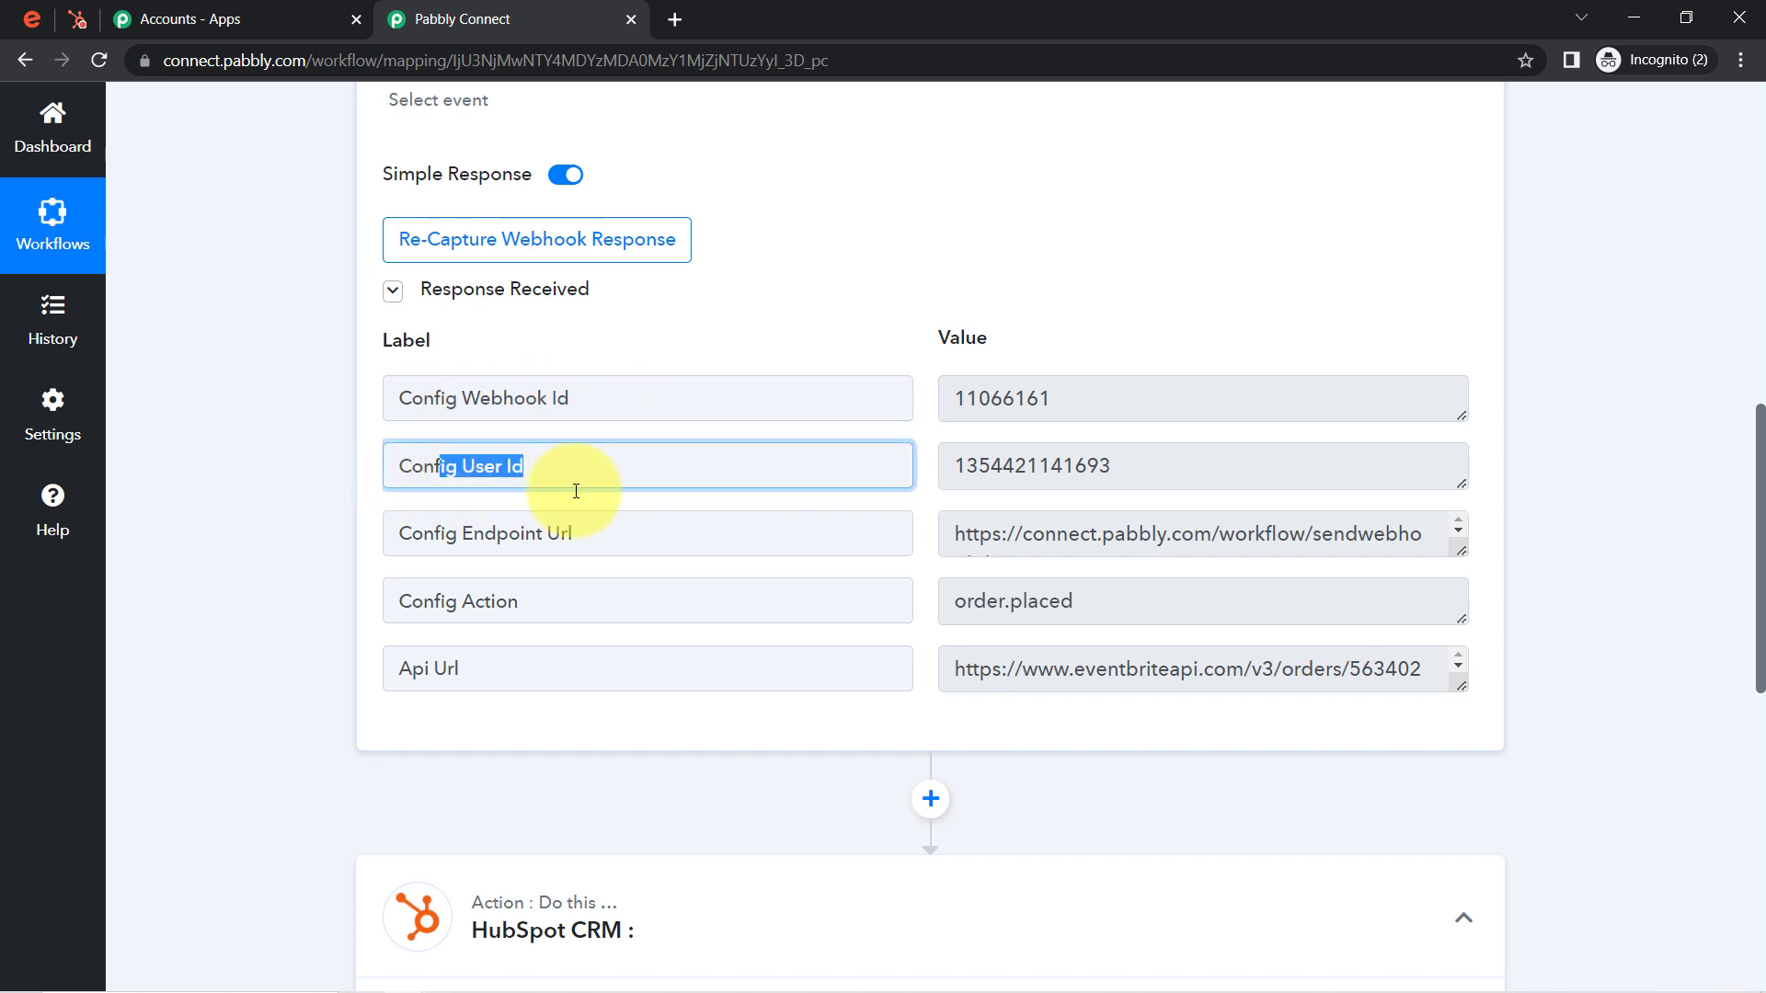
drag(510, 540, 570, 540)
drag(461, 601, 520, 601)
drag(425, 669, 581, 677)
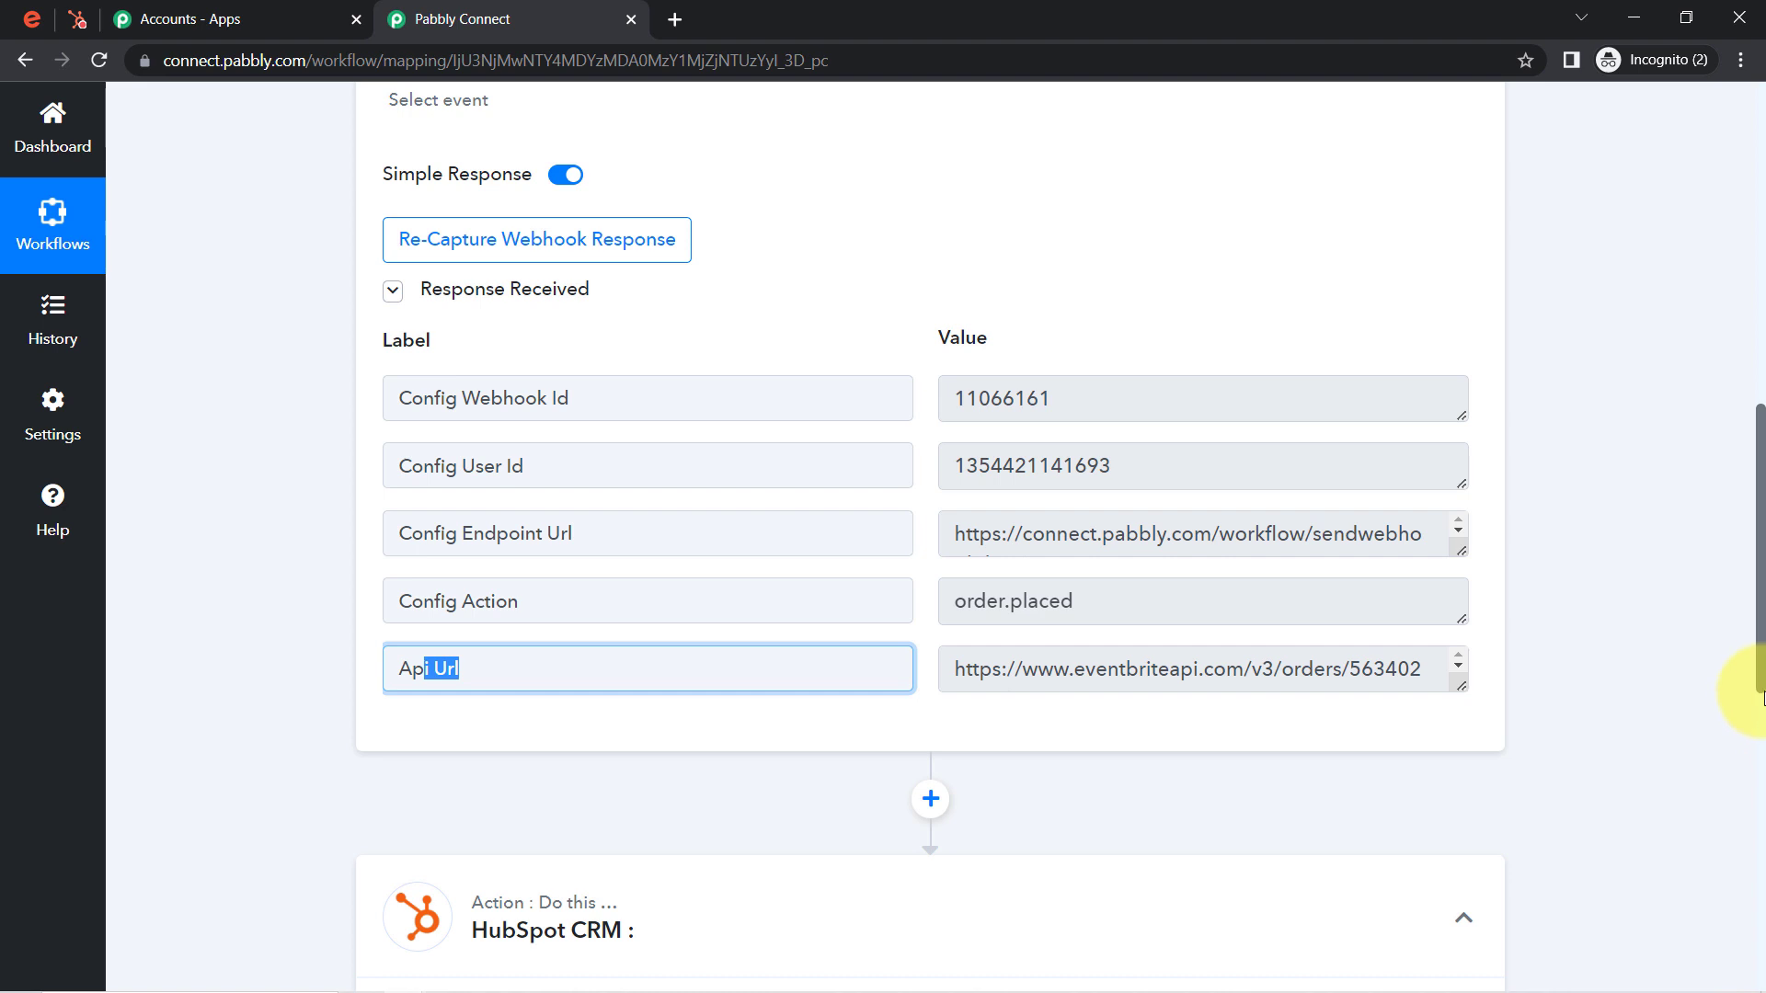
mouse_move(1762, 641)
mouse_down()
mouse_move(1762, 715)
mouse_move(1750, 662)
mouse_up()
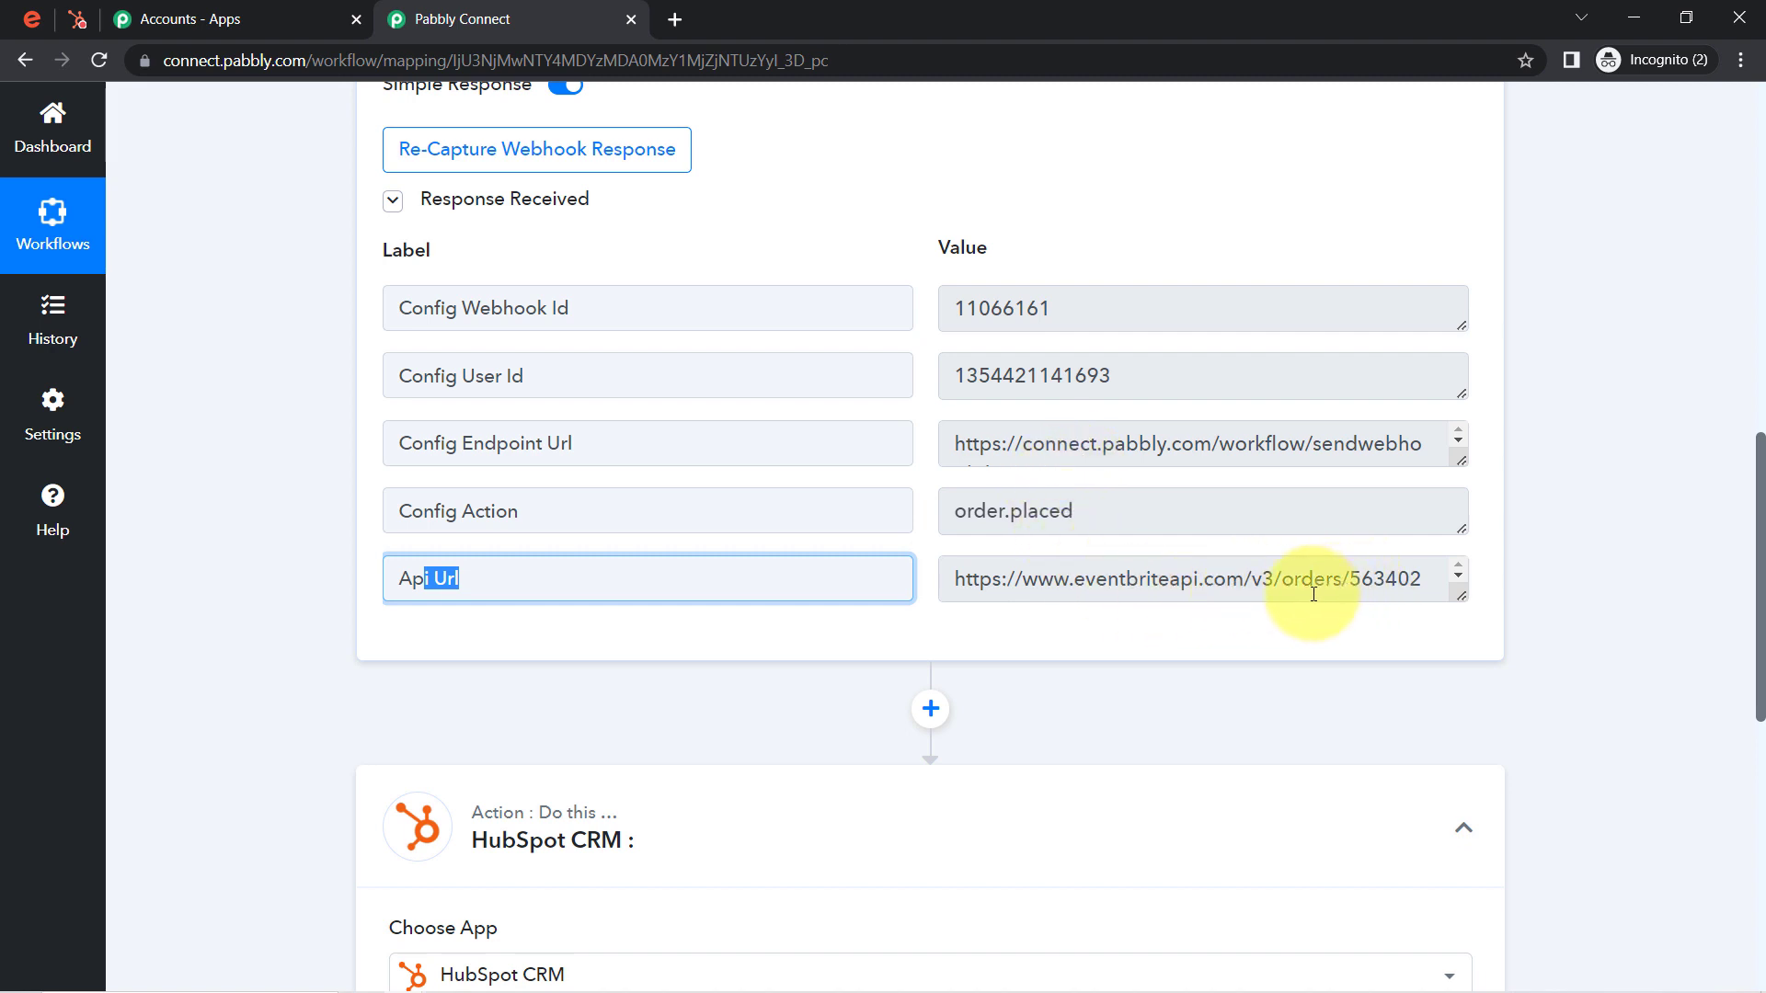
drag(1461, 603, 1461, 710)
drag(1351, 585, 1003, 619)
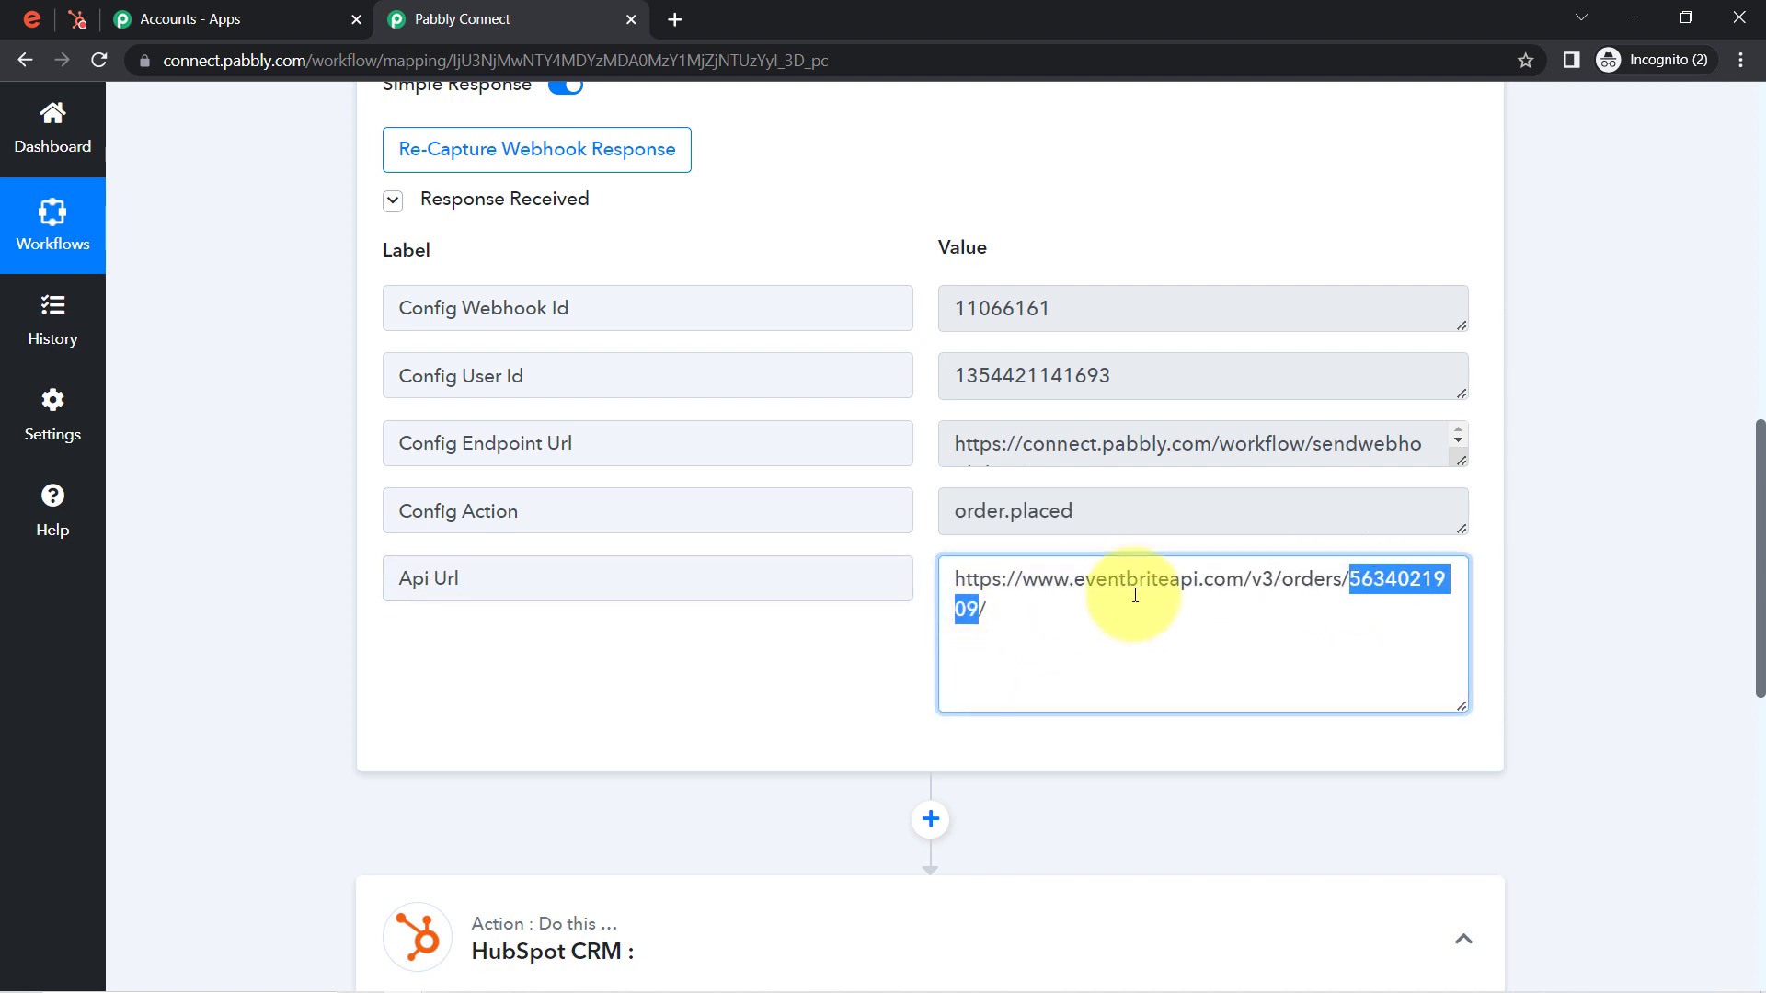
click(1759, 550)
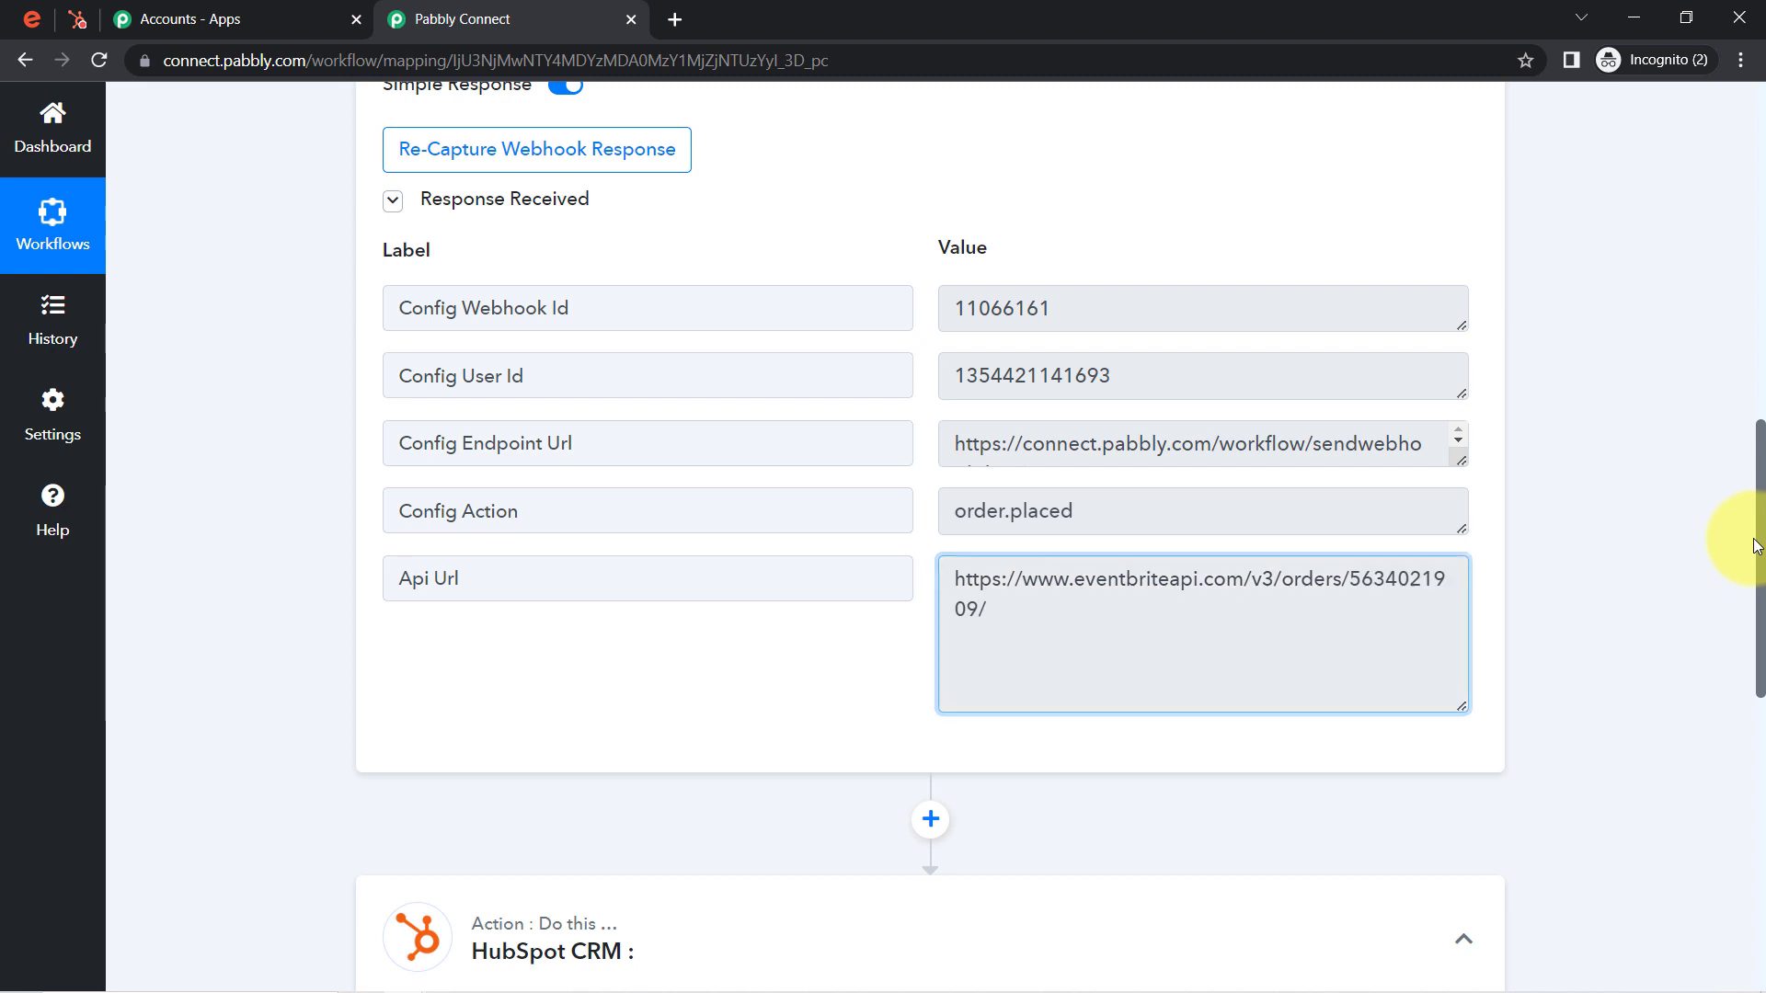
Step: Insert a new action step between the Eventbrite trigger and HubSpot CRM, with Eventbrite as its app
drag(1758, 550, 1738, 638)
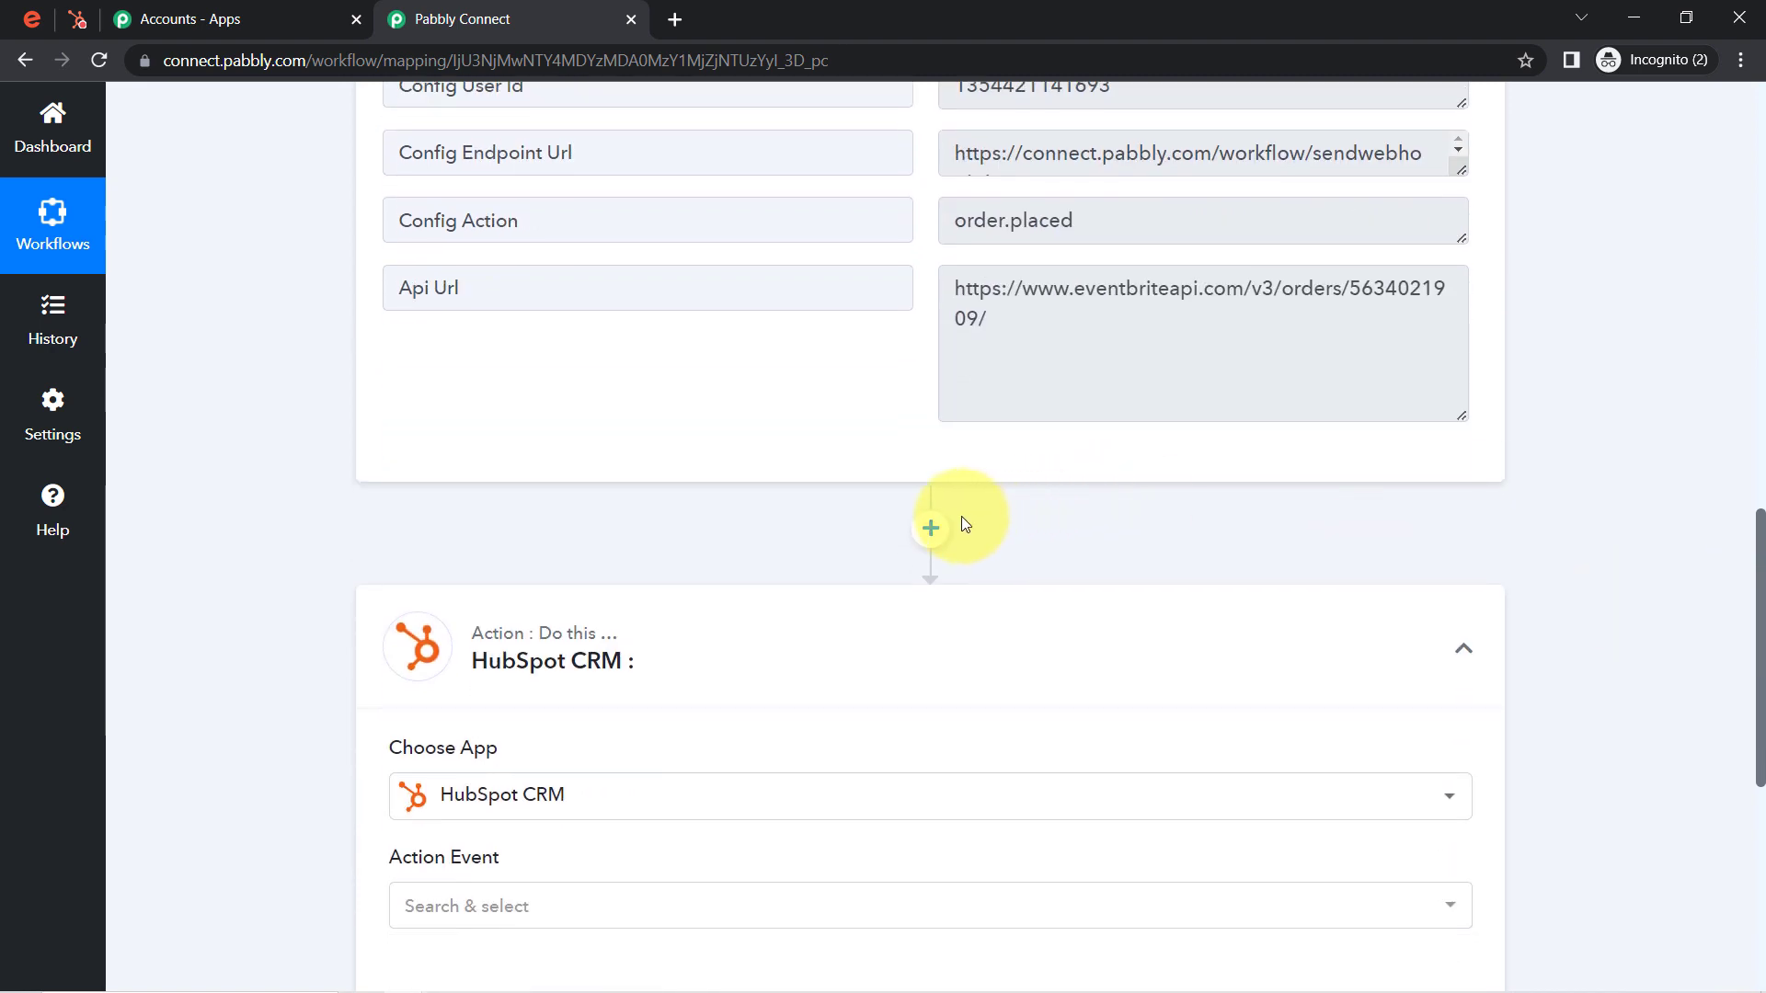
click(931, 530)
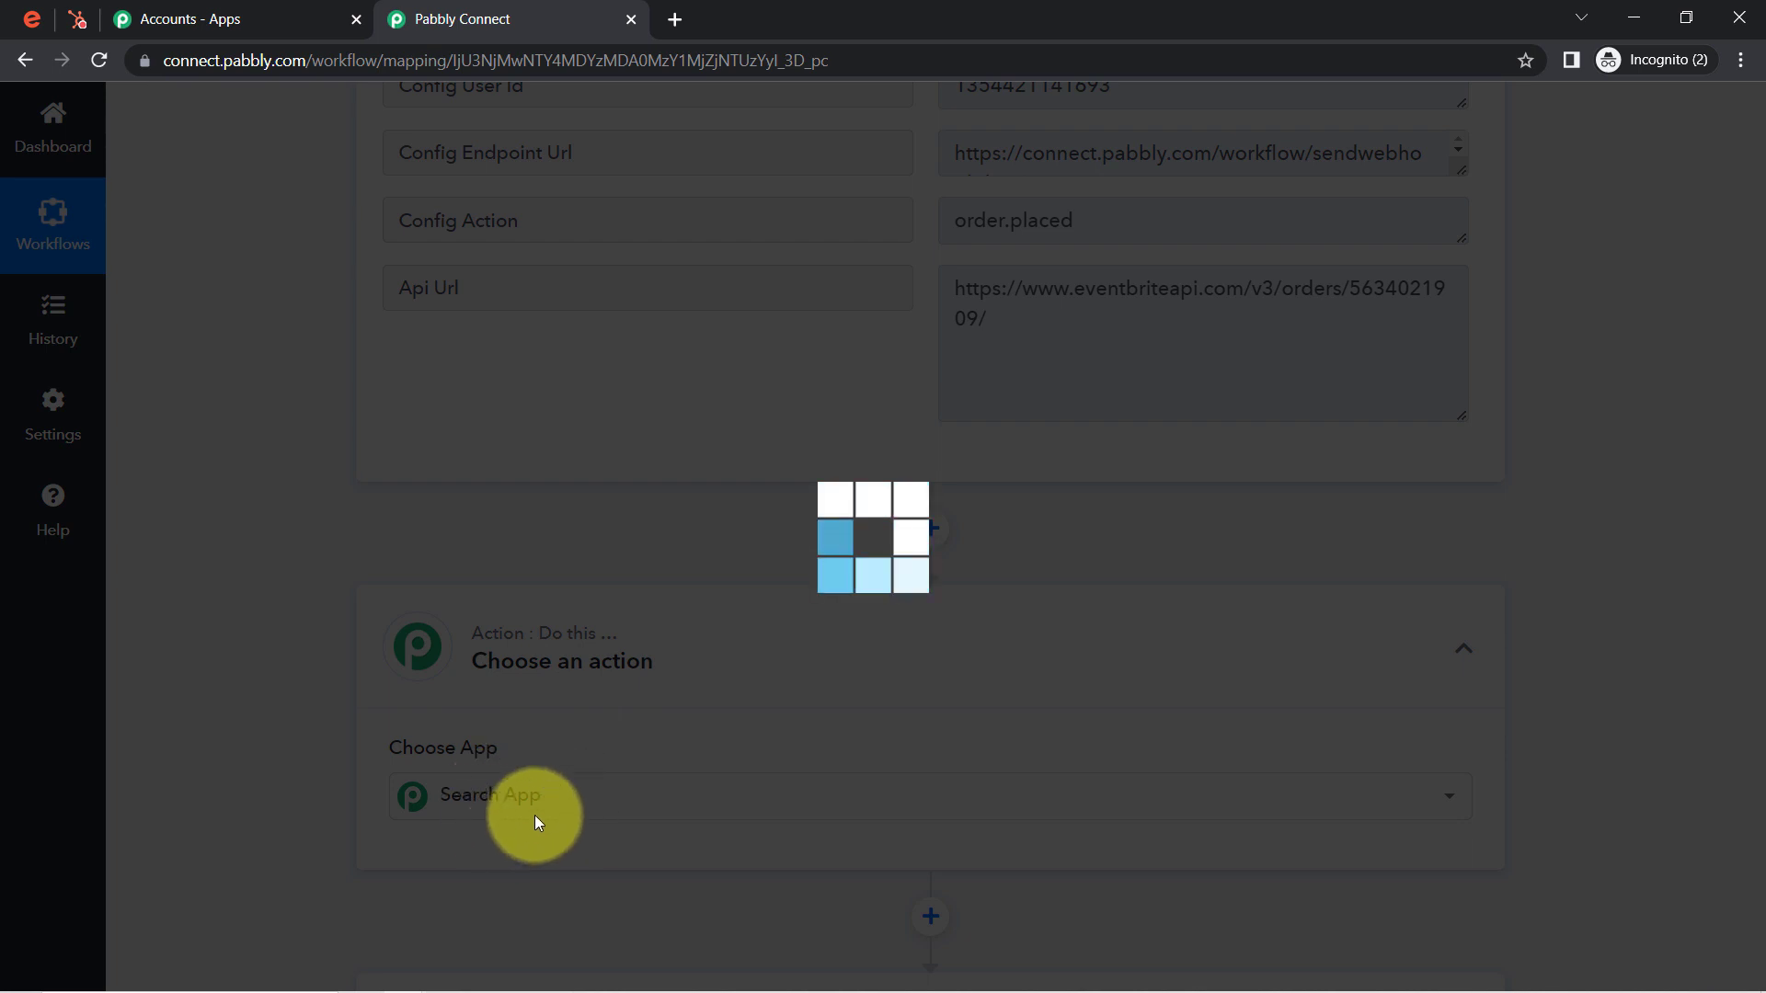
click(519, 801)
text(even)
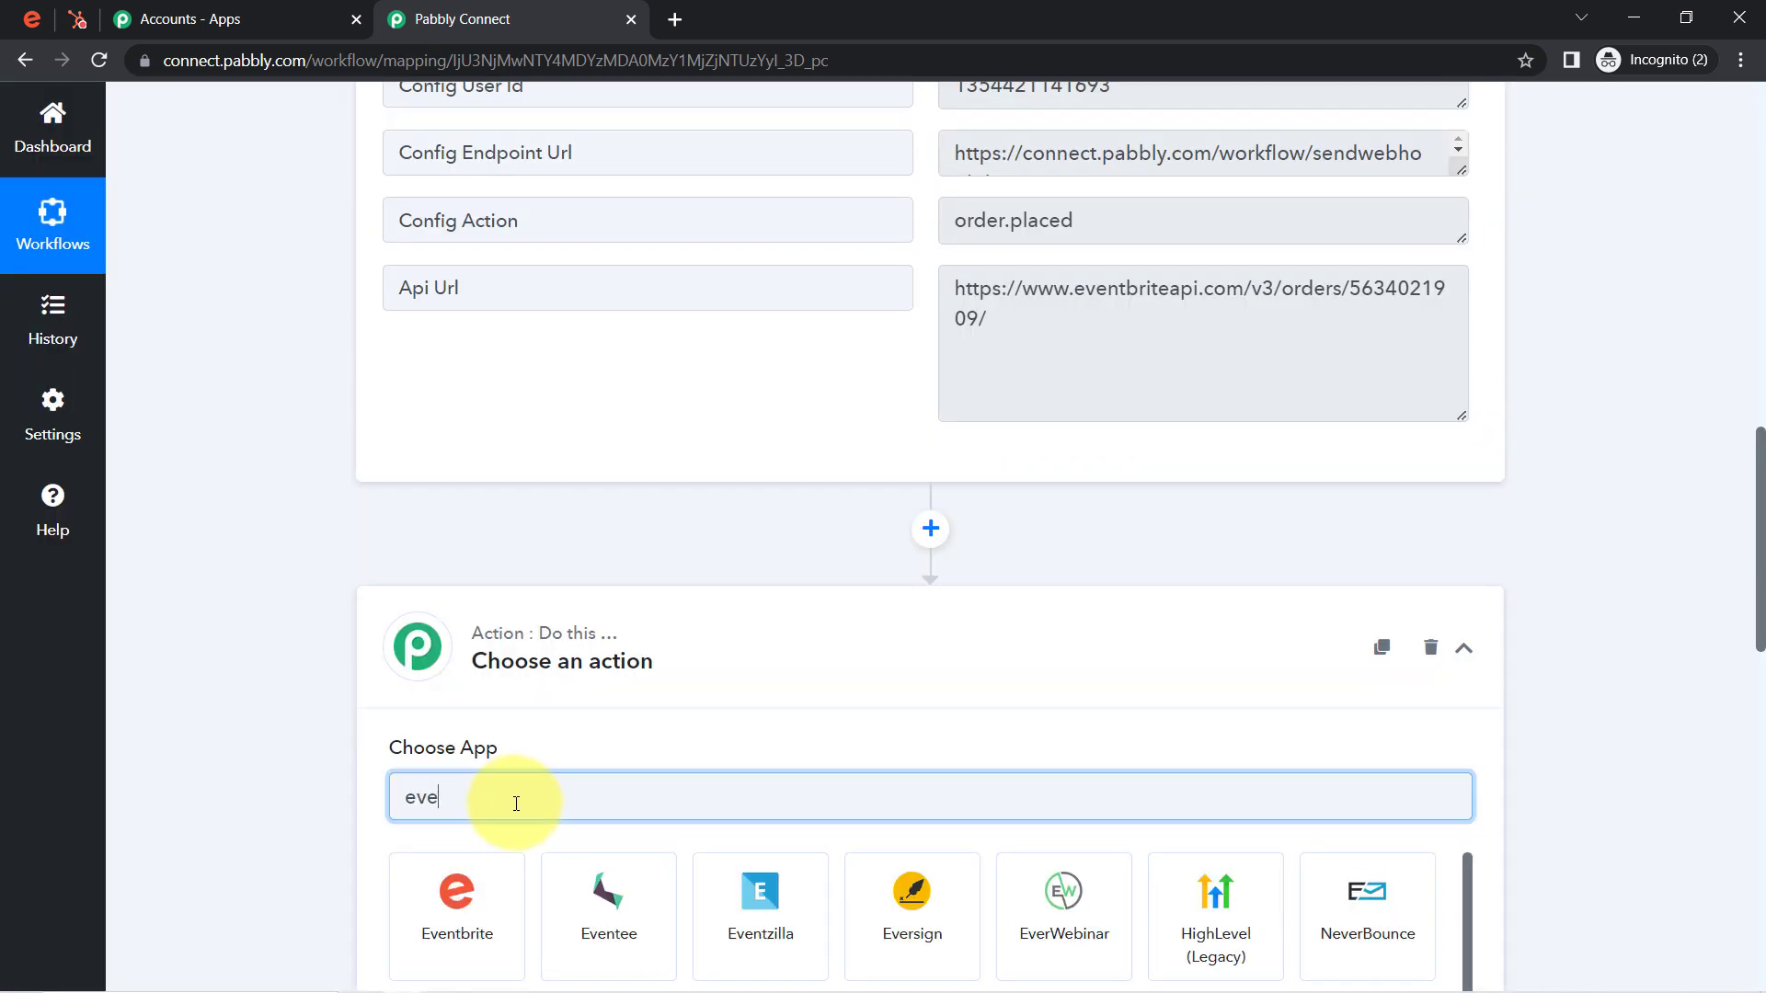
click(465, 919)
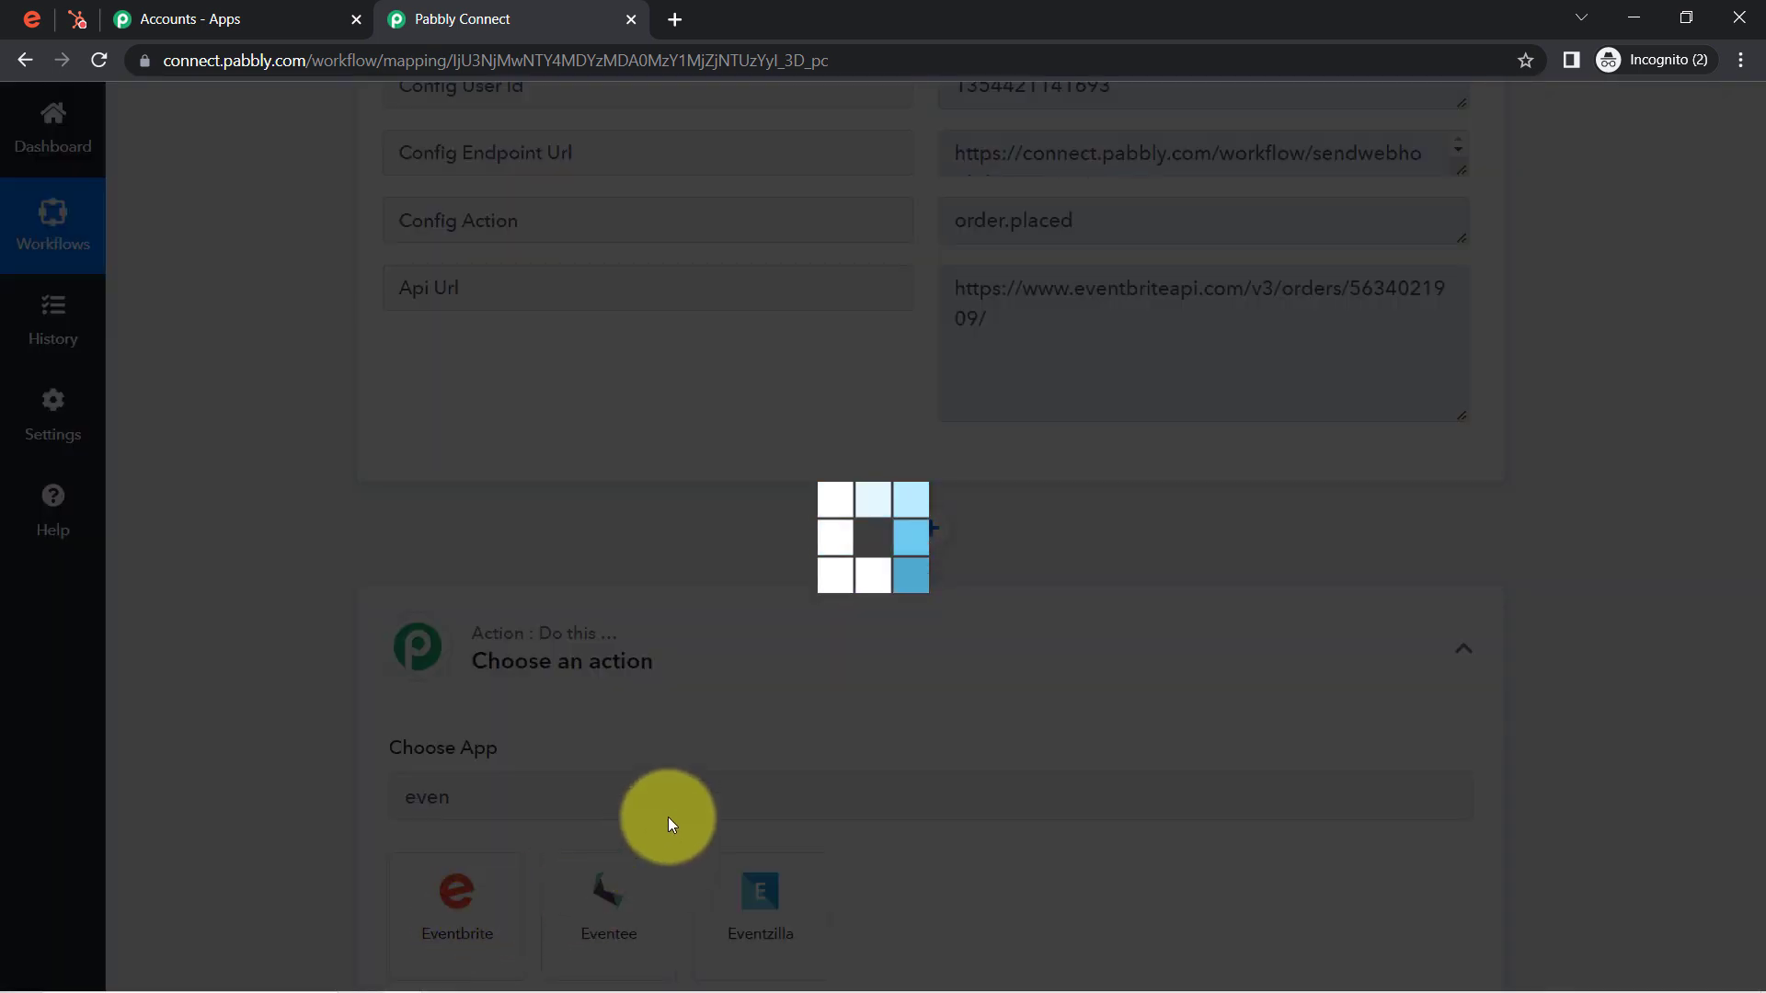
Step: Set the Eventbrite action event to Get Attendee by Order Id and connect it through the existing connection Eventbrite #5
scroll(721, 664, down, 5)
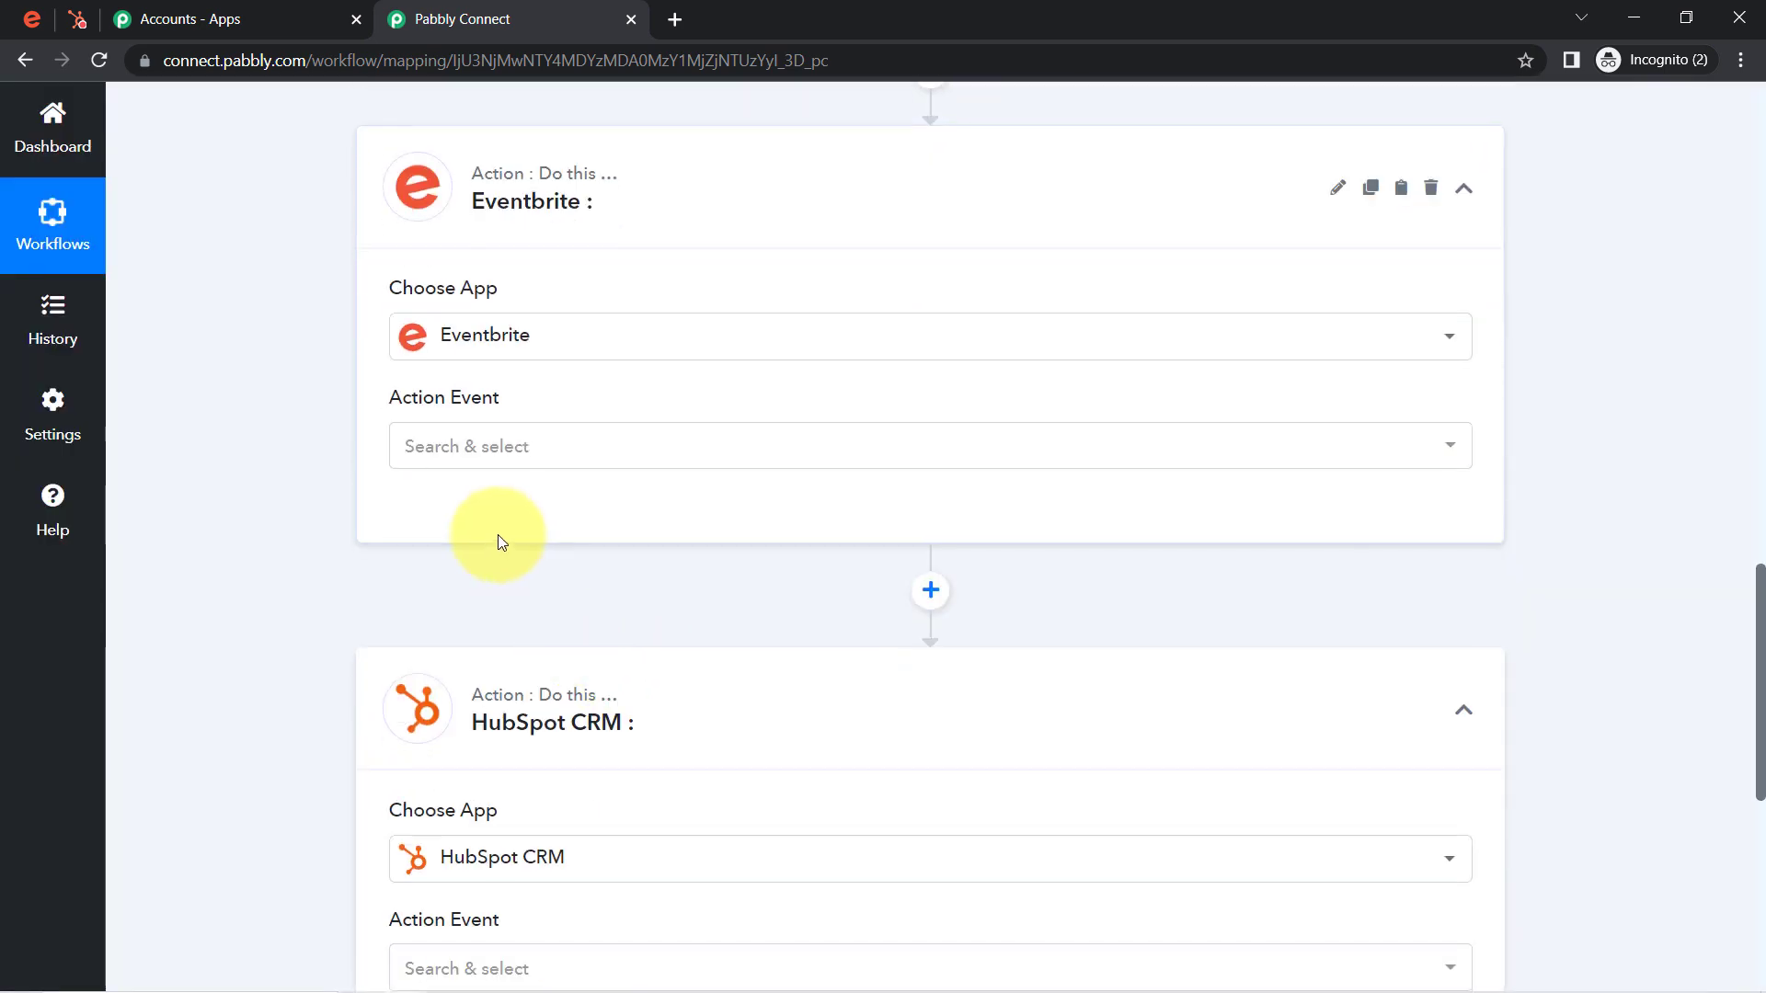
click(434, 451)
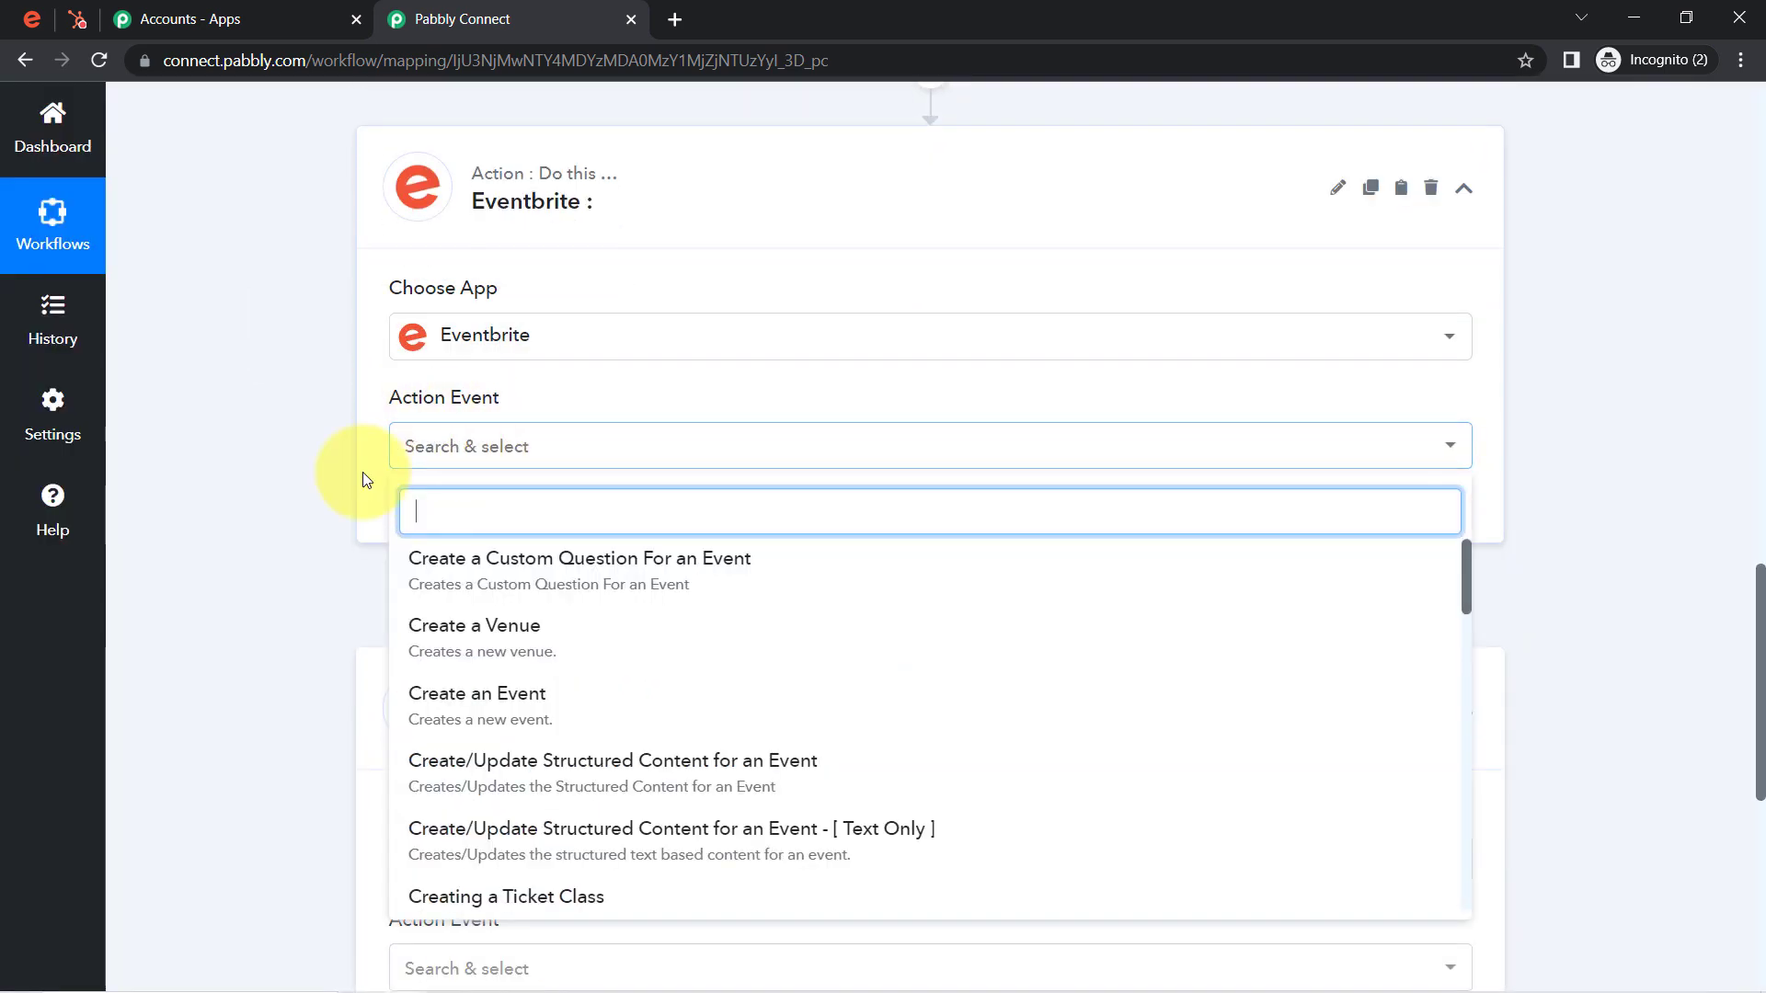
text(get)
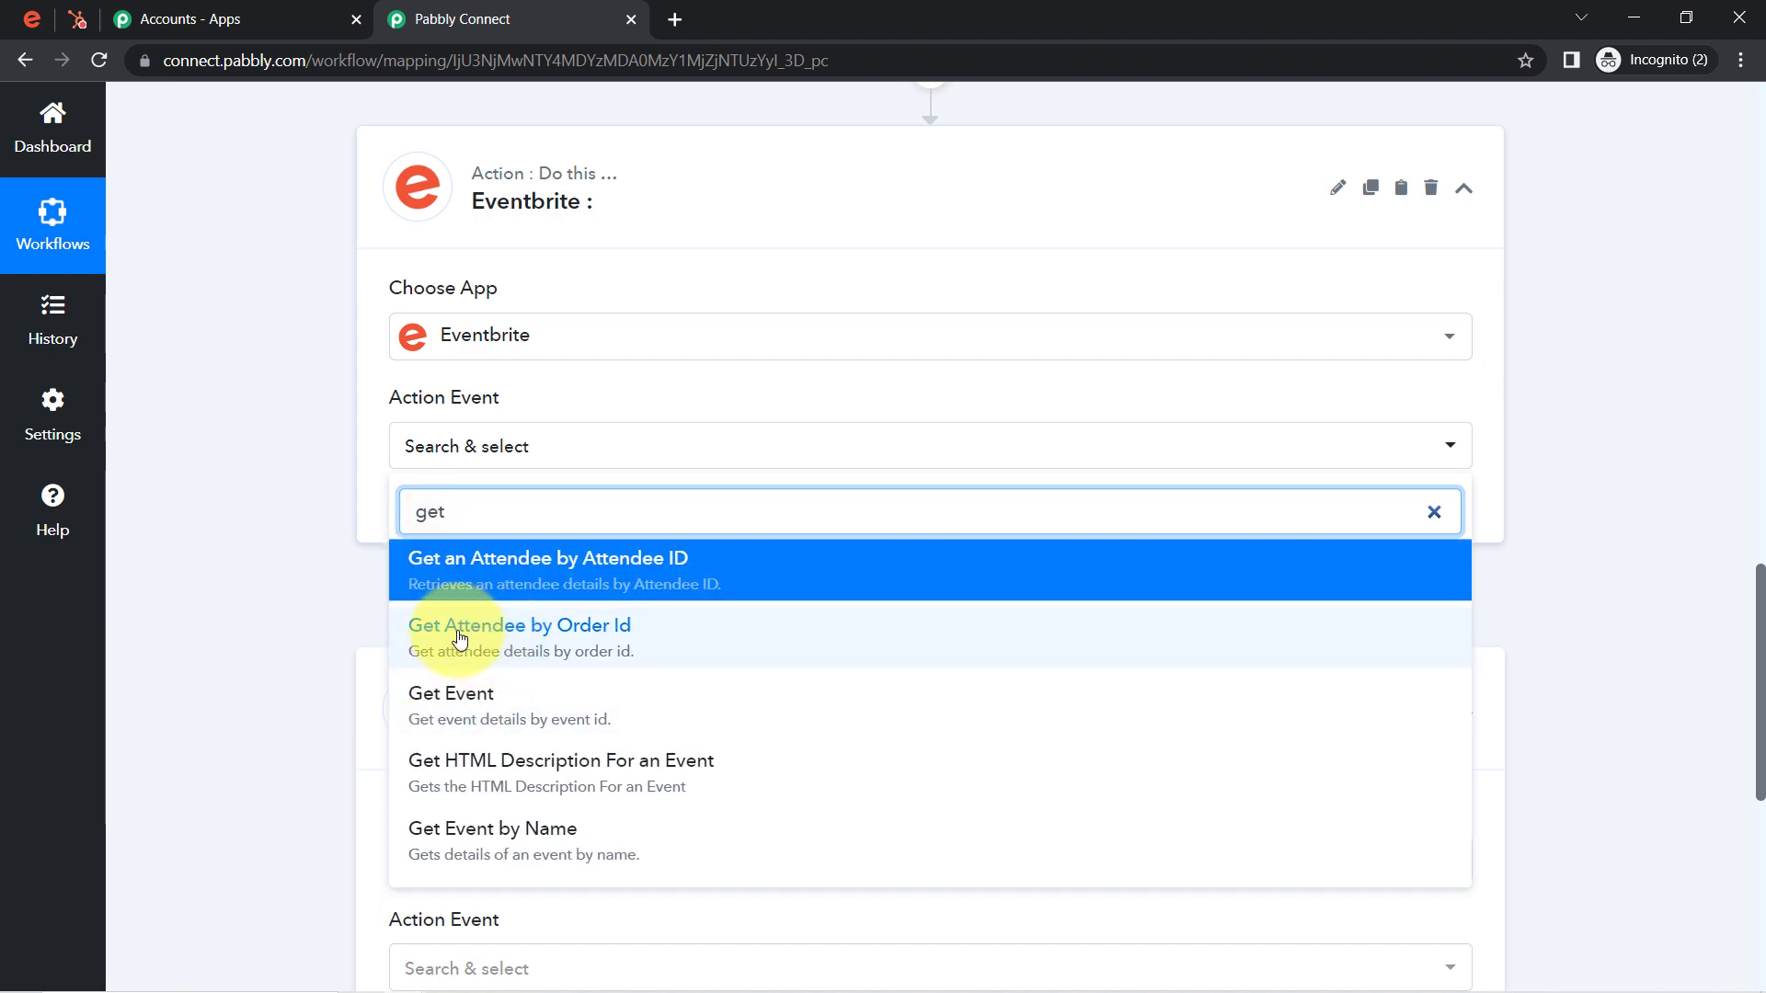
click(512, 644)
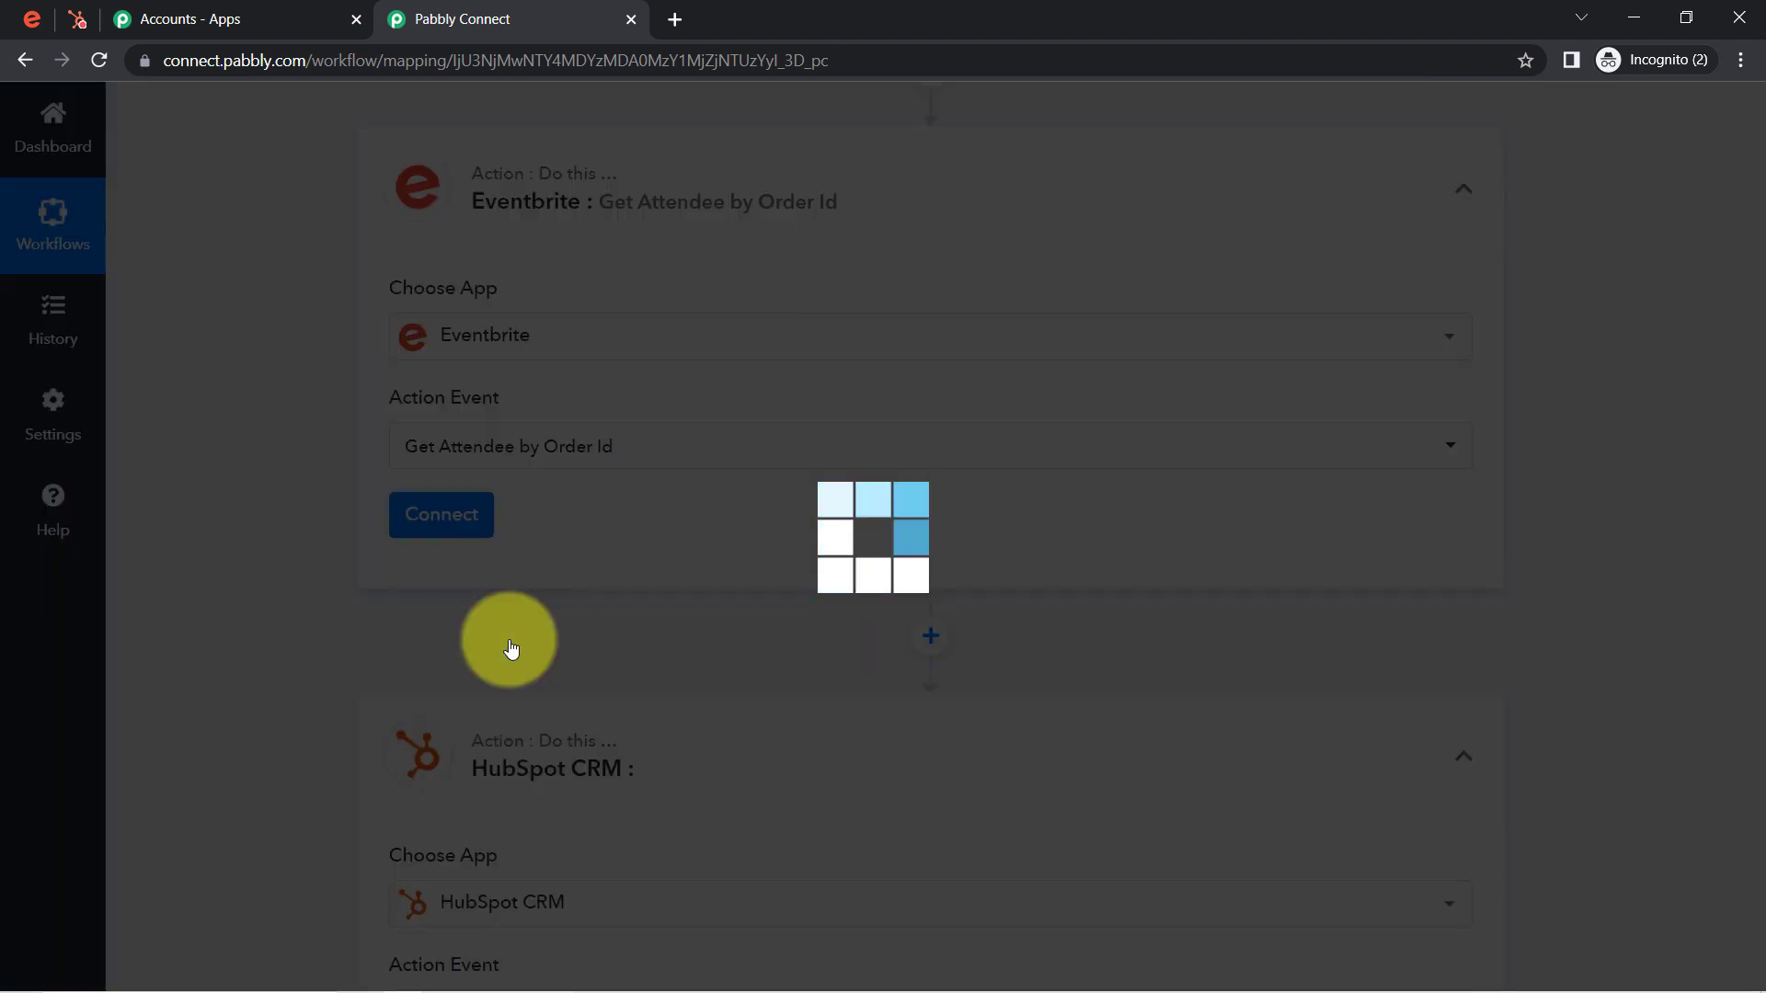
click(449, 515)
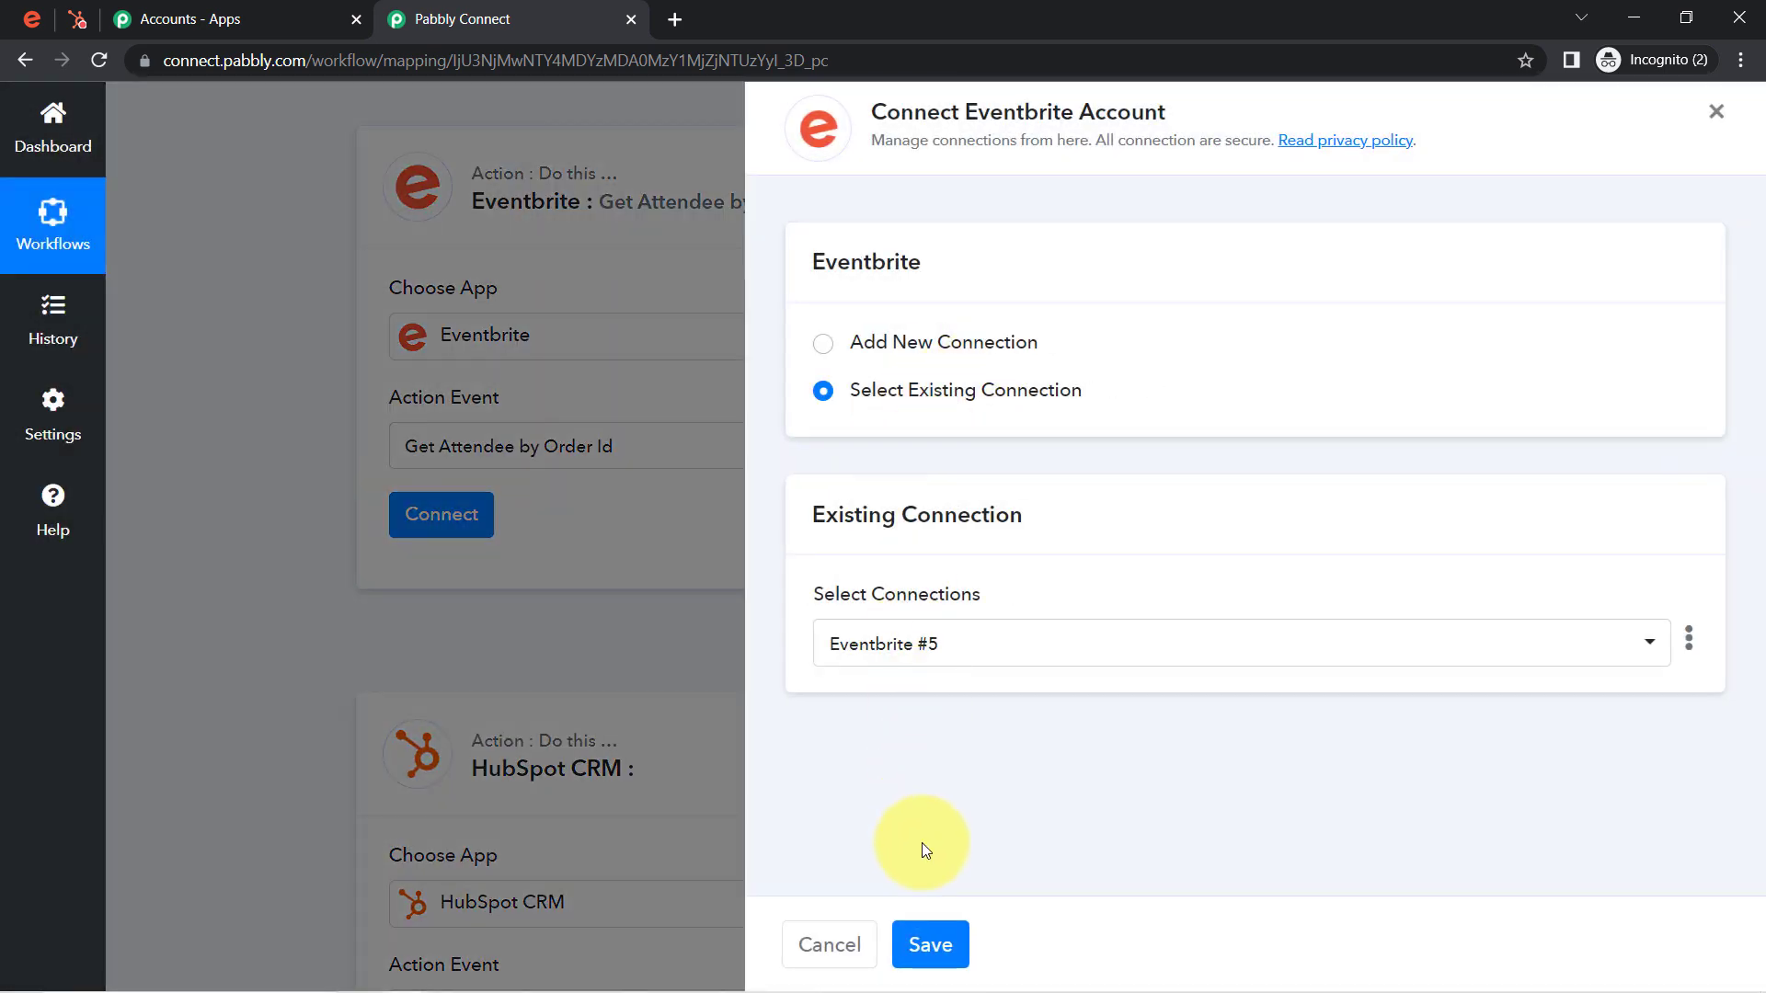
click(922, 945)
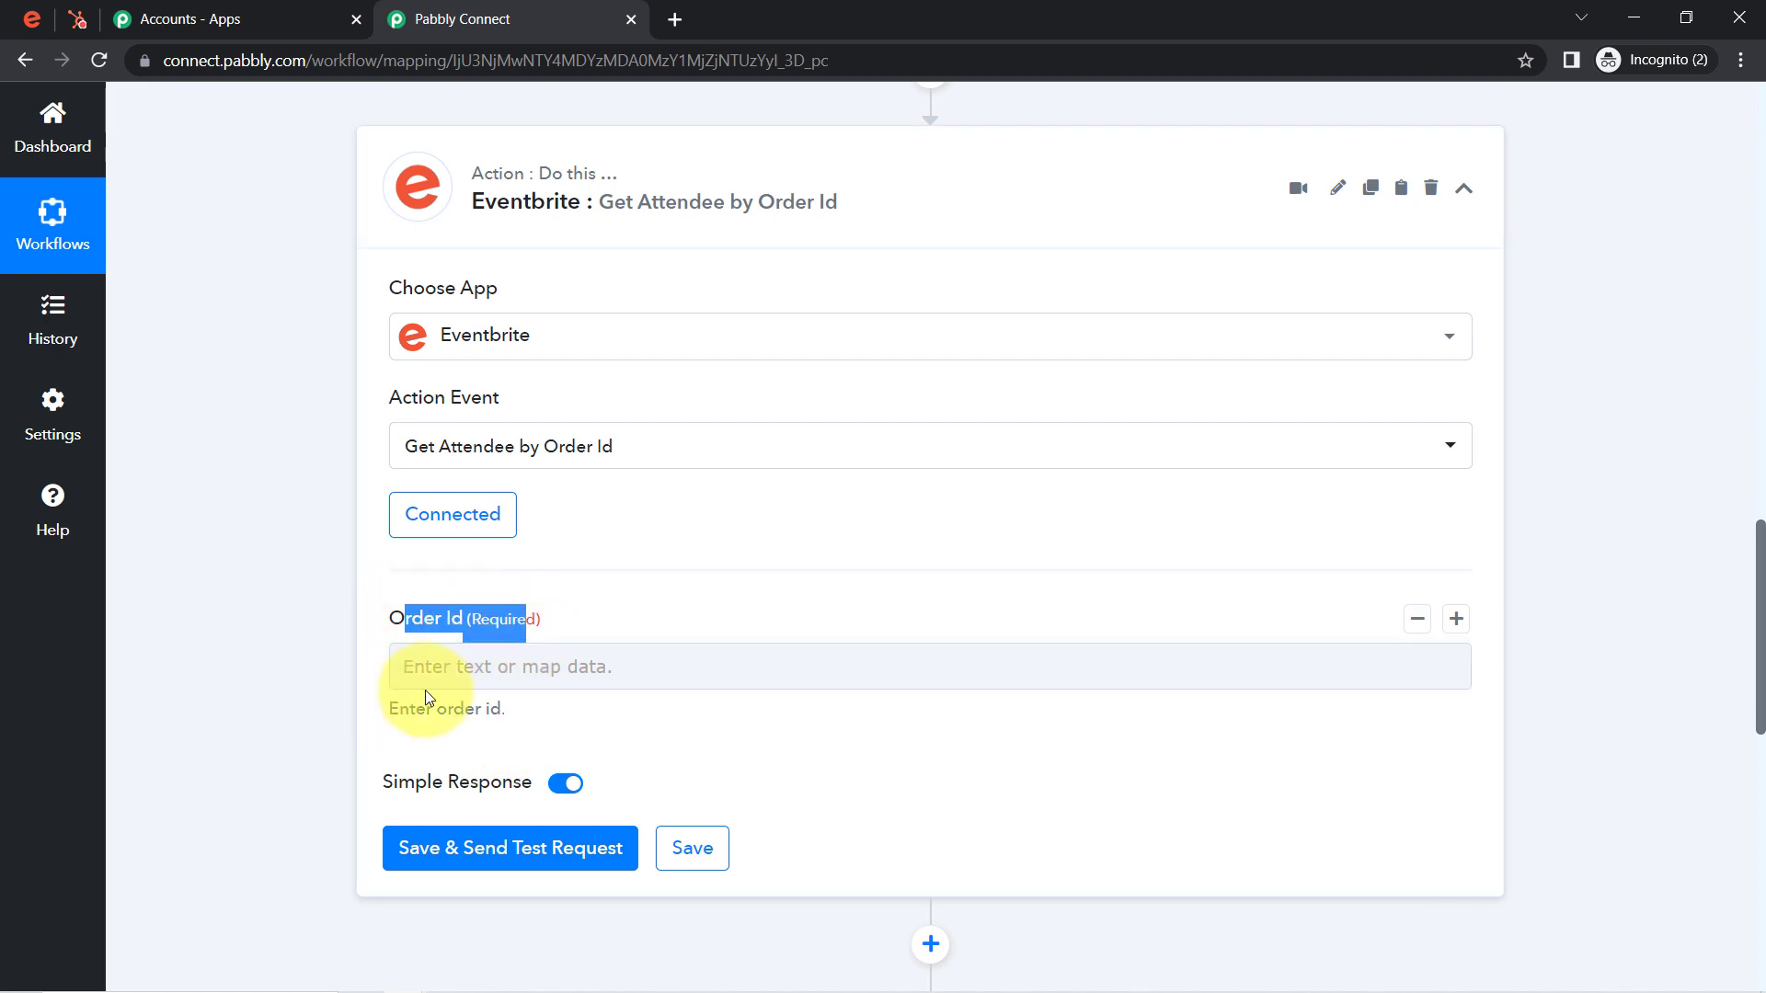
Step: Examine the order ID portion of the Api Url value in the trigger response for the required Order Id field
drag(1756, 610, 1756, 462)
triple_click(1210, 391)
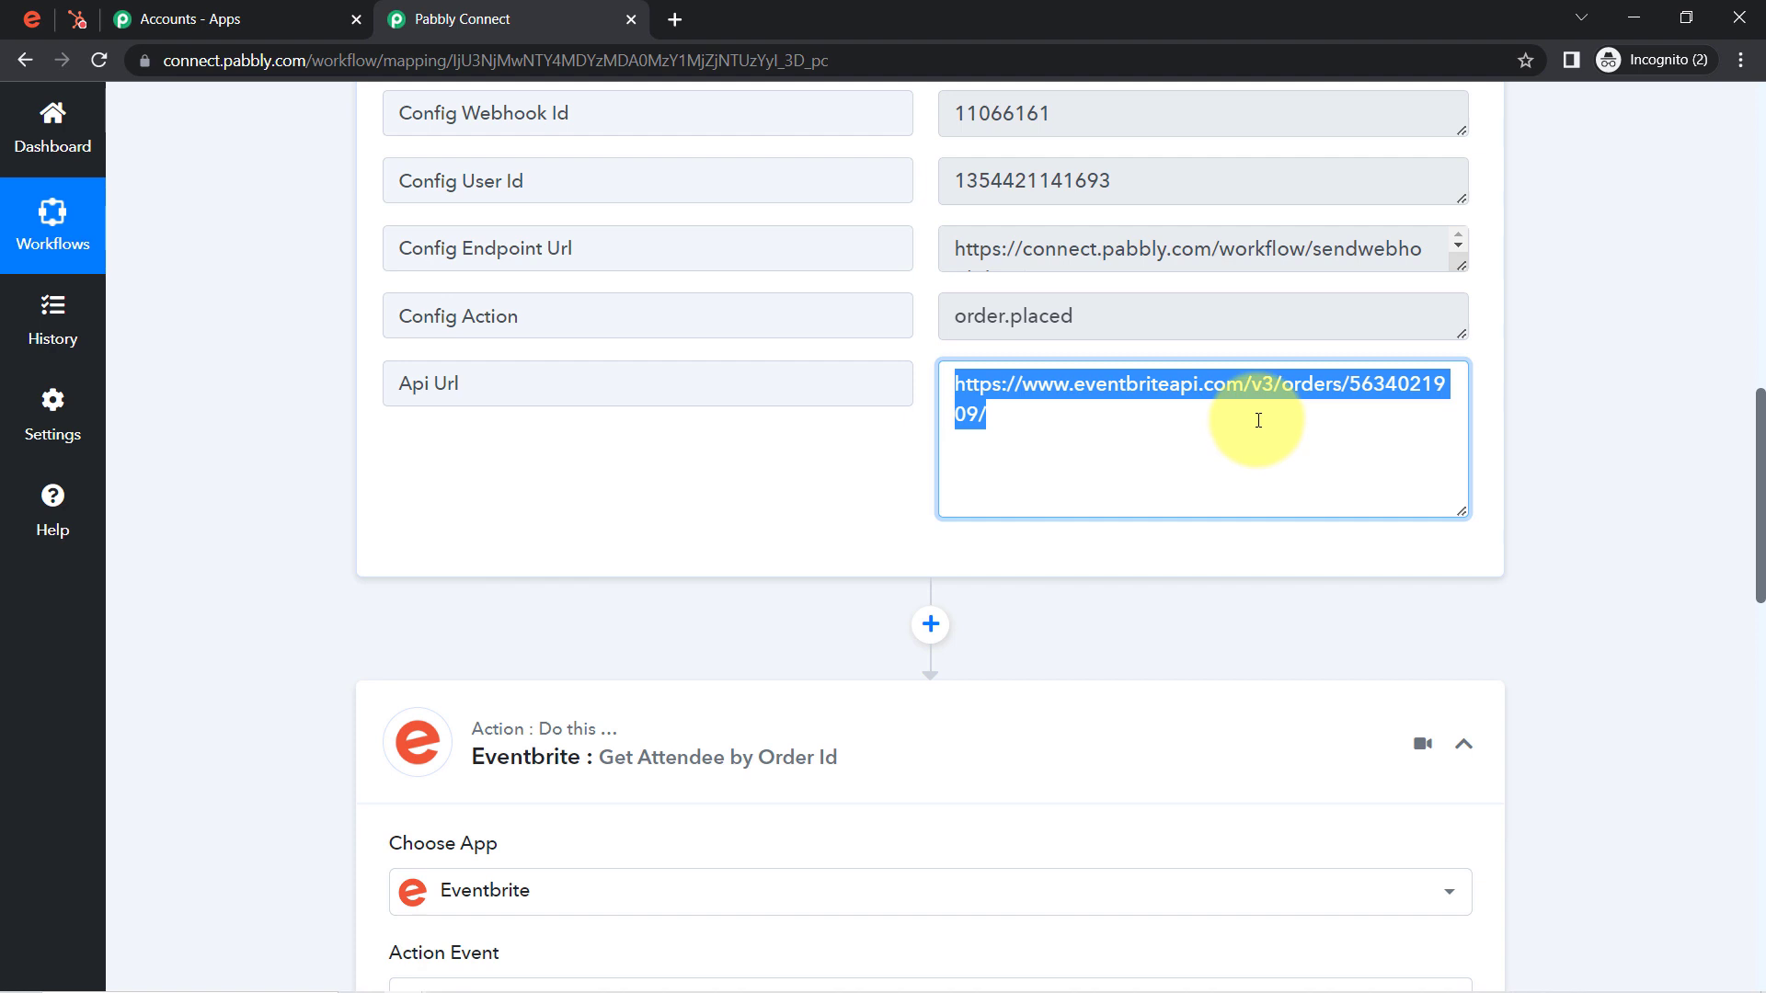
click(1347, 383)
drag(1347, 383, 929, 372)
click(980, 412)
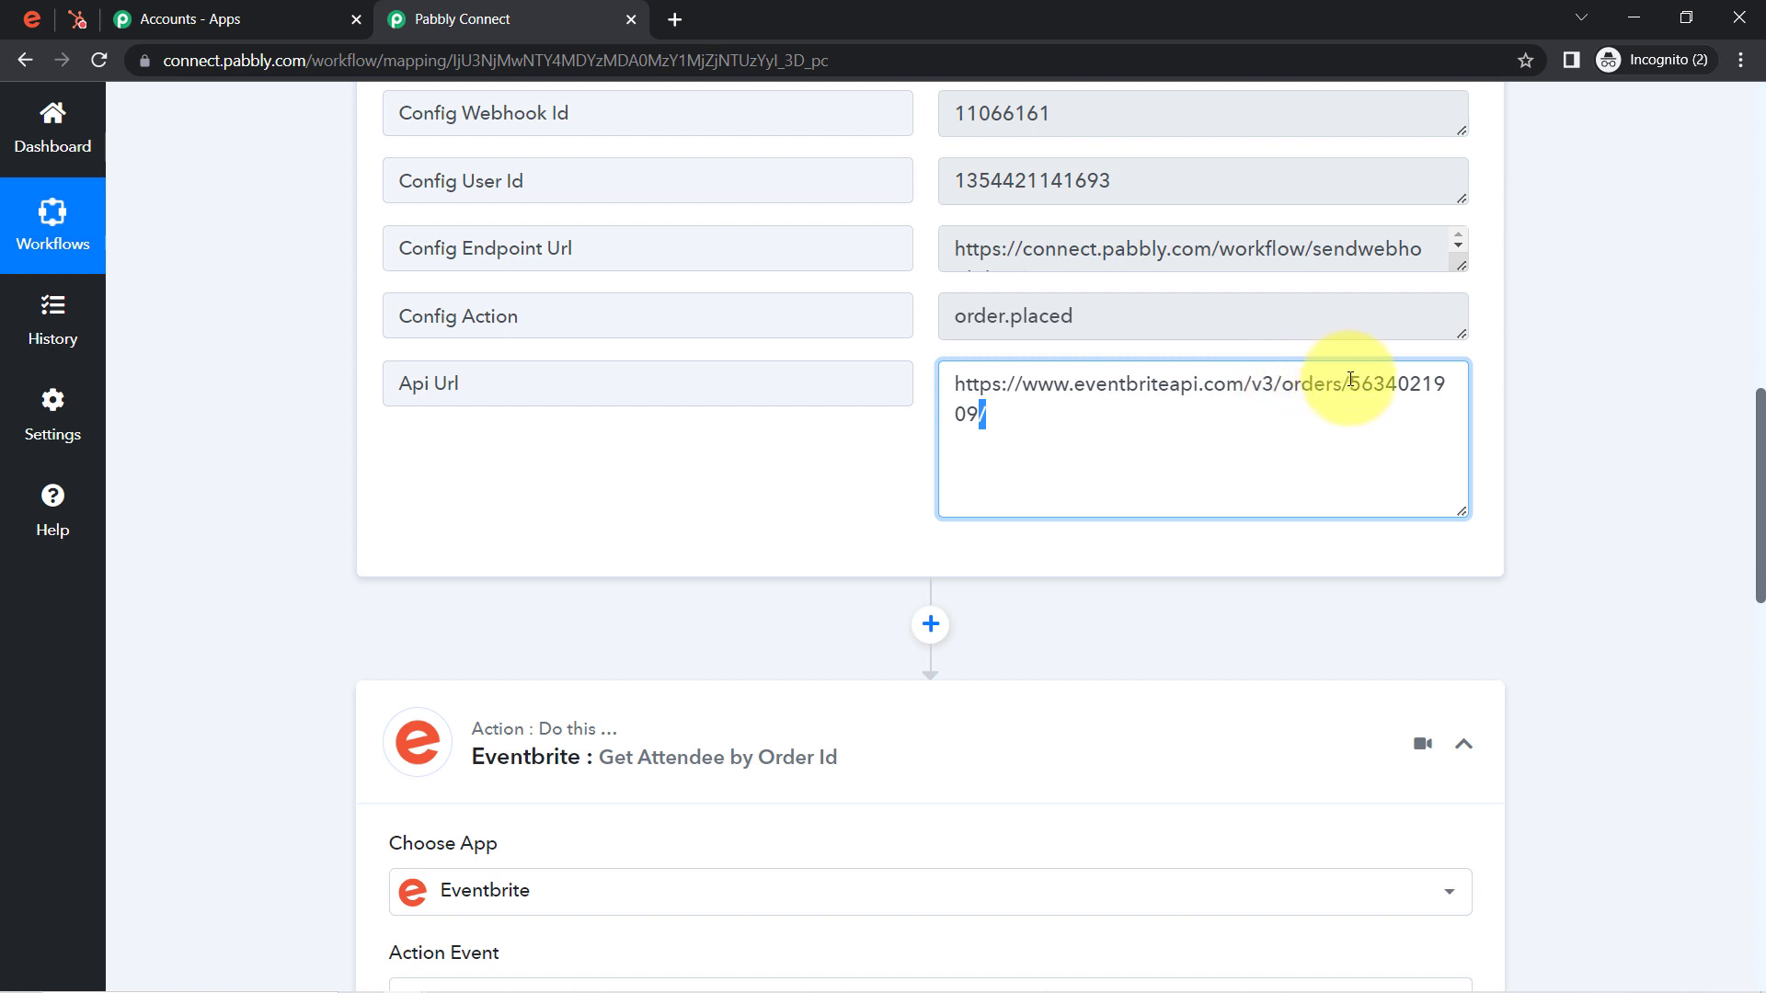
drag(1354, 382, 968, 425)
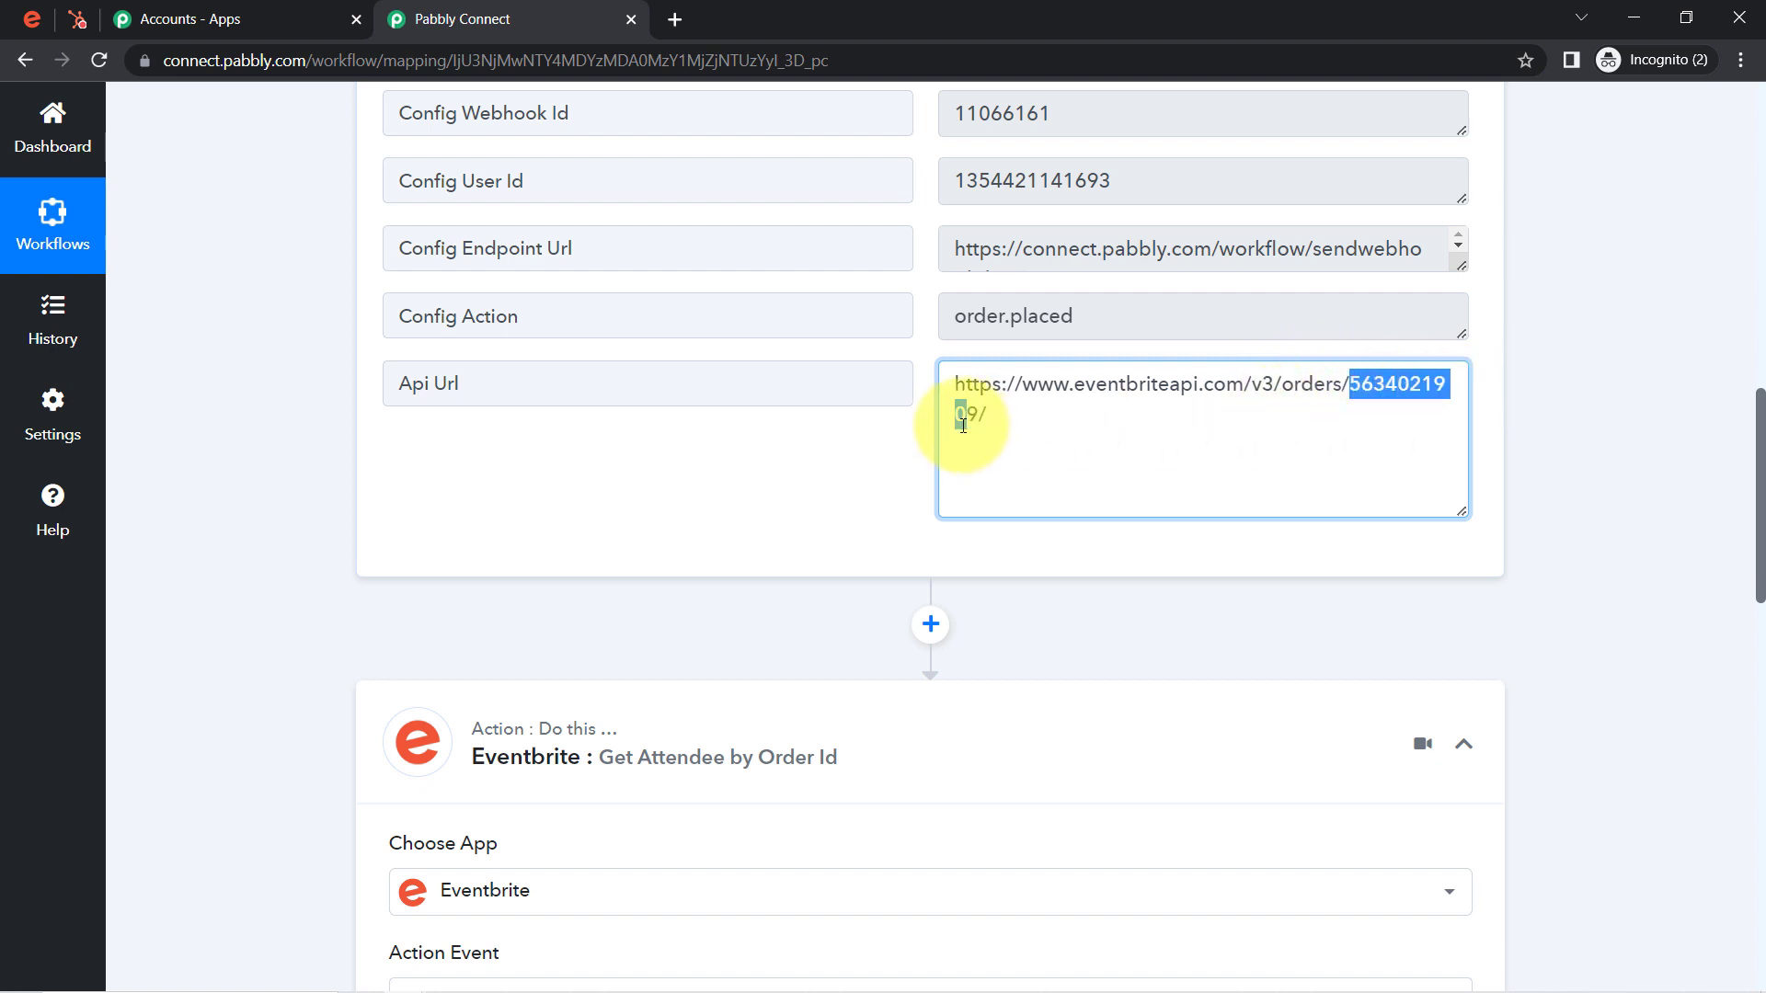
Step: Insert a Text Formatter by Pabbly action step between the Eventbrite trigger and the Get Attendee by Order Id step
click(929, 627)
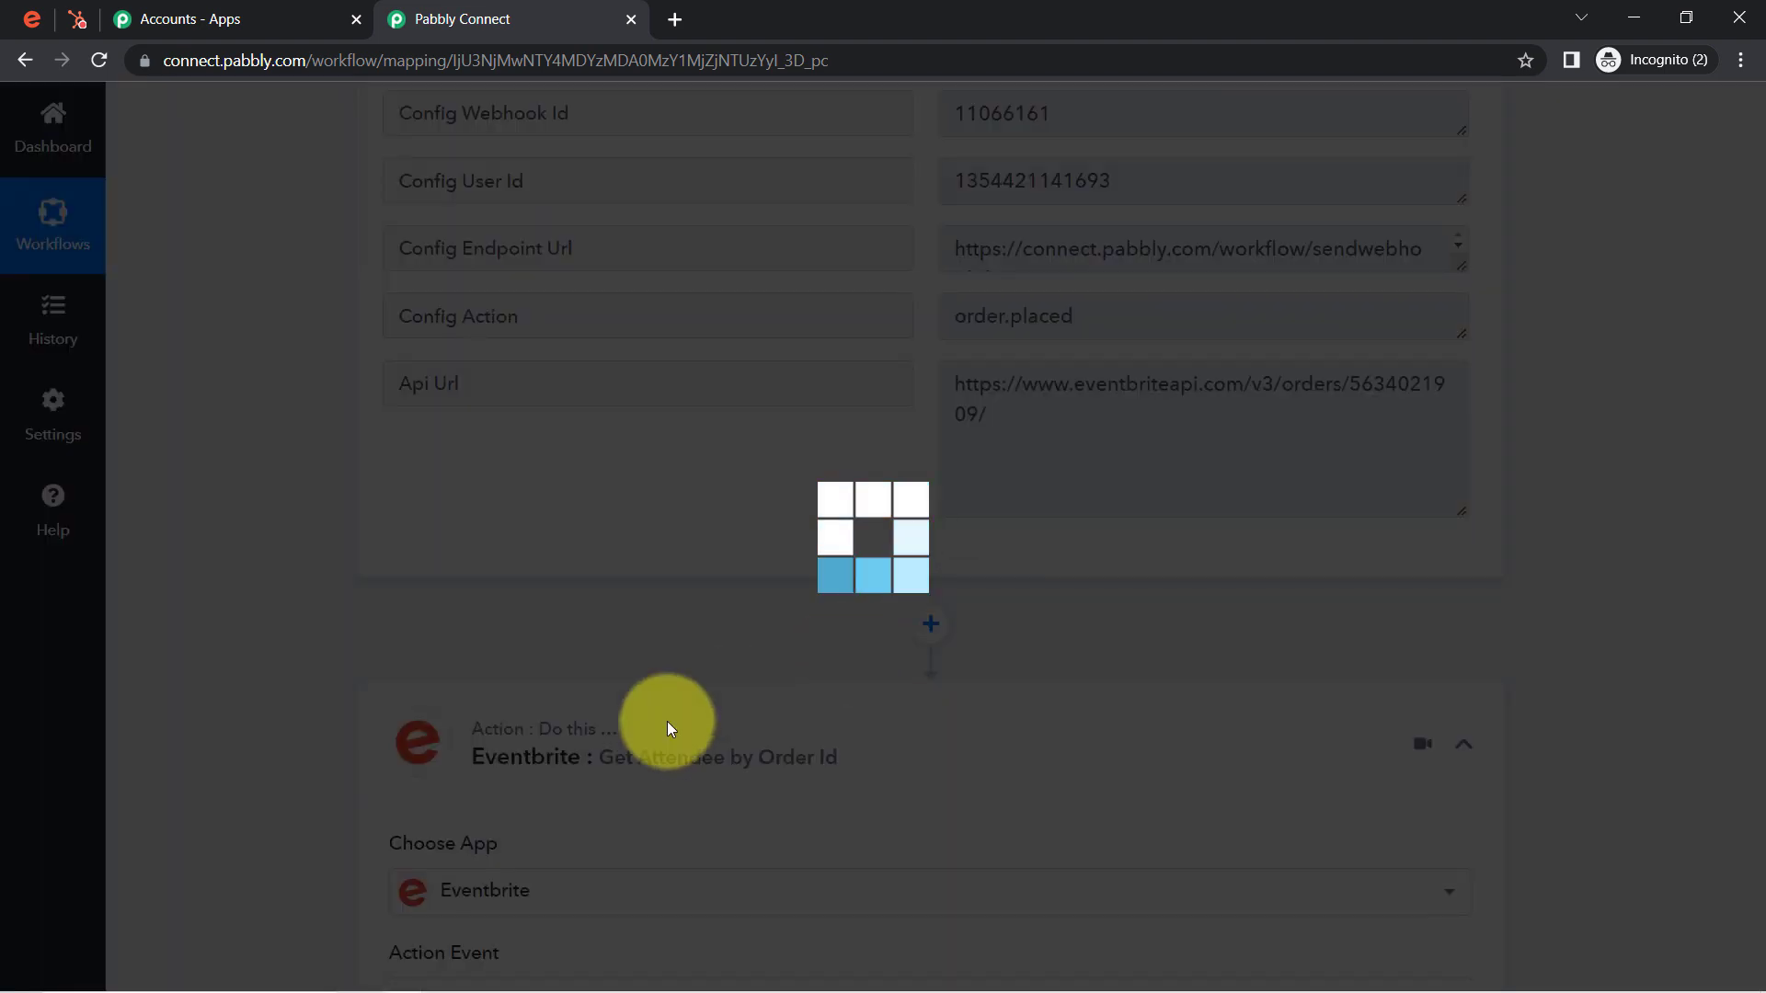
scroll(888, 625, down, 1)
scroll(888, 625, down, 3)
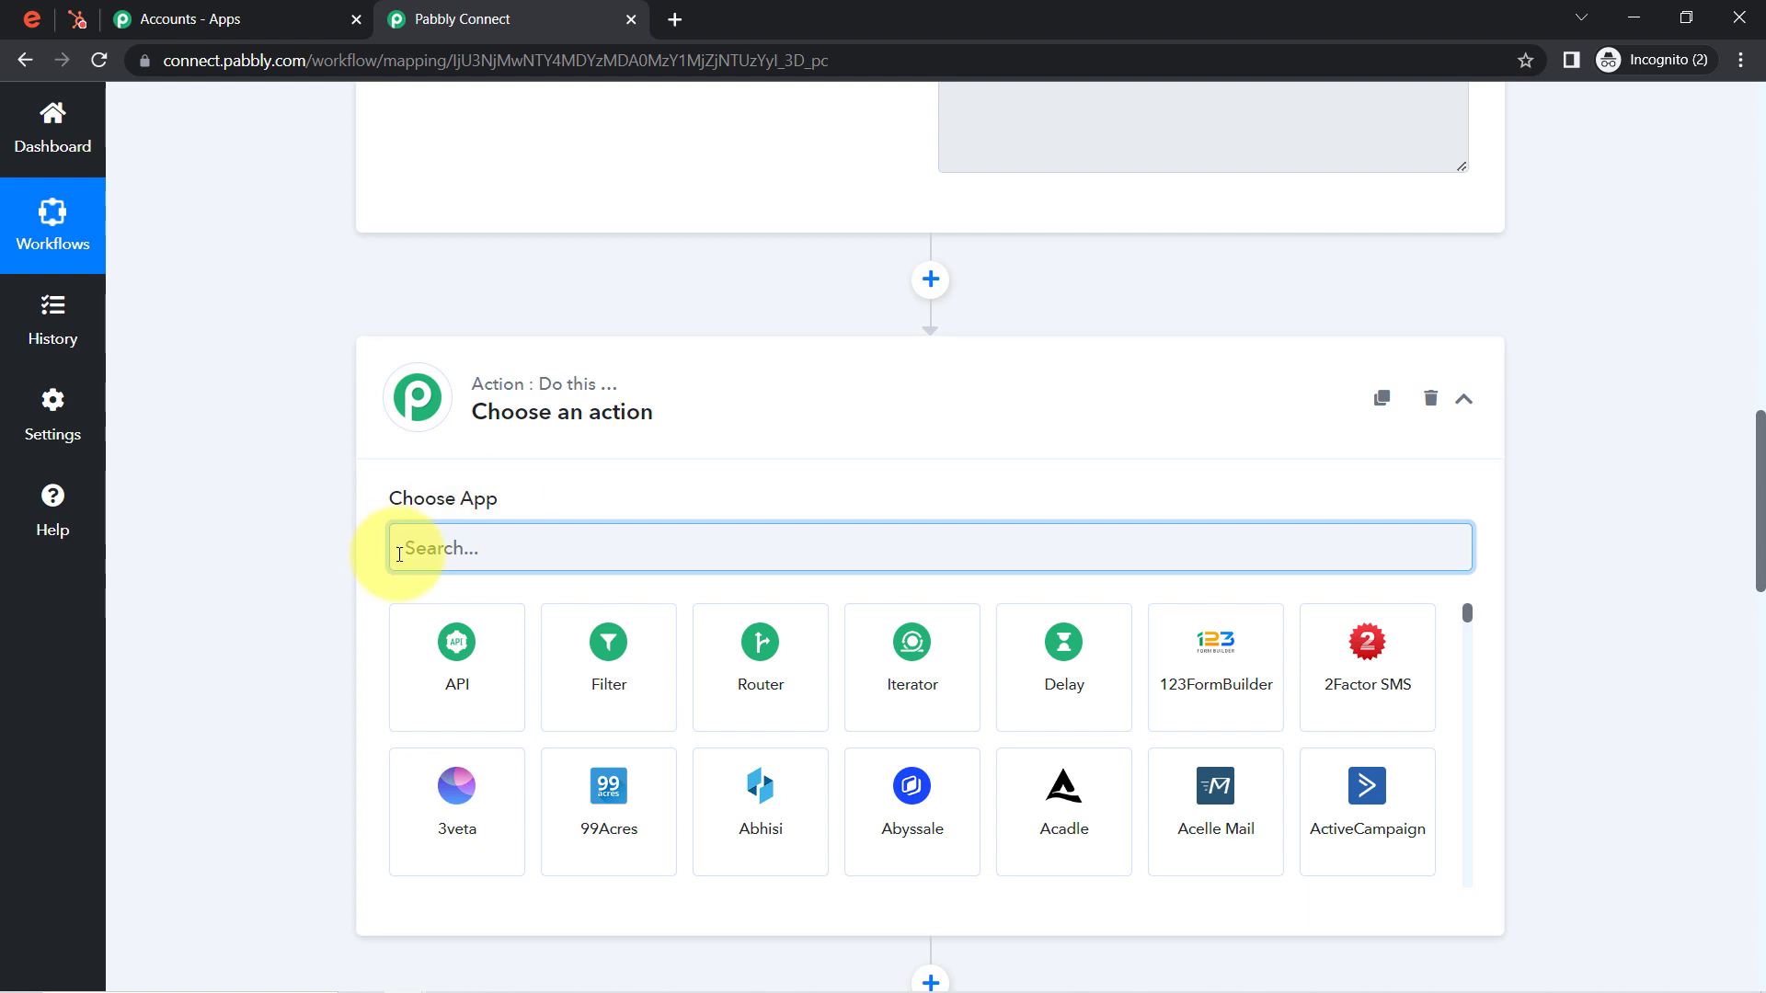
text(text)
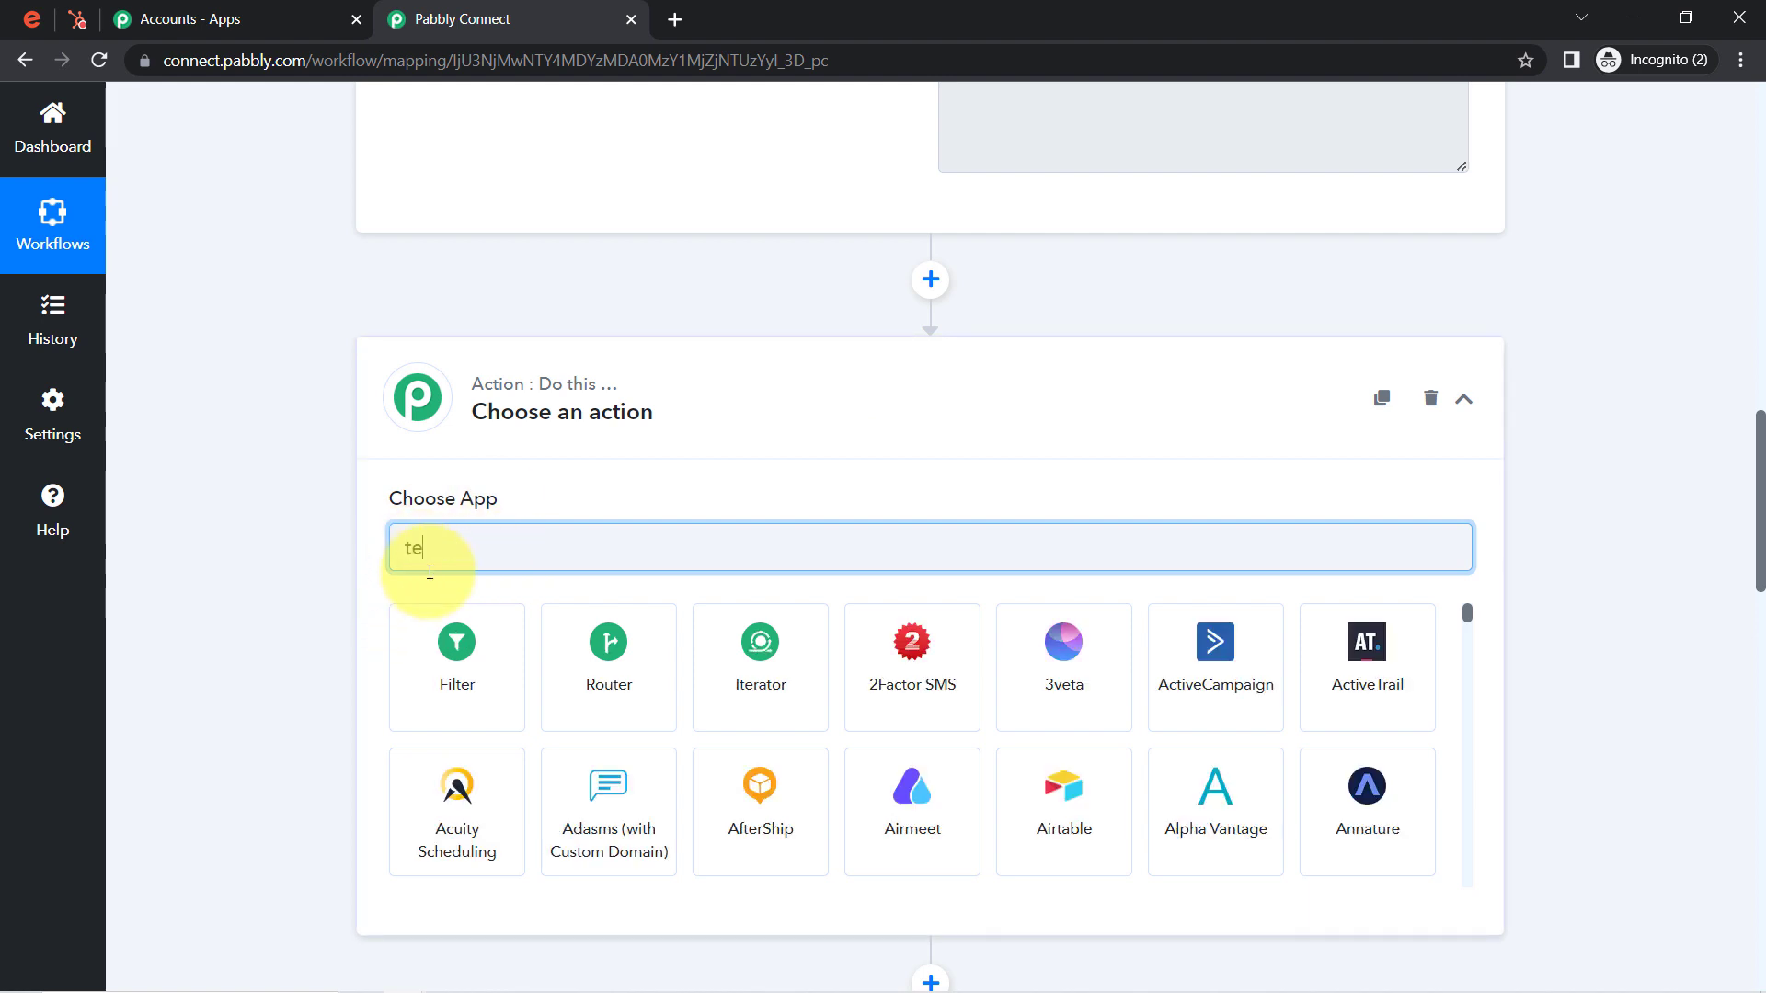
click(588, 657)
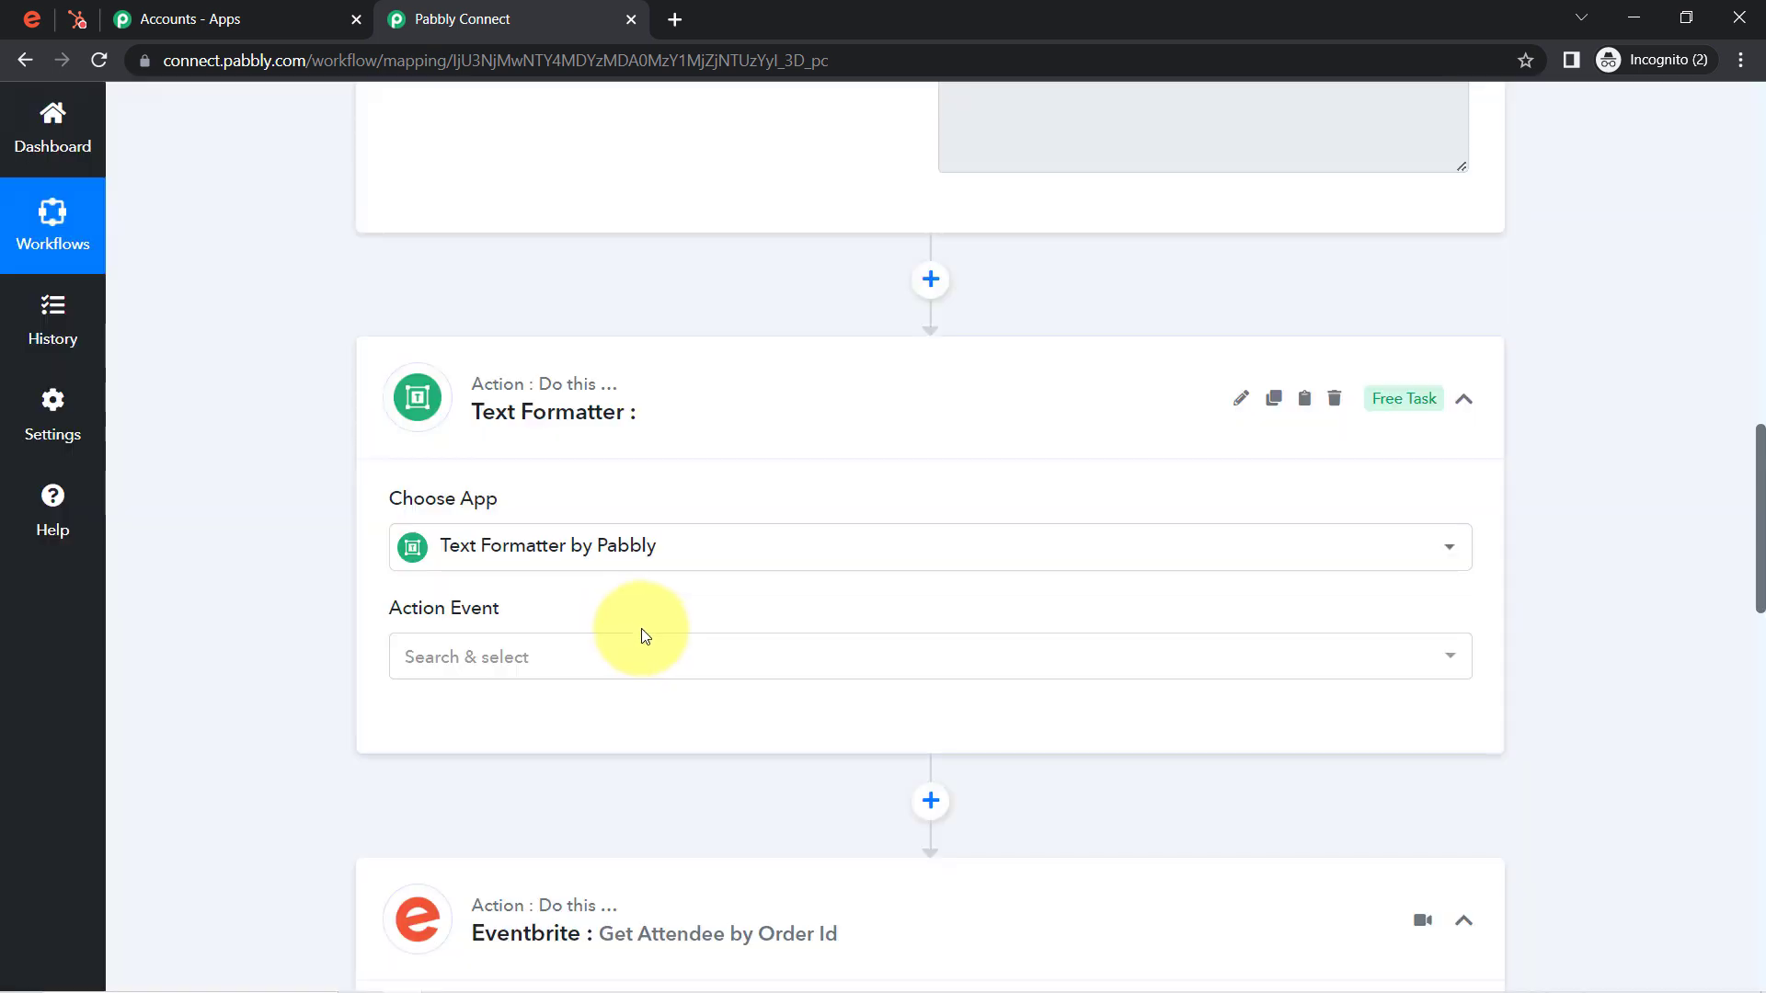
Step: Set the Text Formatter action event to Text Parser and connect it
click(406, 655)
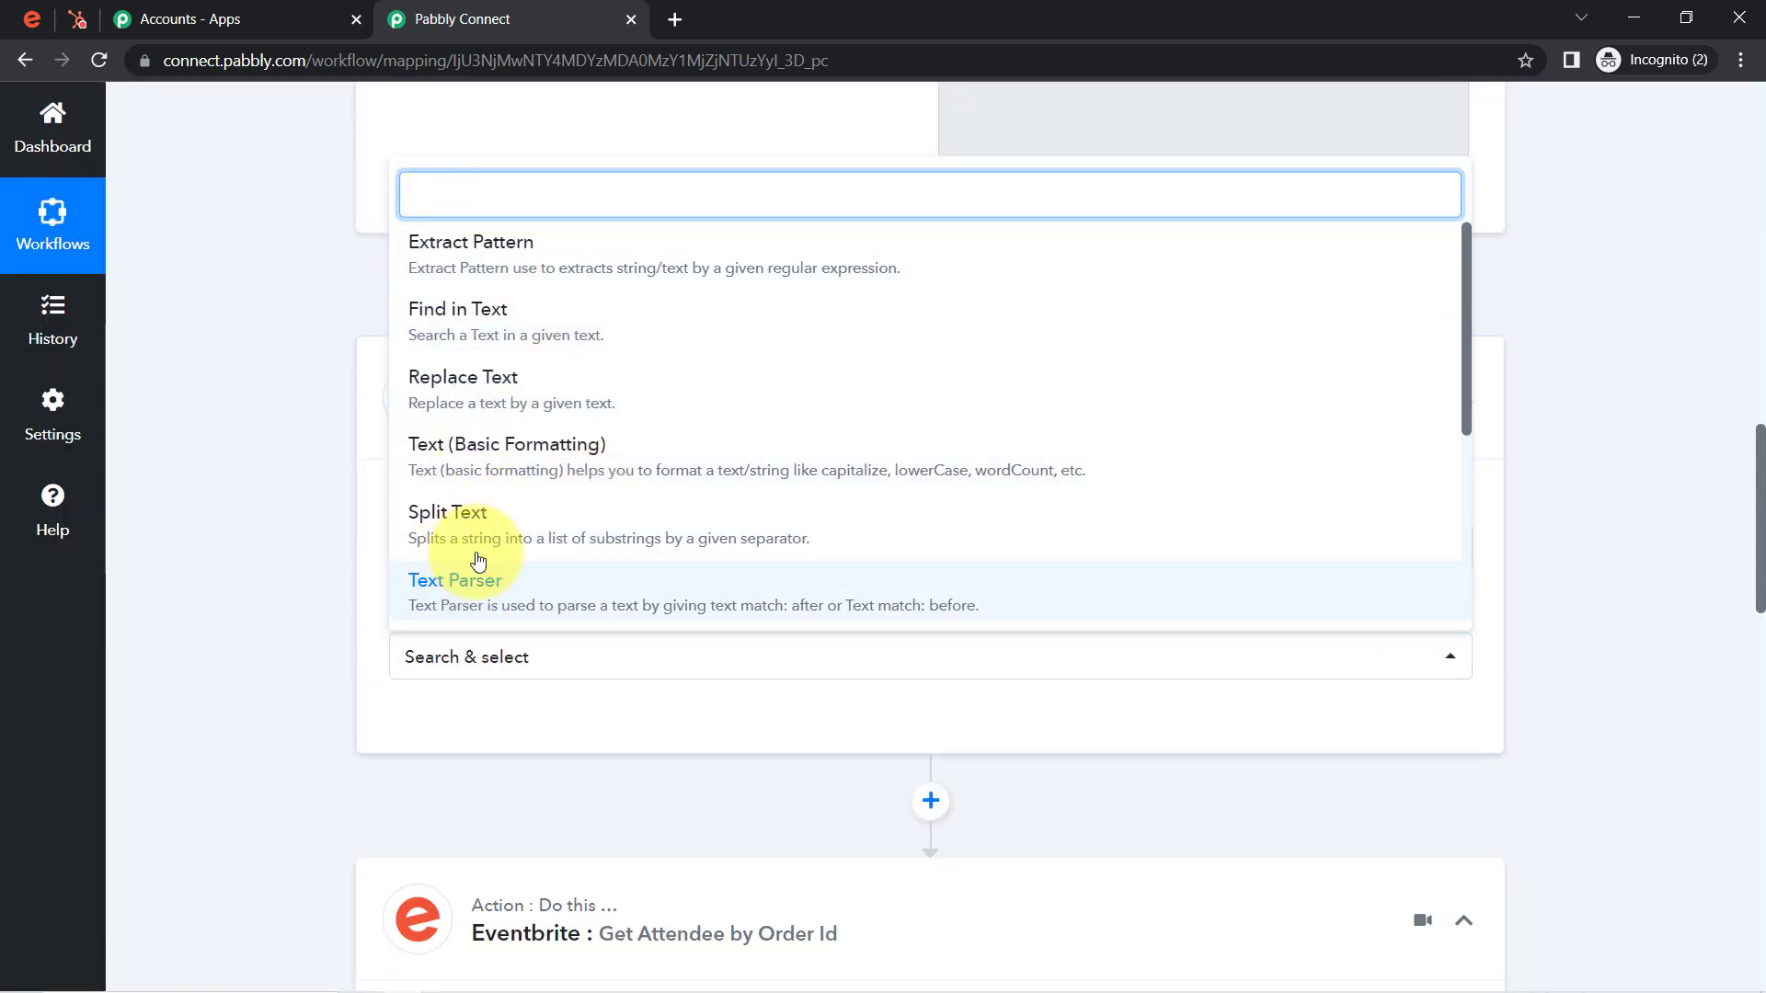
click(449, 588)
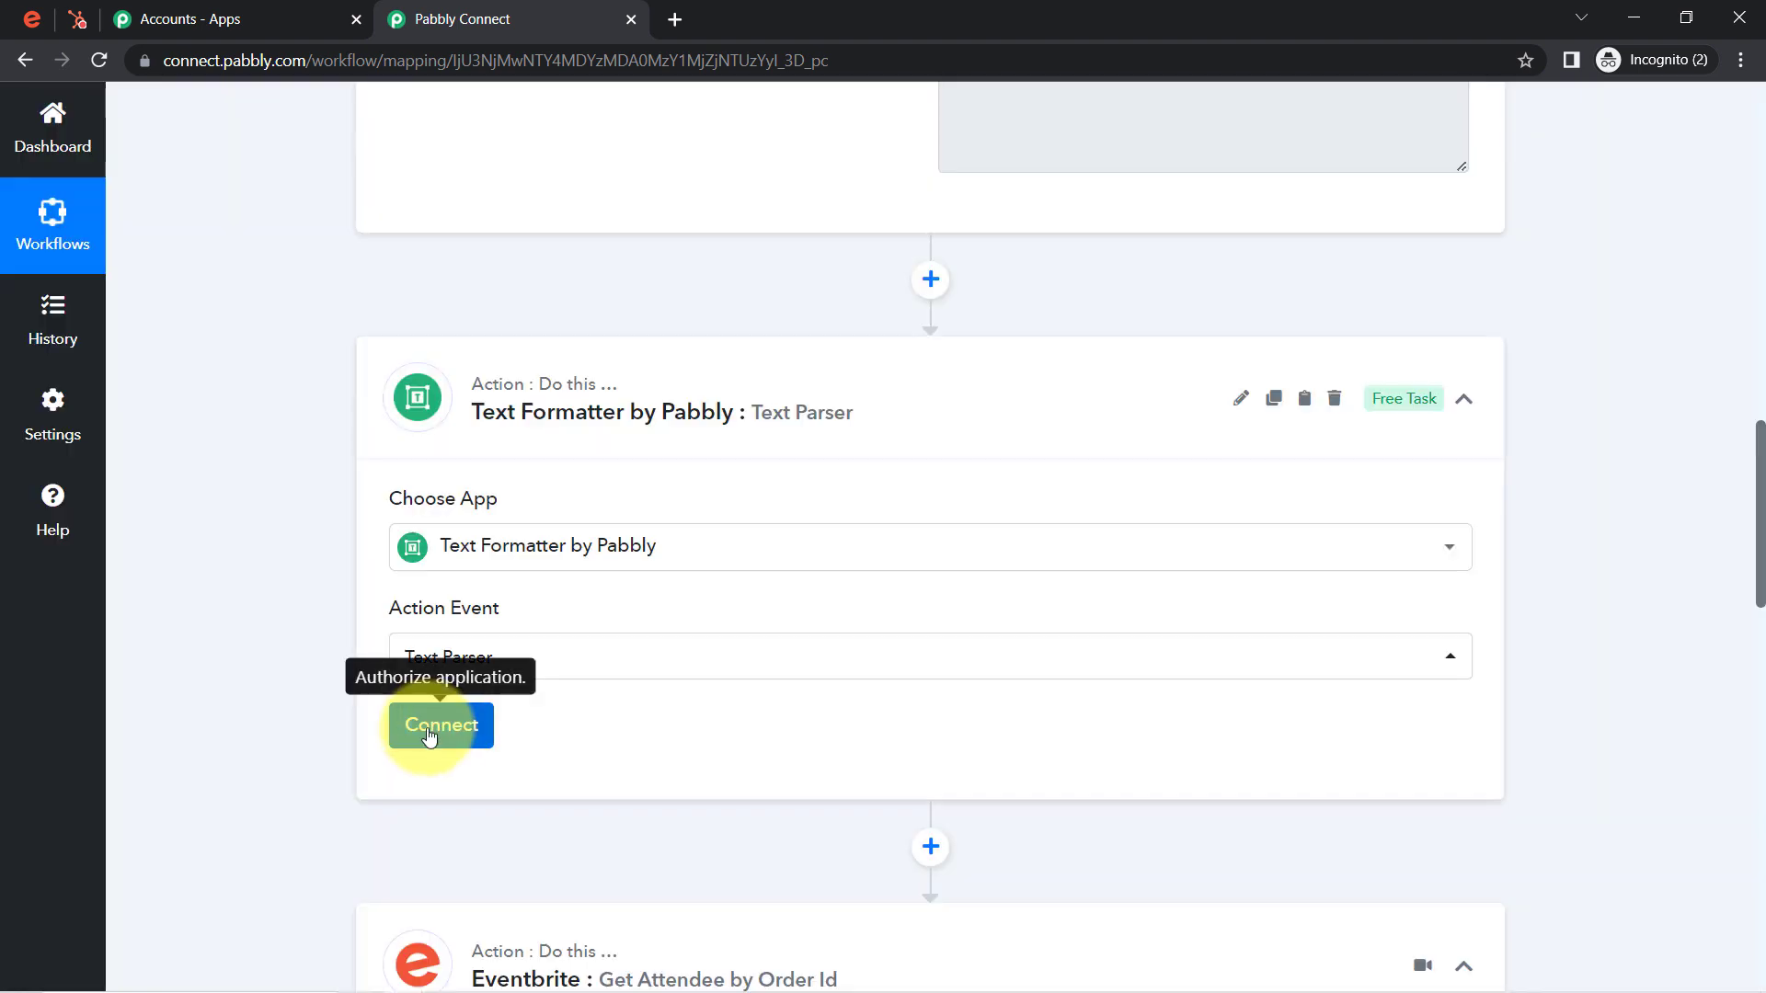
click(428, 733)
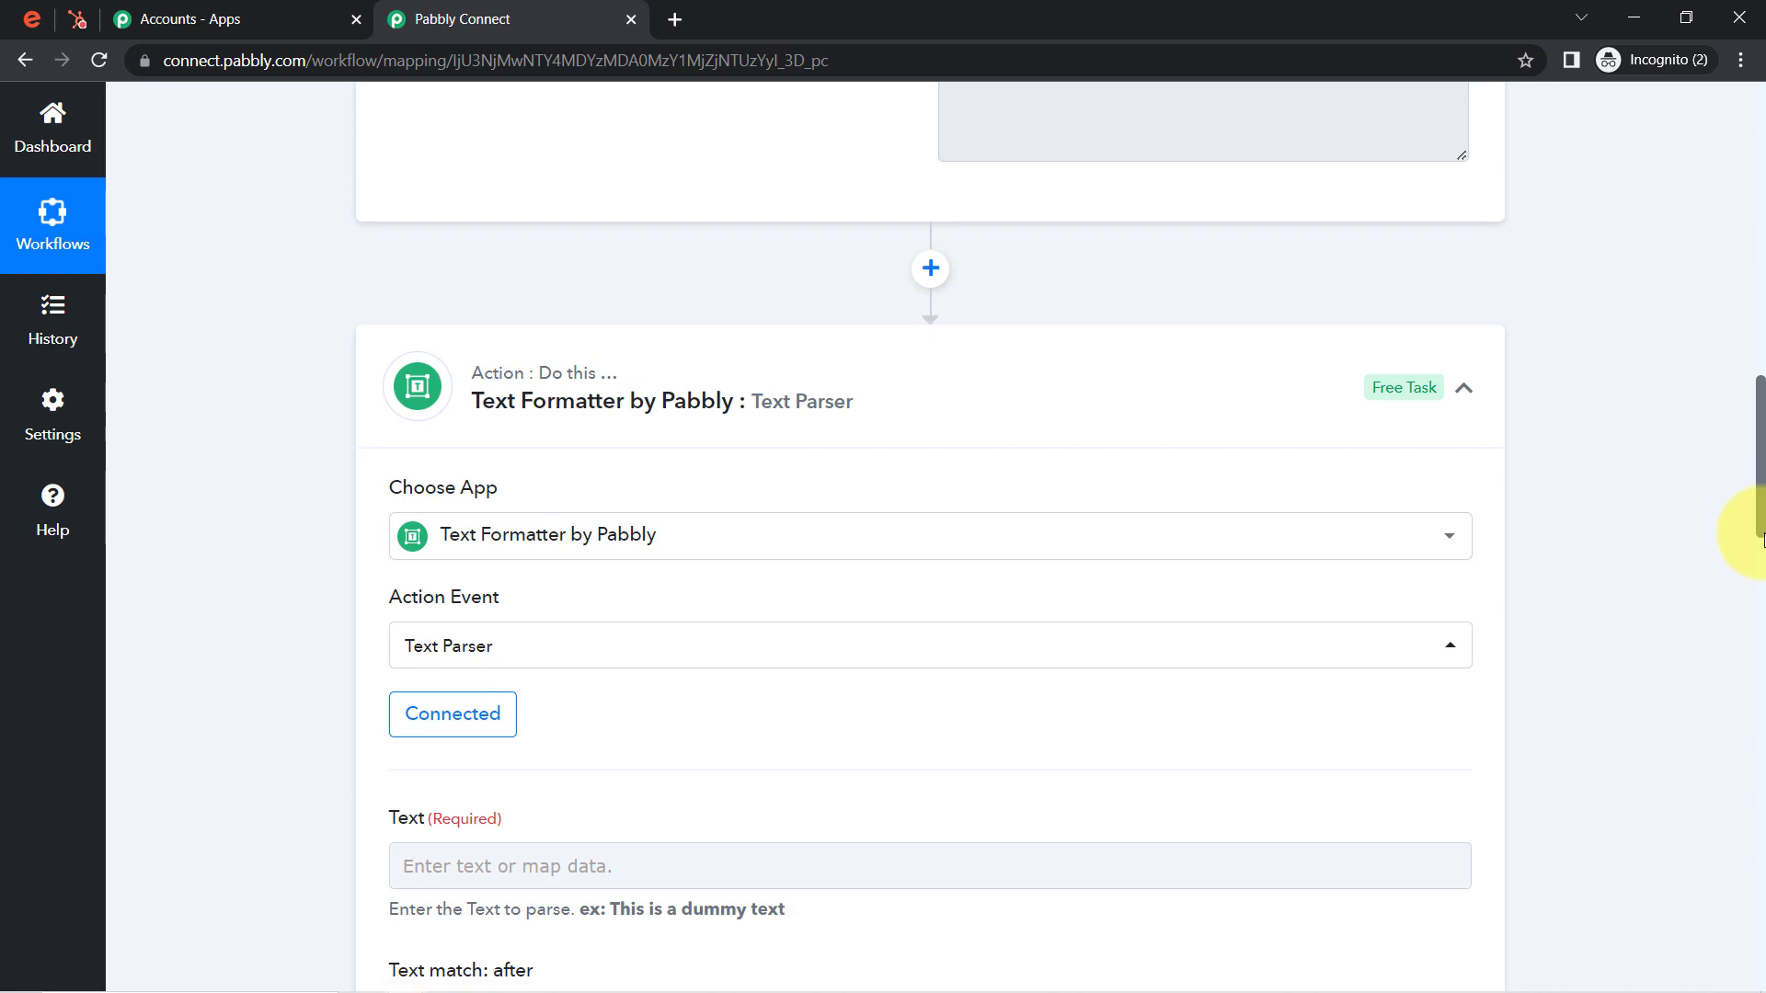
Step: Map the Text Parser's Text field to the Api Url from the Eventbrite New Order step
drag(1758, 505, 1738, 611)
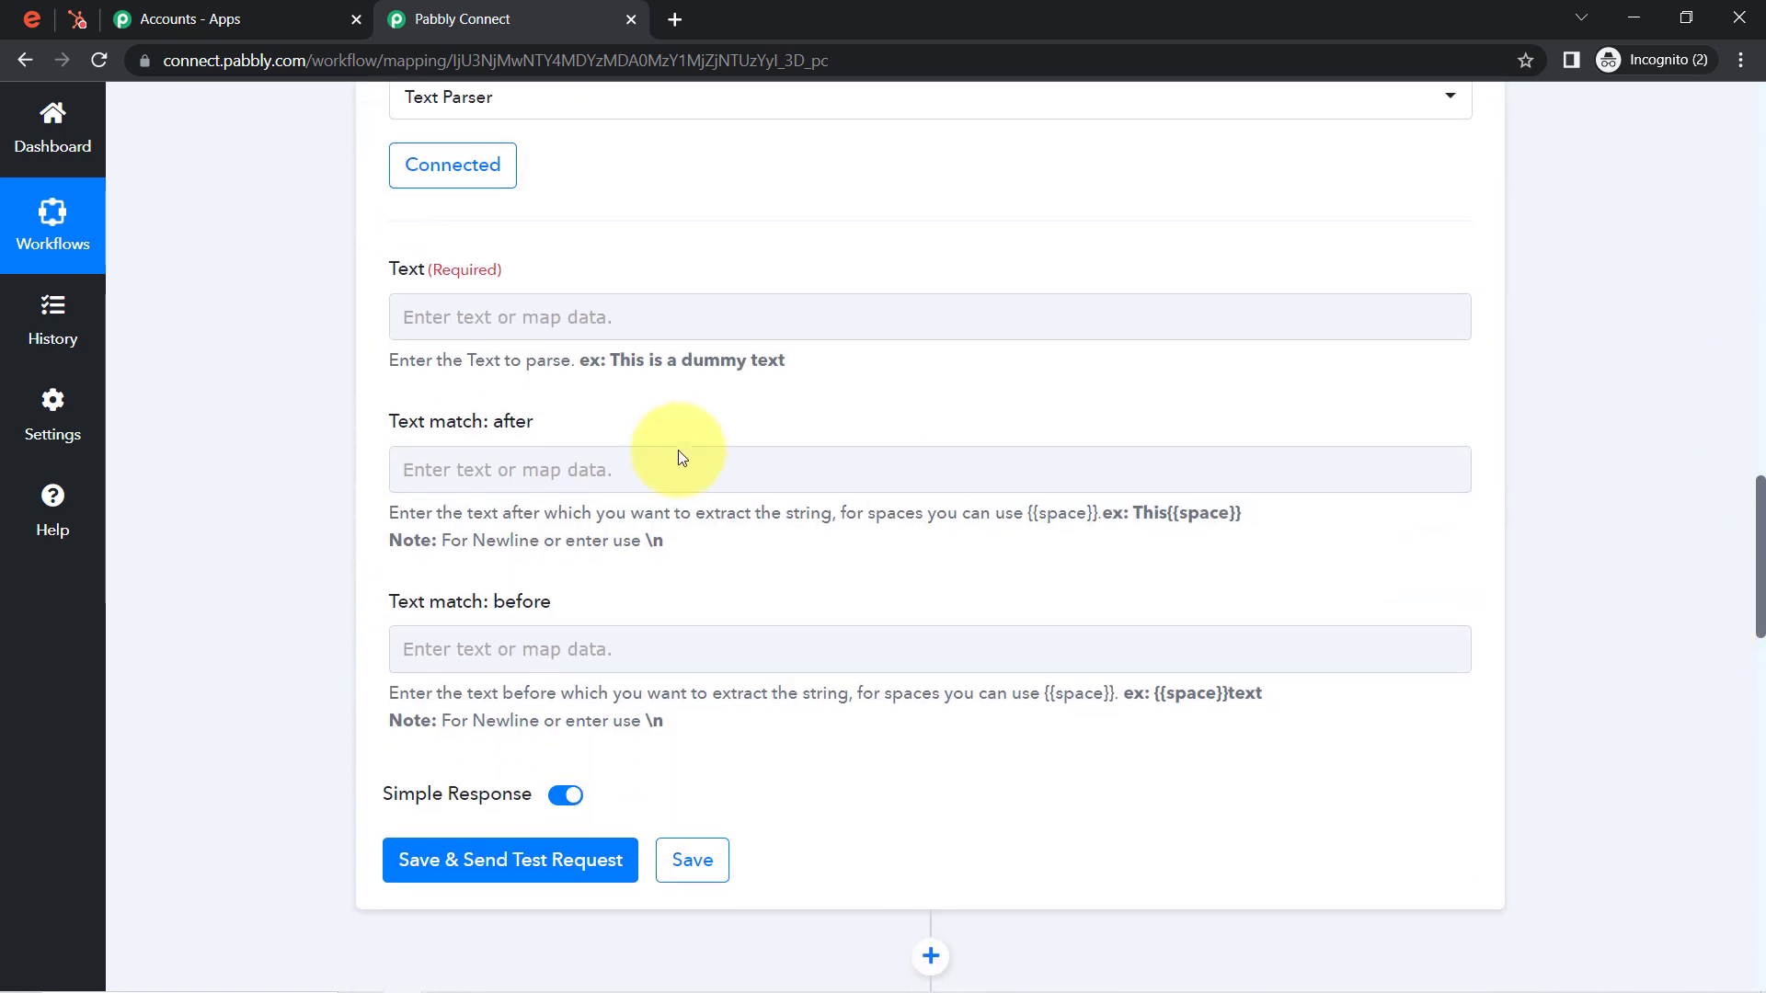
click(489, 320)
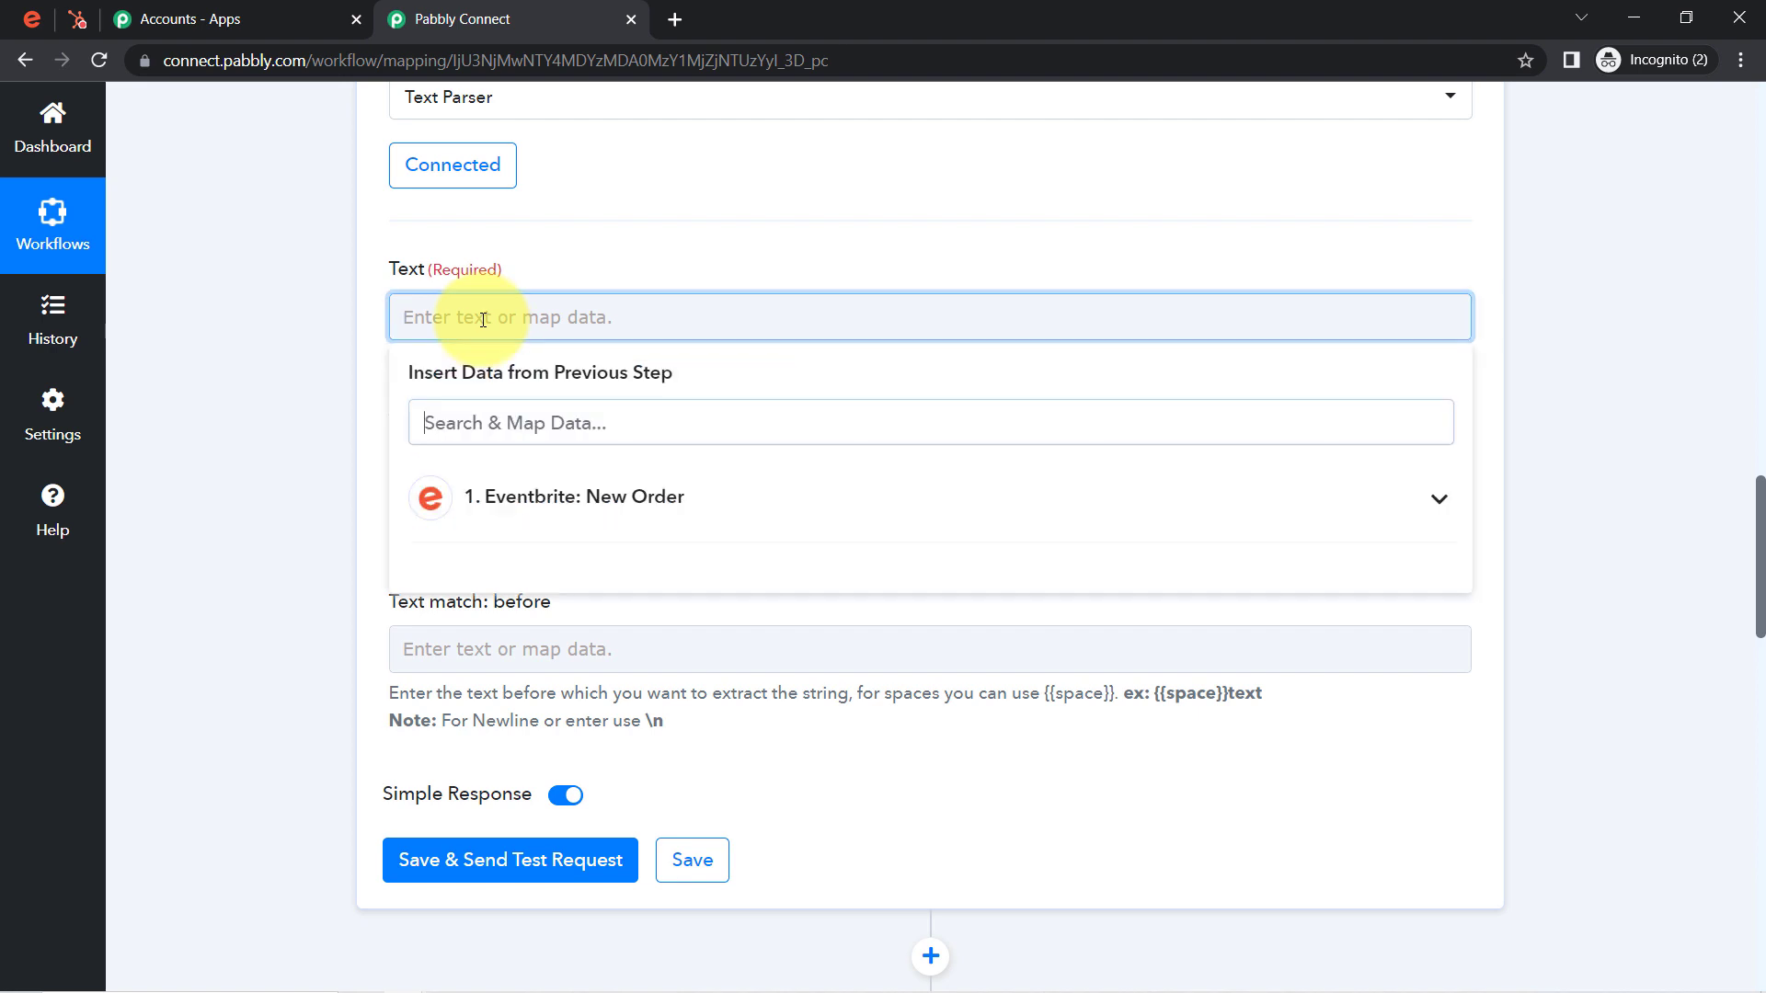
click(510, 497)
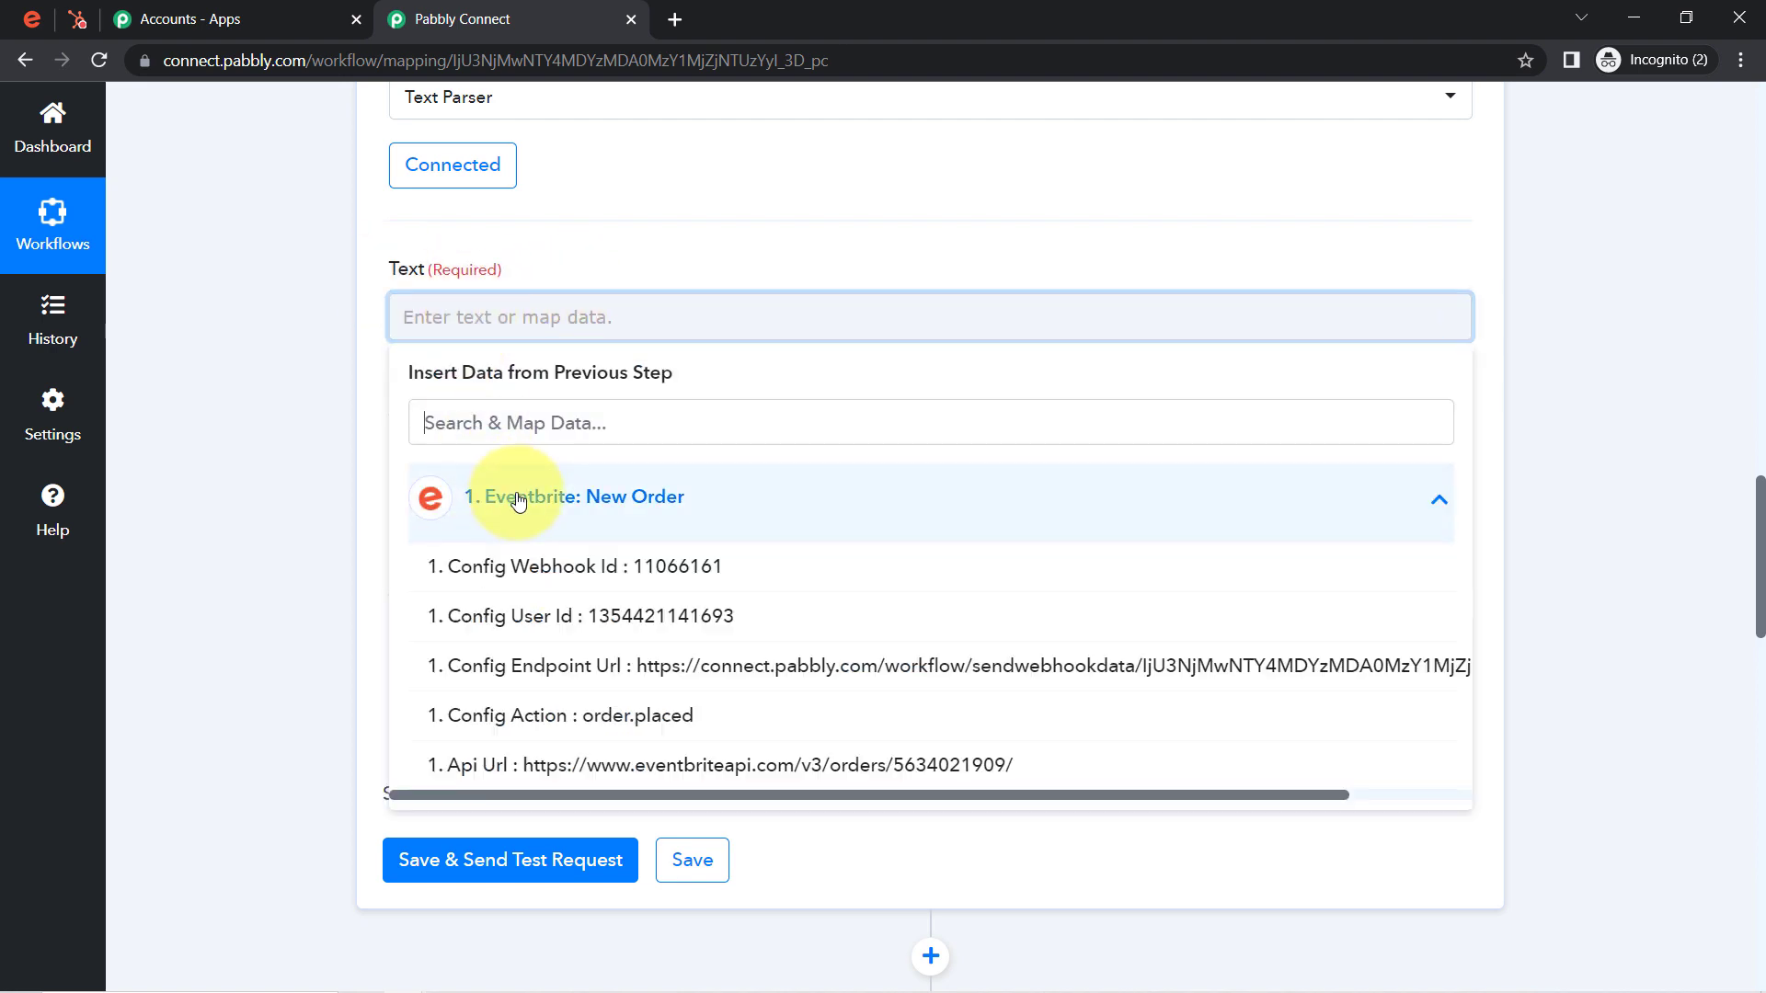
click(642, 766)
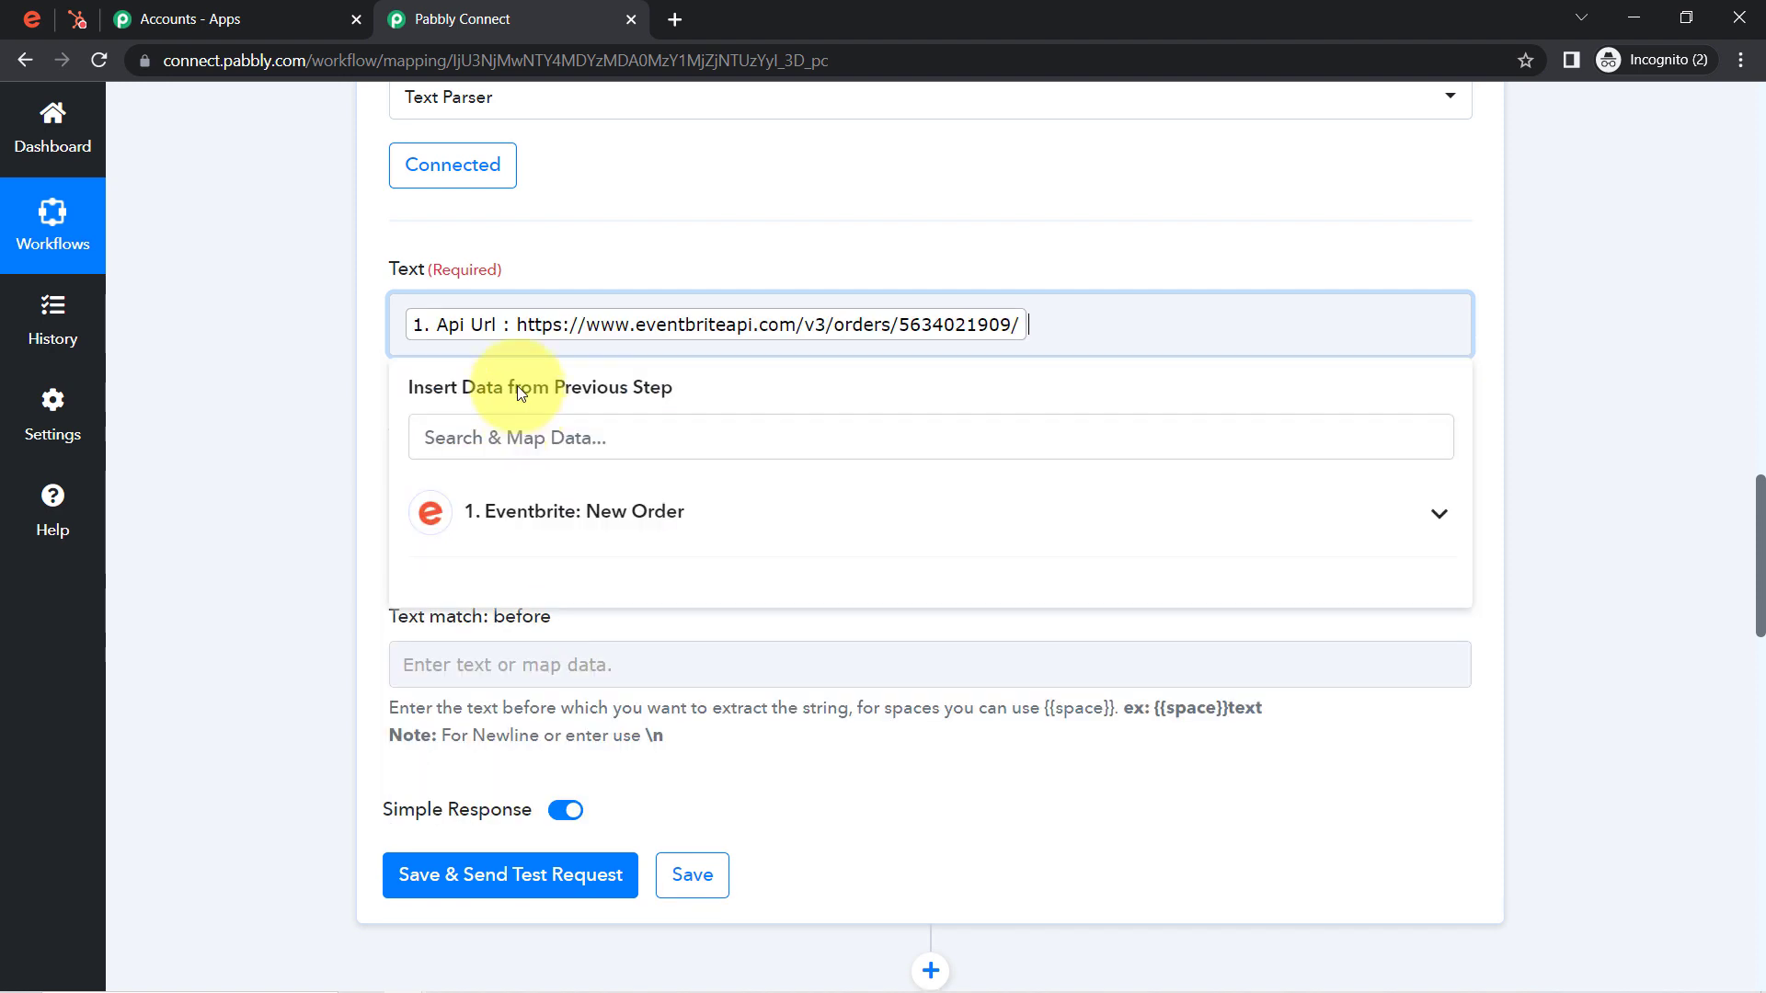
click(327, 428)
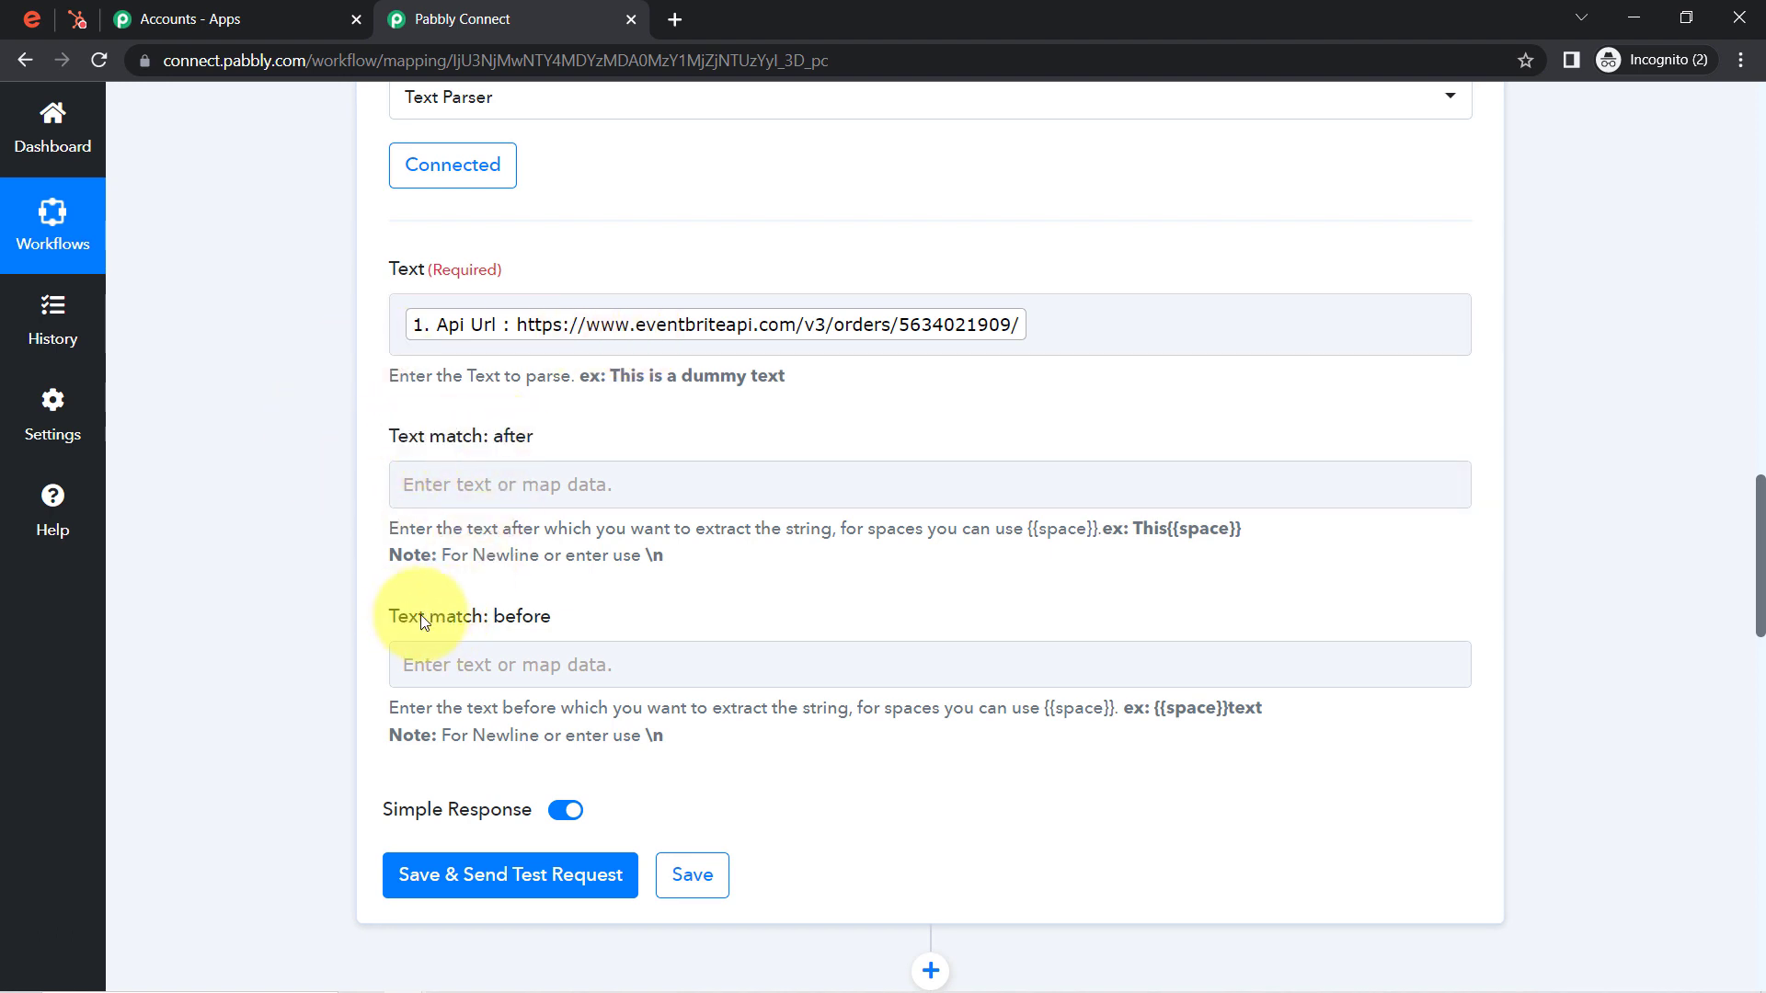
click(504, 469)
scroll(1735, 492, up, 6)
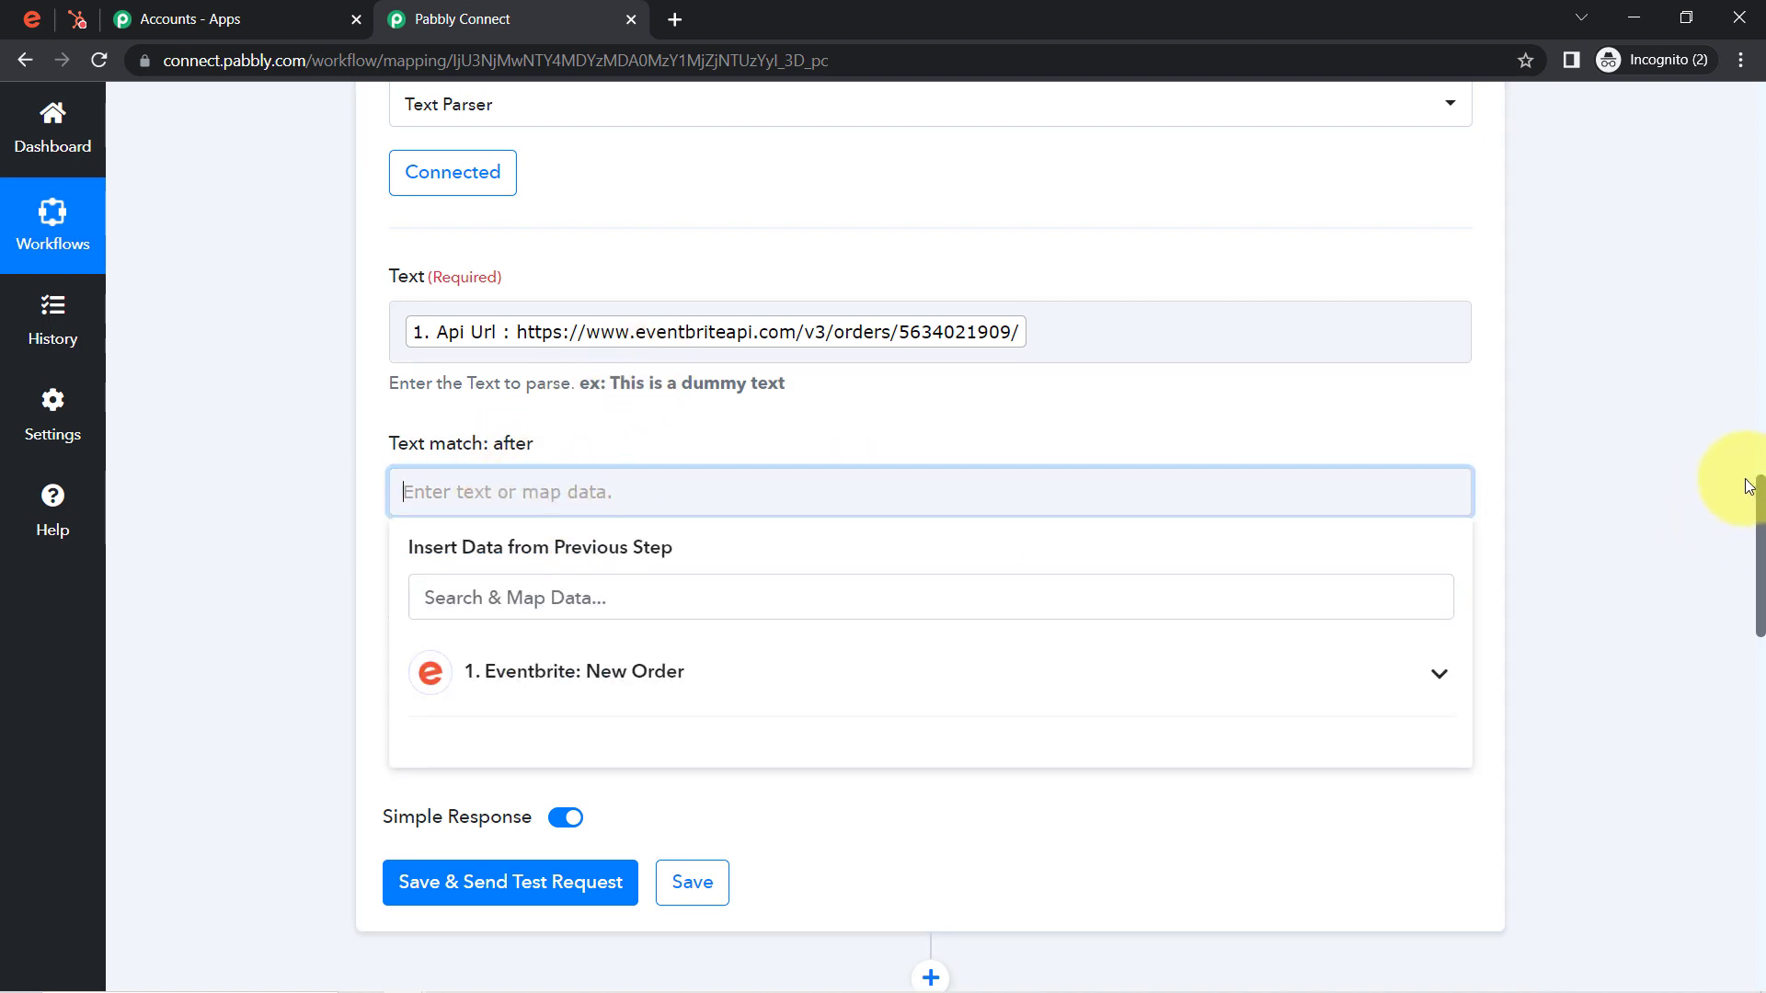
scroll(1735, 414, up, 2)
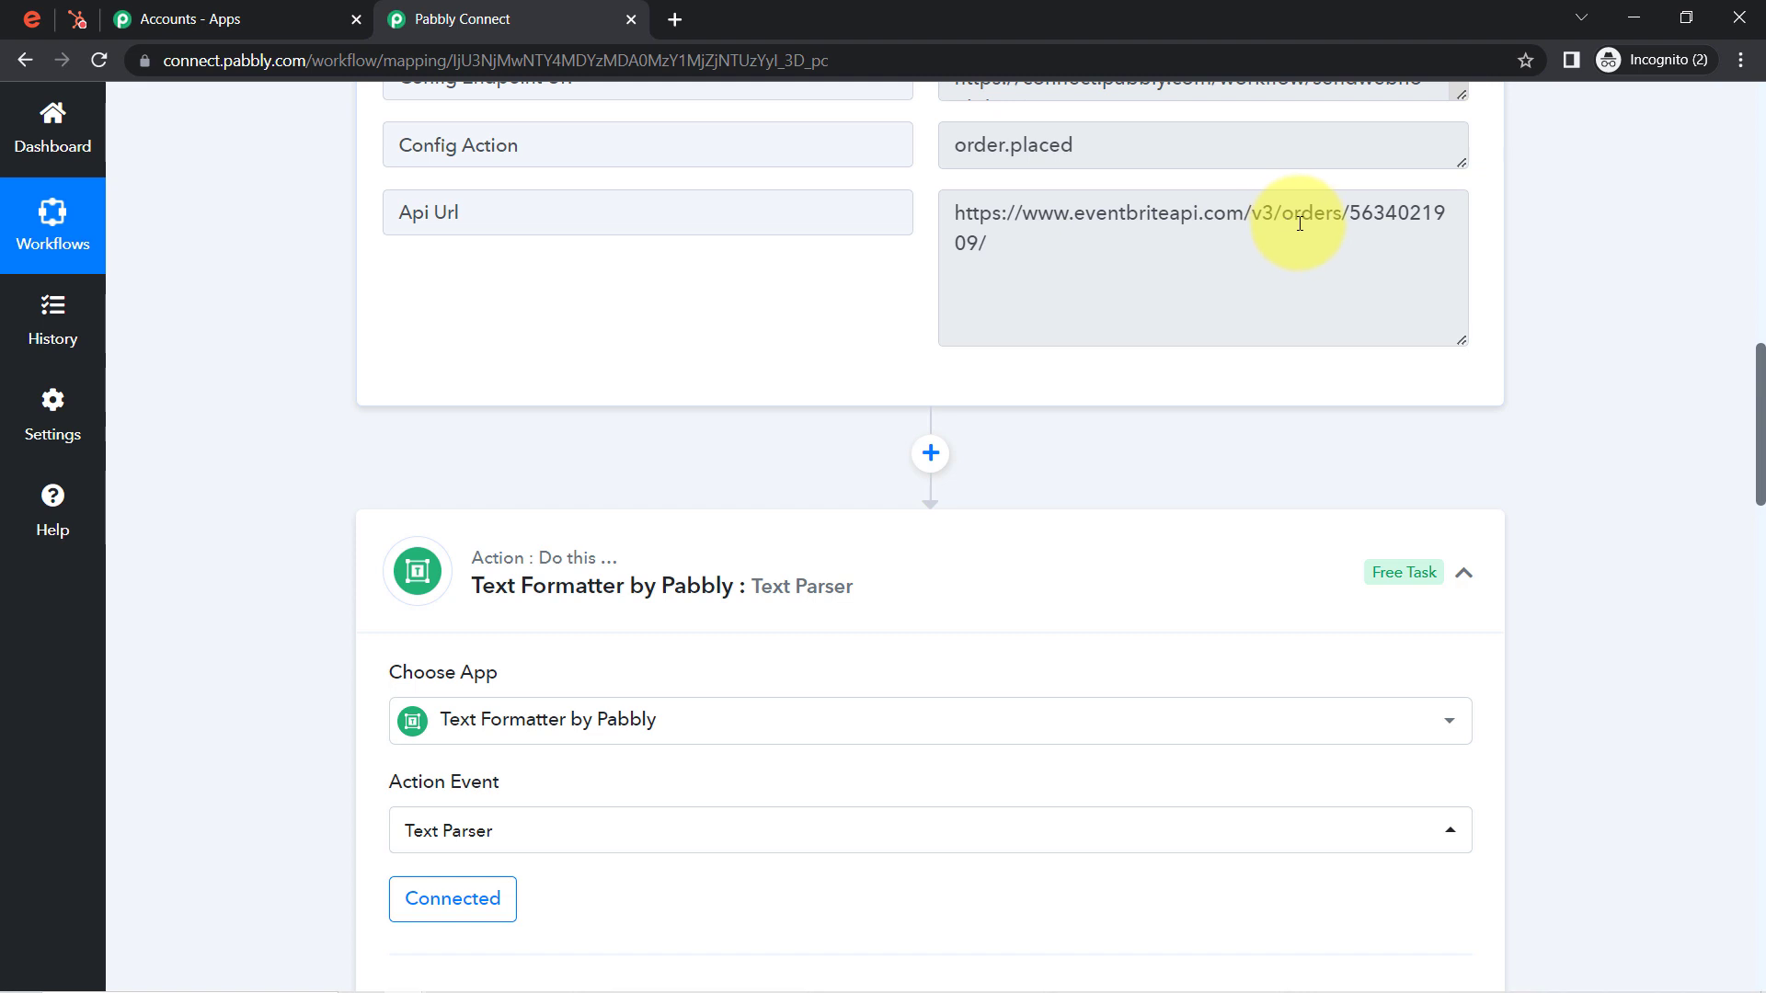
drag(1282, 219, 678, 217)
key(ctrl+c)
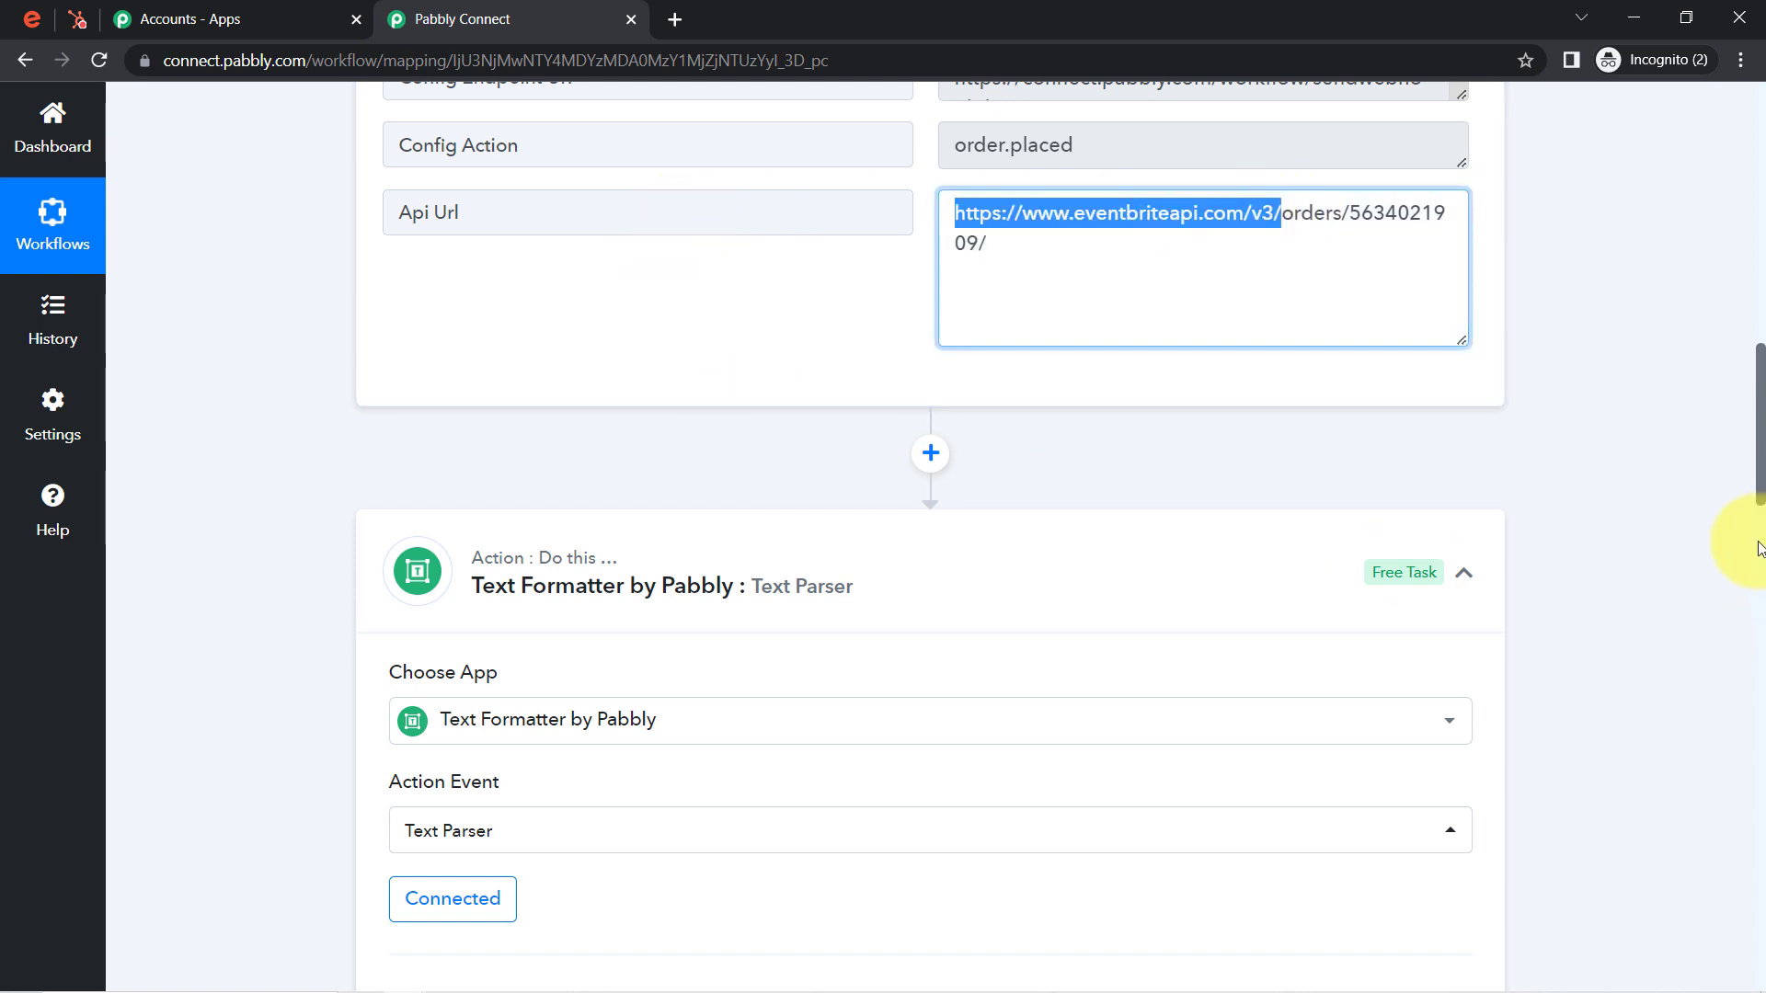
scroll(1761, 475, down, 6)
click(623, 688)
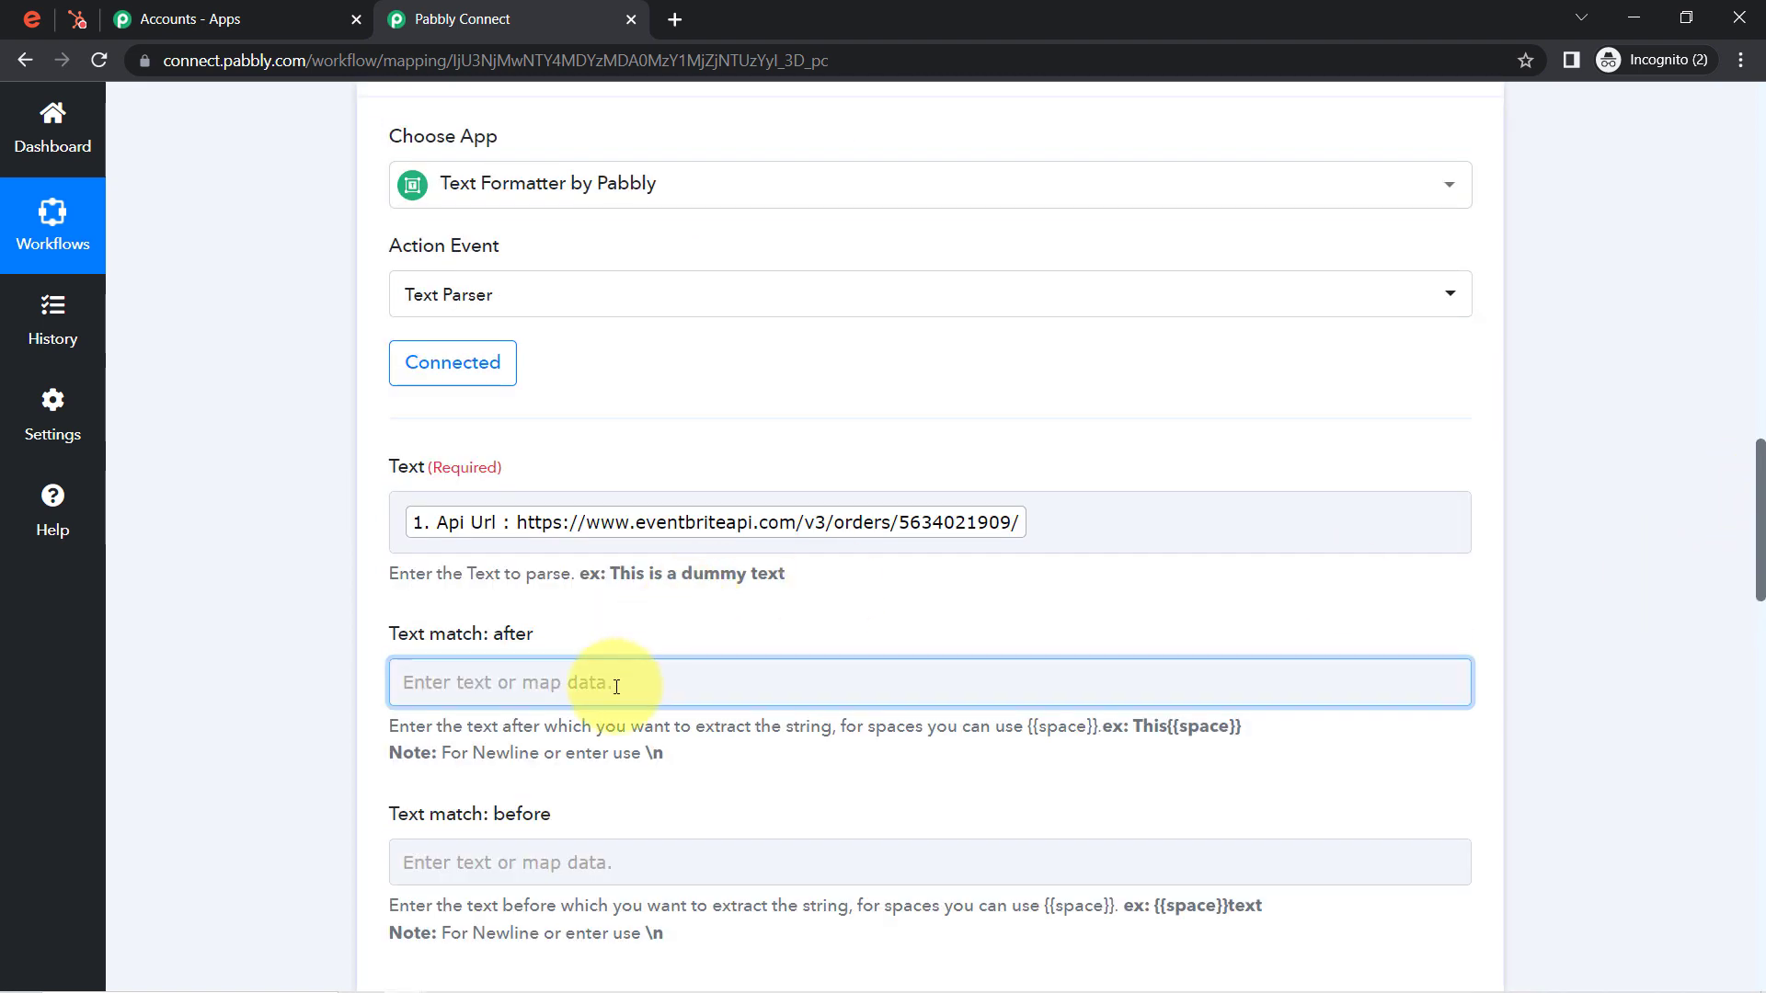
key(ctrl+v)
click(350, 782)
Step: Set the Text match: before field to / and save the Text Parser step with a test request
scroll(712, 694, up, 1)
scroll(555, 777, down, 5)
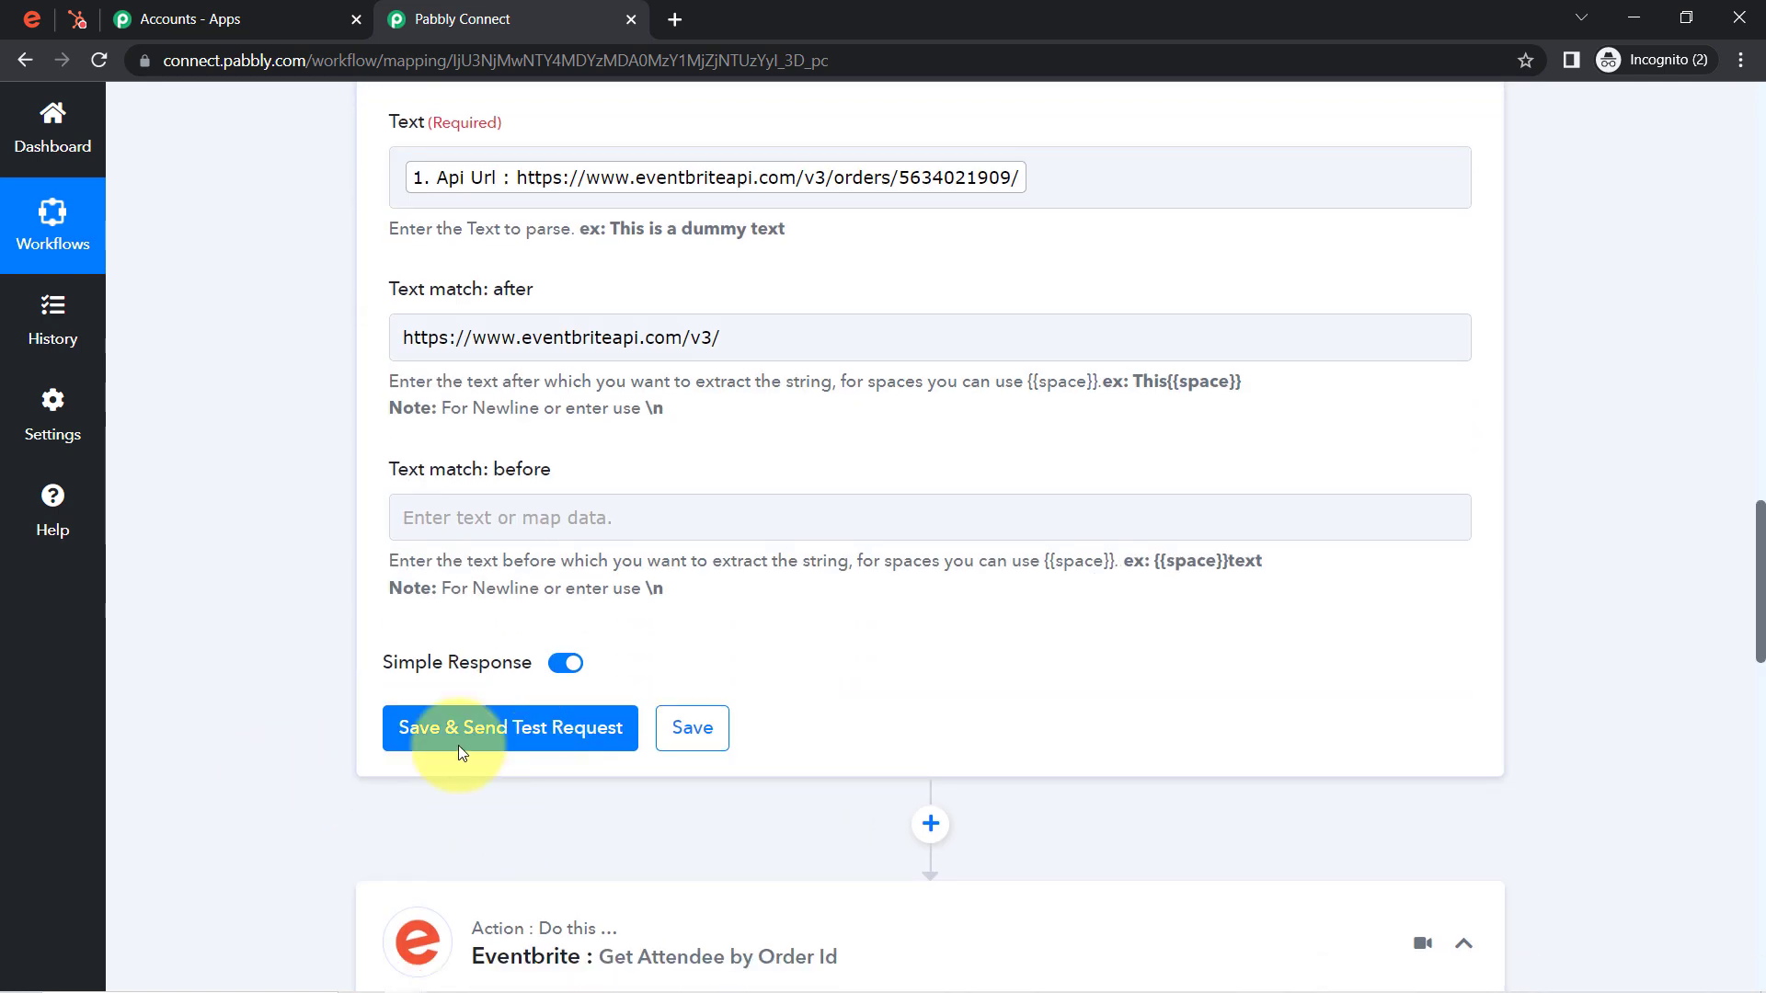
click(416, 516)
text(/)
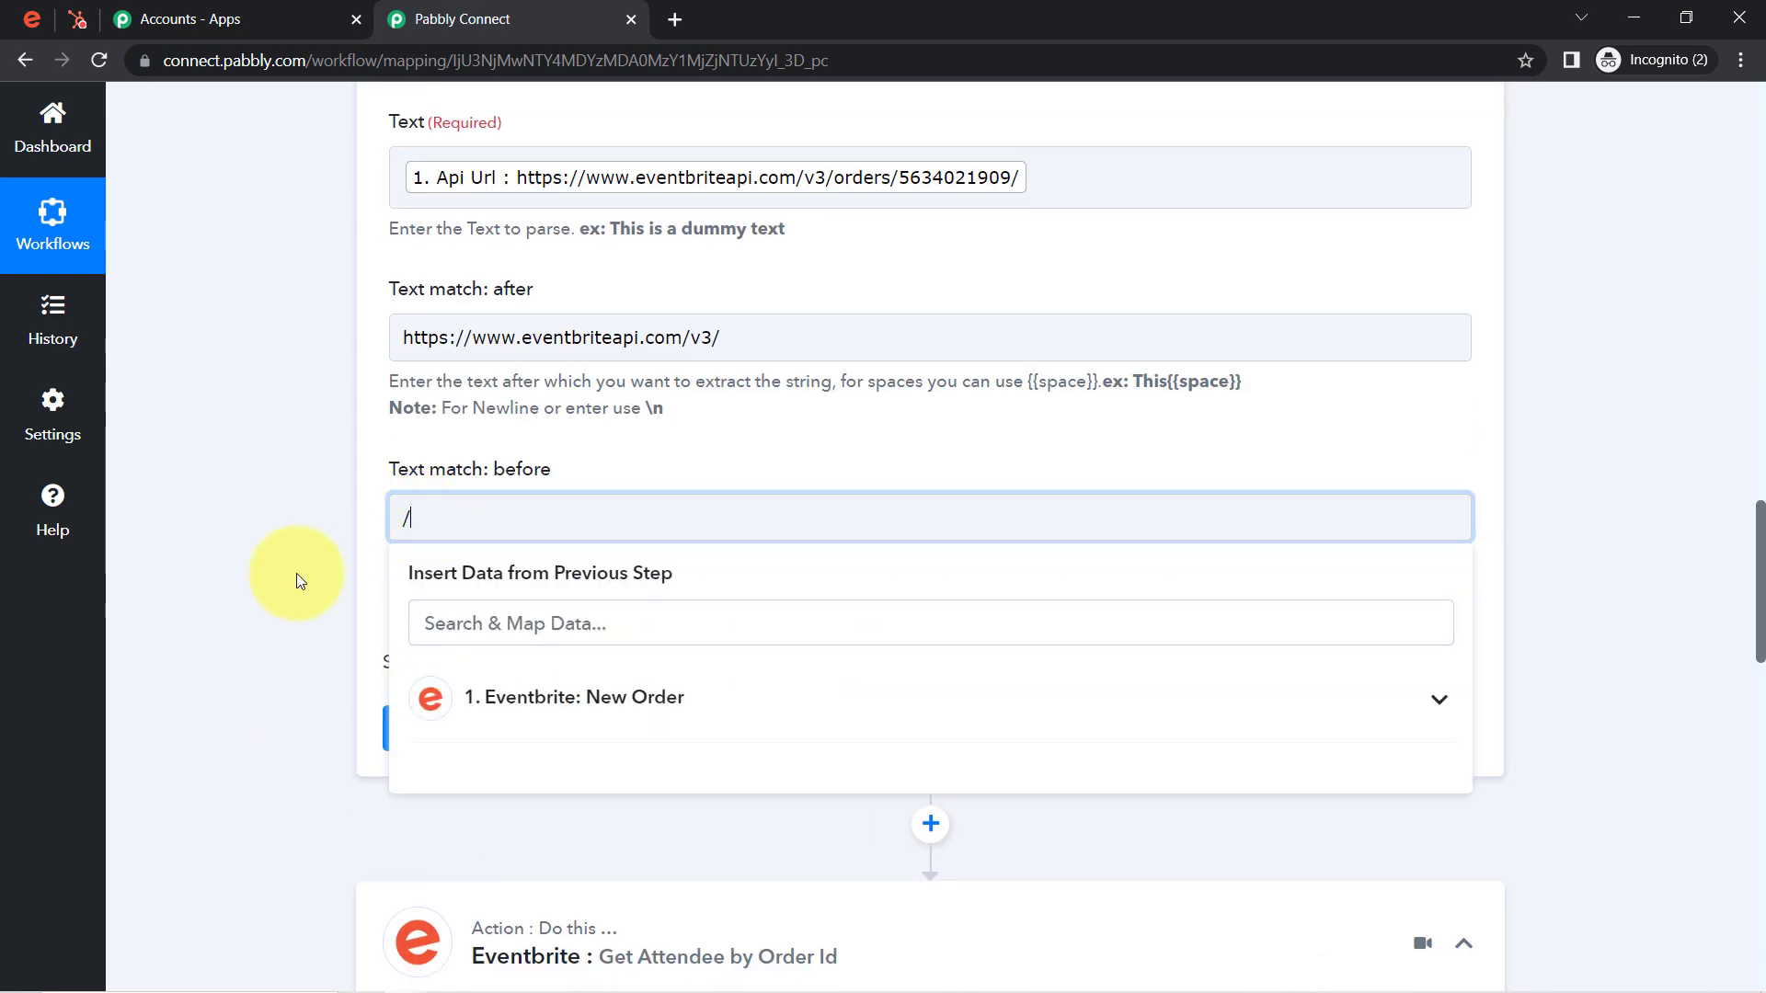
click(296, 577)
click(412, 725)
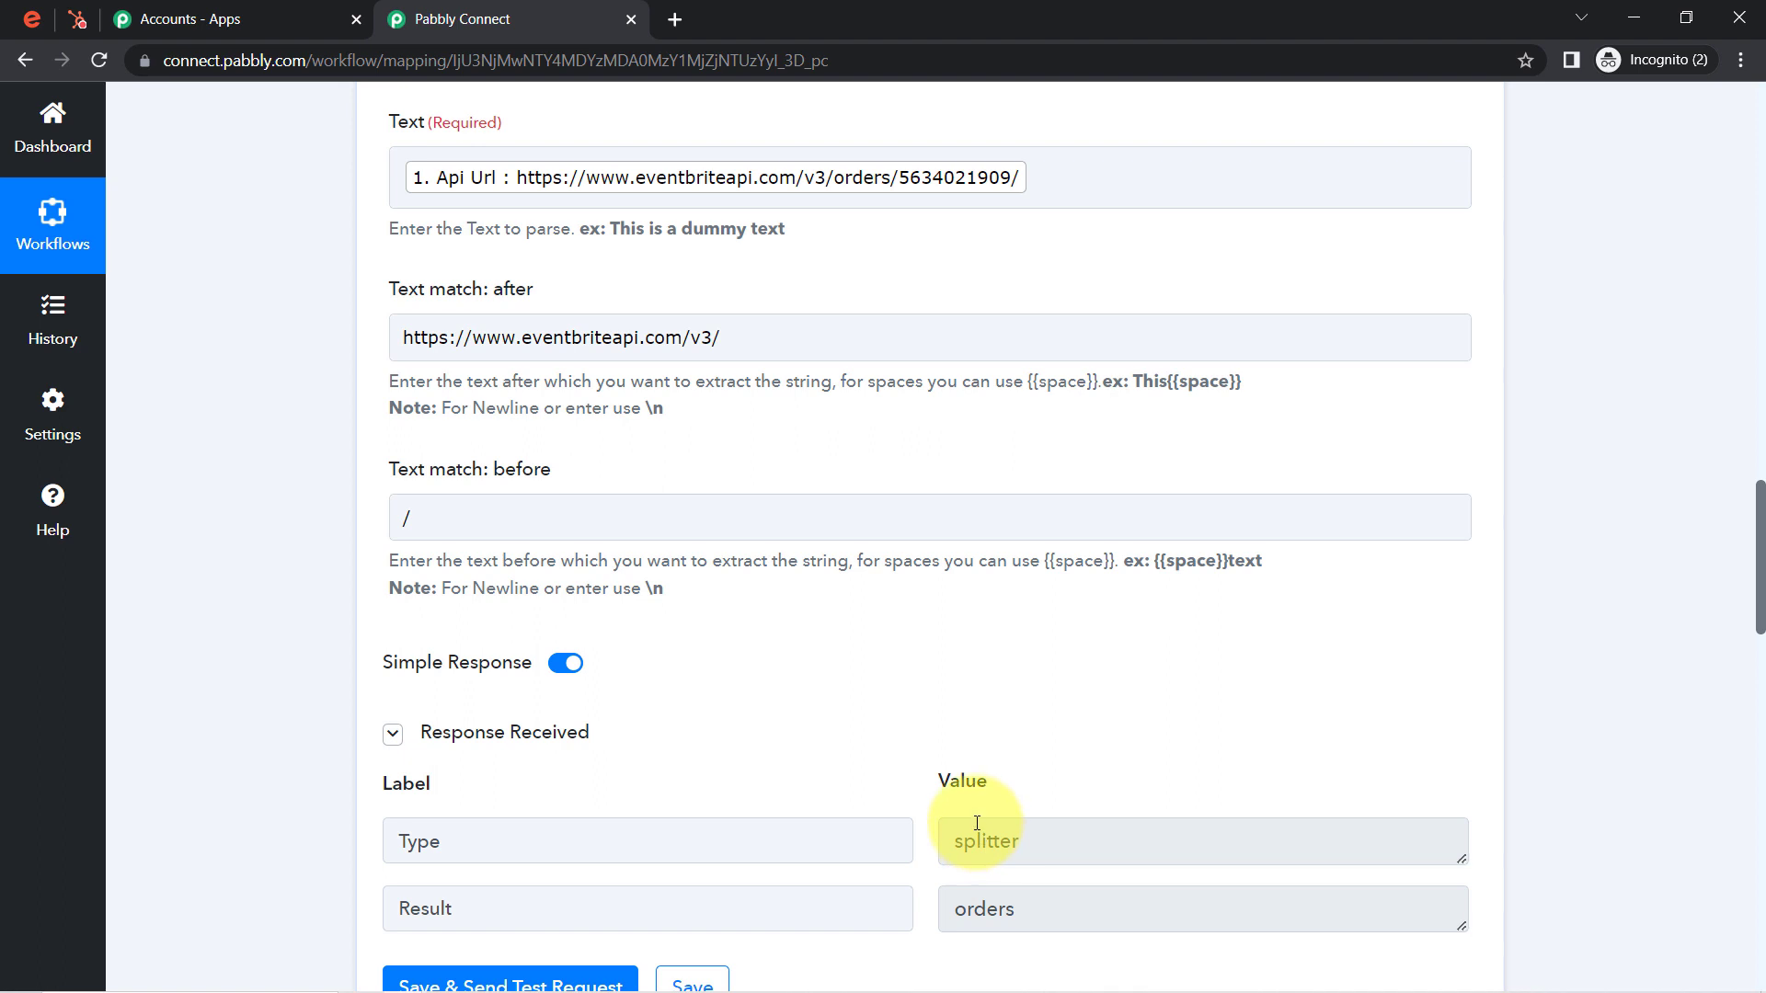
click(756, 343)
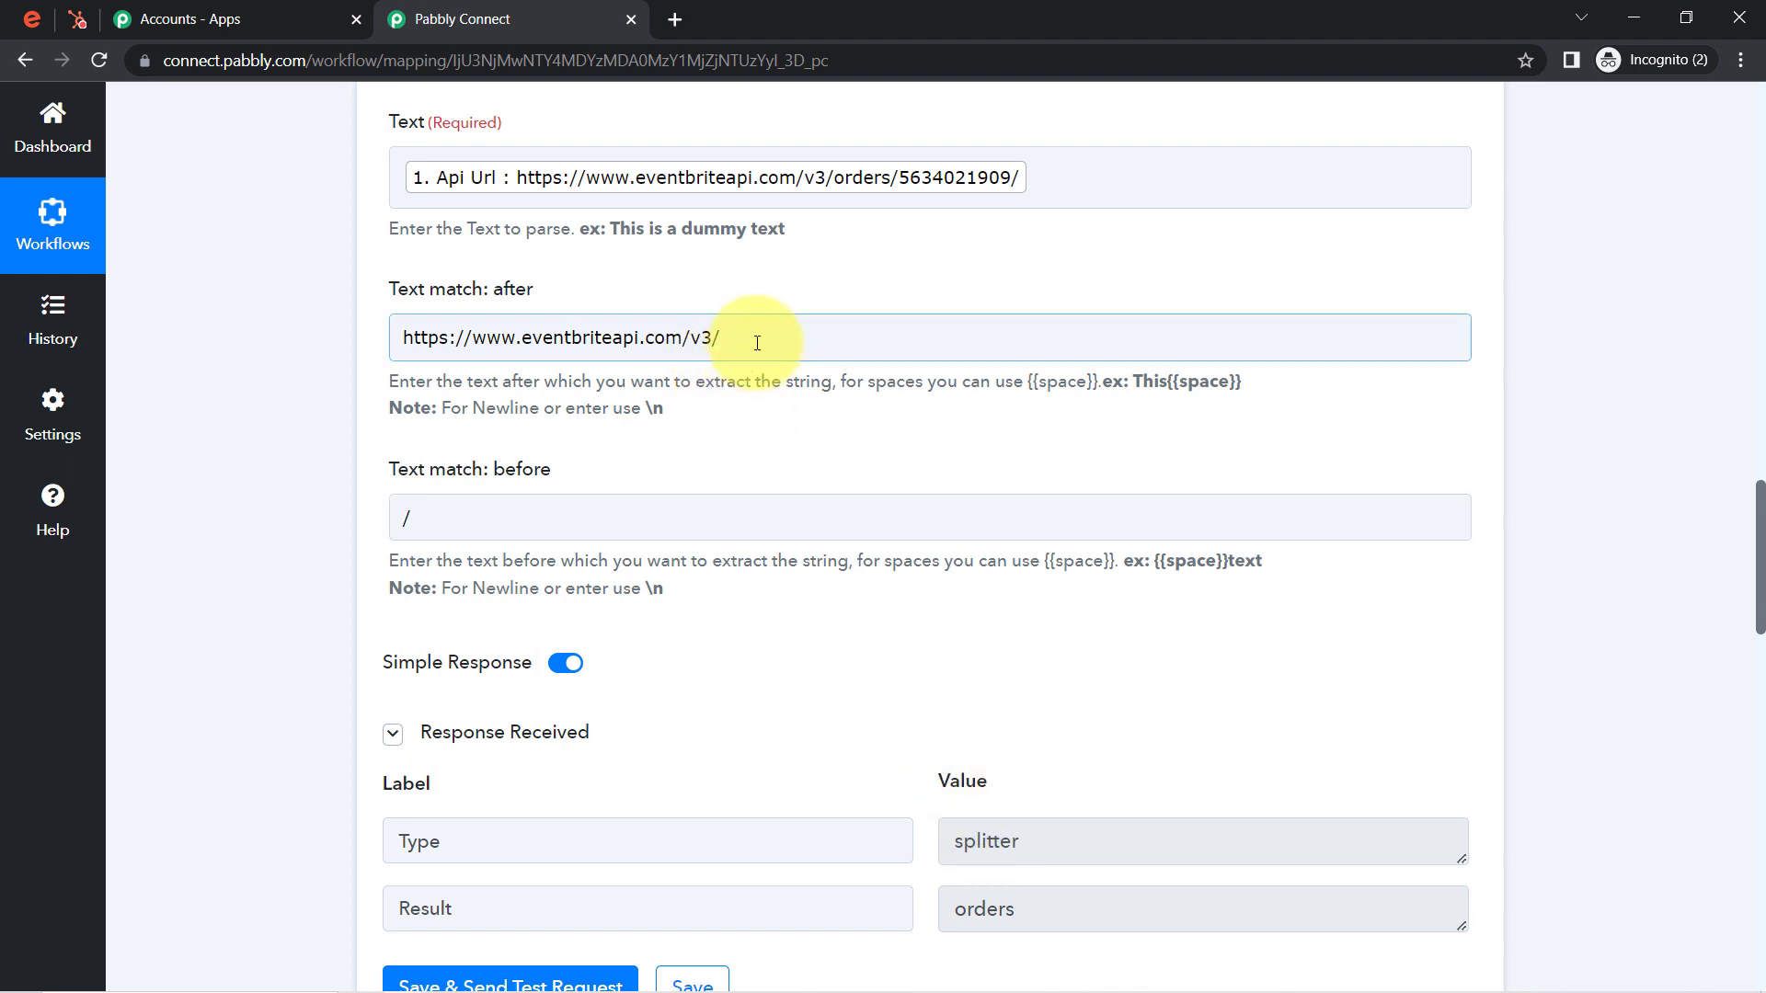
click(757, 343)
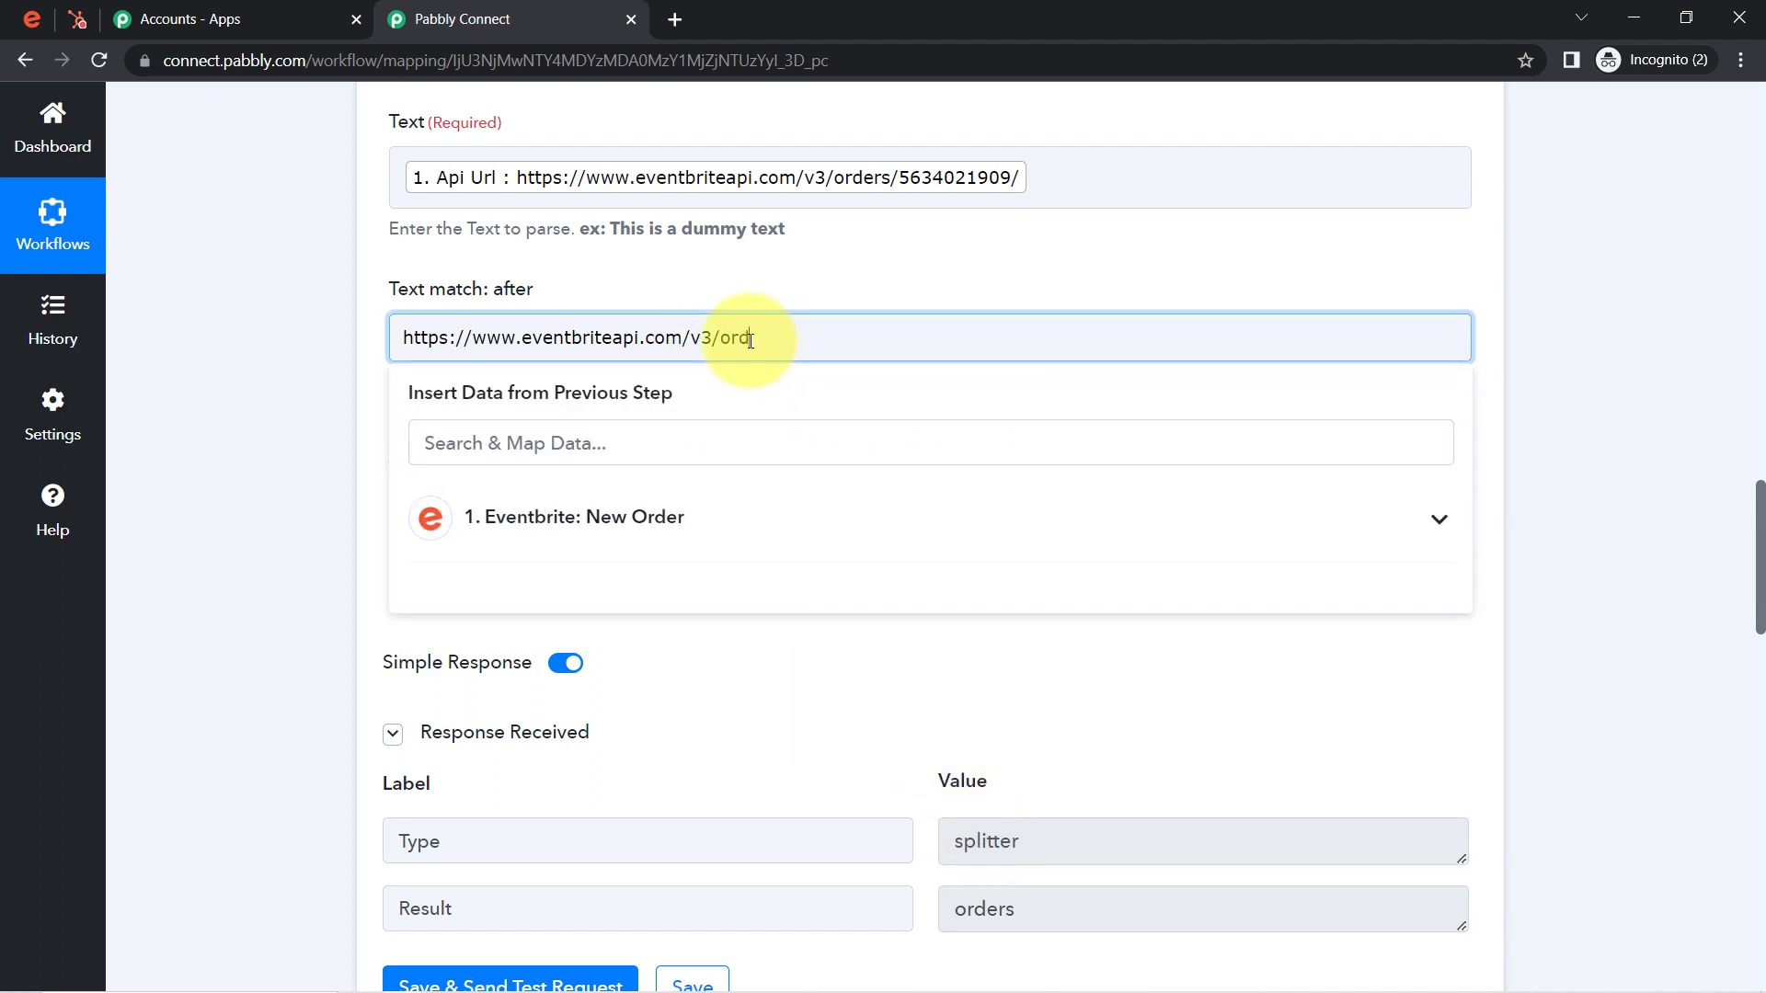
click(296, 454)
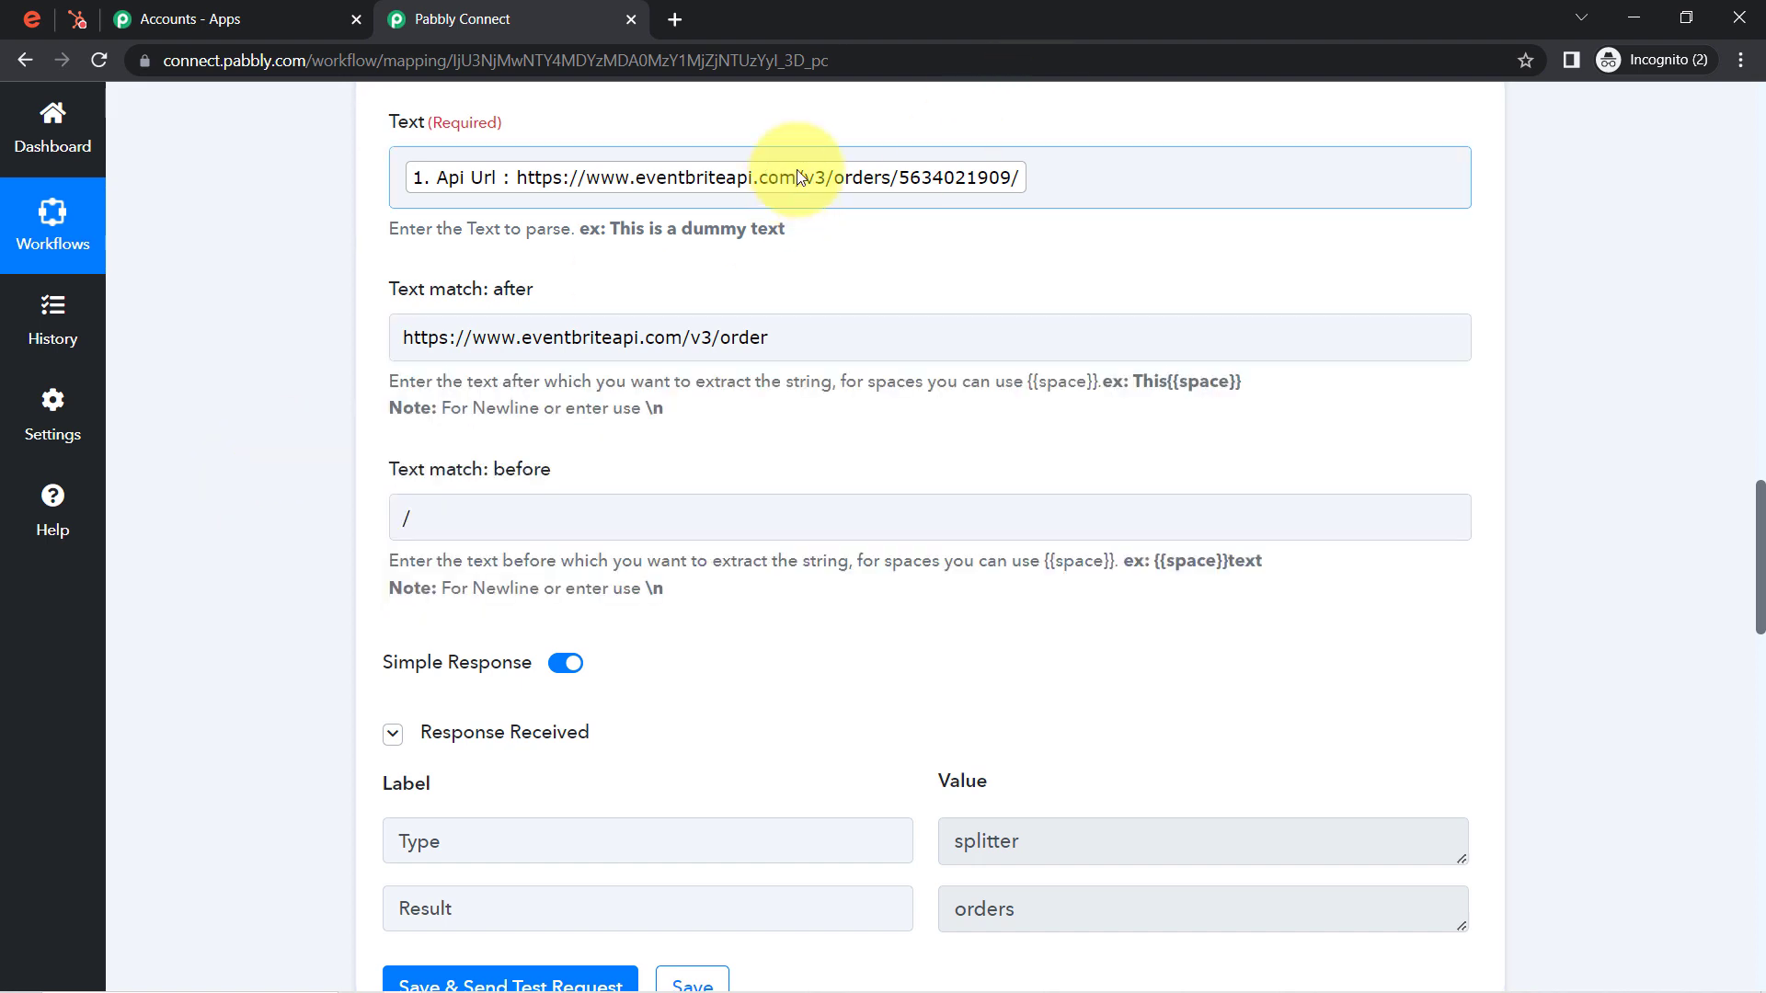
click(838, 335)
text(/)
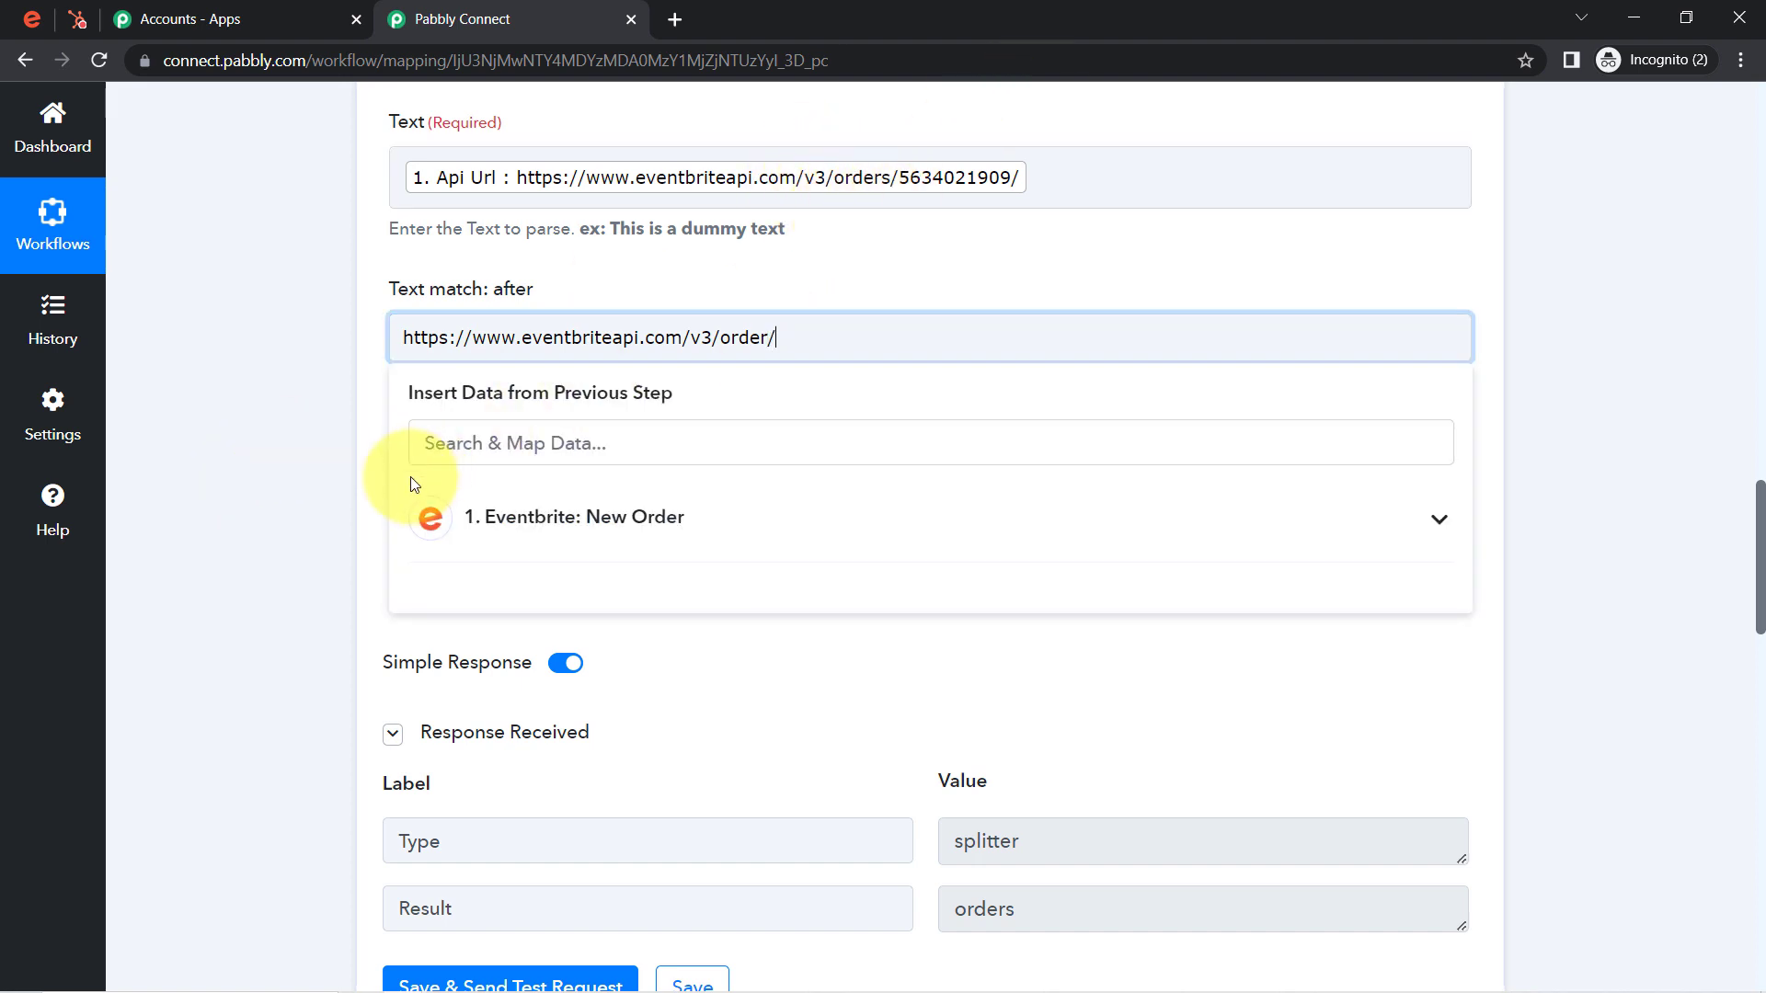
click(373, 733)
click(529, 980)
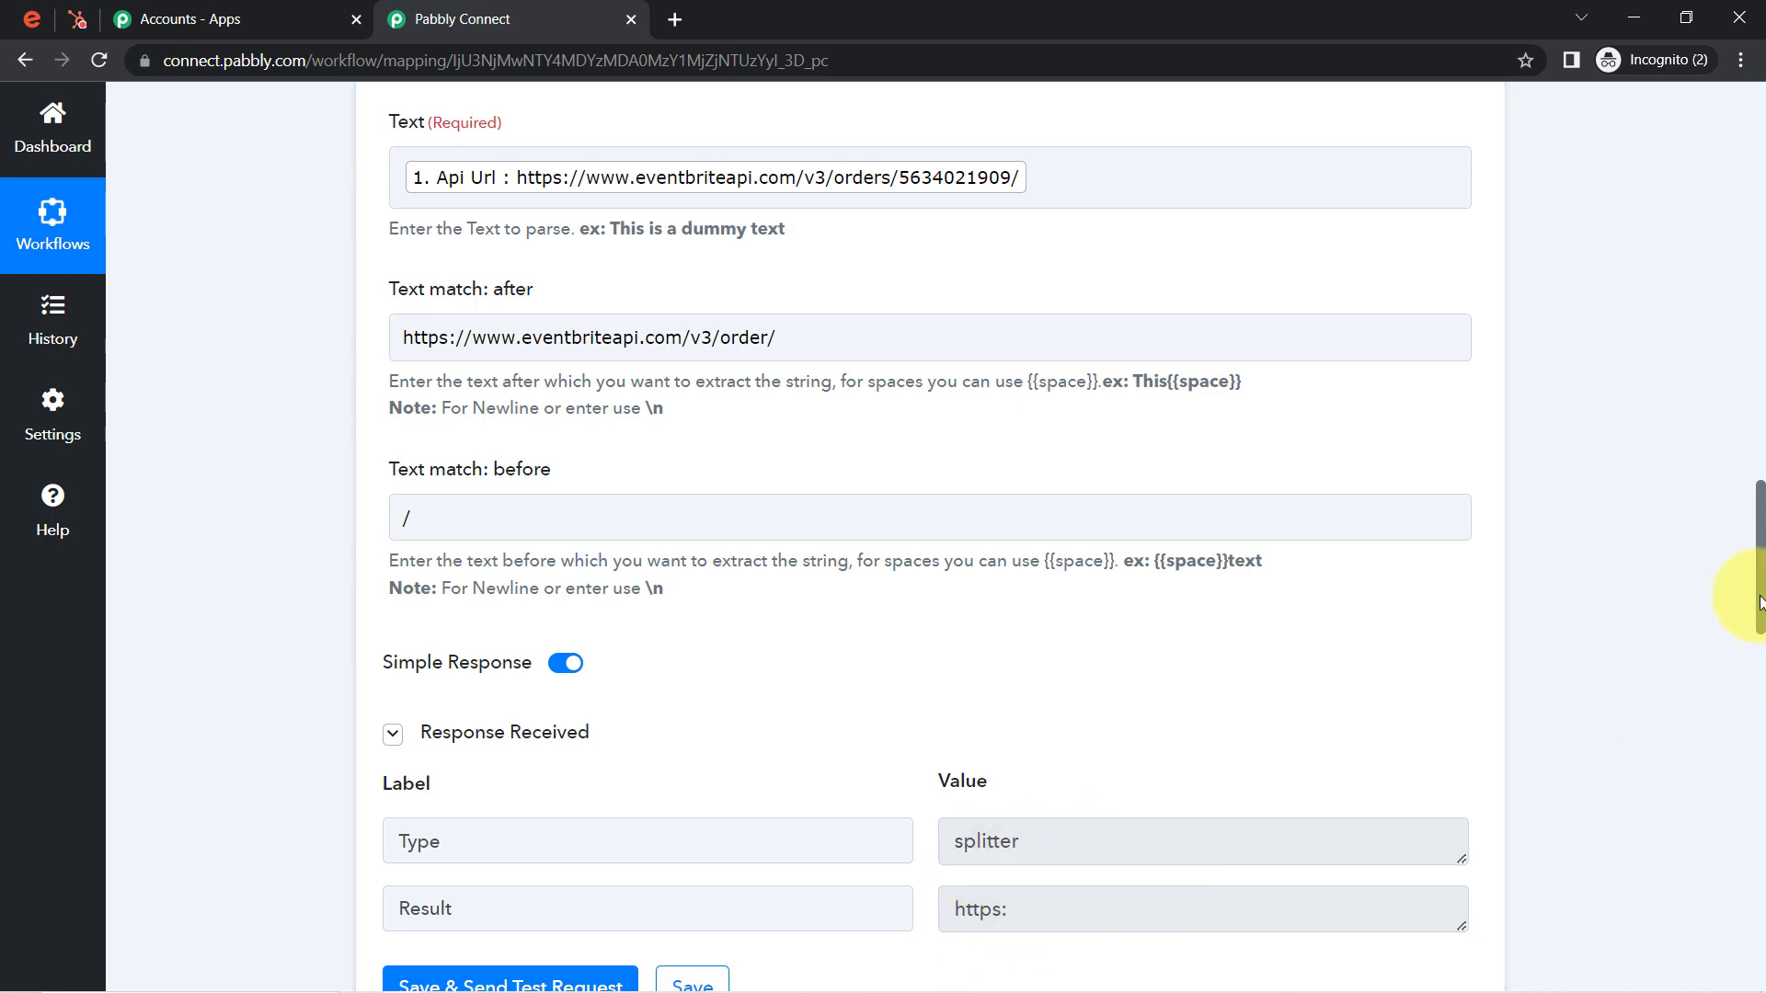
scroll(1758, 615, up, 13)
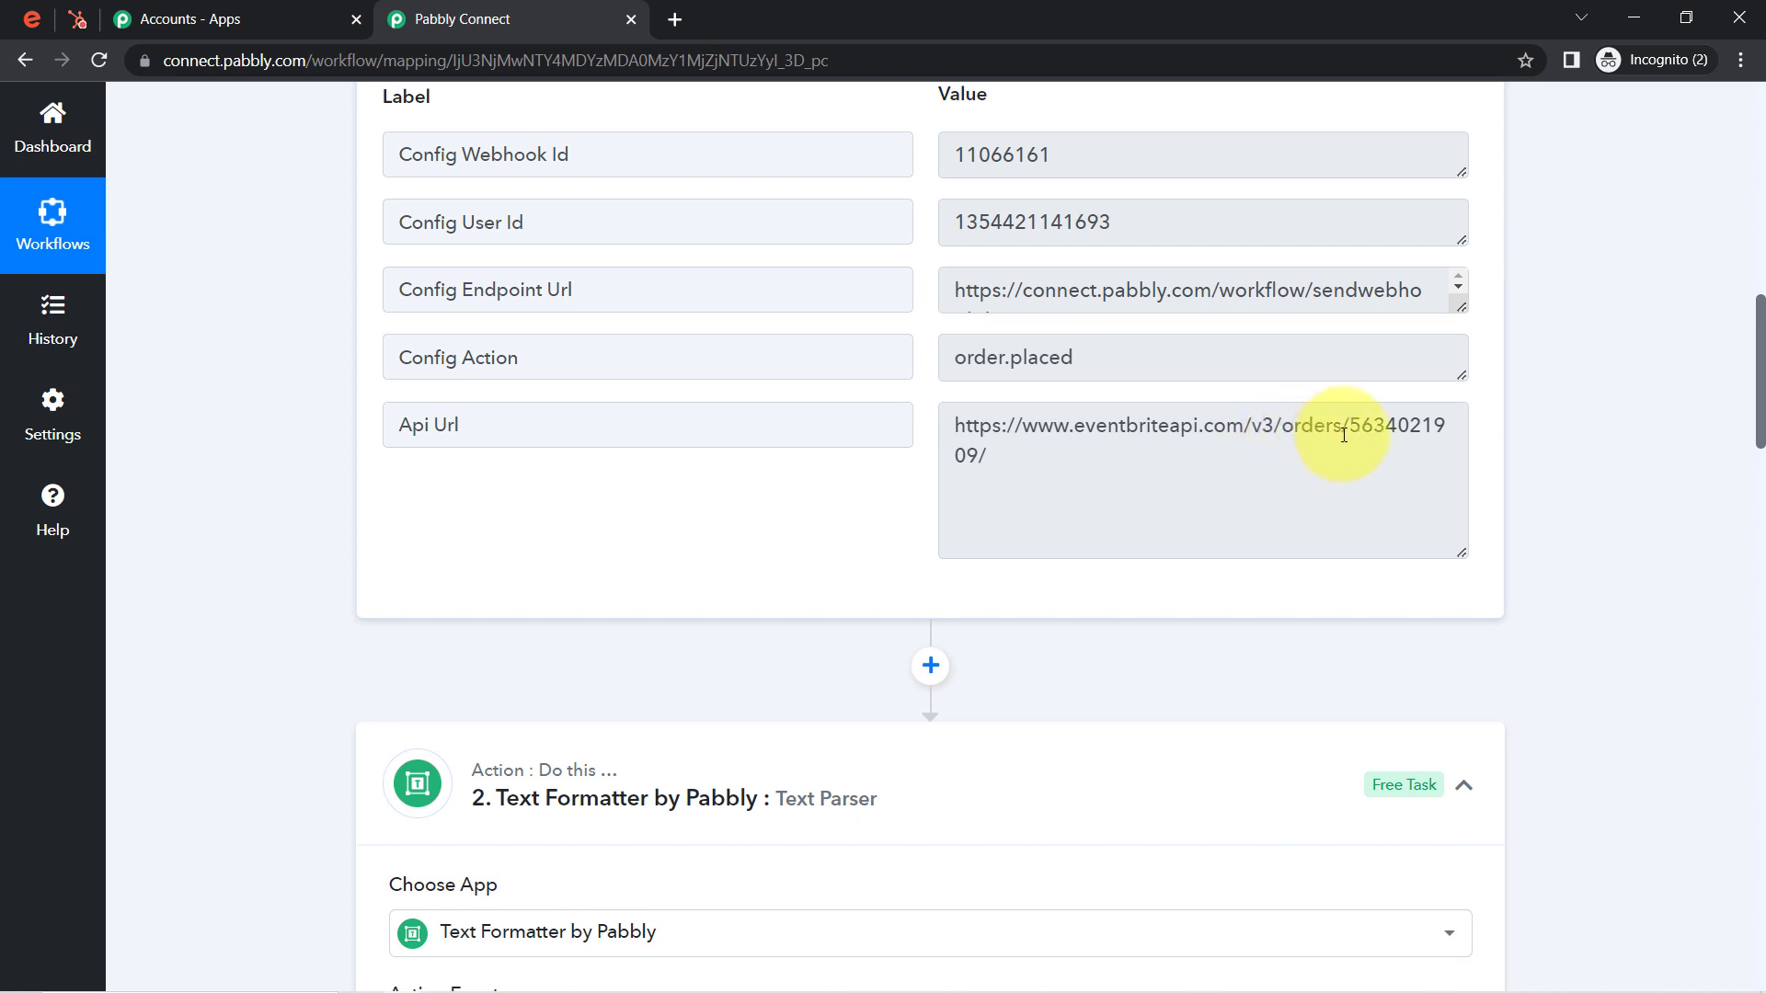
drag(1350, 425, 904, 380)
key(ctrl+c)
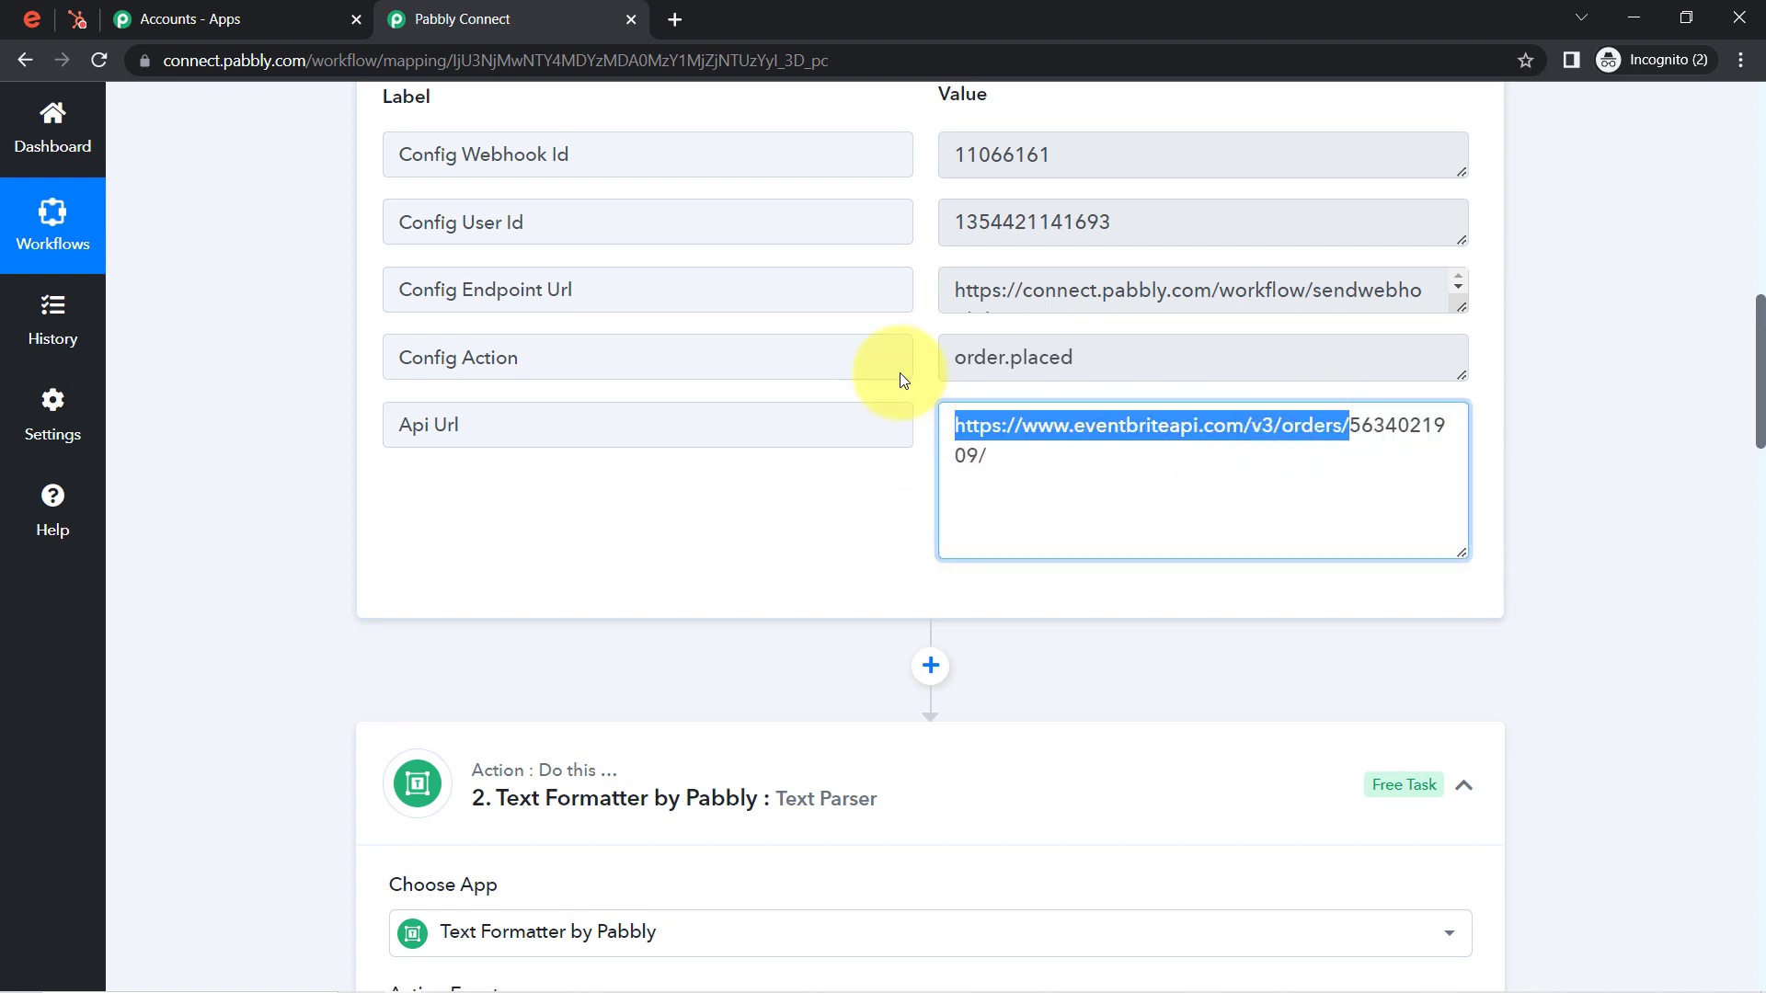
scroll(1761, 411, down, 9)
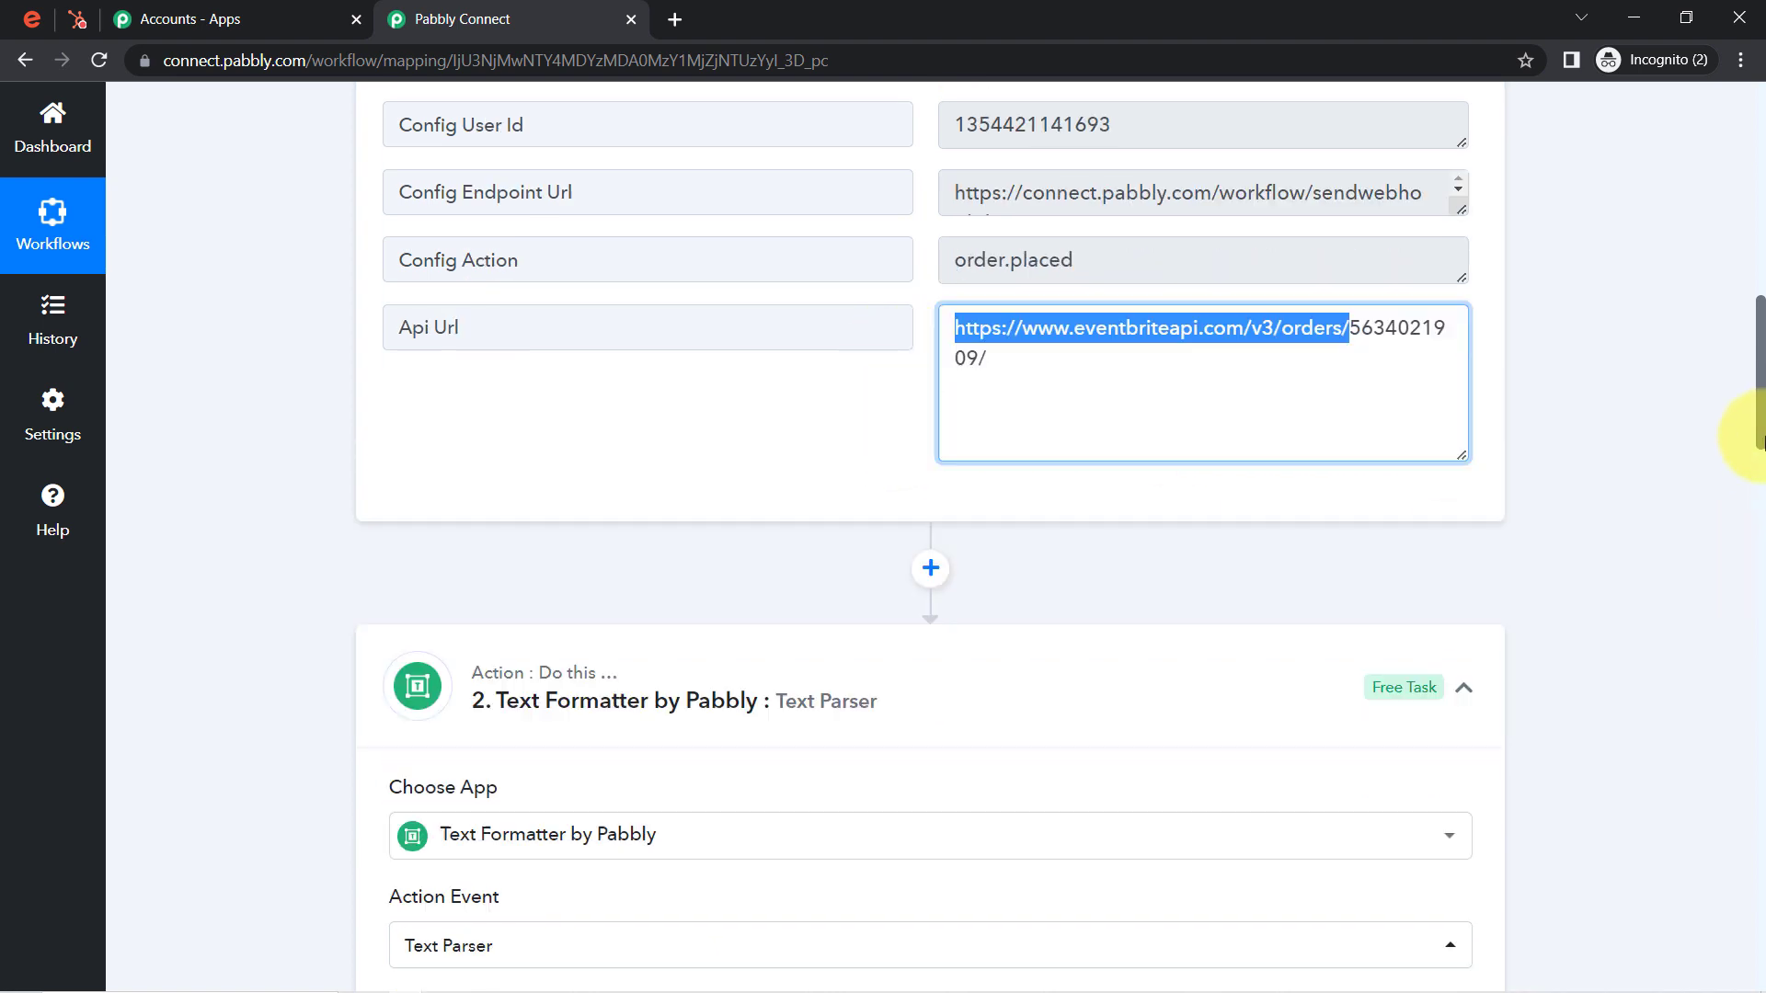
click(789, 589)
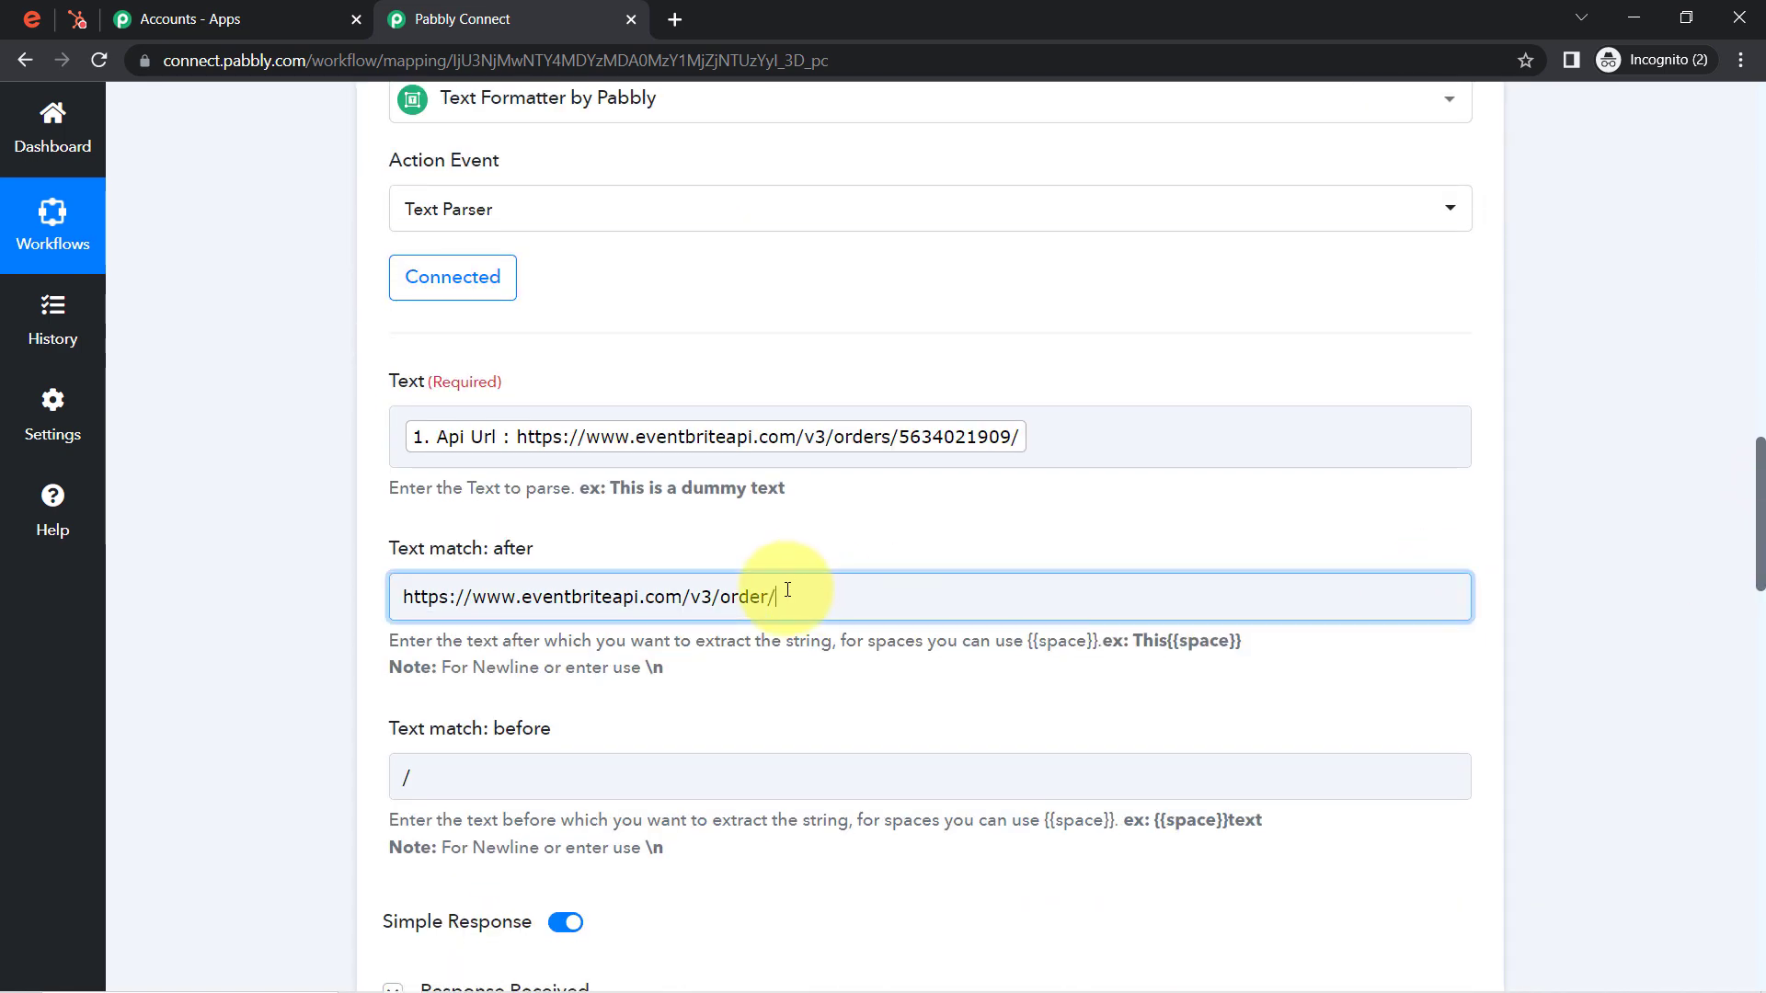
key(ctrl+a)
key(ctrl+v)
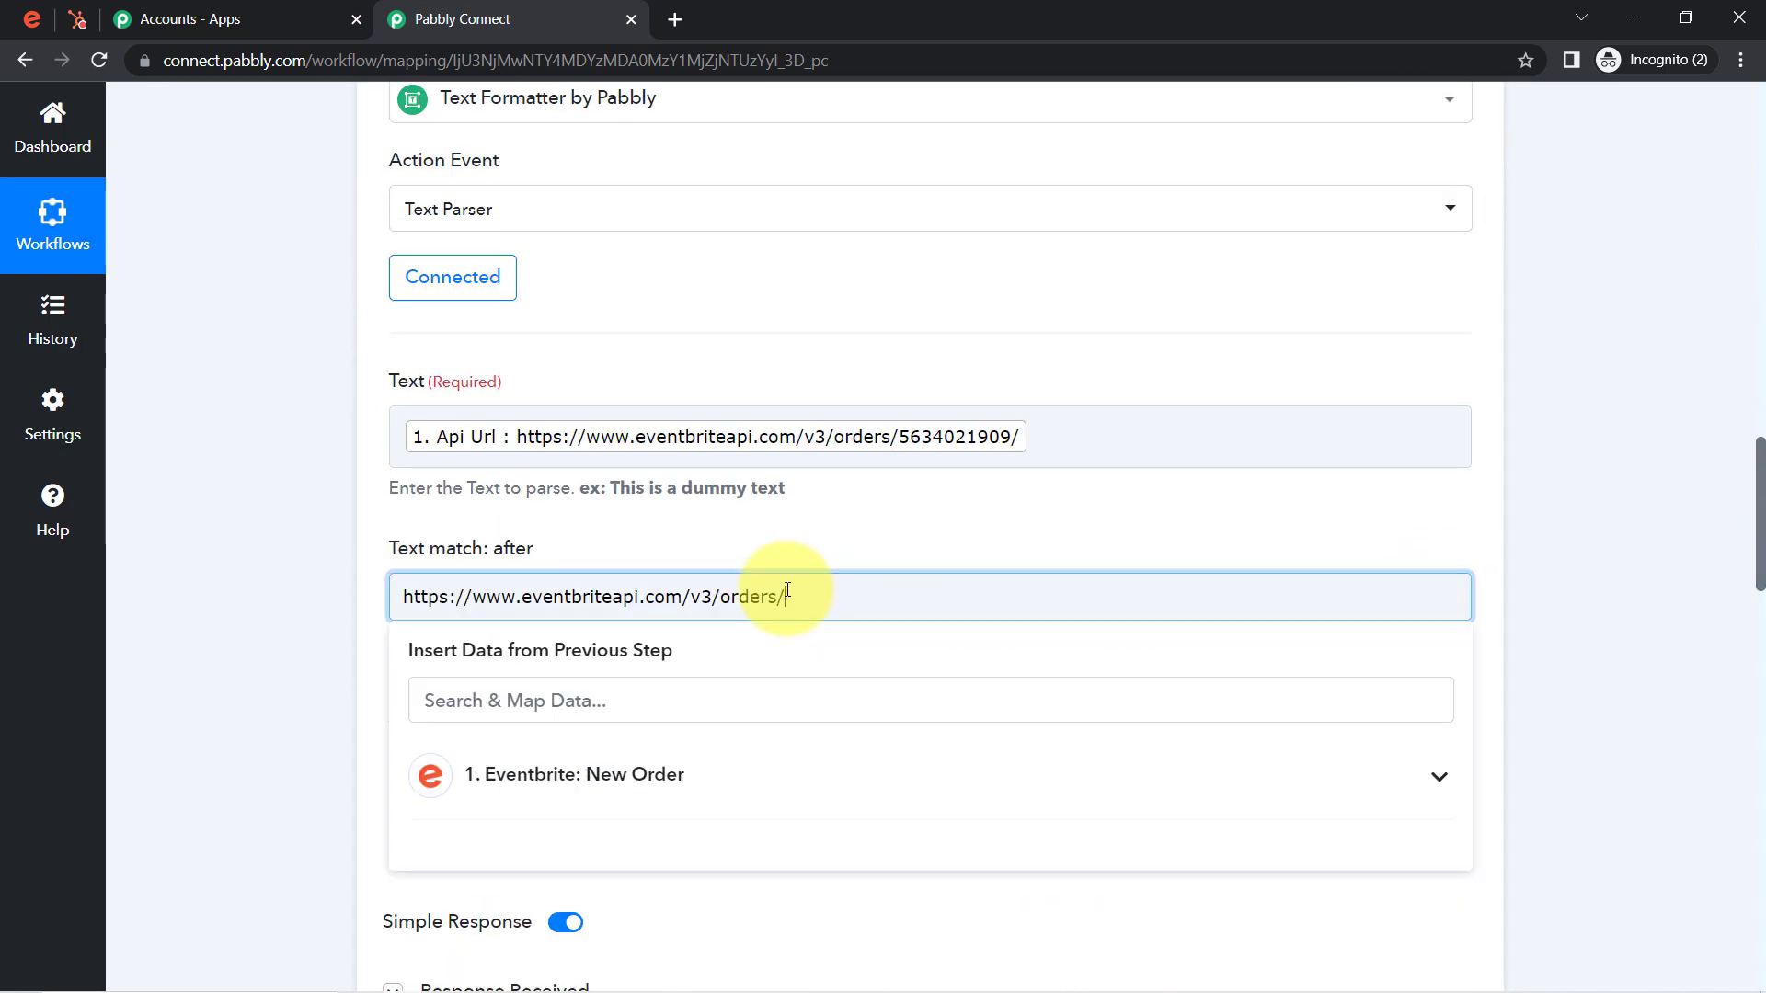
click(1569, 592)
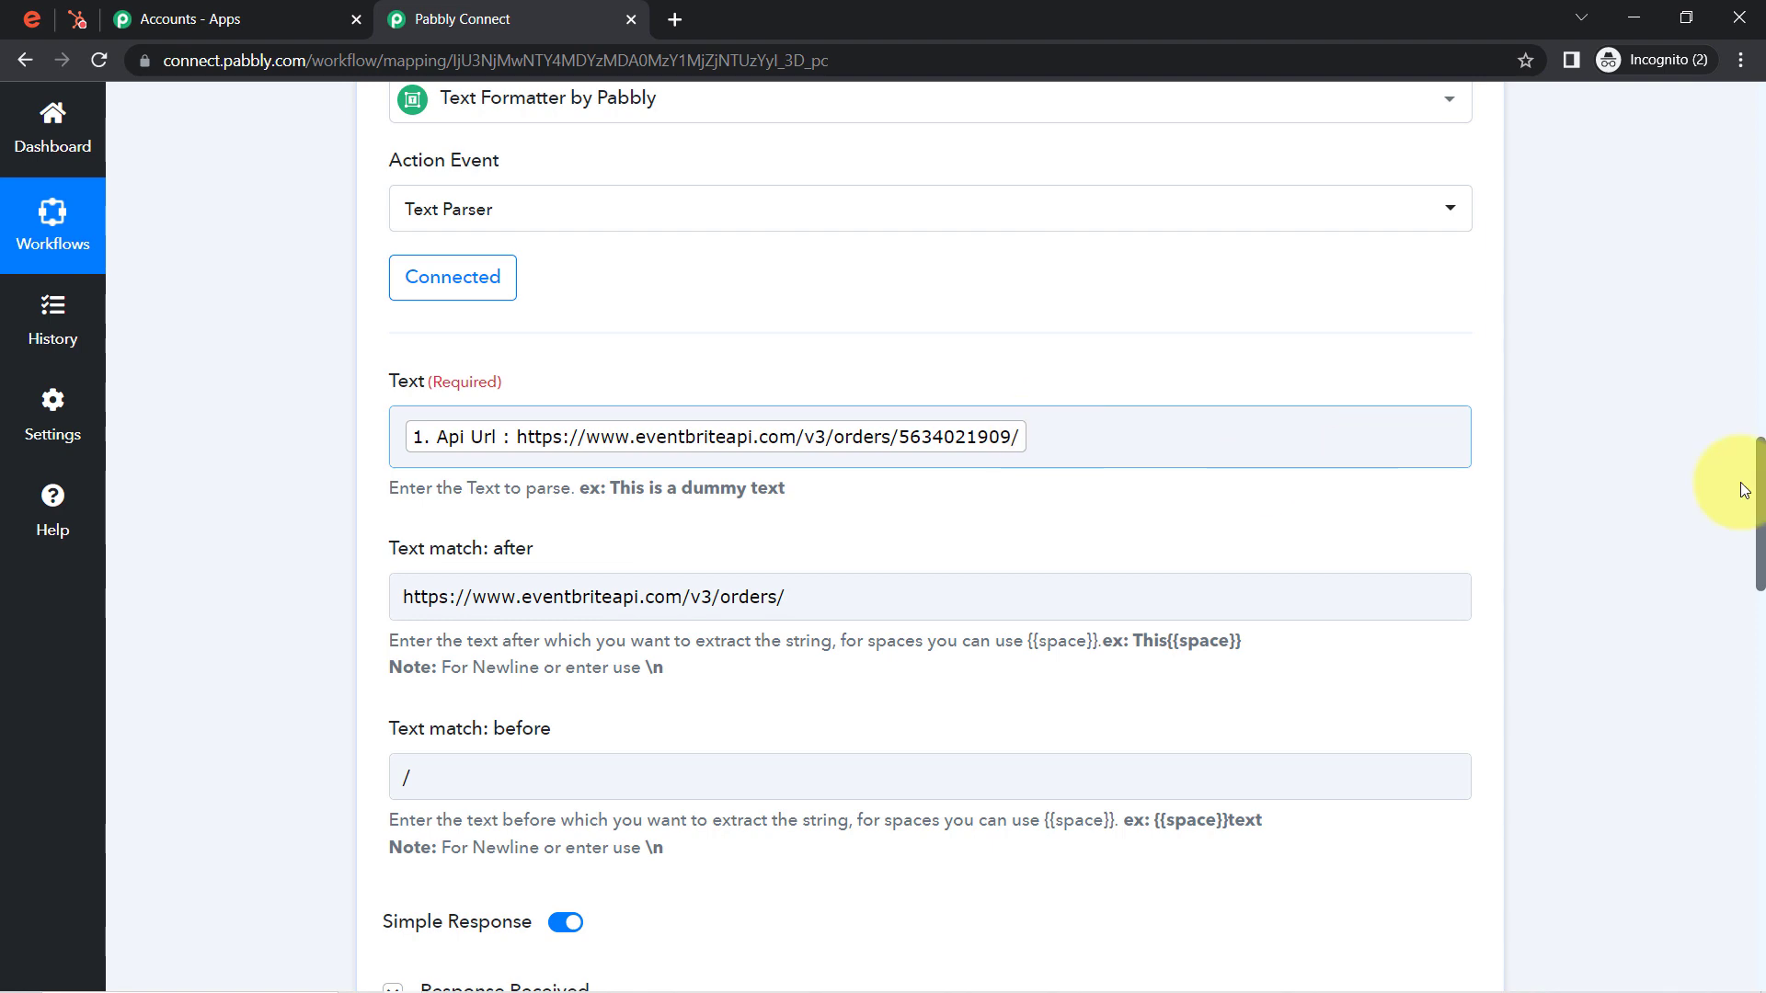
Step: Save the Text Parser step with a new test request and check the Result value in its response
scroll(1761, 478, down, 6)
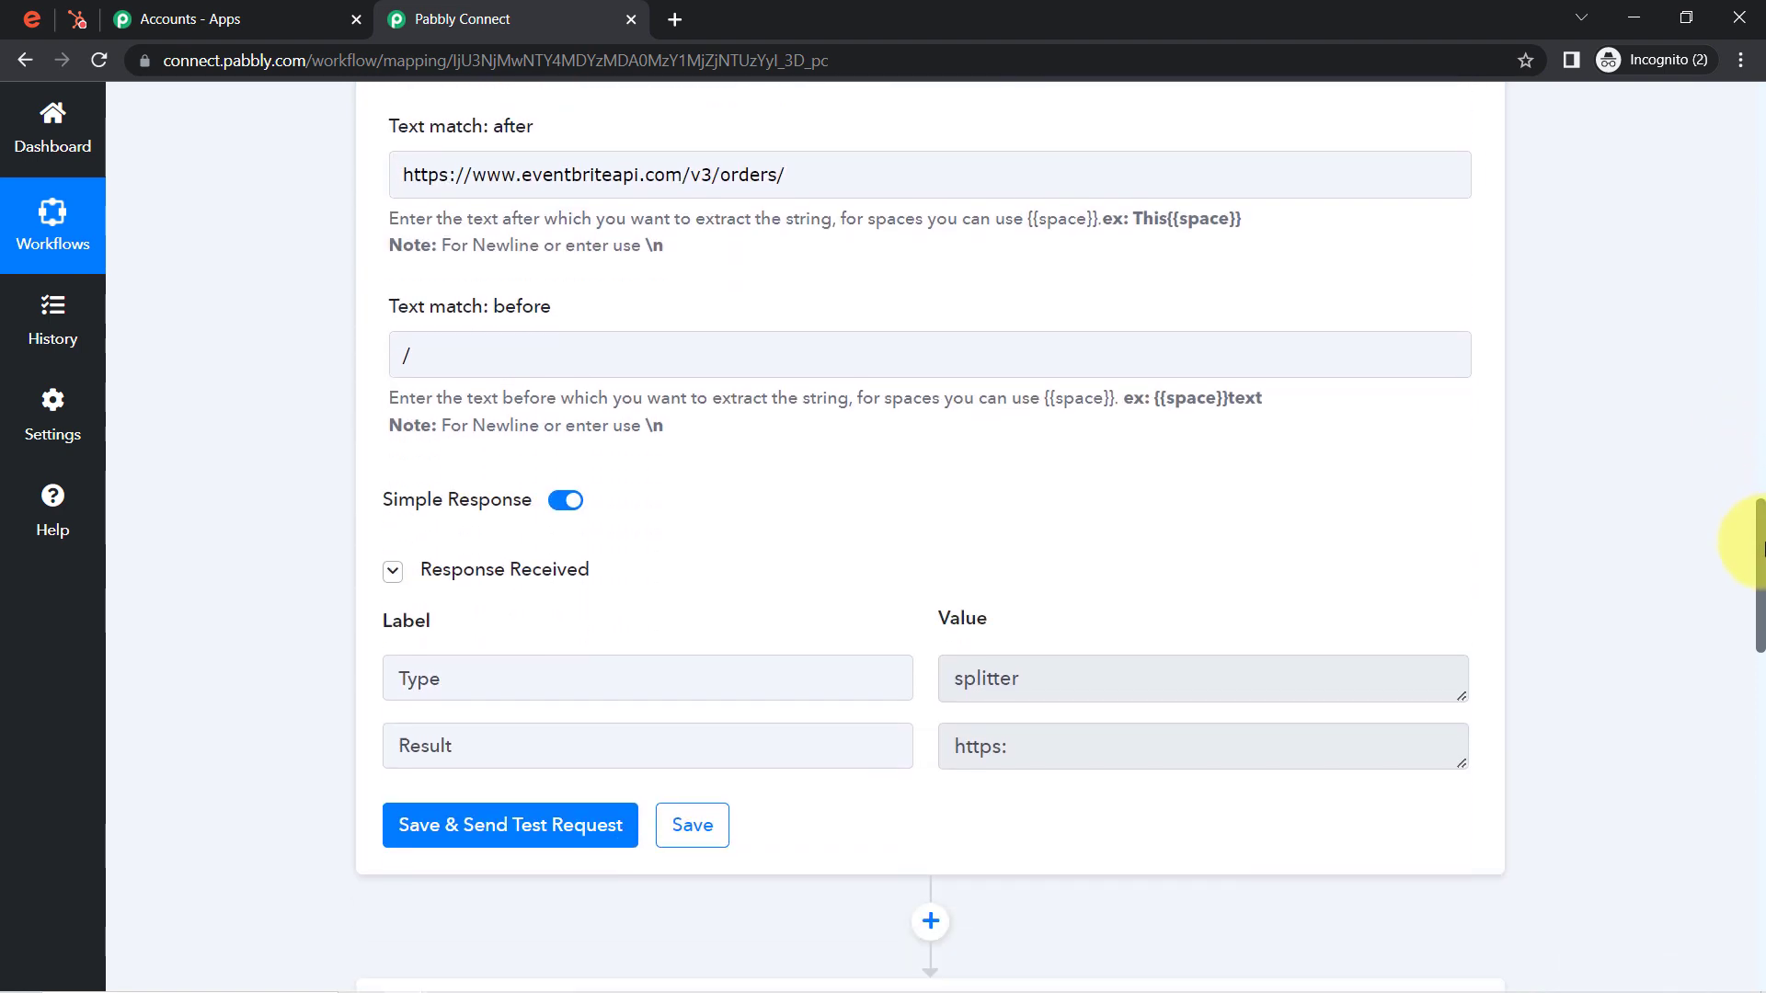
click(529, 676)
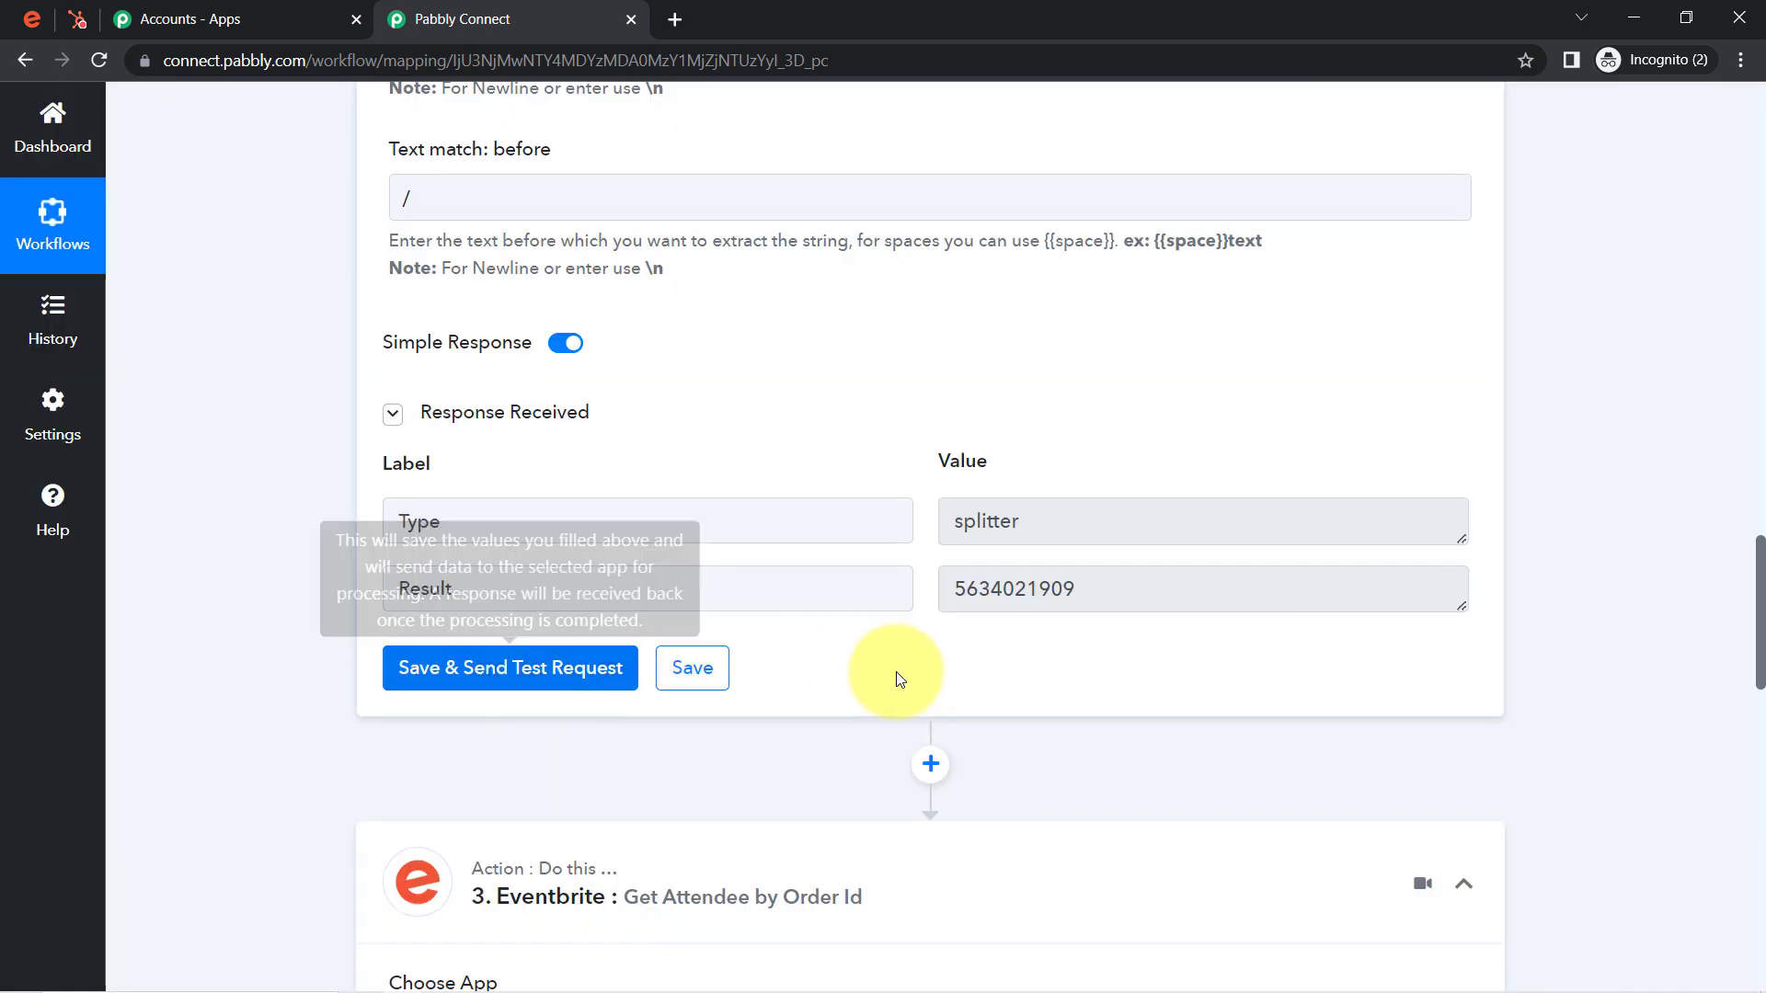
click(958, 578)
double_click(1010, 585)
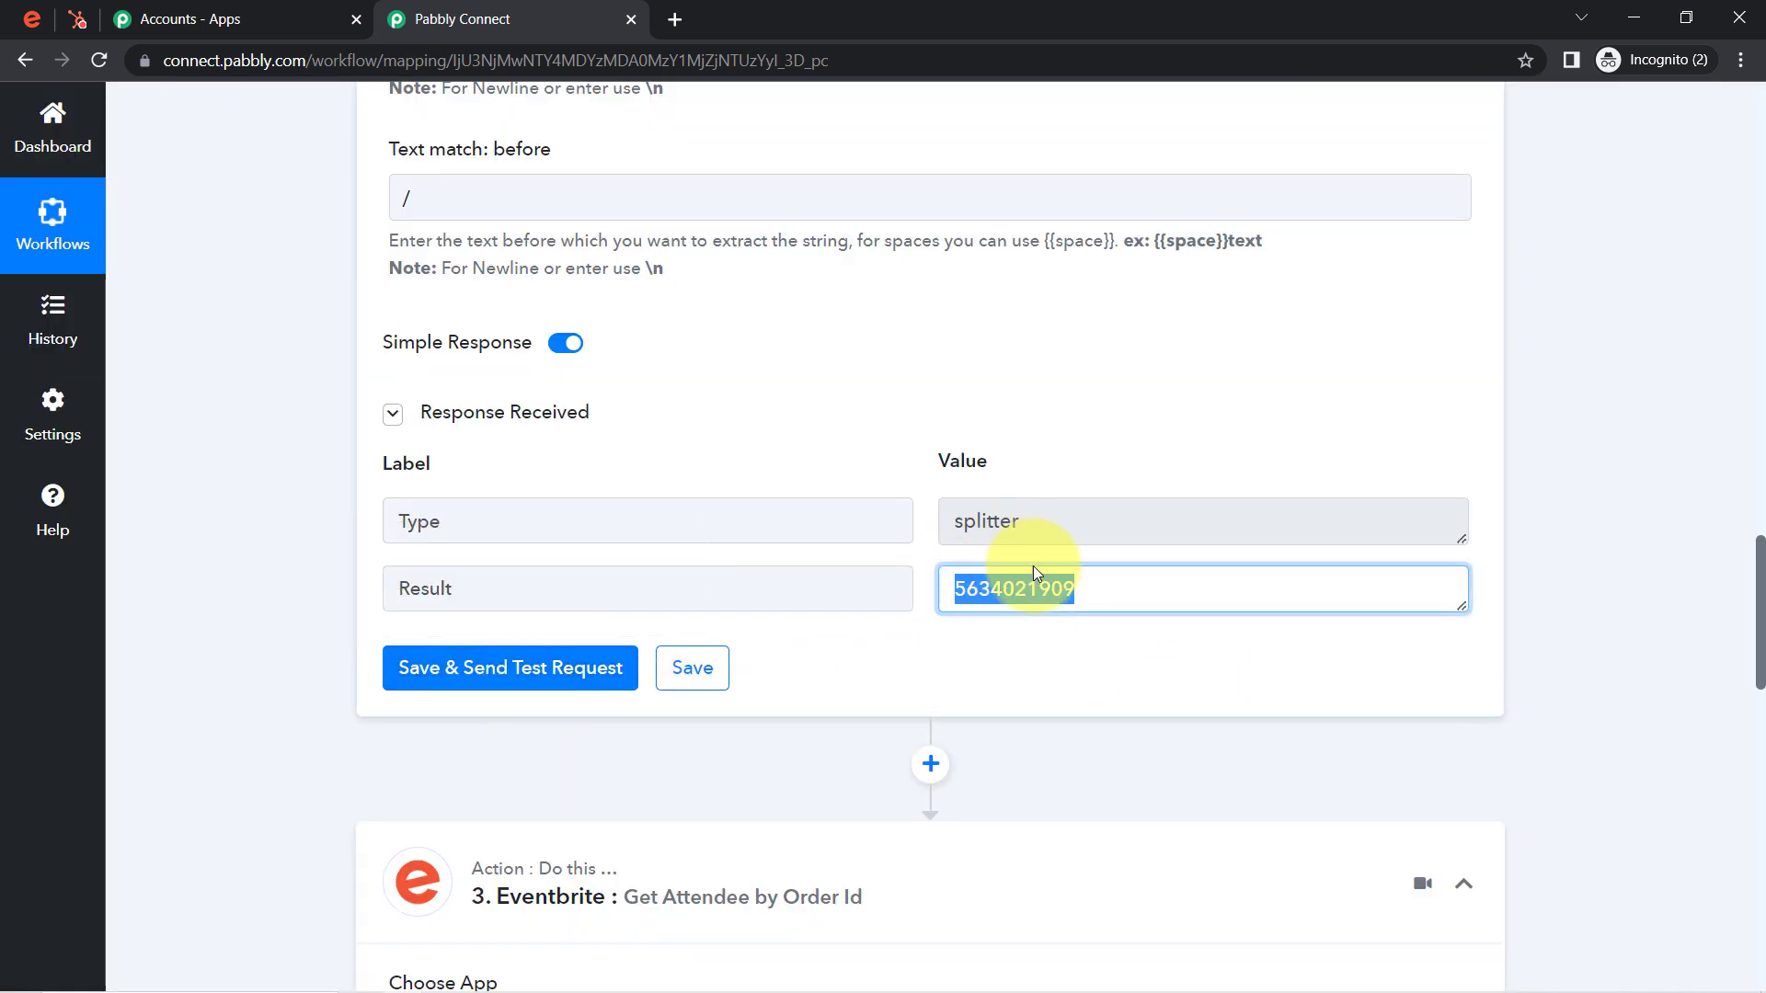
click(1651, 635)
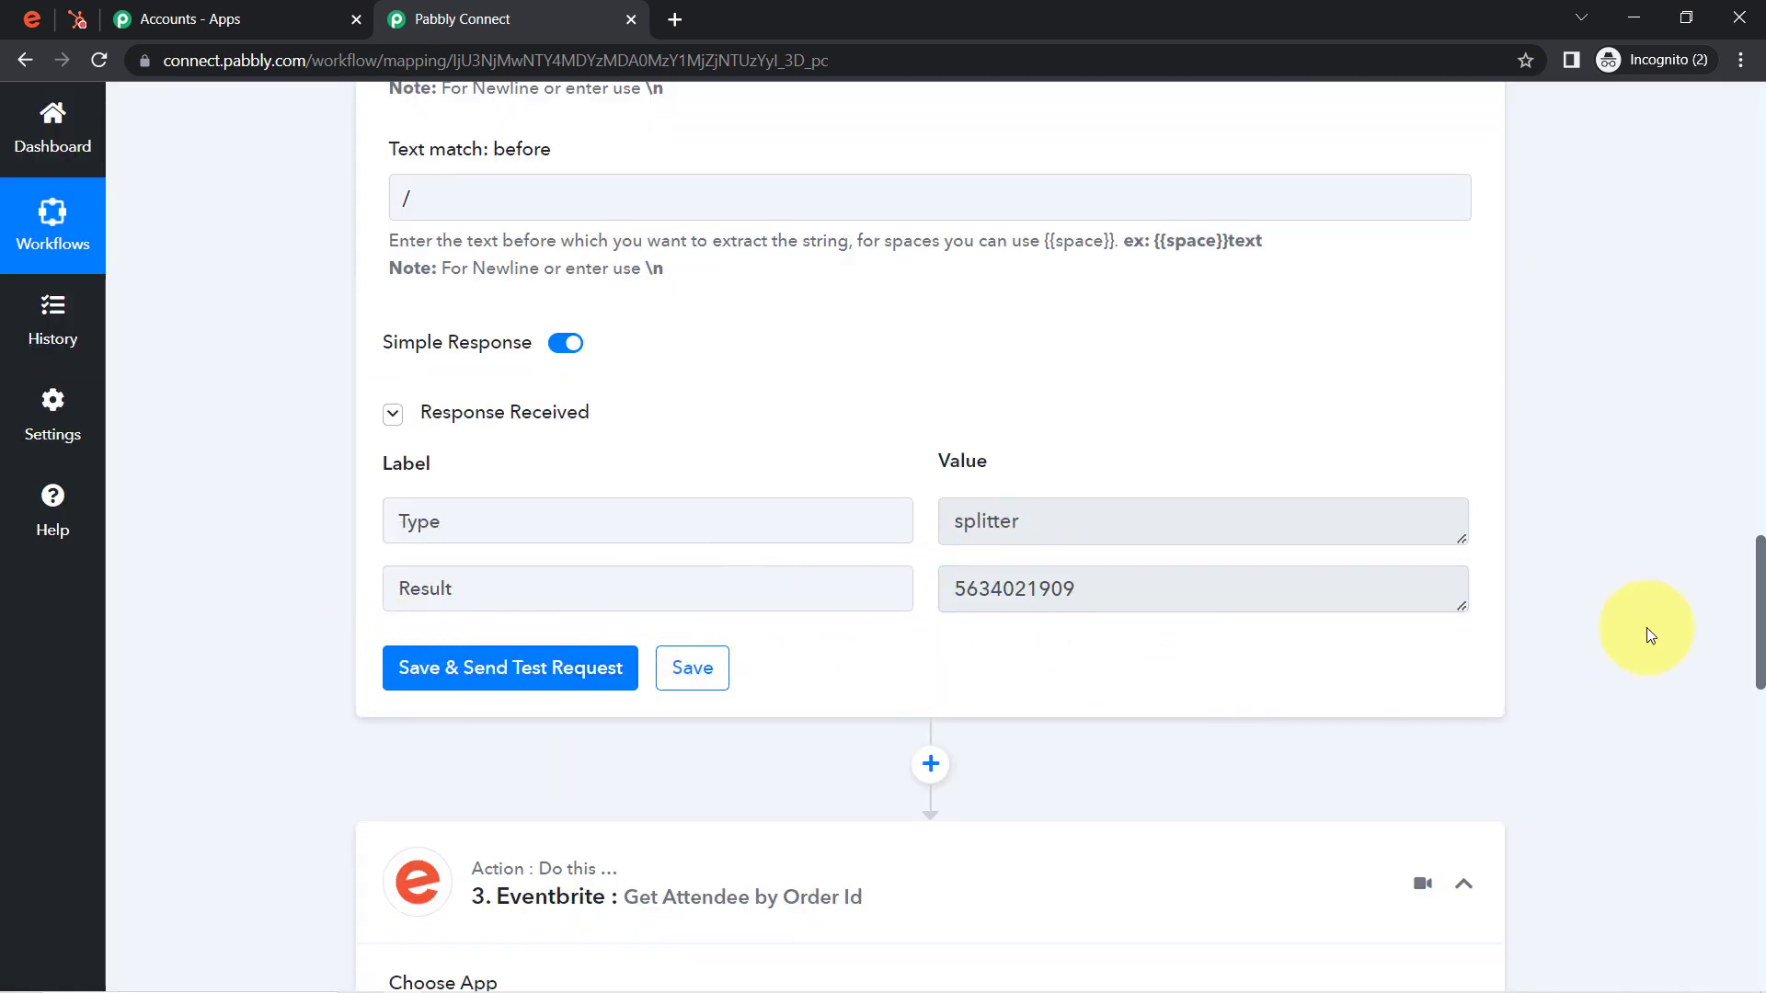
Step: Enter 1 as a placeholder Order Id in the Get Attendee by Order Id step and save without testing
drag(1759, 588, 1760, 786)
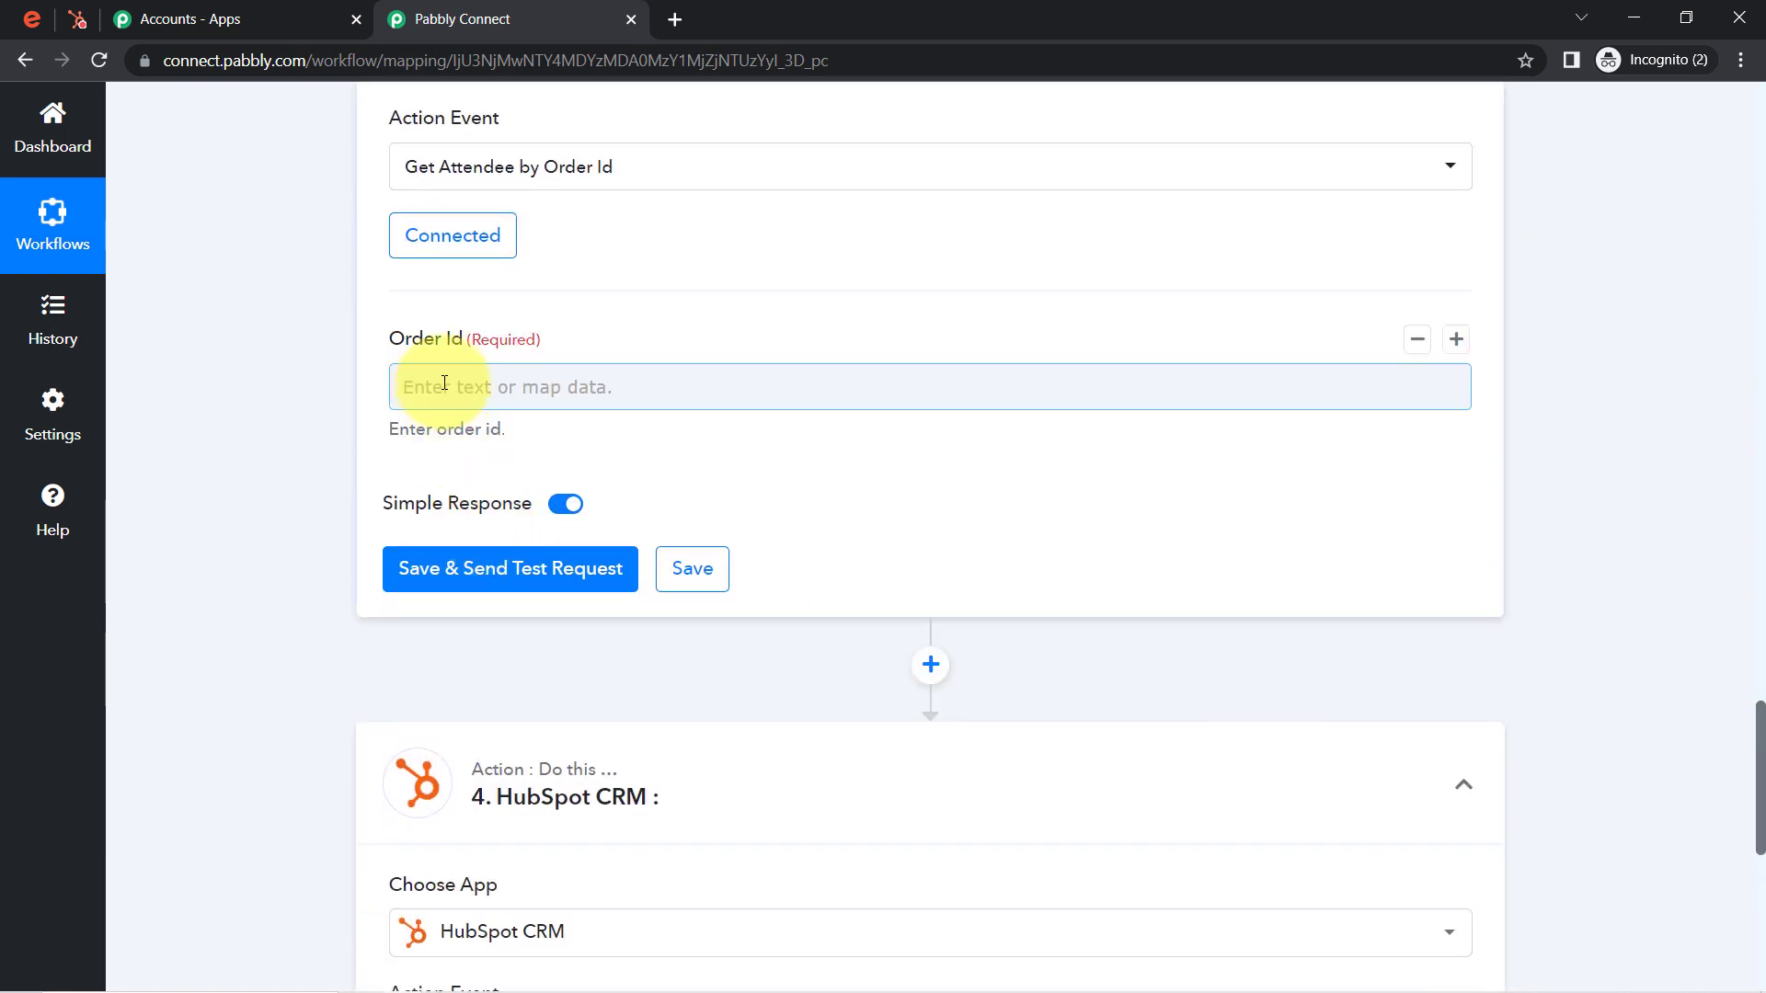
click(383, 387)
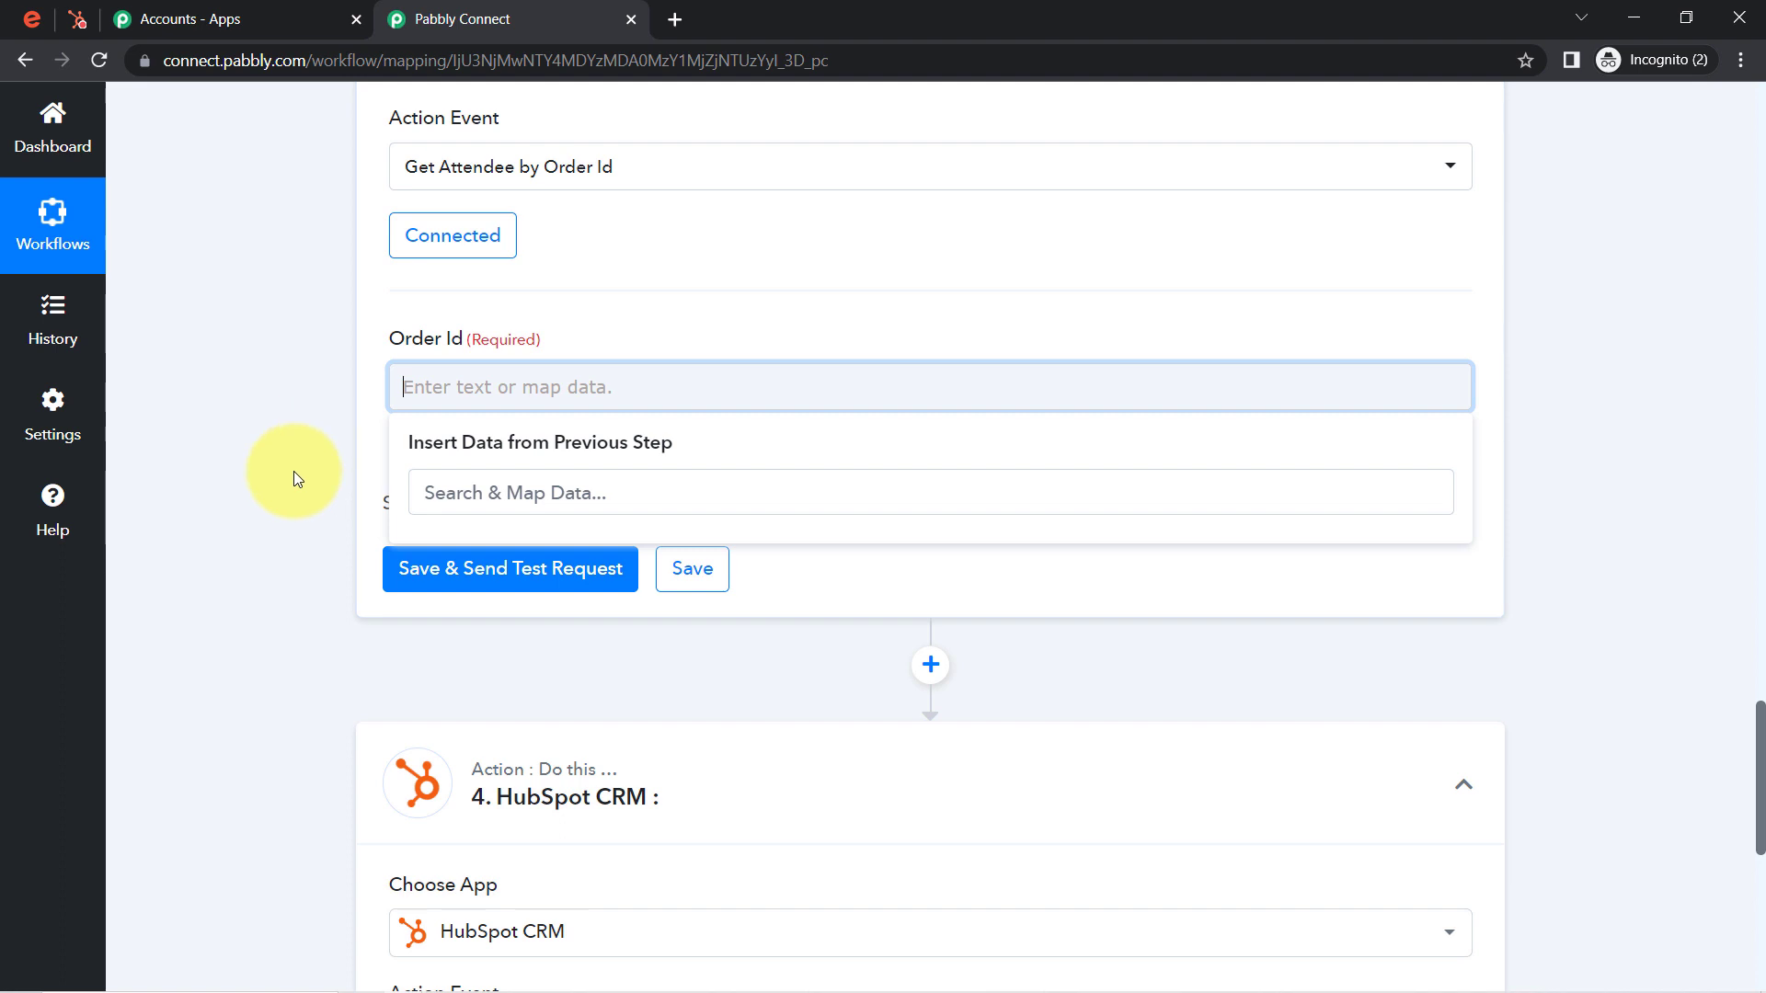
click(357, 444)
click(430, 391)
text(1)
click(325, 469)
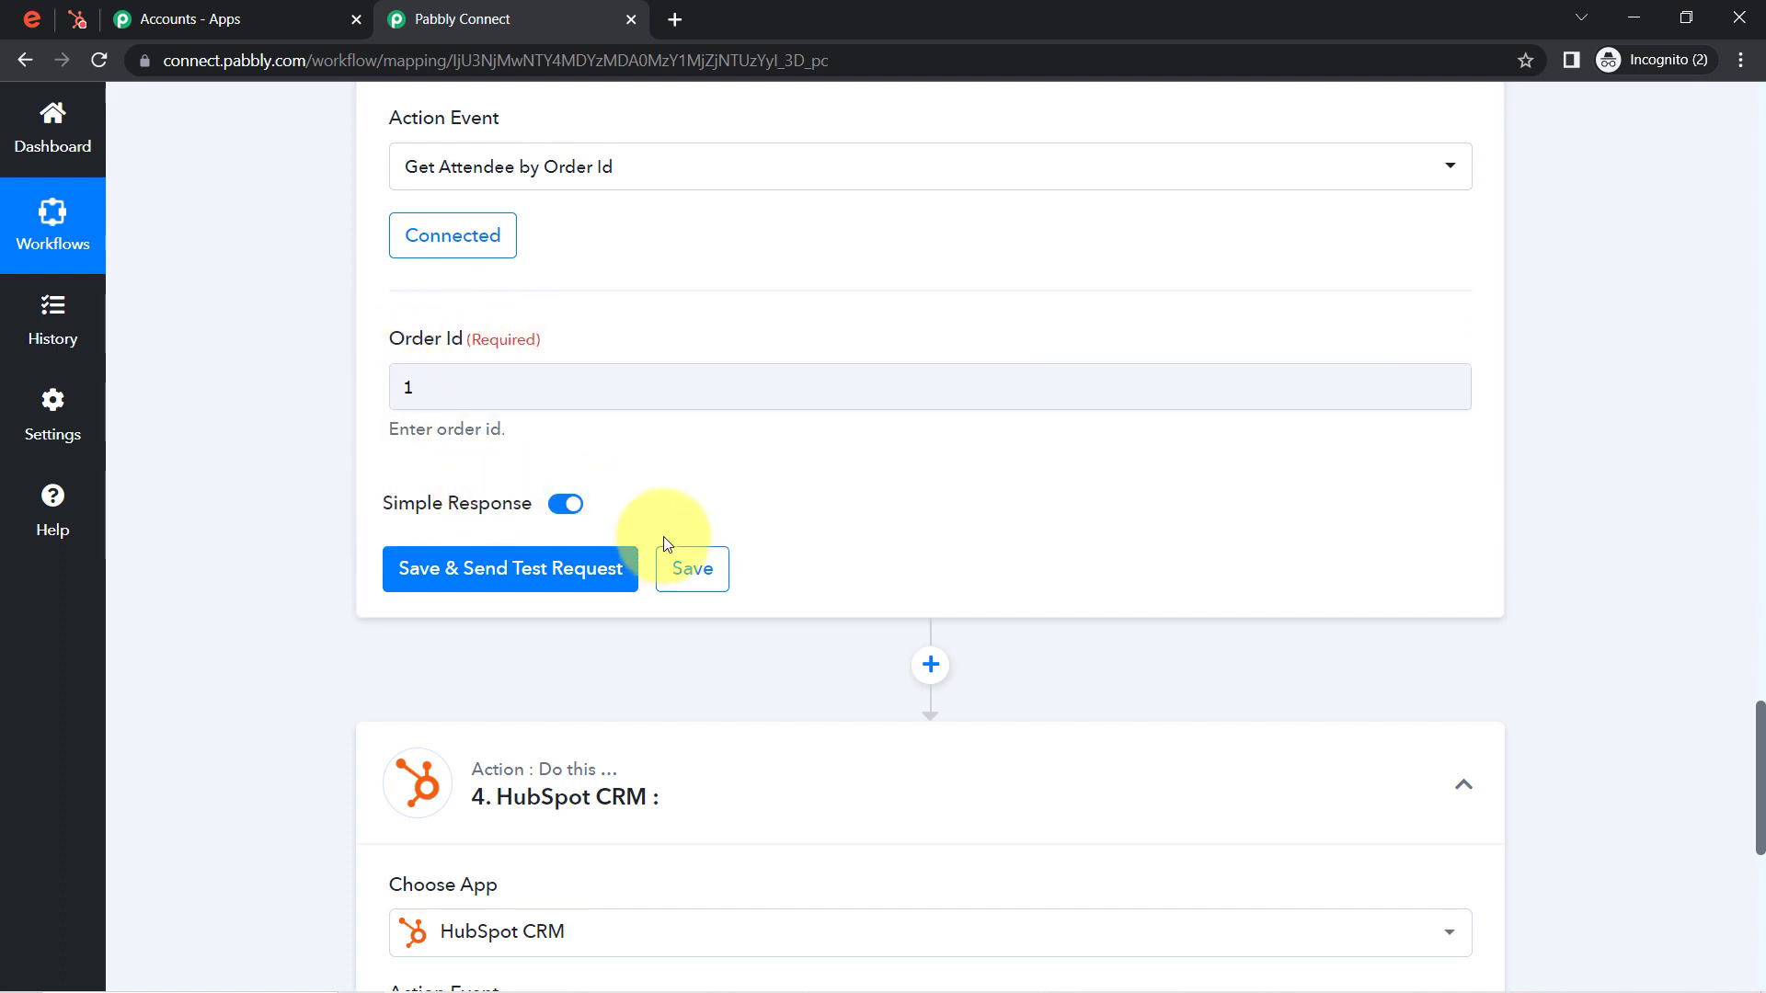
click(691, 568)
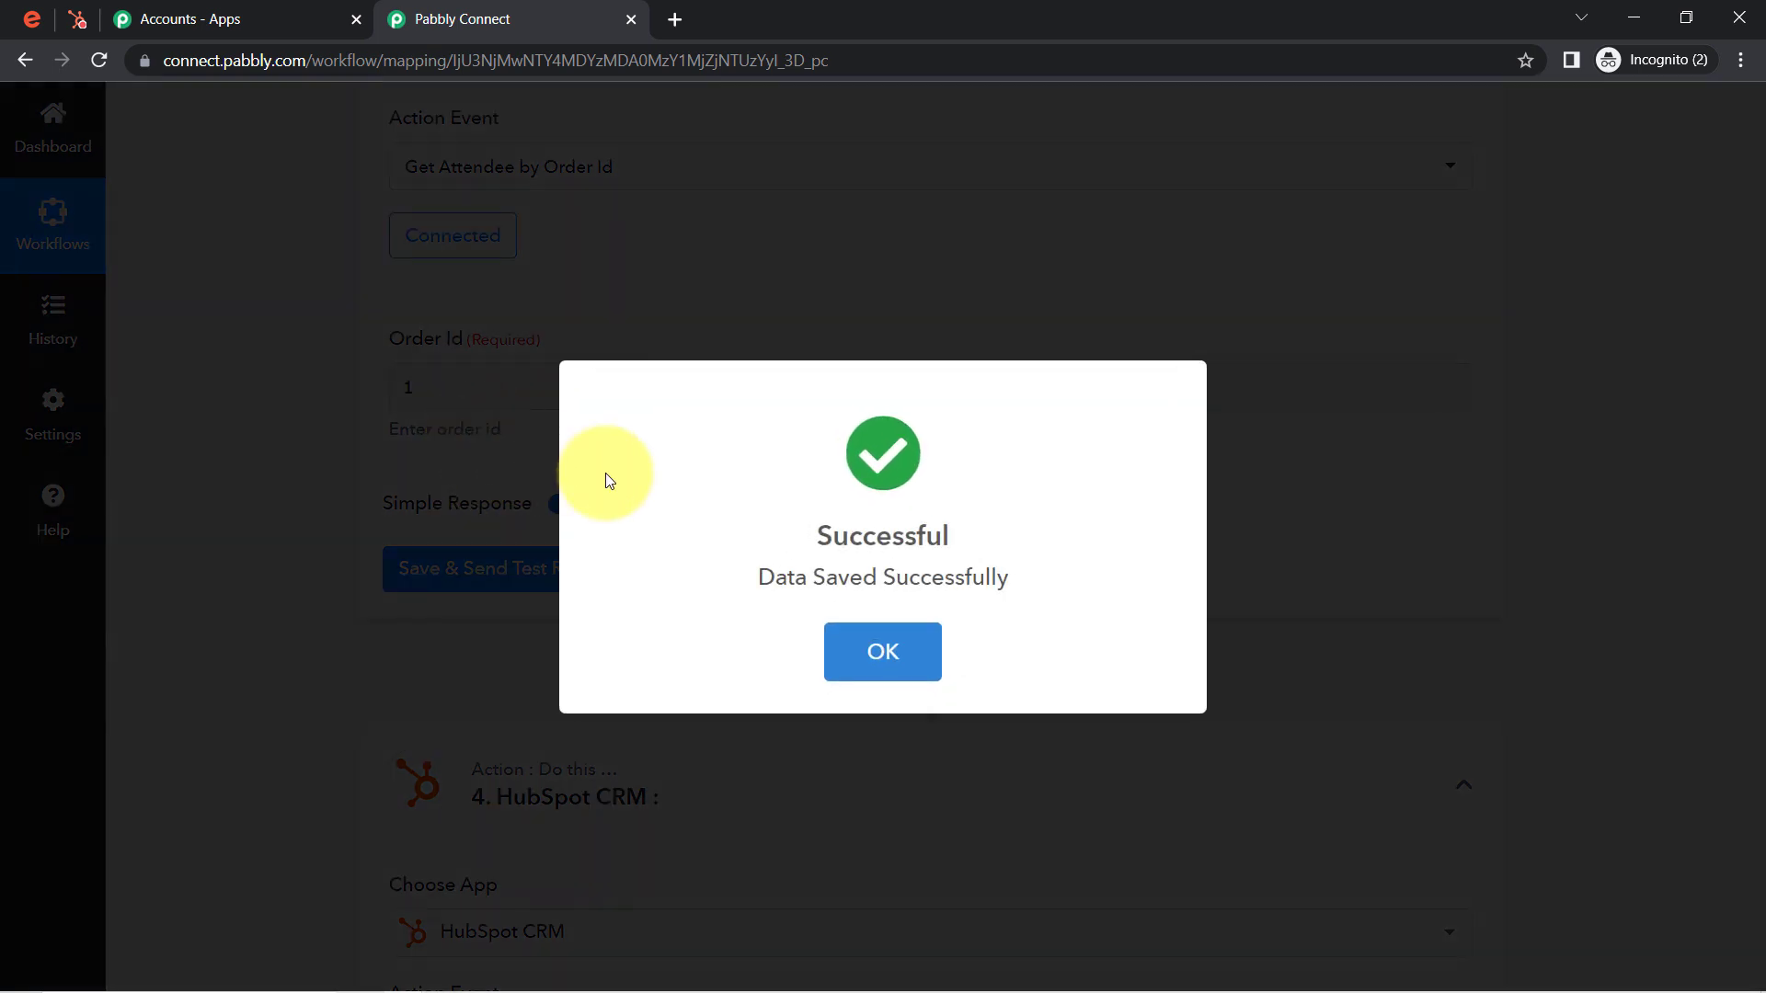
Step: Map the Order Id field to the Text Parser's Result and remove the placeholder 1
click(430, 387)
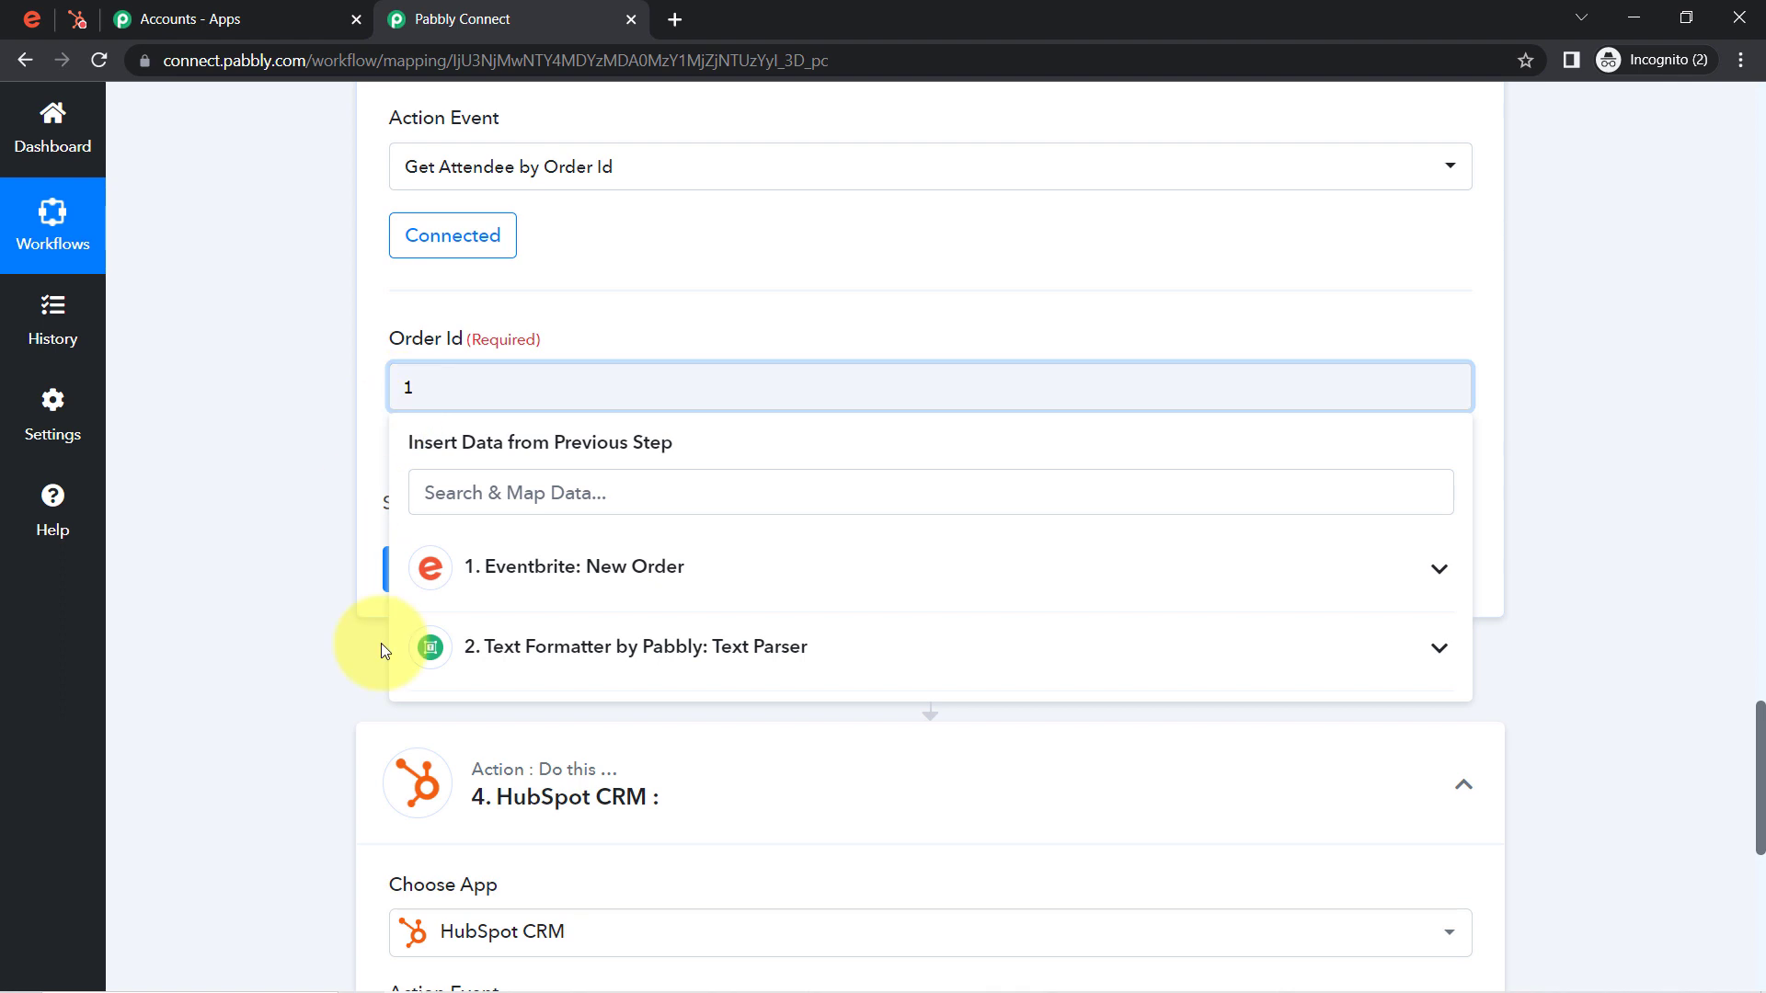
click(538, 646)
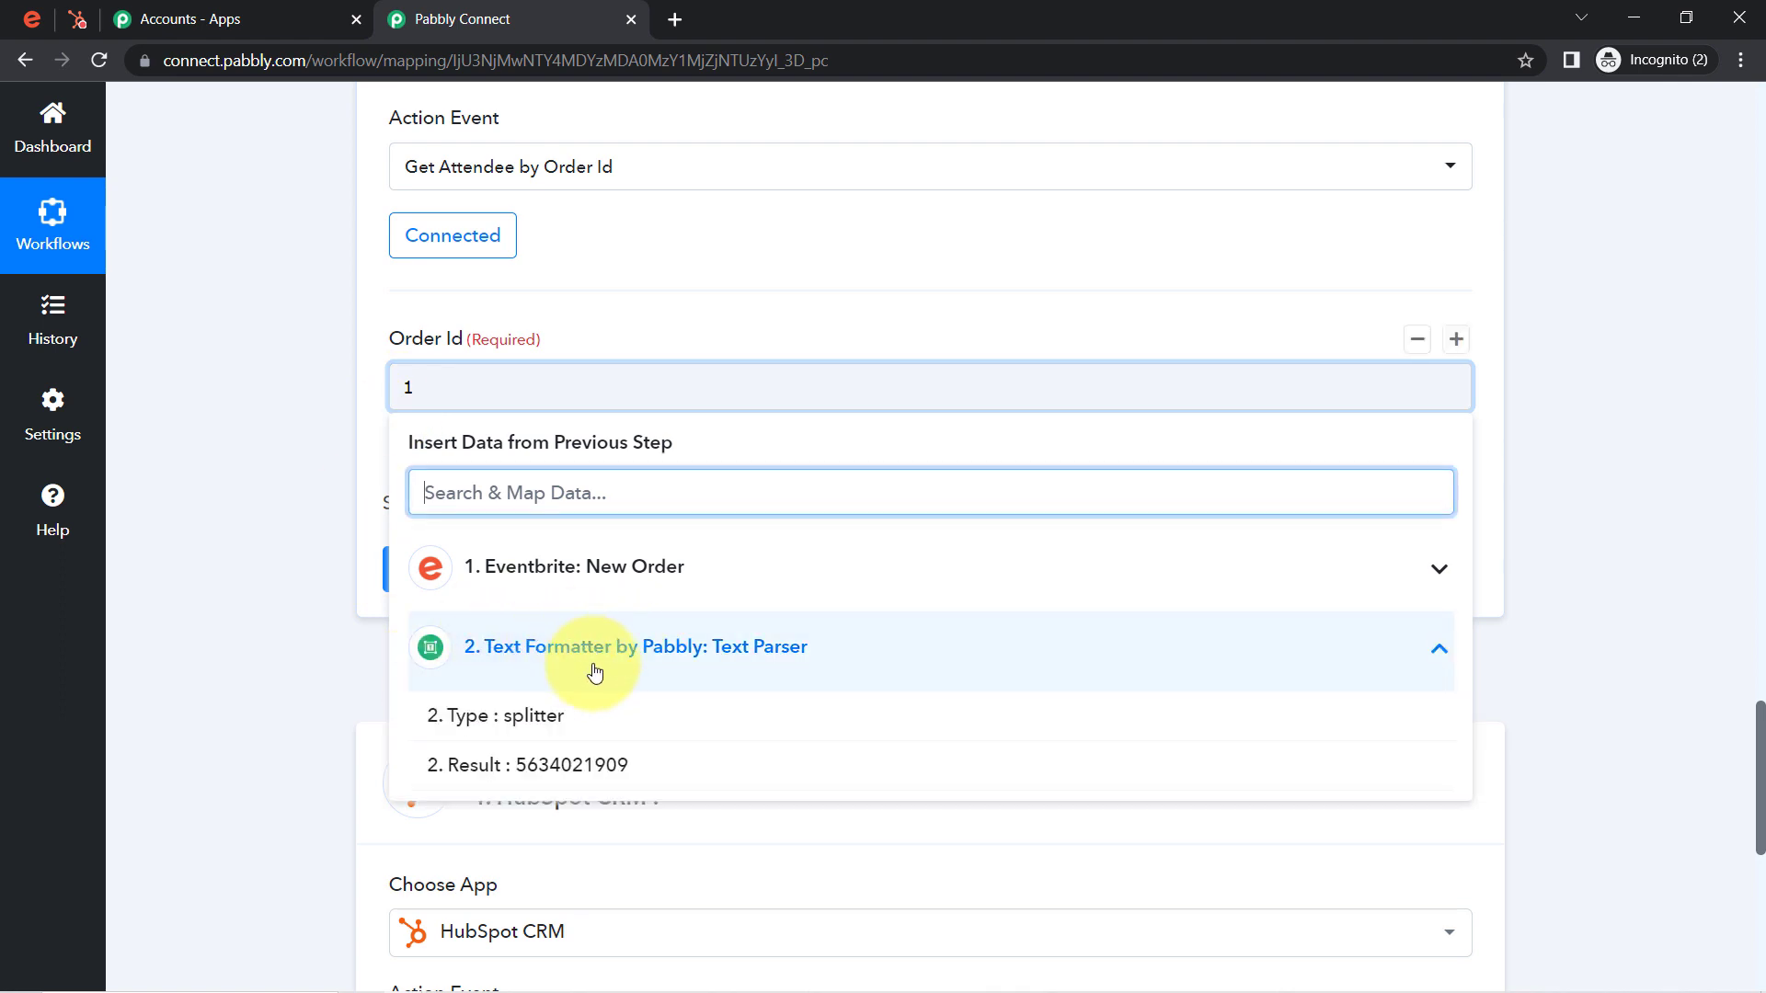
click(525, 765)
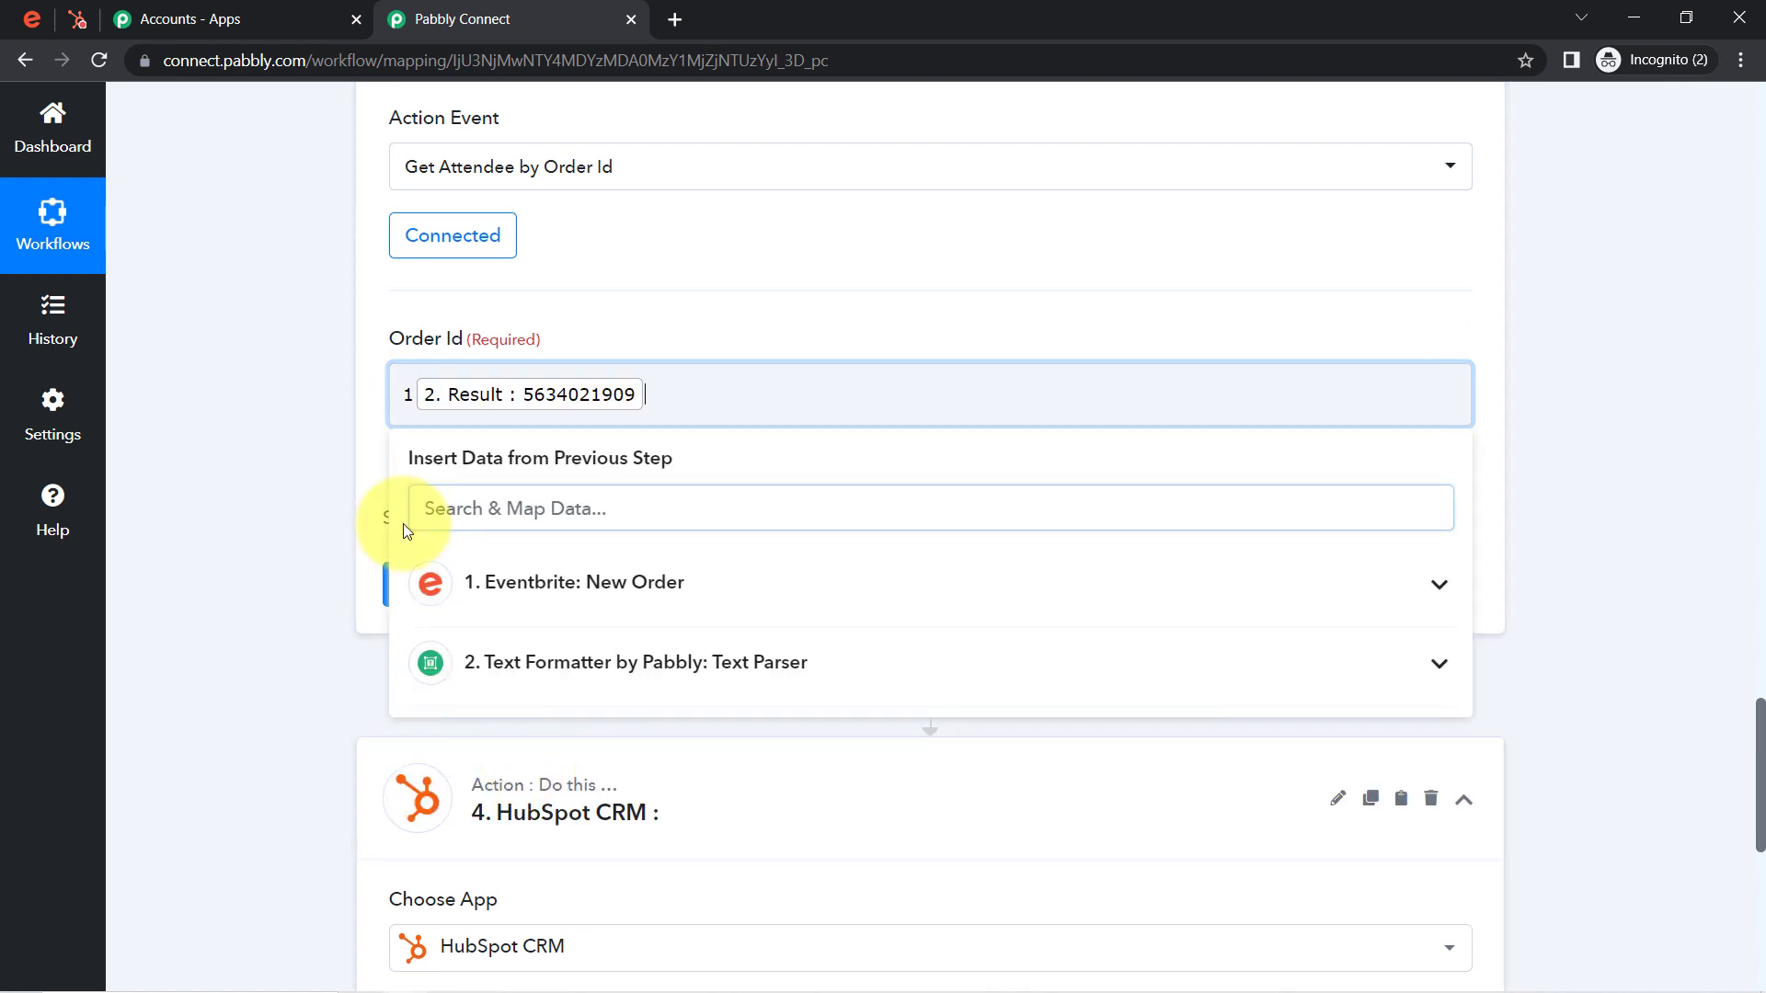
click(410, 402)
key(BackSpace)
click(338, 450)
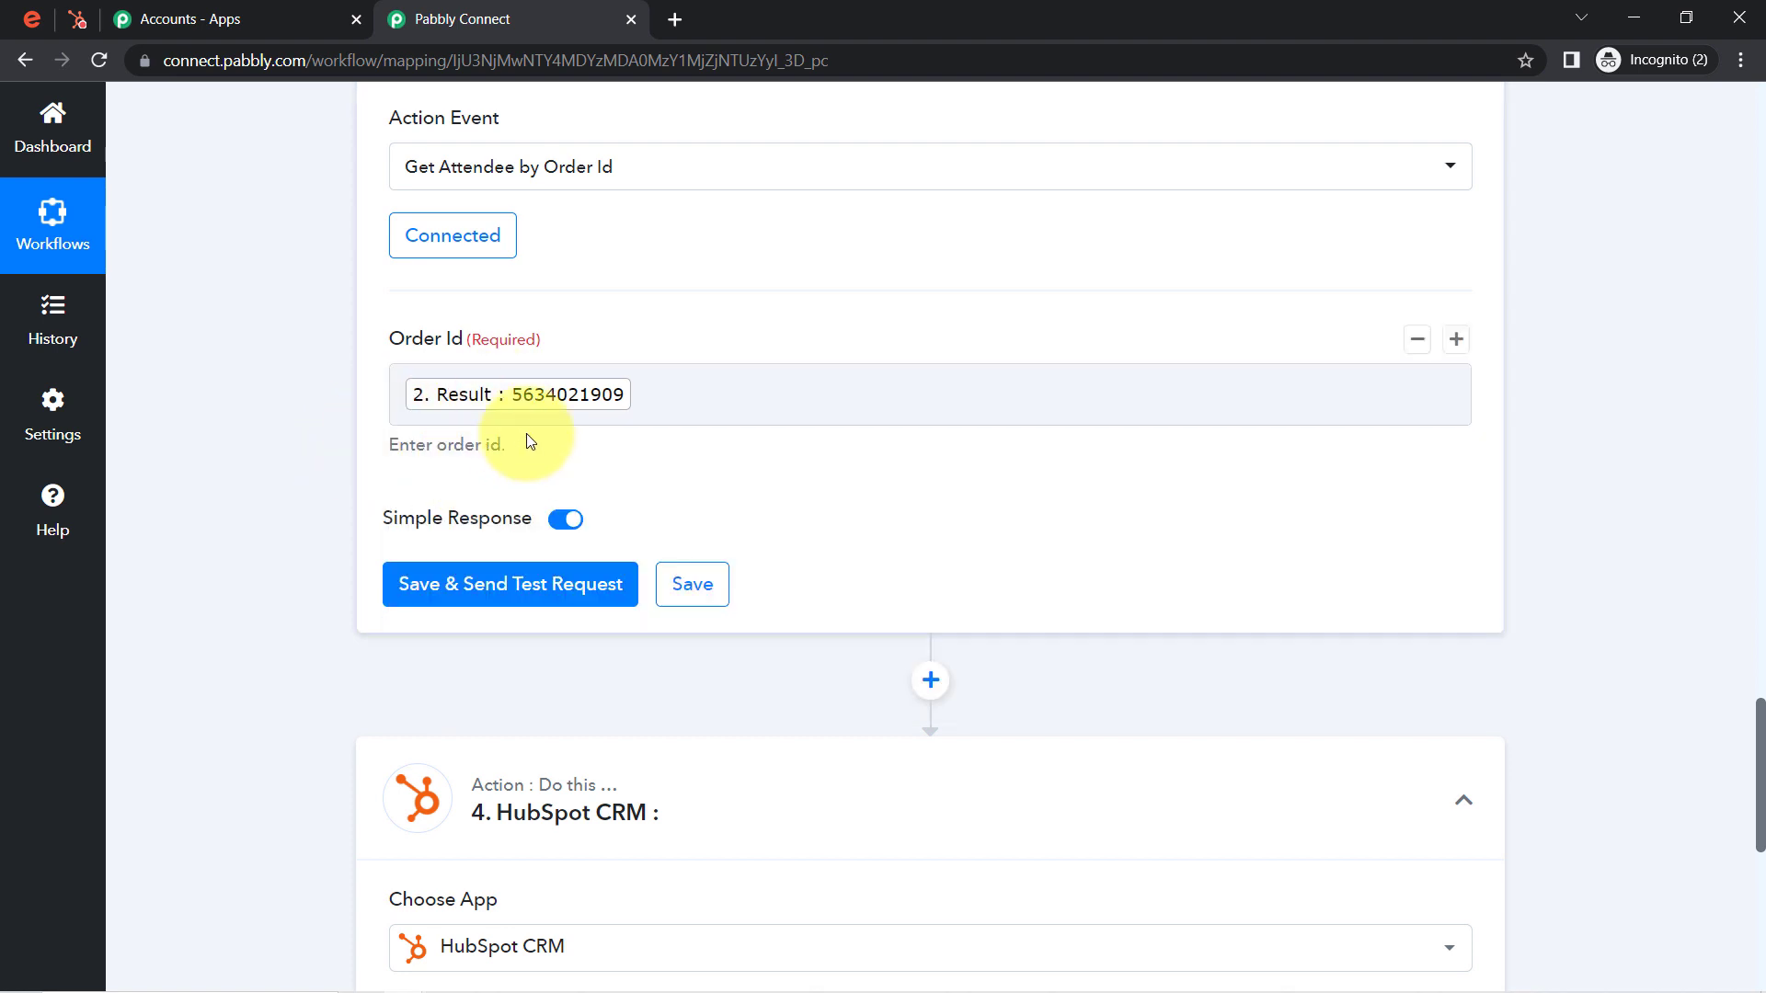
Step: Save the Get Attendee by Order Id step with a test request and review the attendee's name and email in the response
click(482, 596)
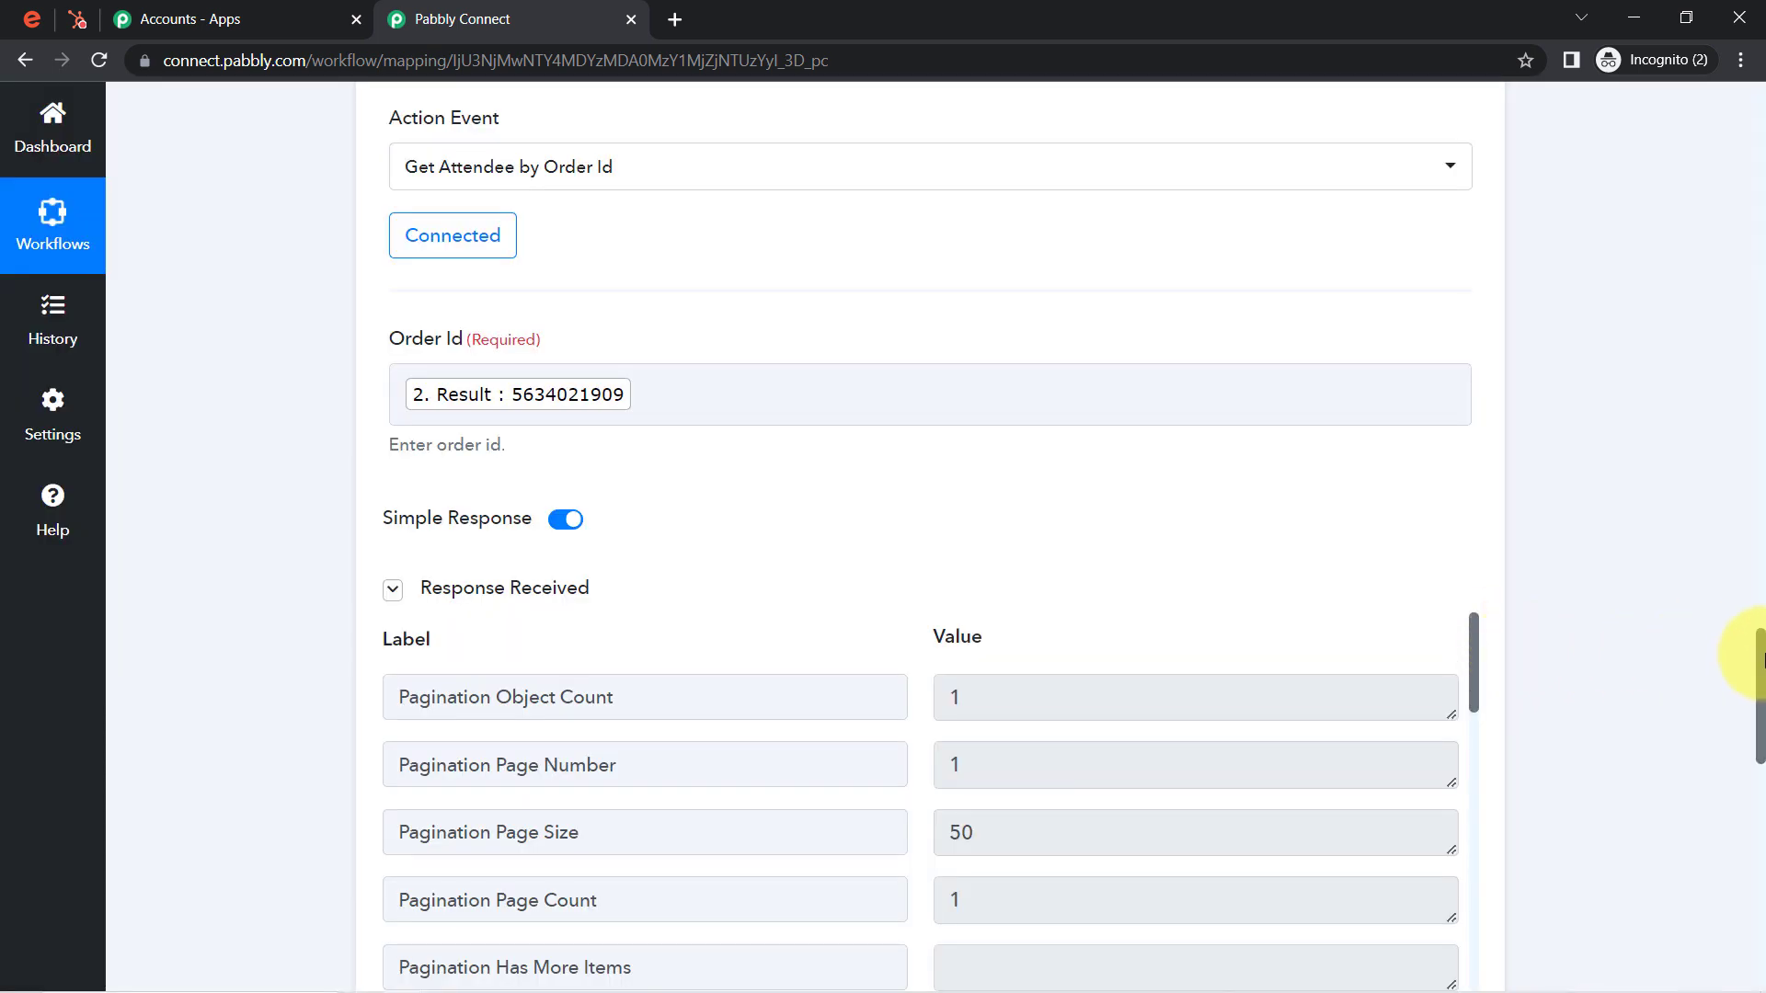
drag(1759, 657, 1753, 703)
drag(1477, 309, 1439, 698)
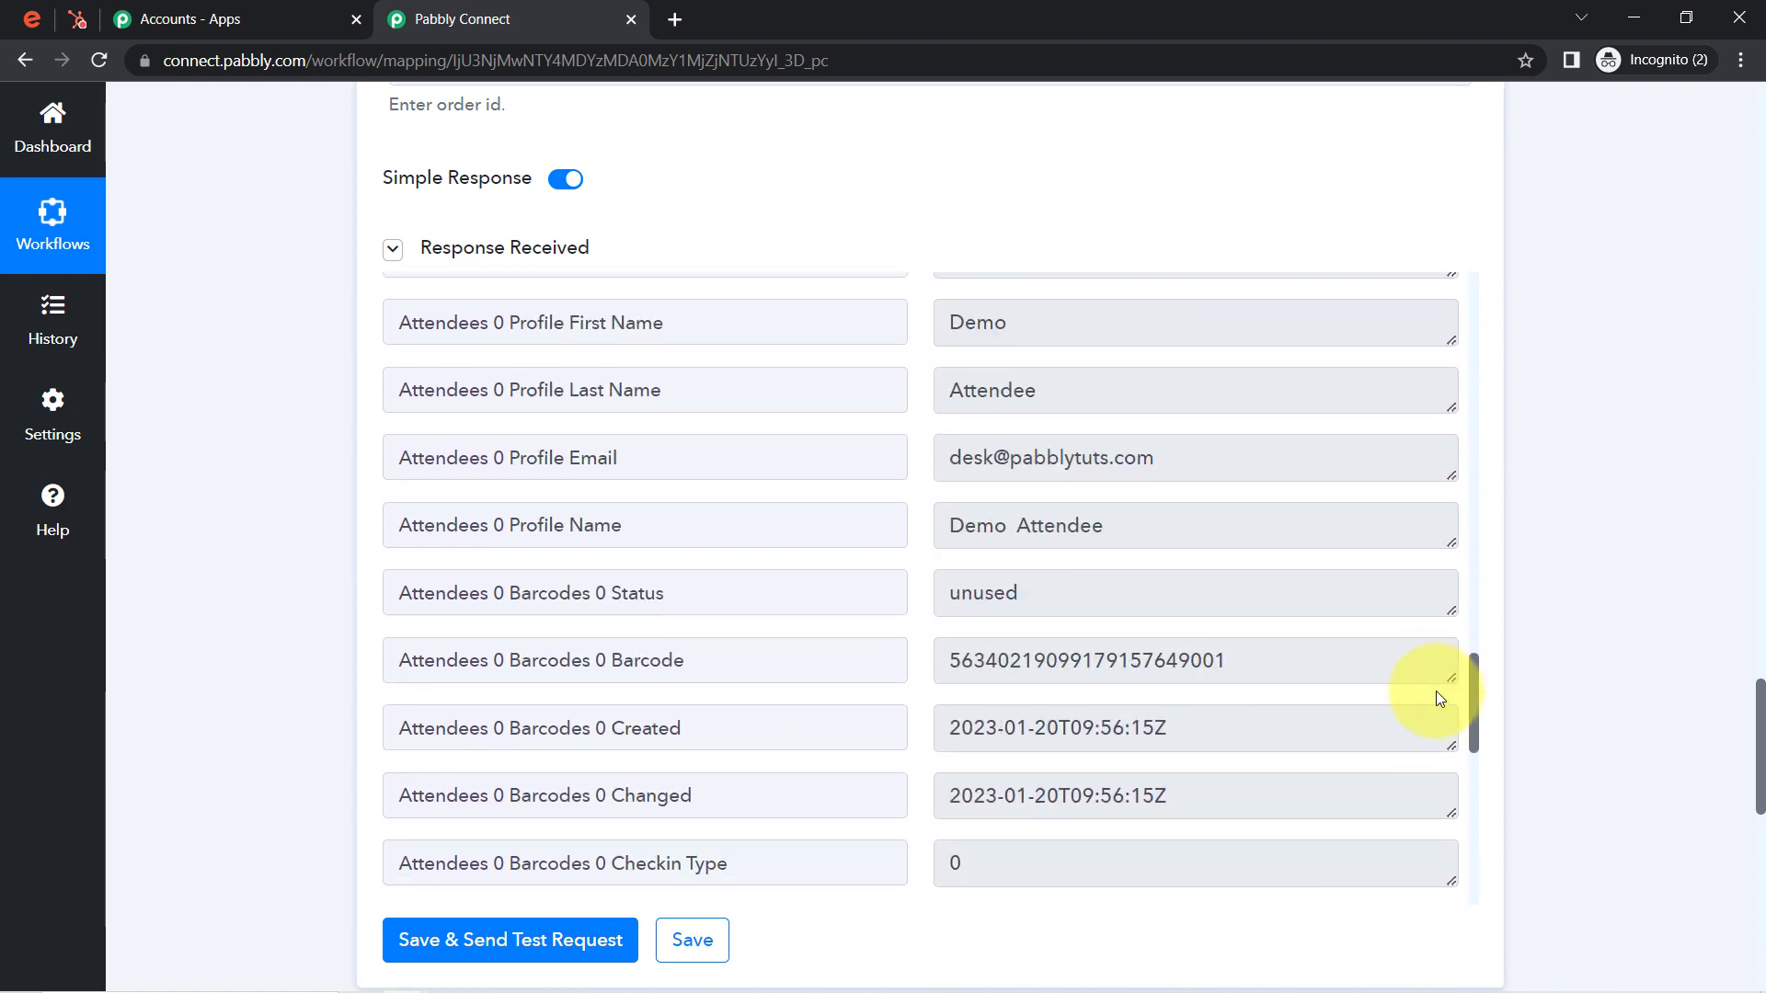
drag(977, 323, 930, 414)
drag(1064, 457, 903, 465)
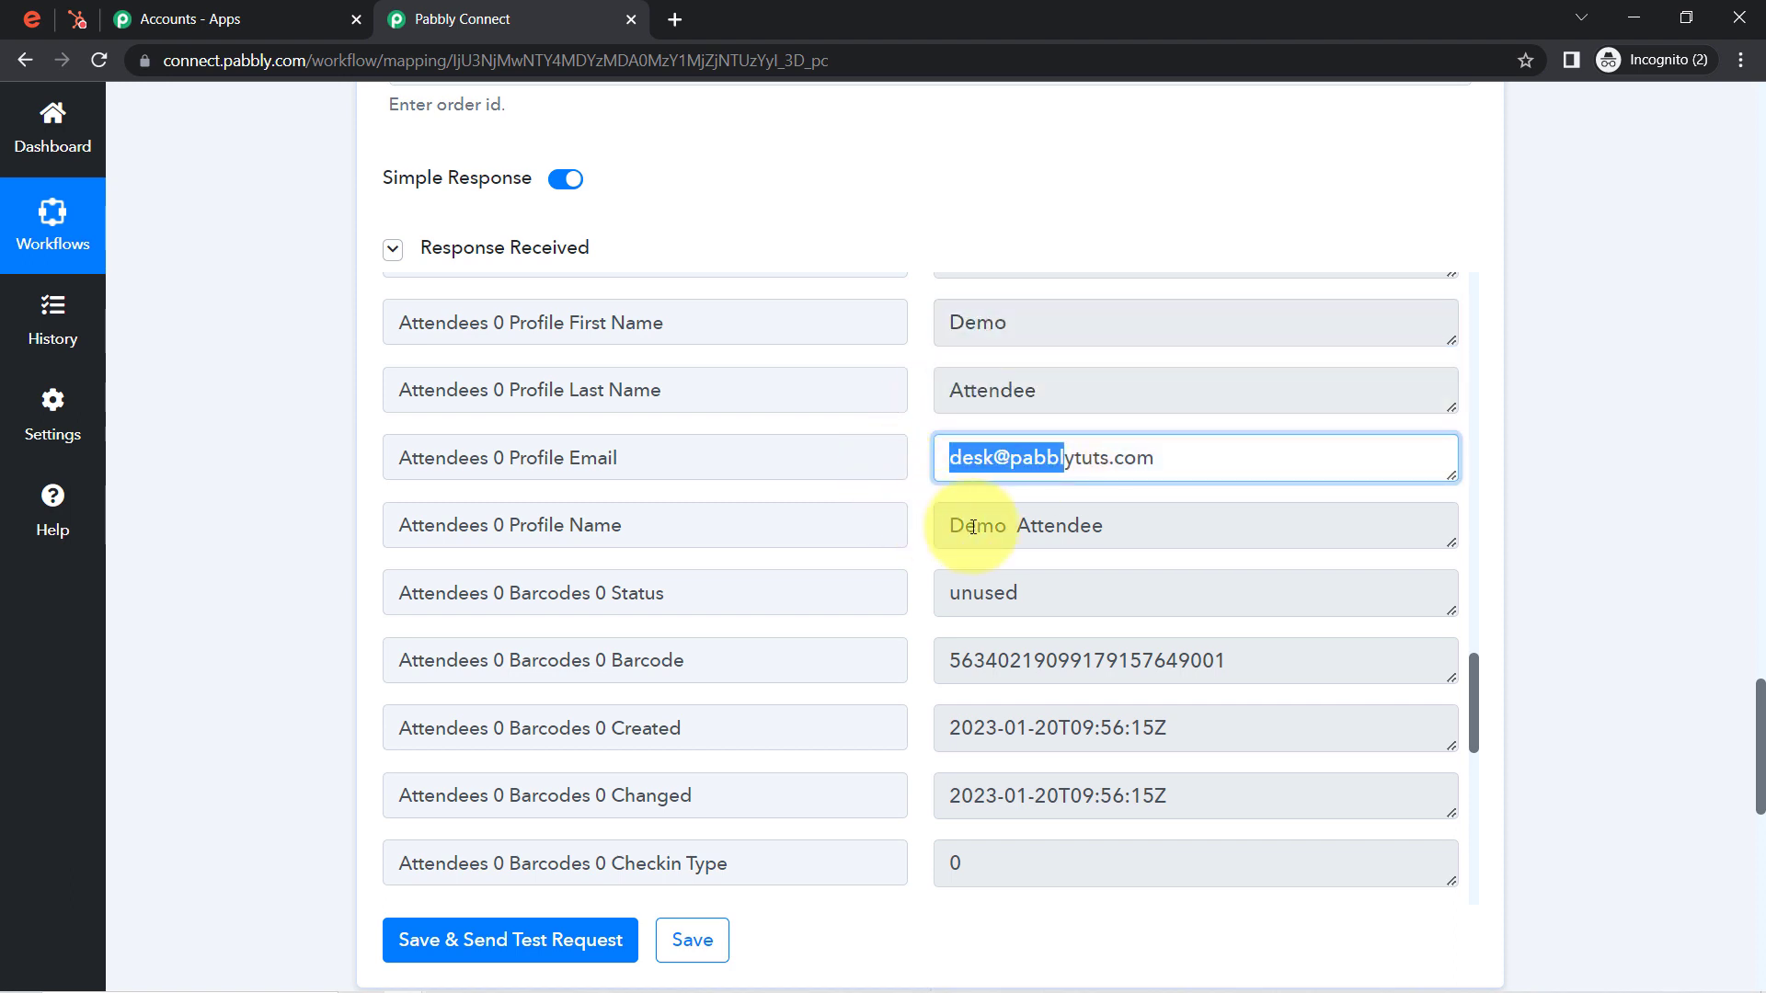
drag(1045, 525, 994, 528)
drag(1483, 699, 1485, 750)
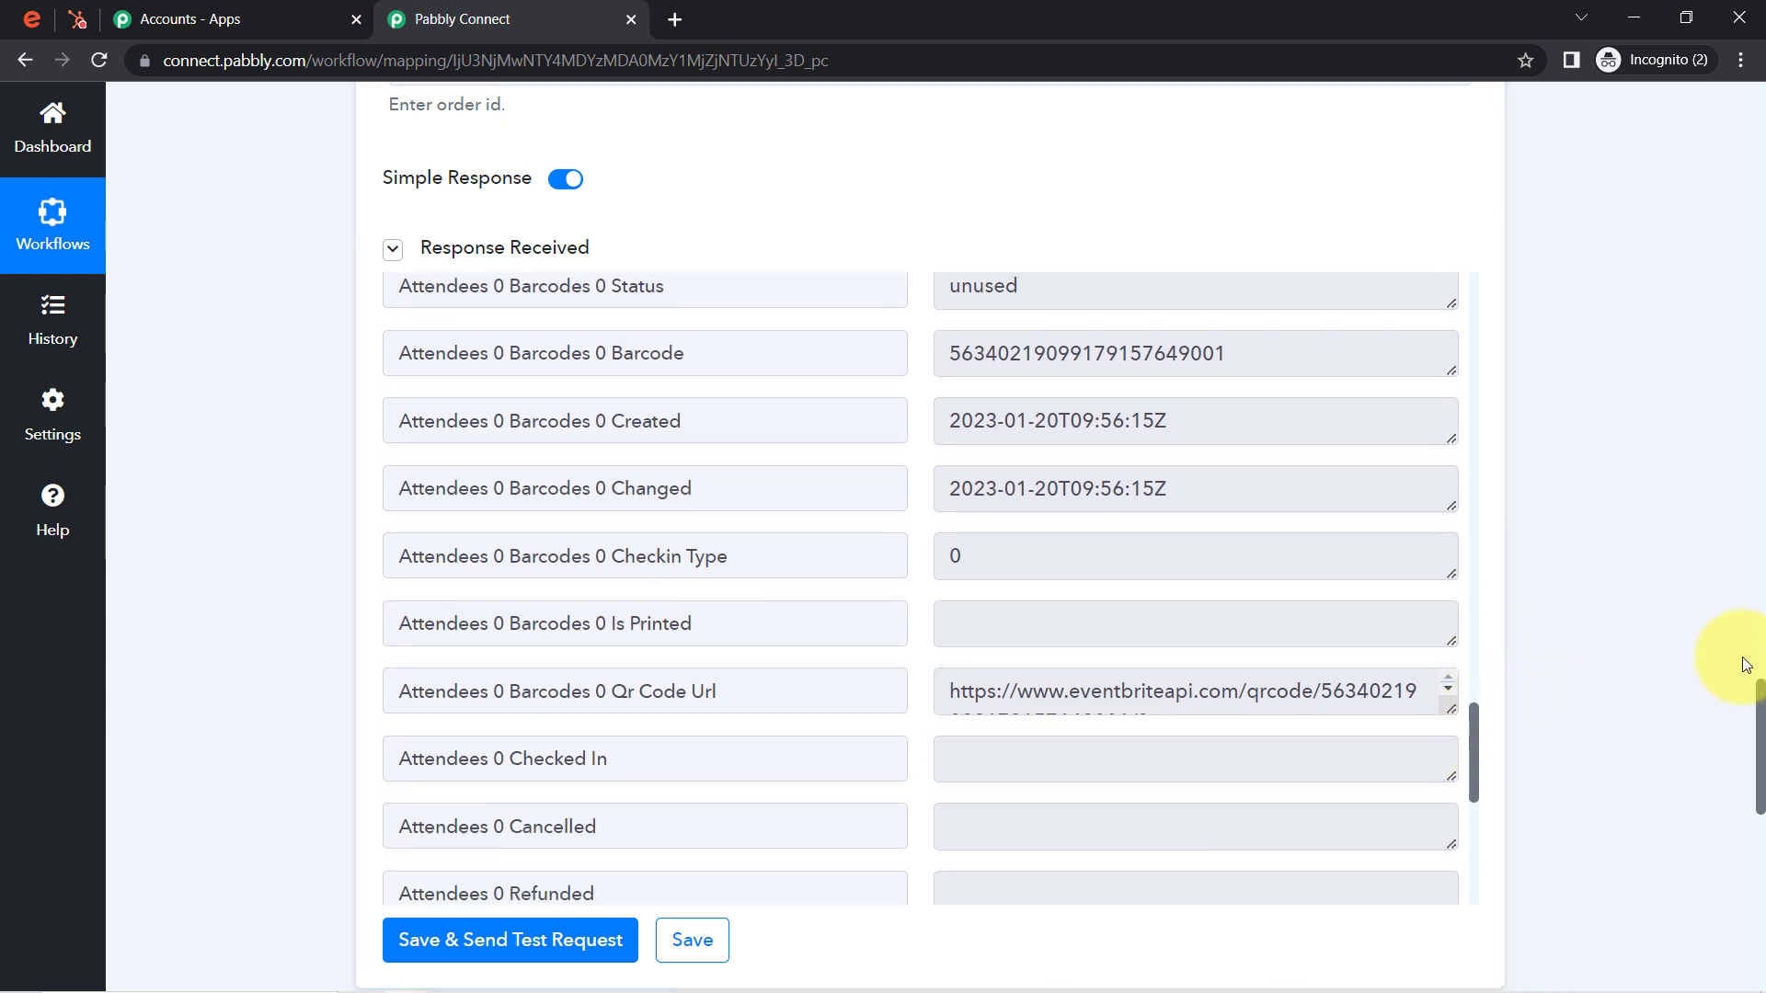
drag(1758, 711, 1737, 840)
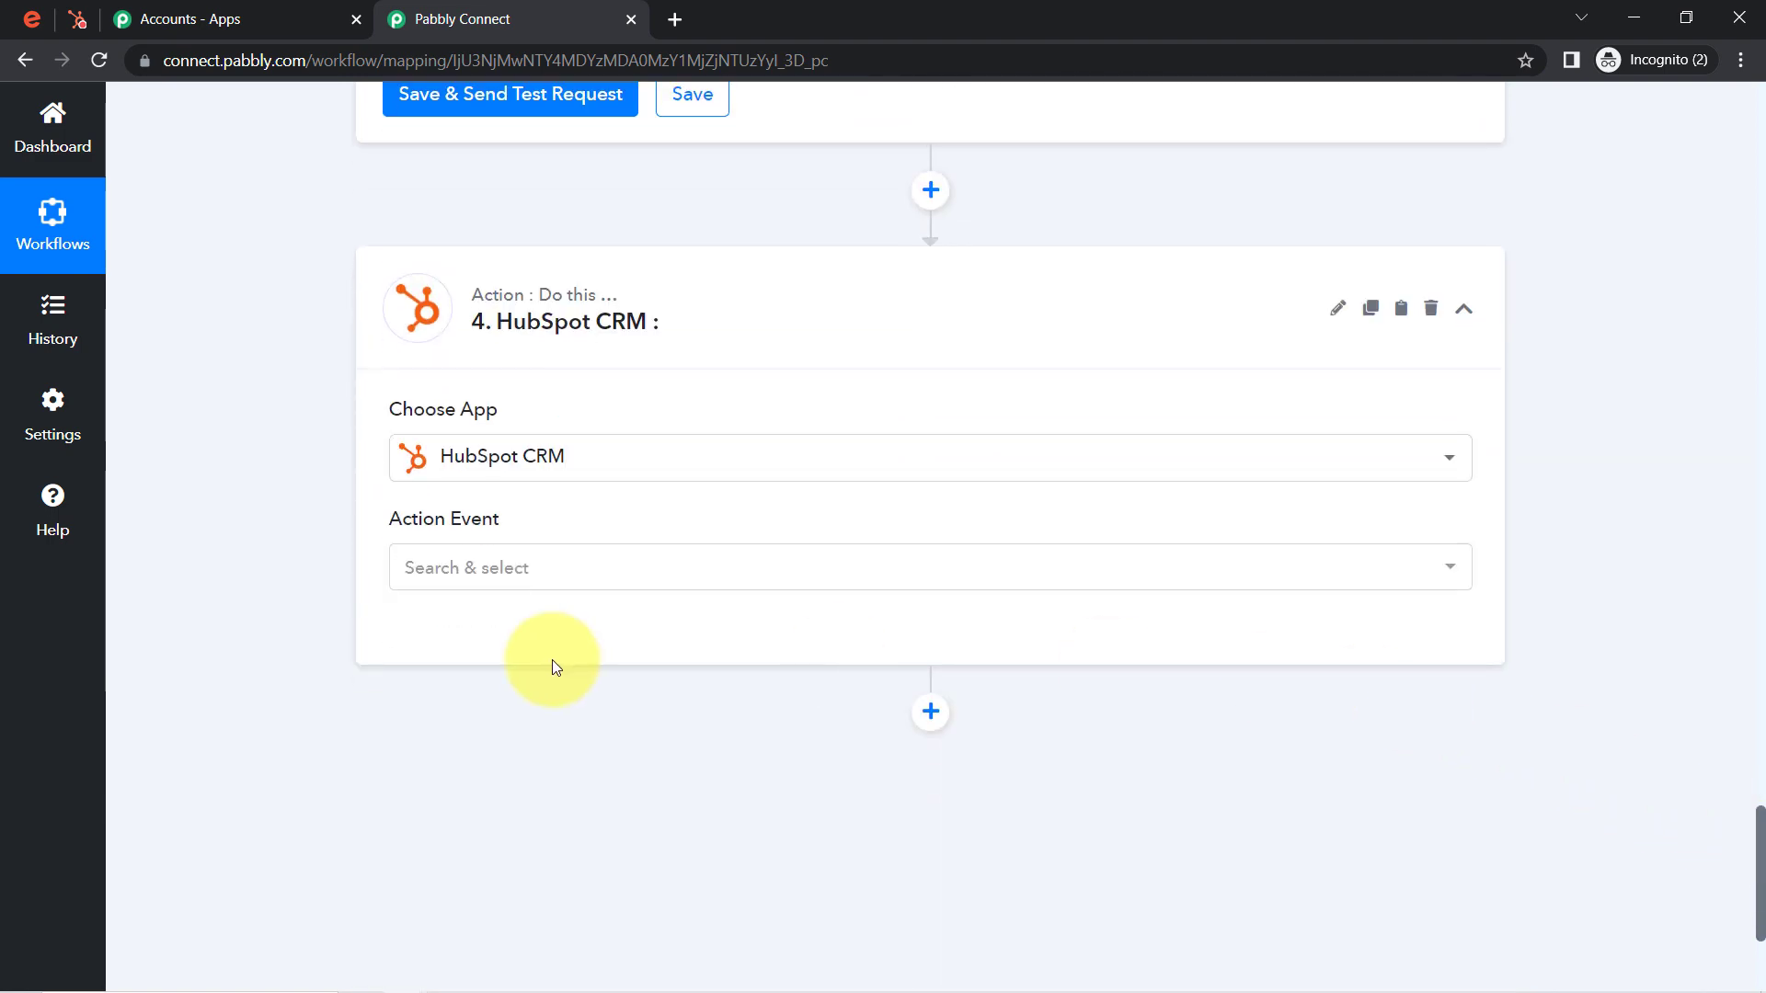
Step: Set the HubSpot CRM action event to Create a Contact and authorize a new connection using the Magnet Brains account
click(469, 575)
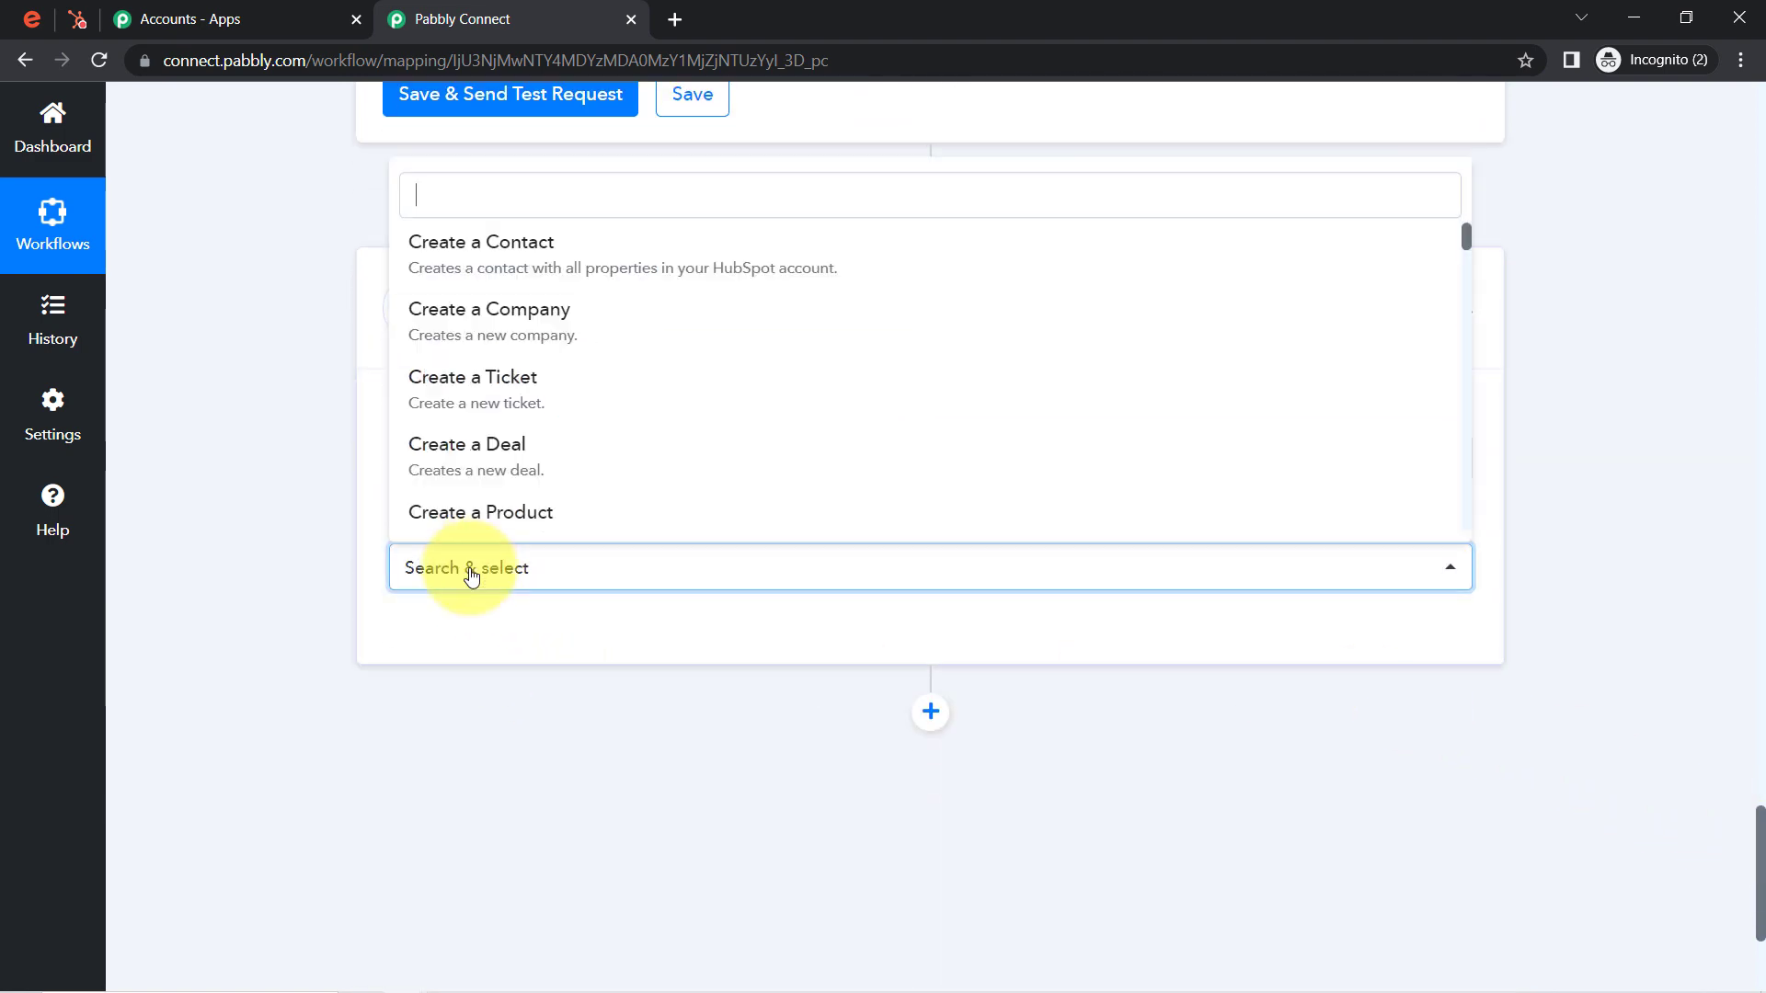
click(434, 254)
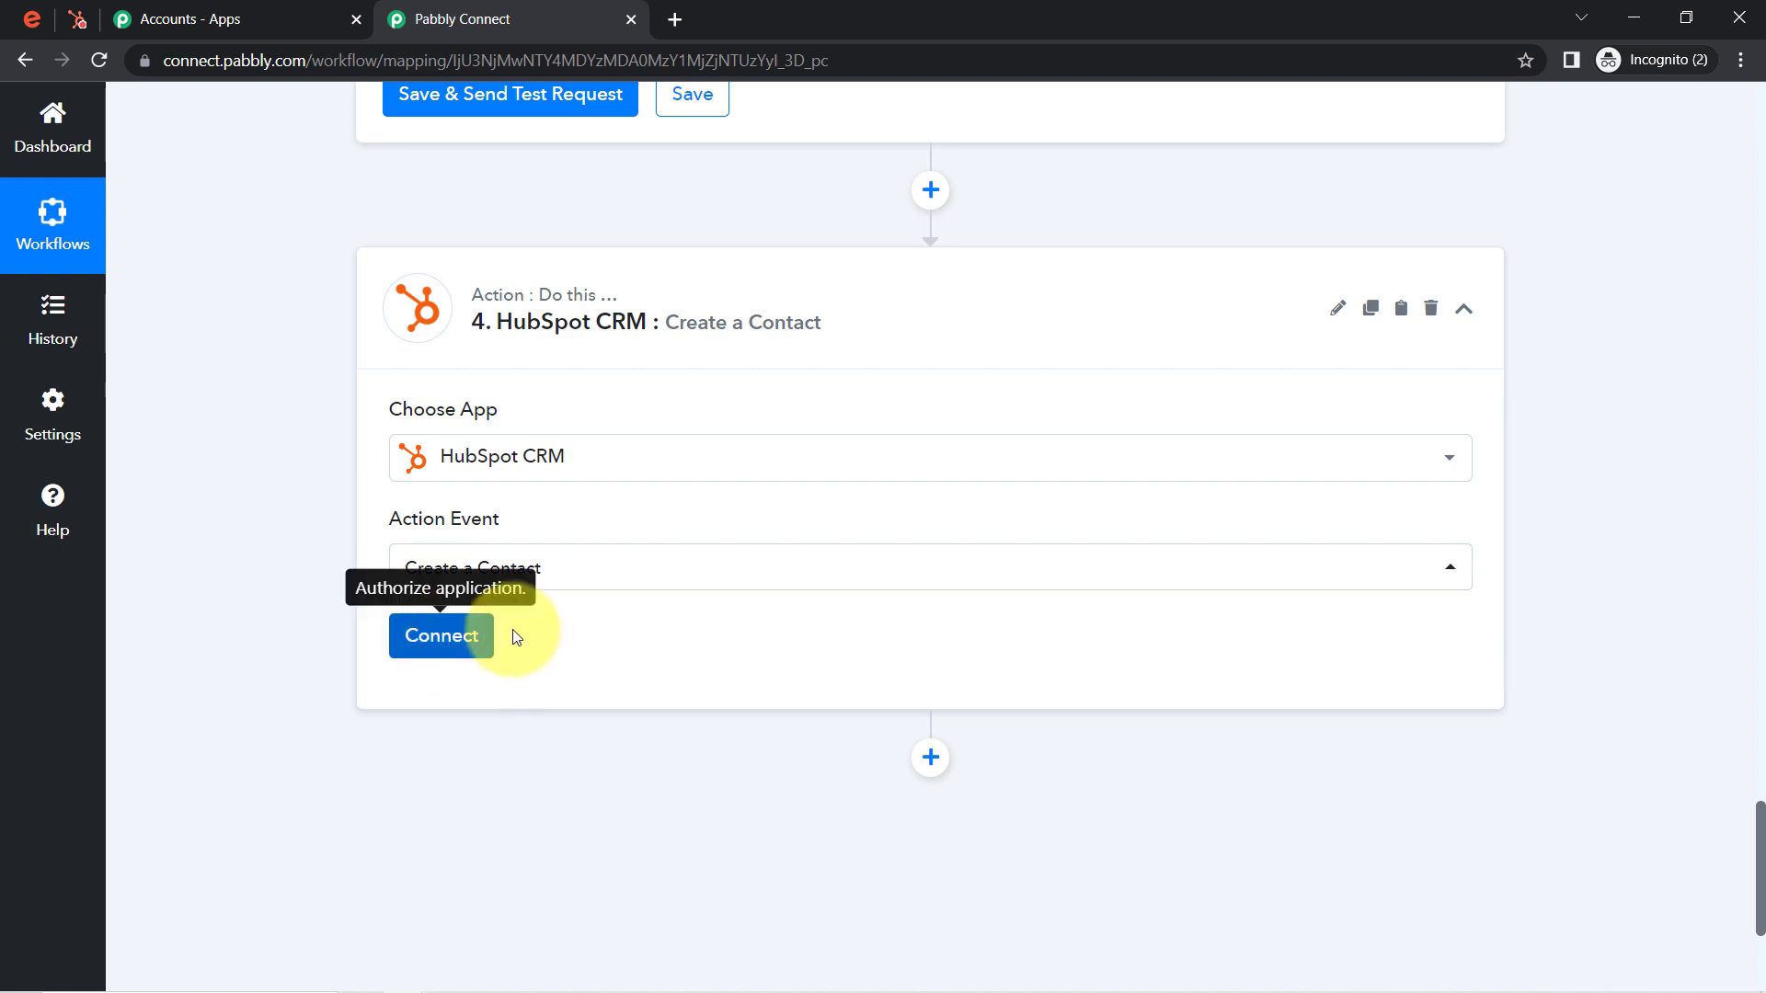
click(428, 653)
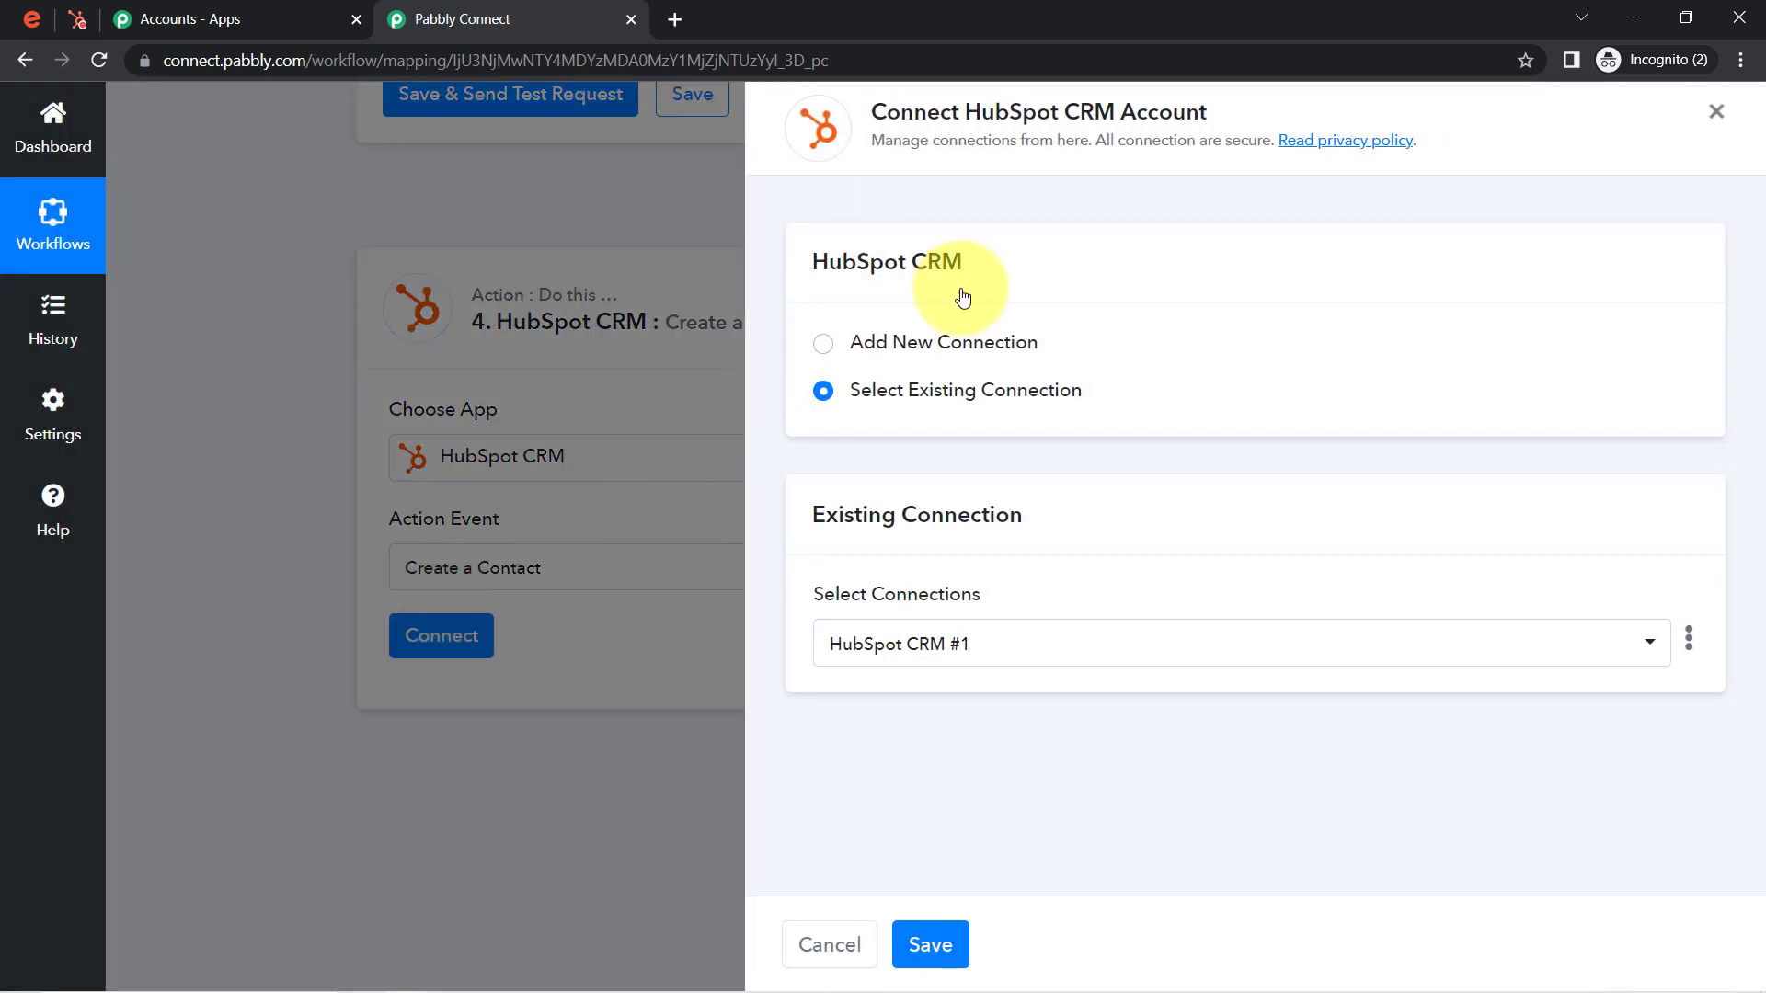
click(975, 340)
click(915, 606)
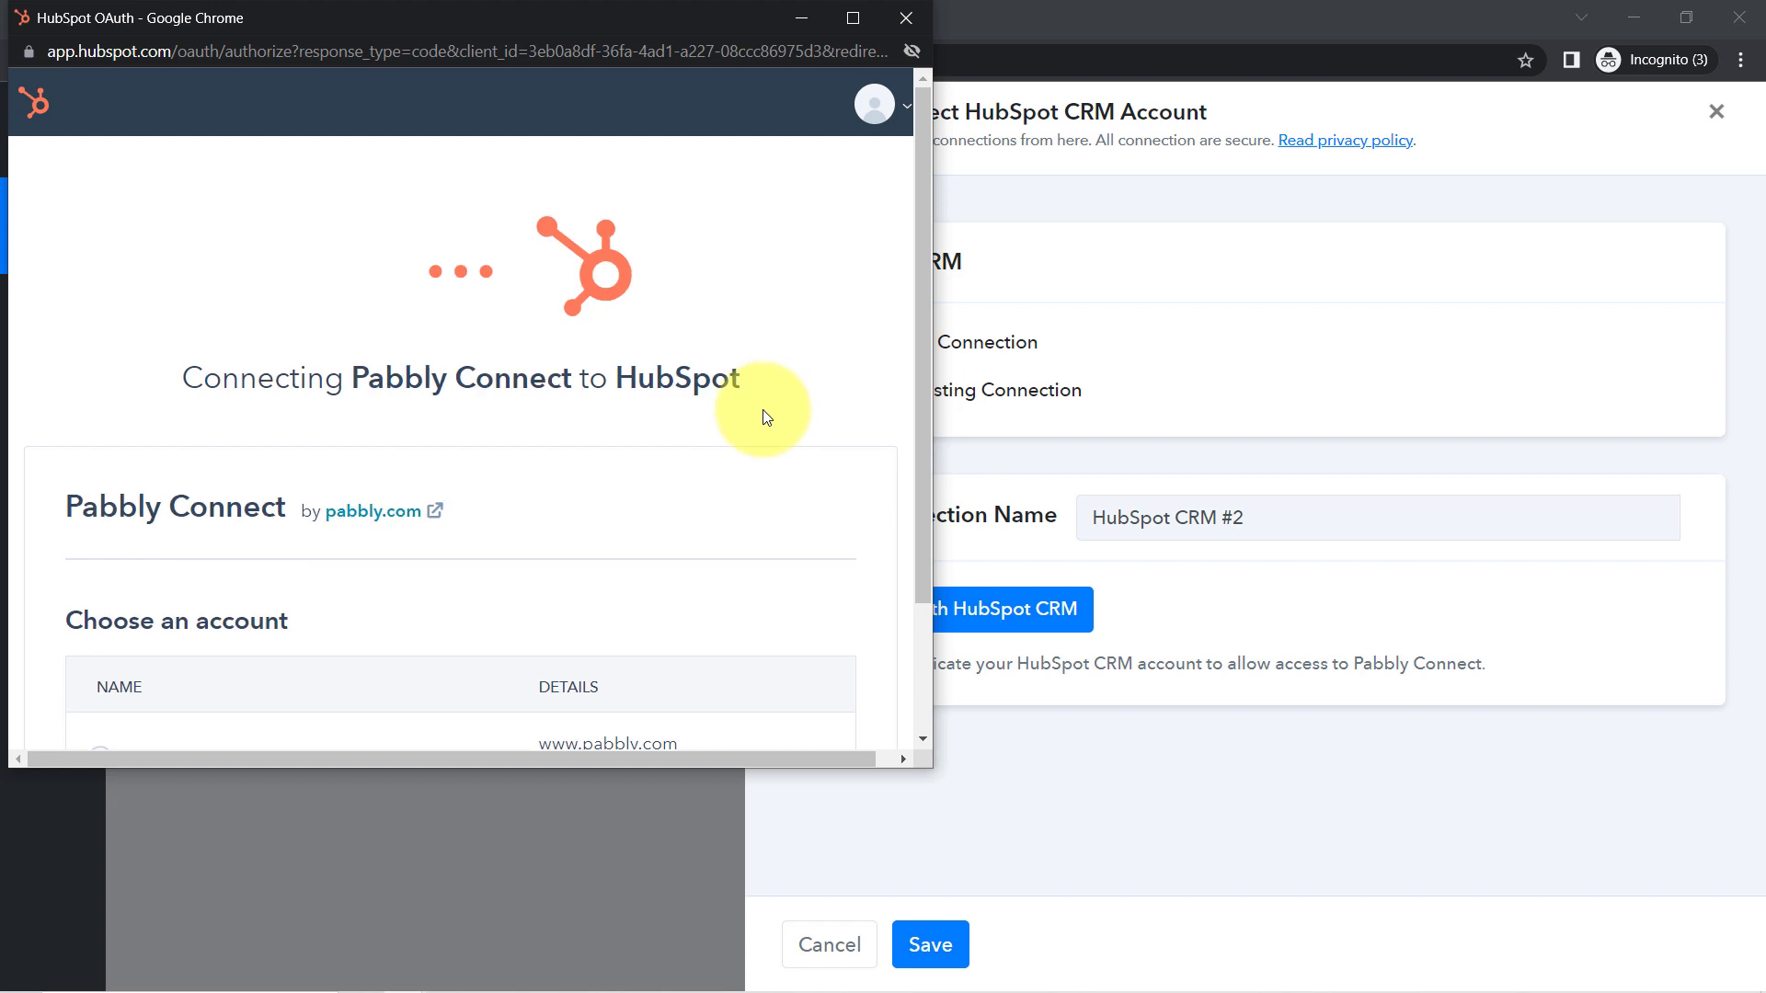
drag(927, 351, 919, 490)
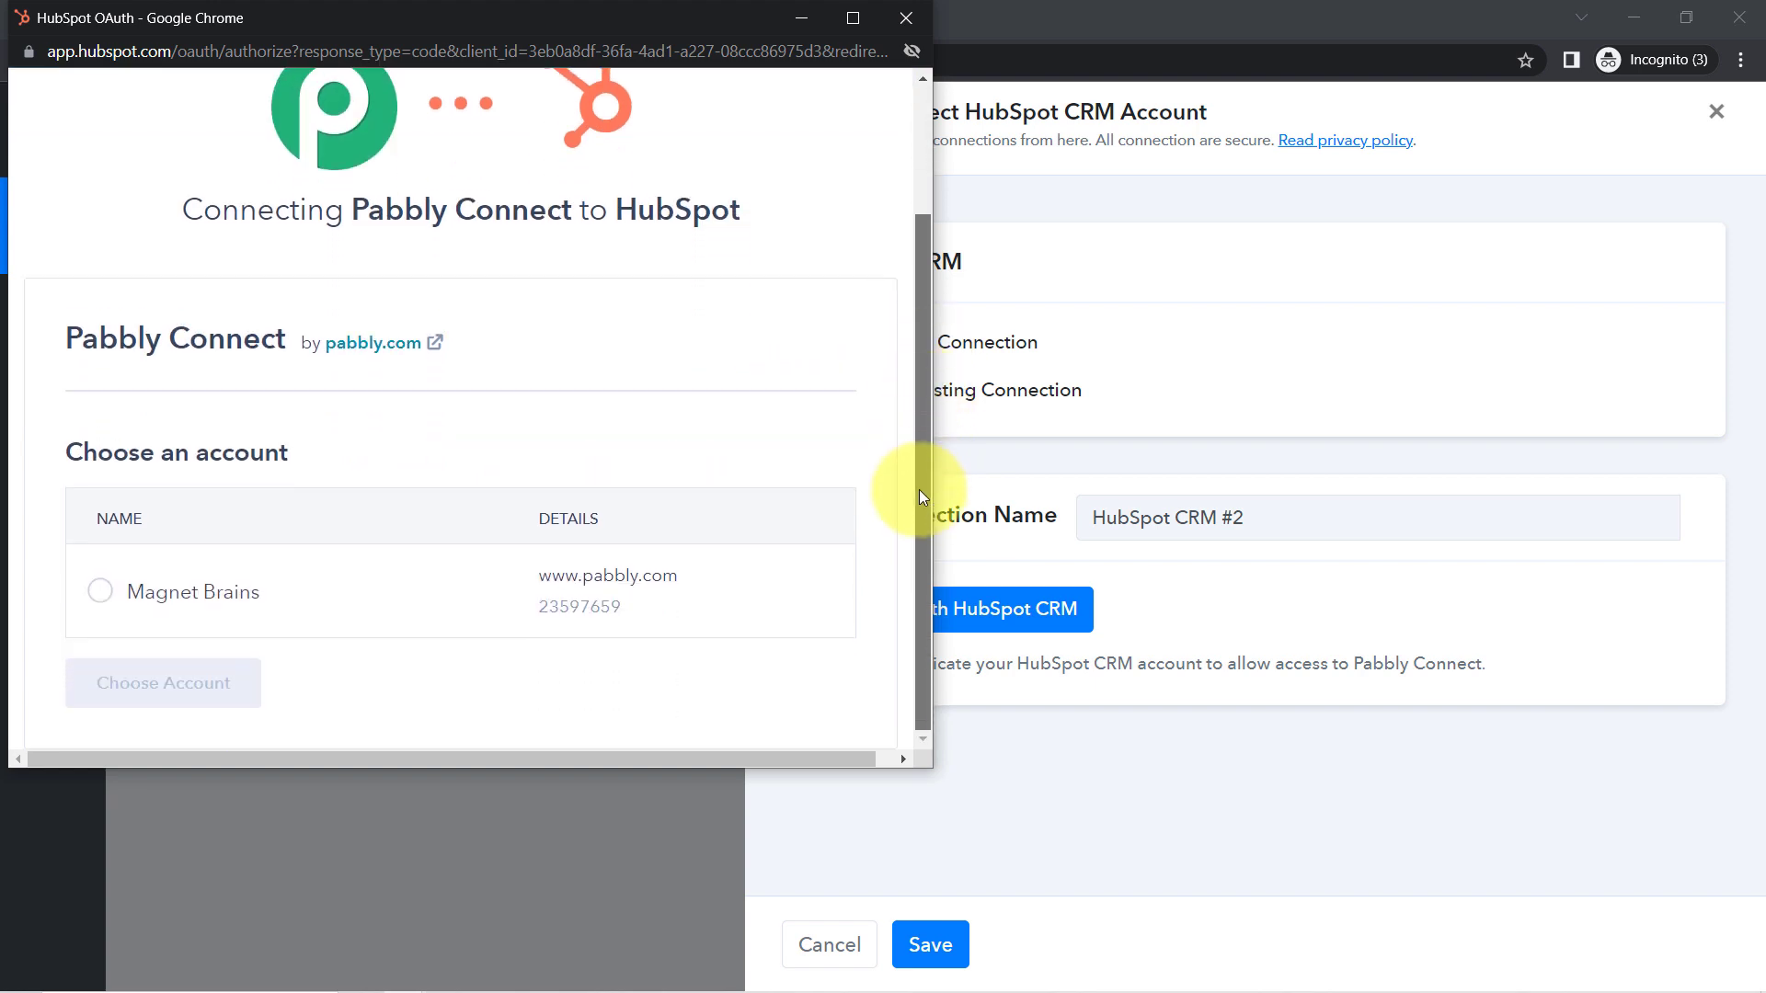
click(100, 591)
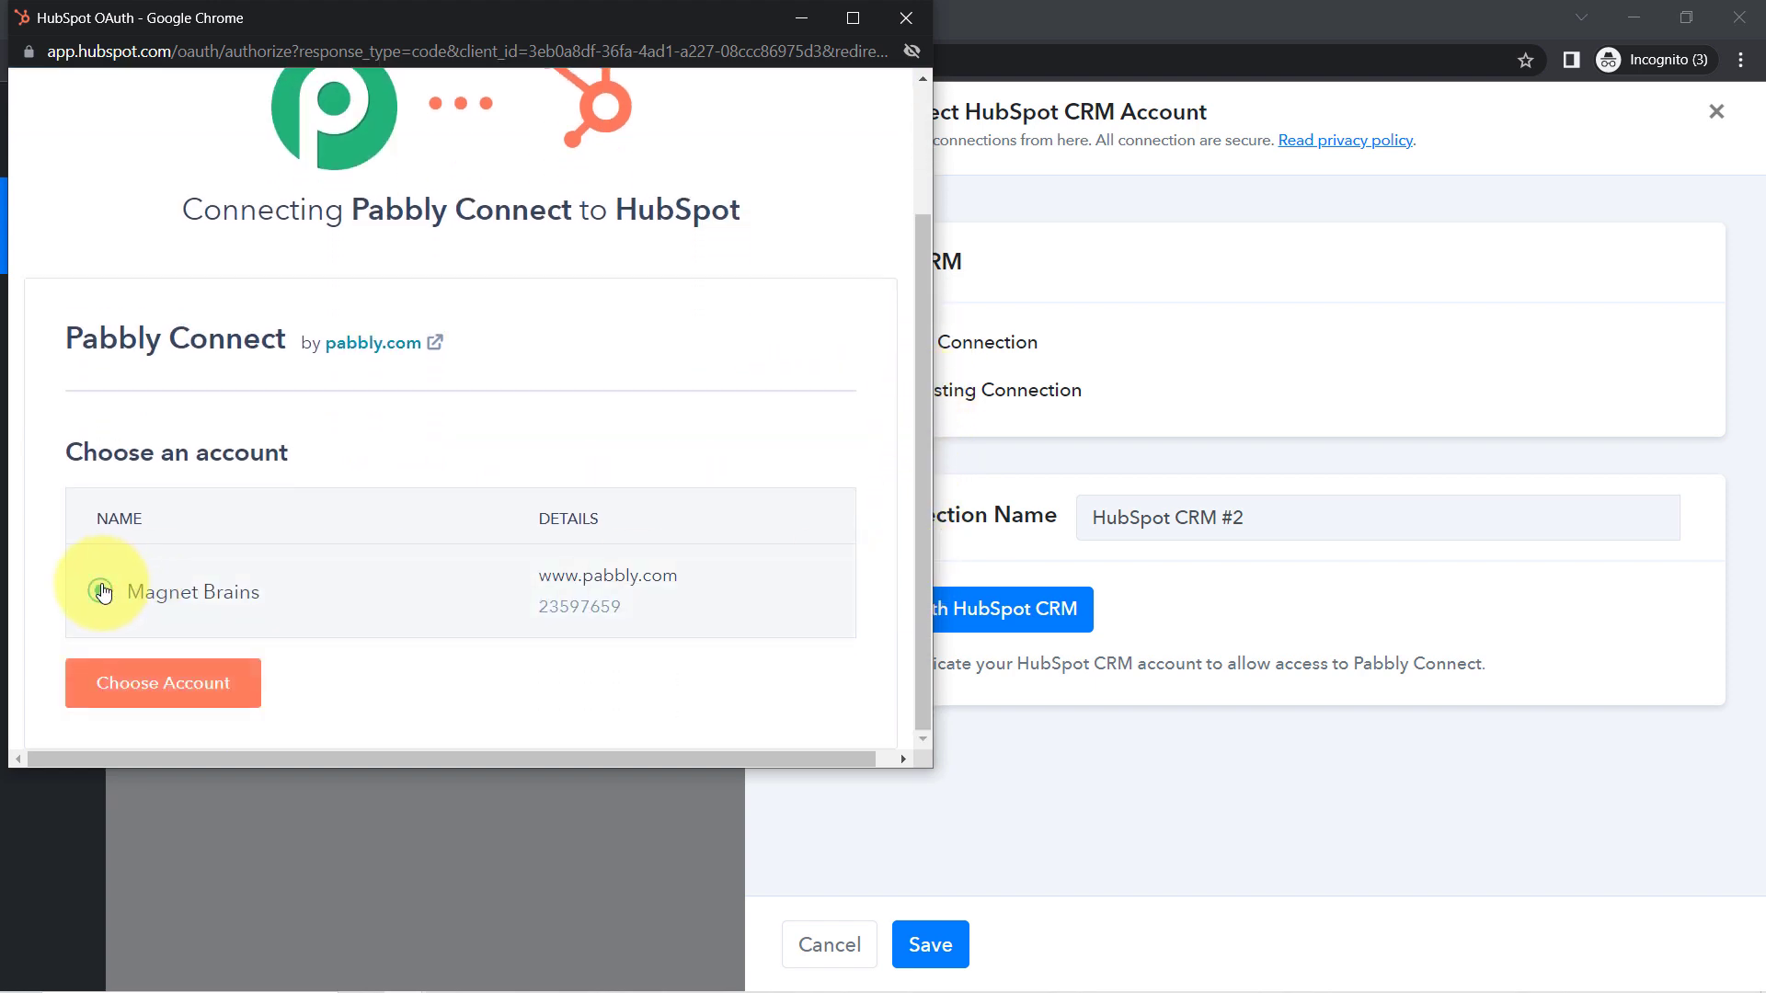
click(121, 678)
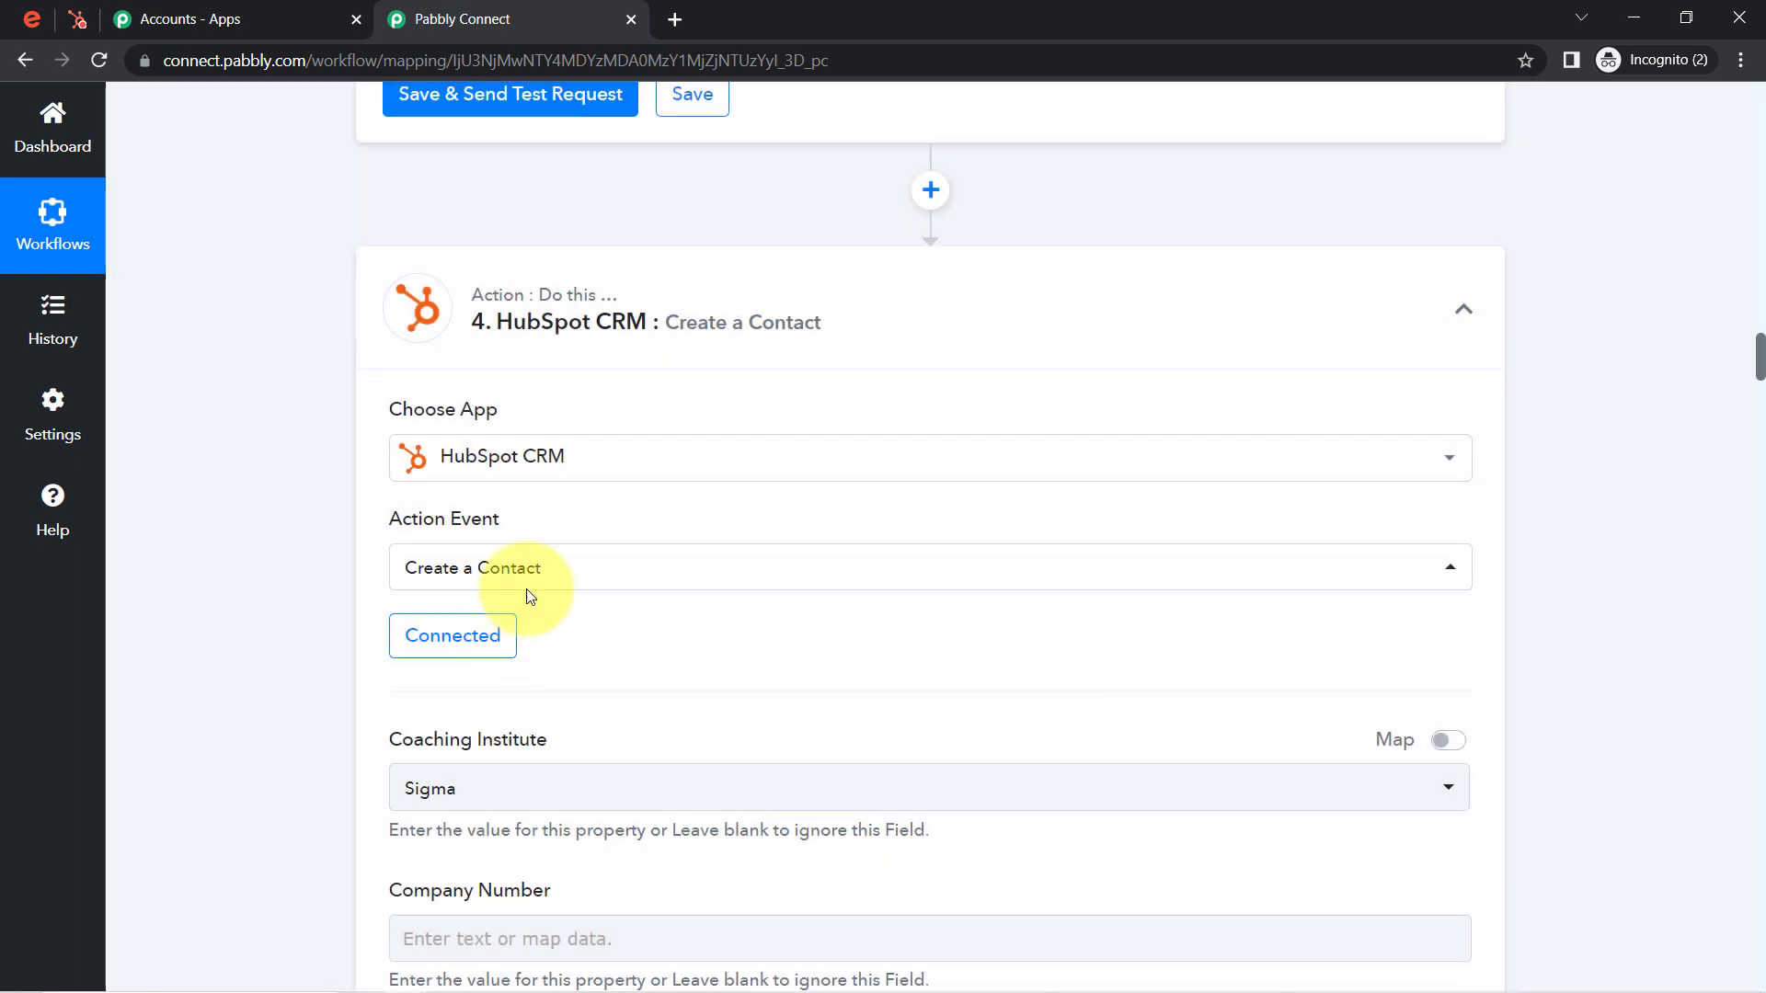
Step: Enable mapping for the Coaching Institute field and clear its preset value
drag(1751, 363, 1761, 527)
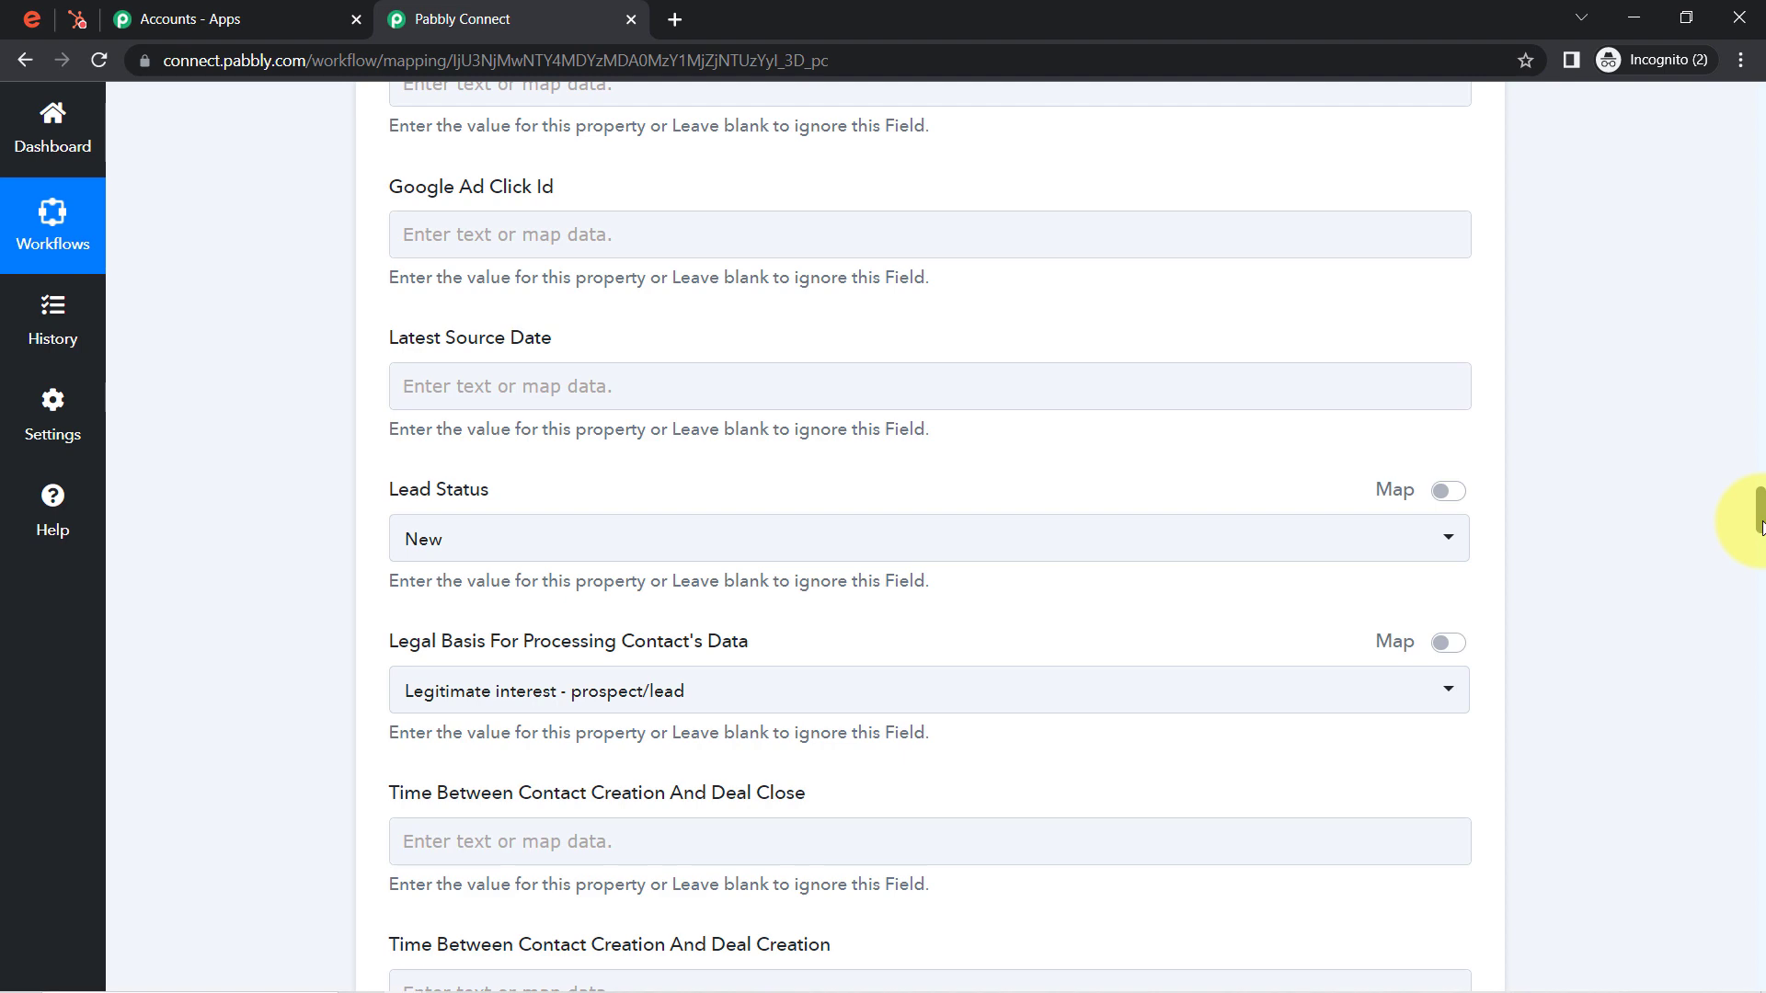
drag(1758, 522, 1740, 412)
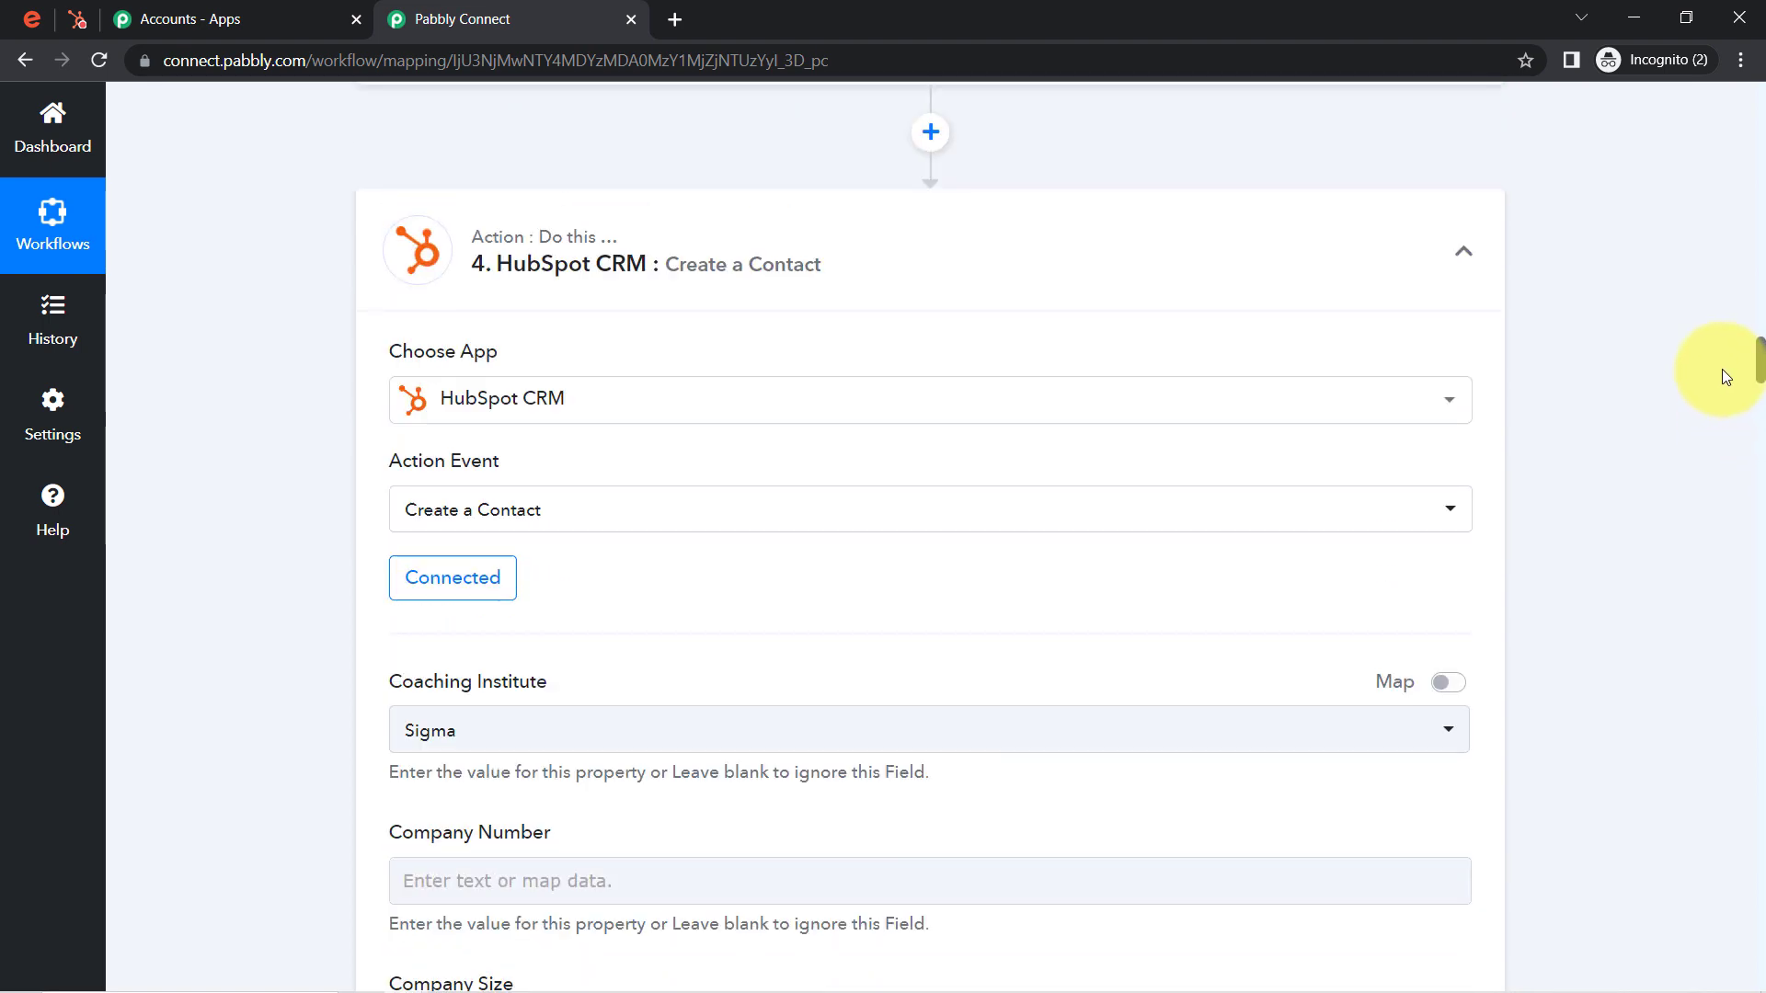
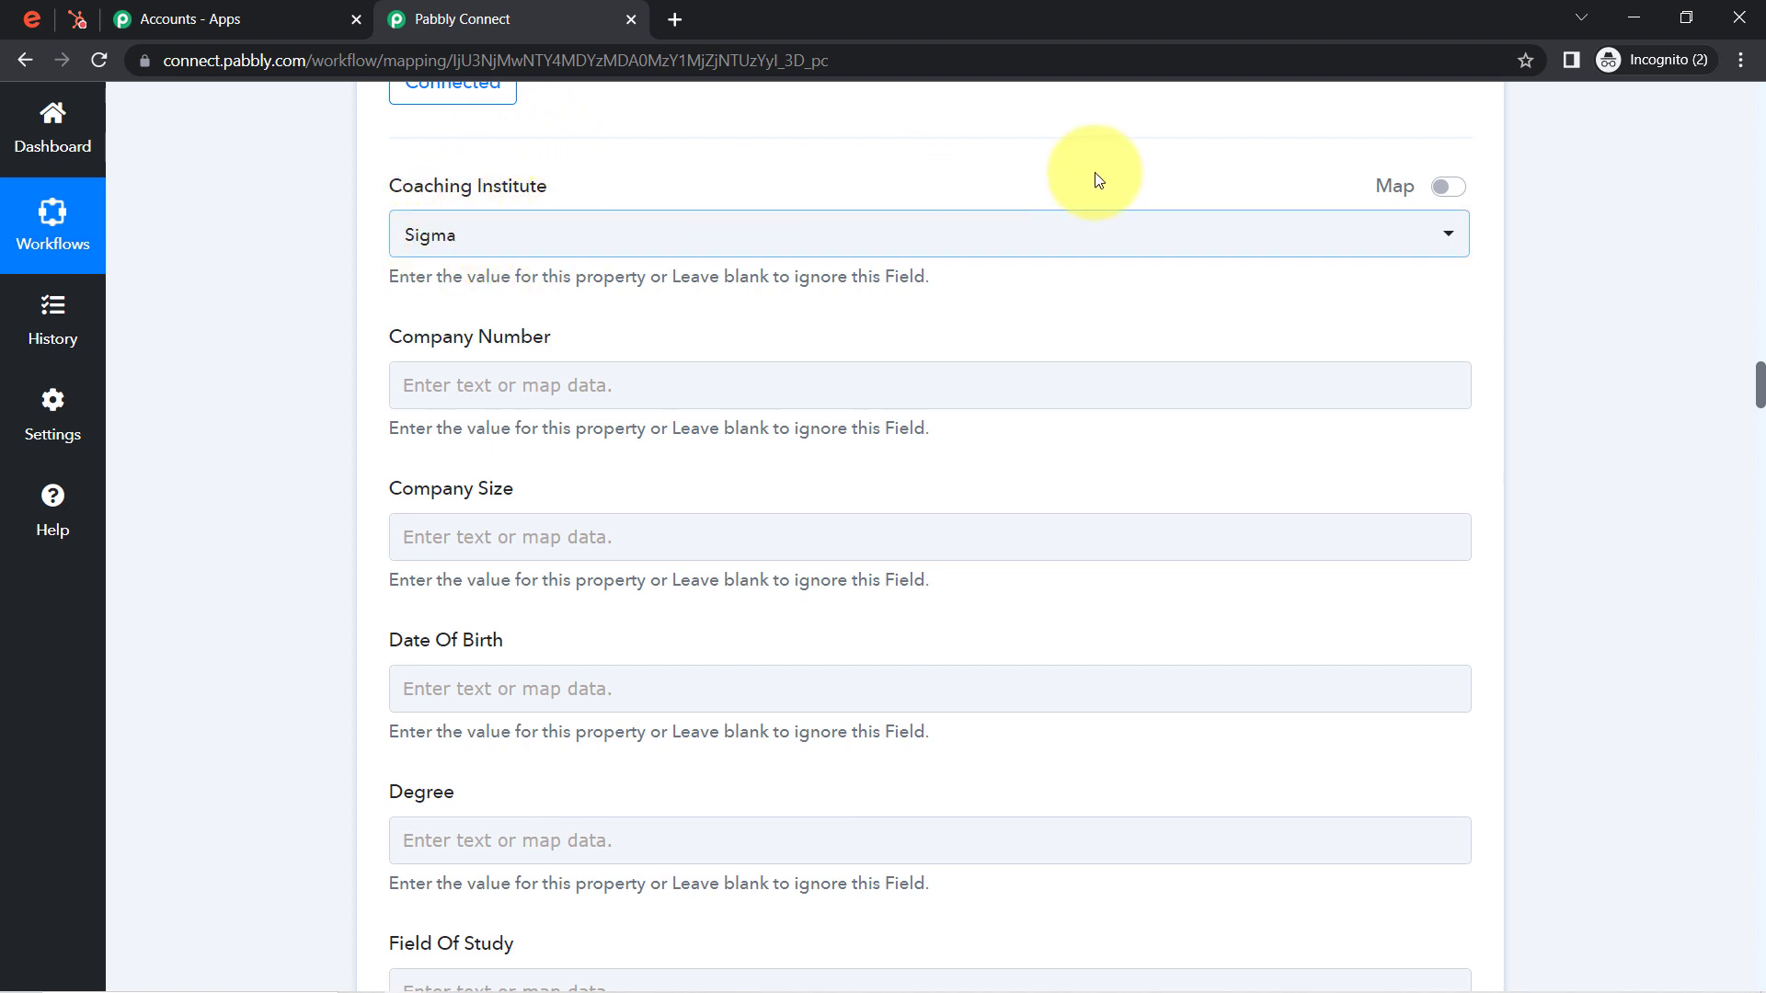
click(1447, 188)
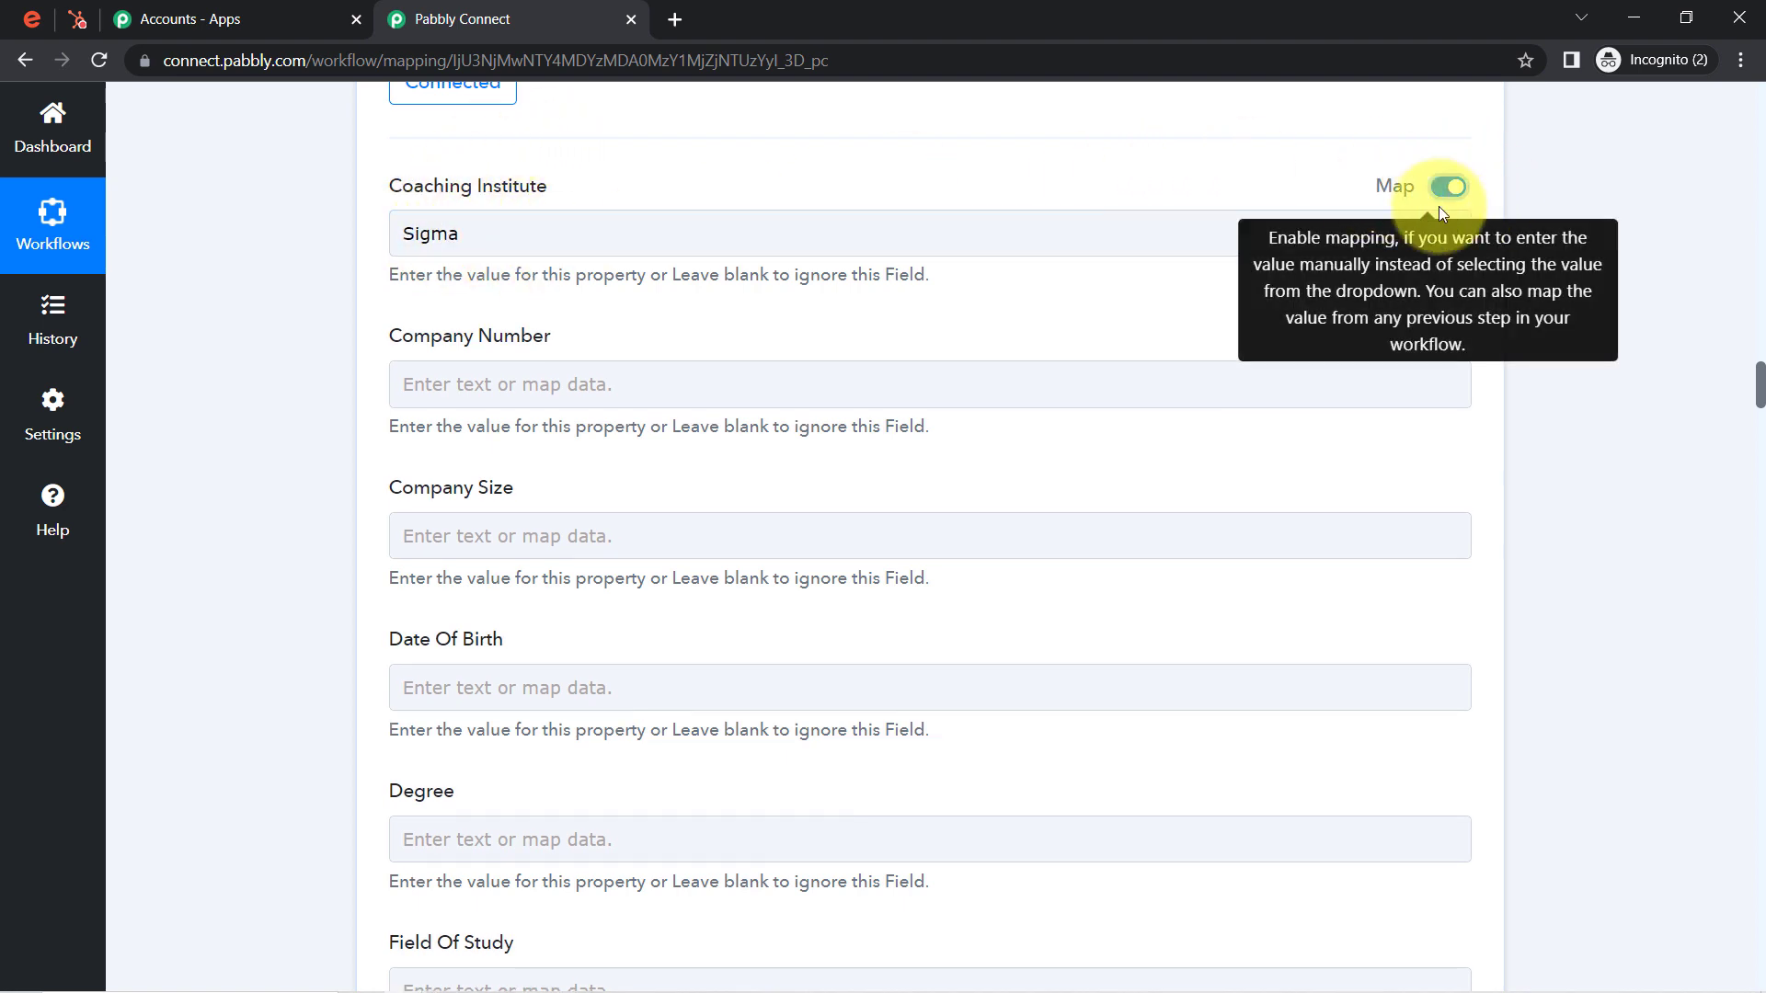
double_click(546, 234)
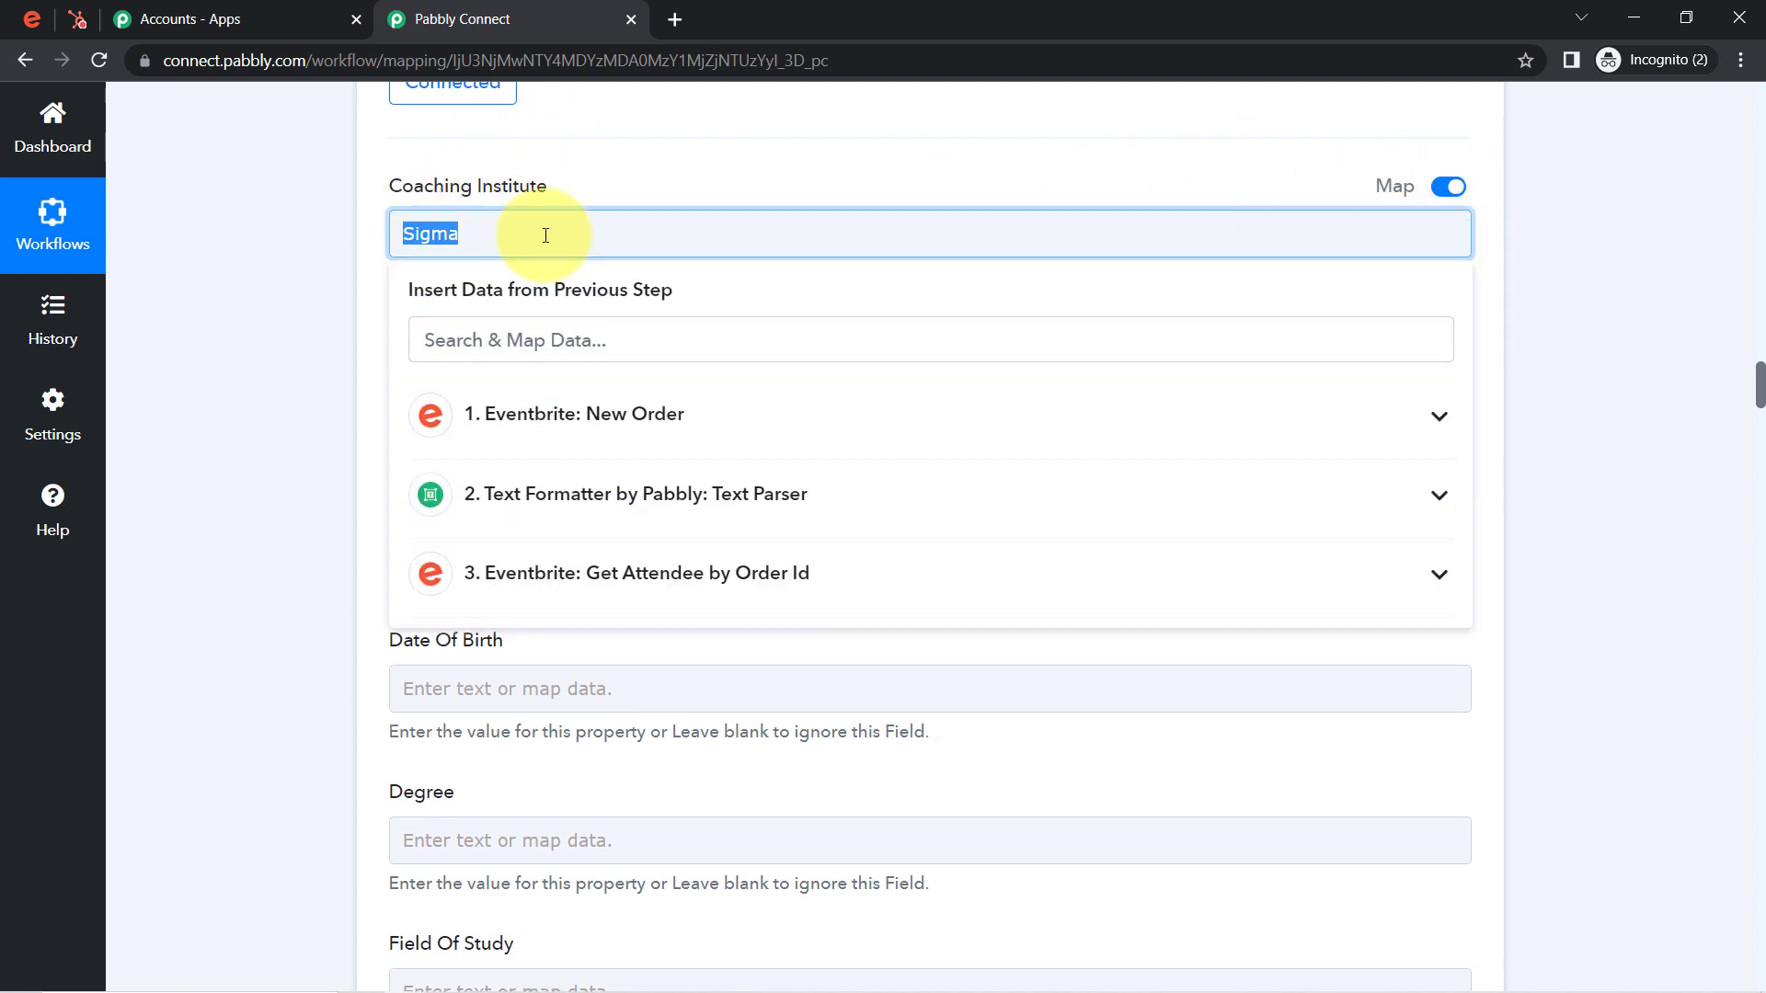
key(BackSpace)
click(296, 357)
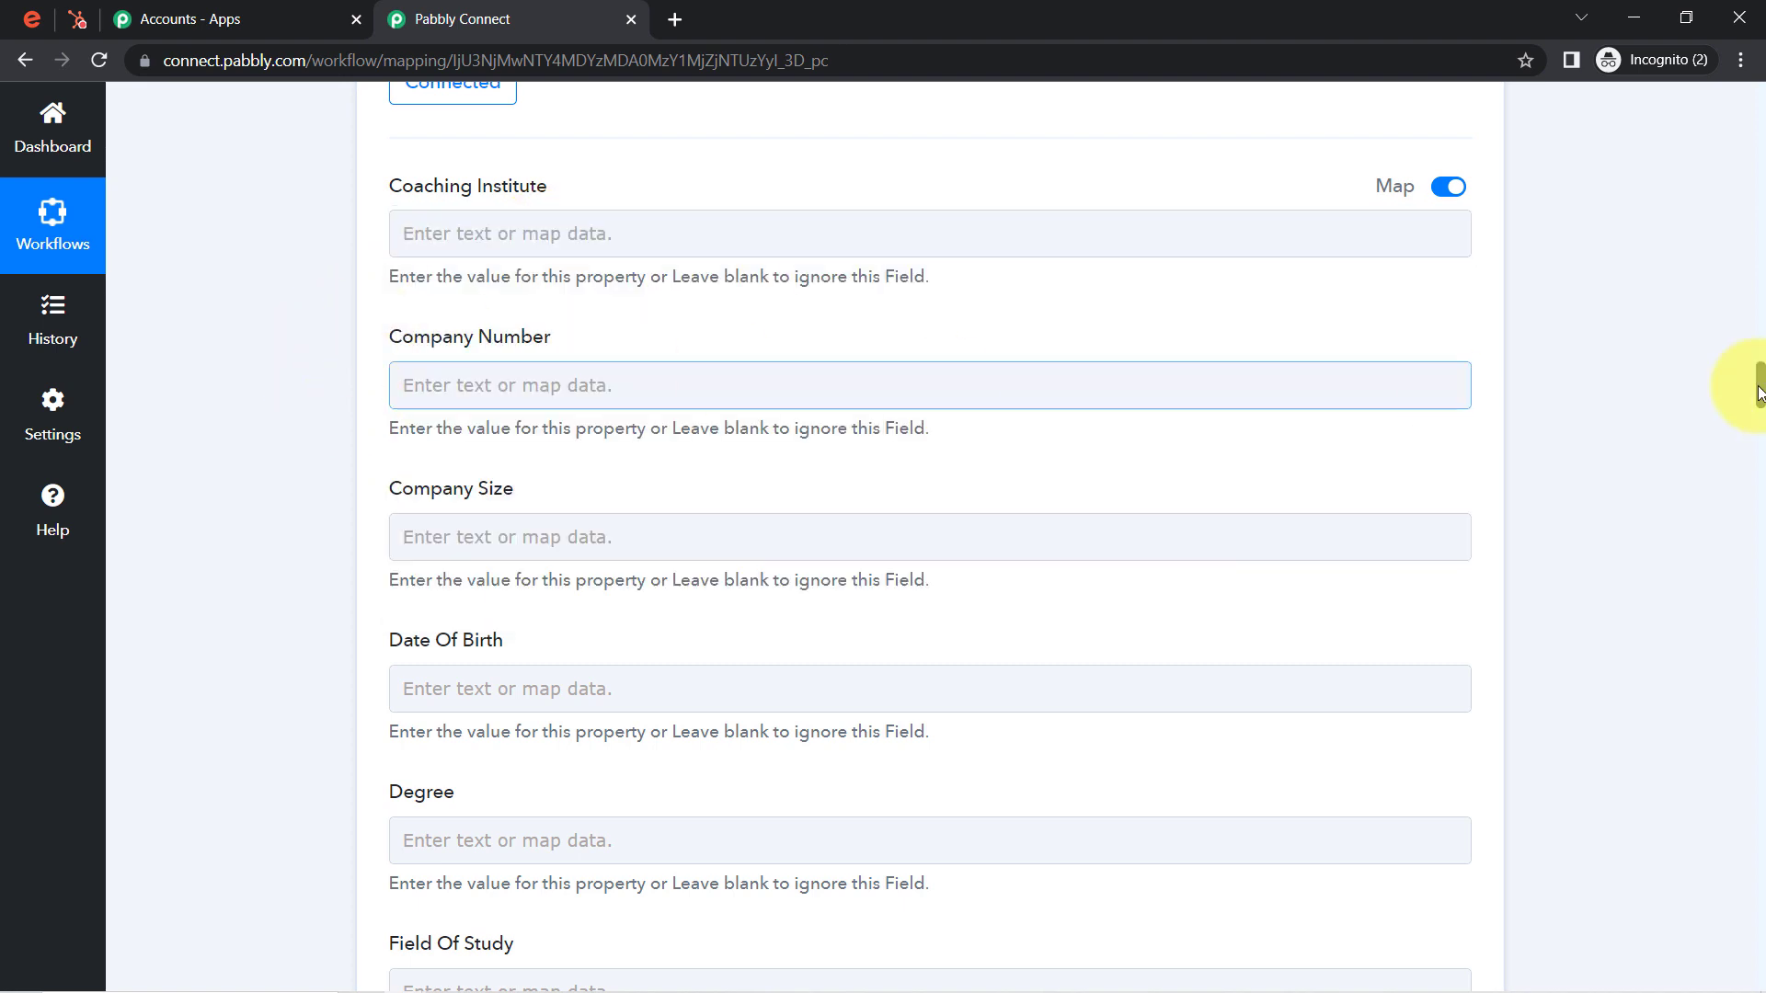
Step: Switch the Hospital Type field to mapping and leave it blank
drag(1760, 397, 1760, 446)
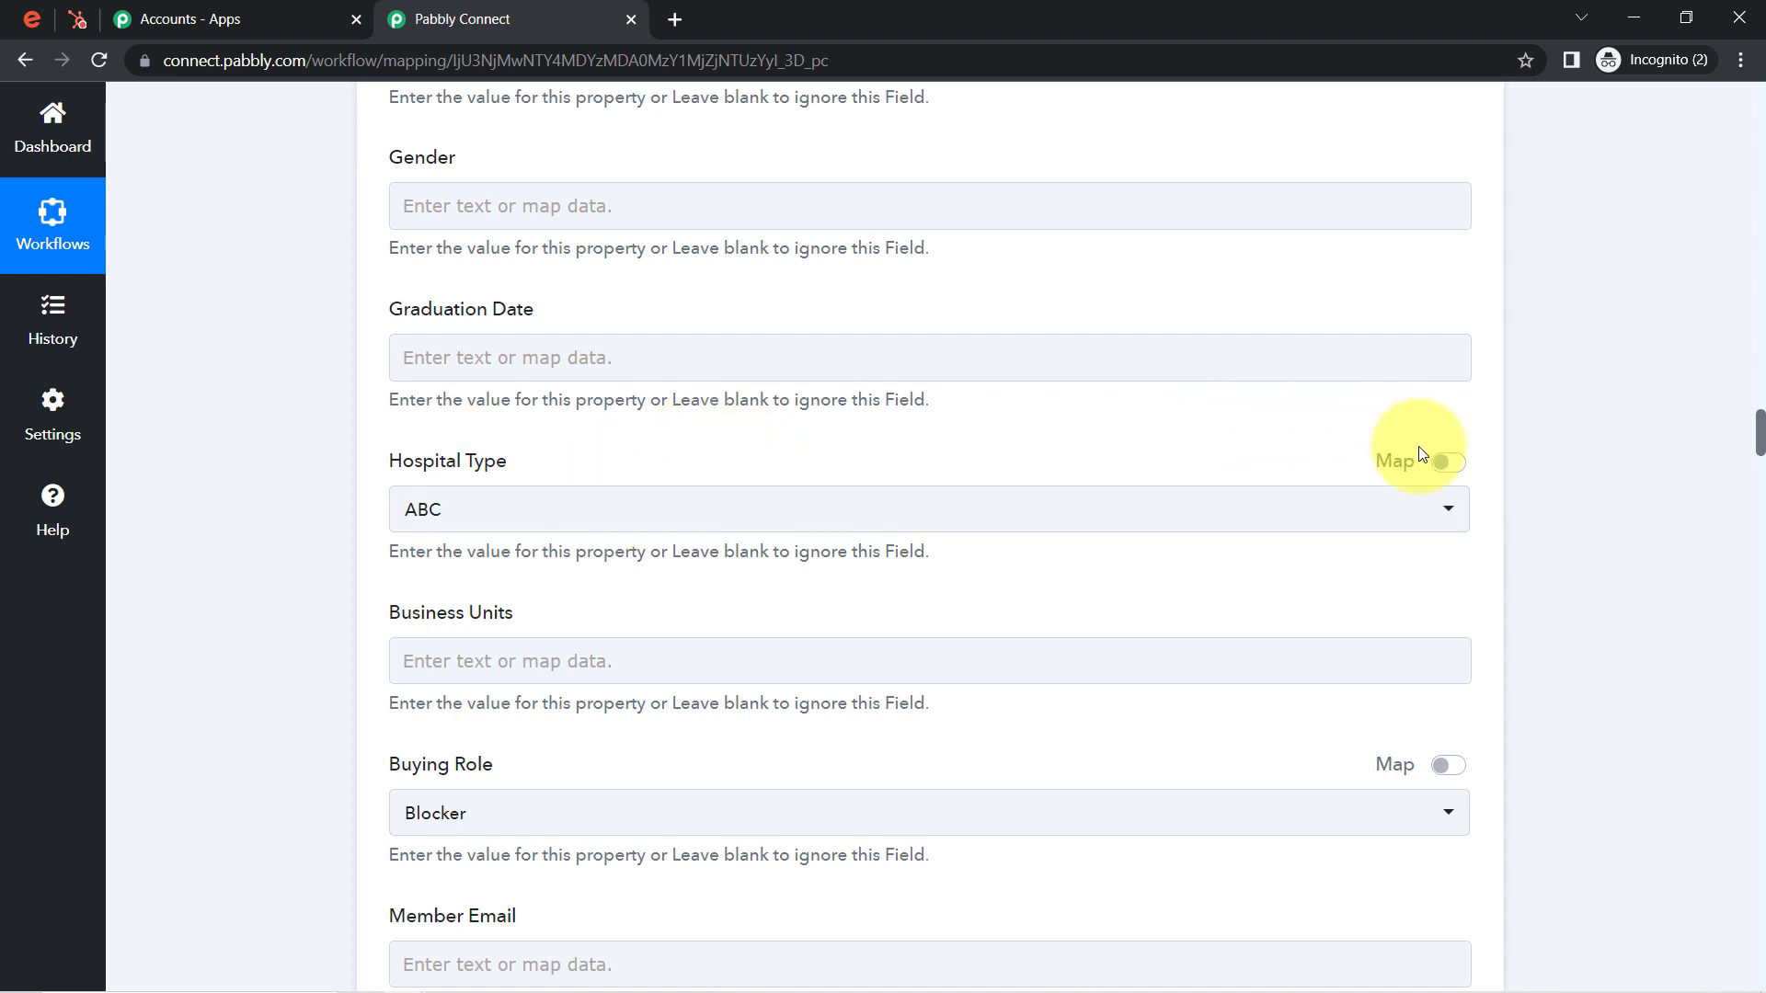
click(1442, 464)
click(553, 501)
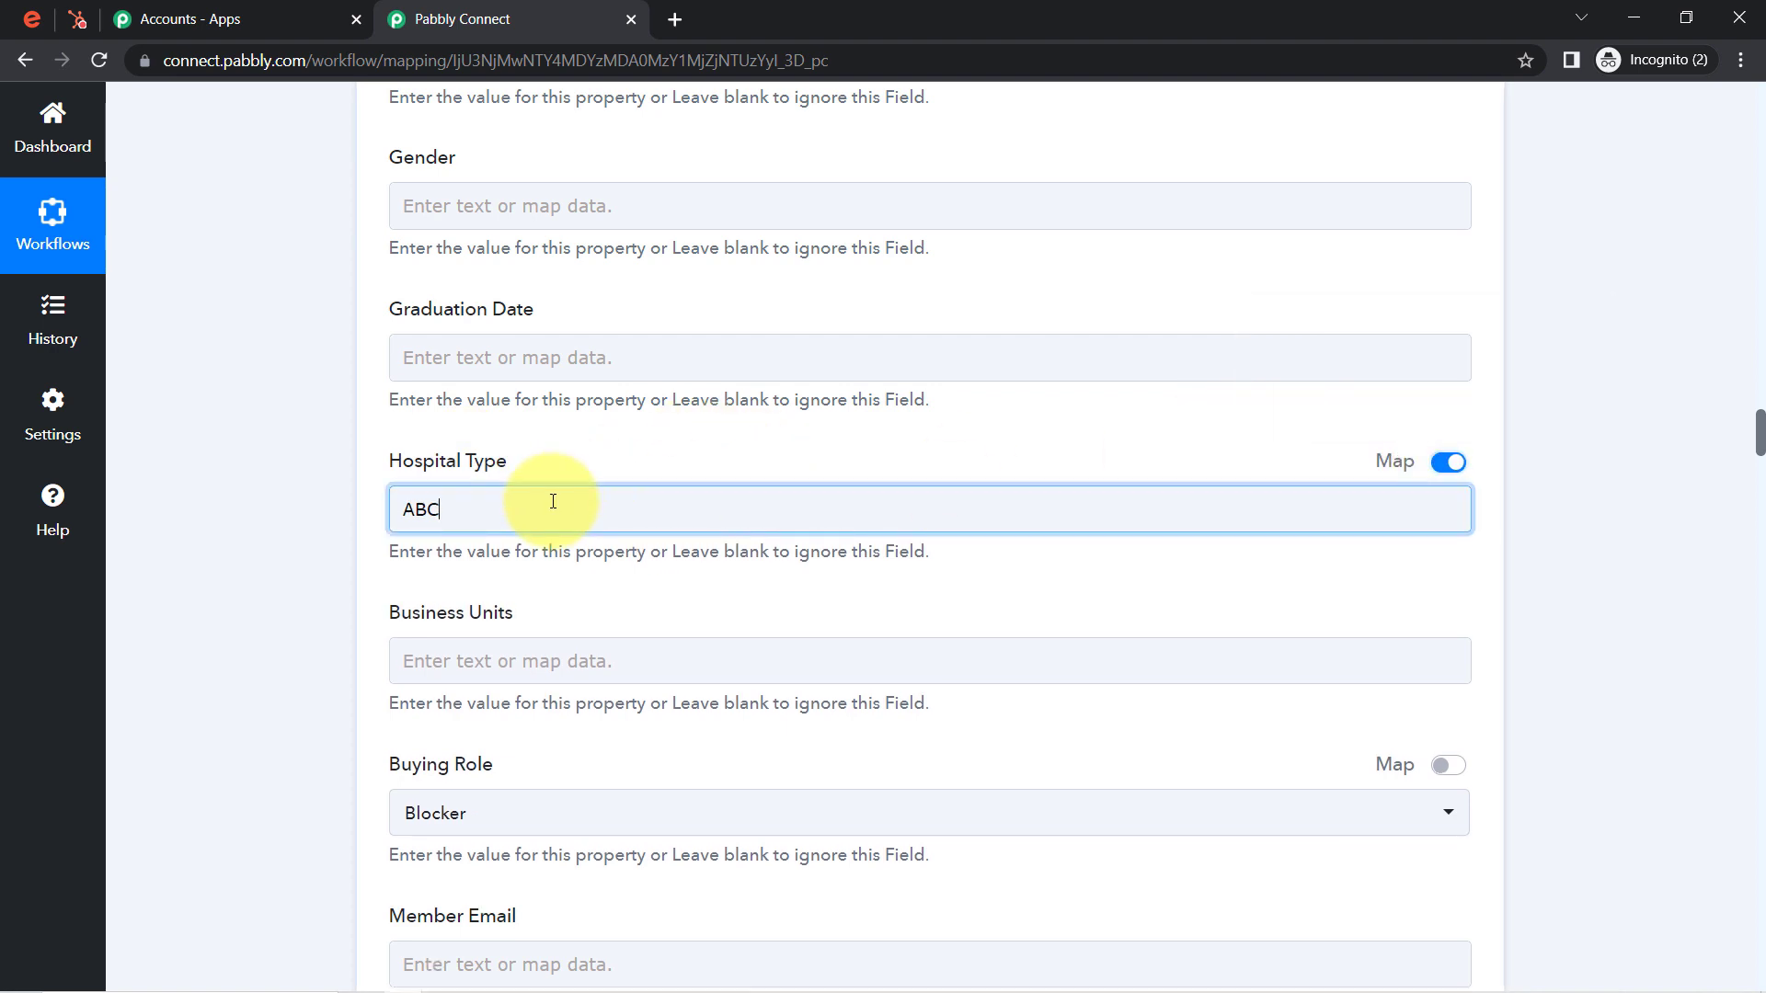
key(BackSpace)
click(254, 602)
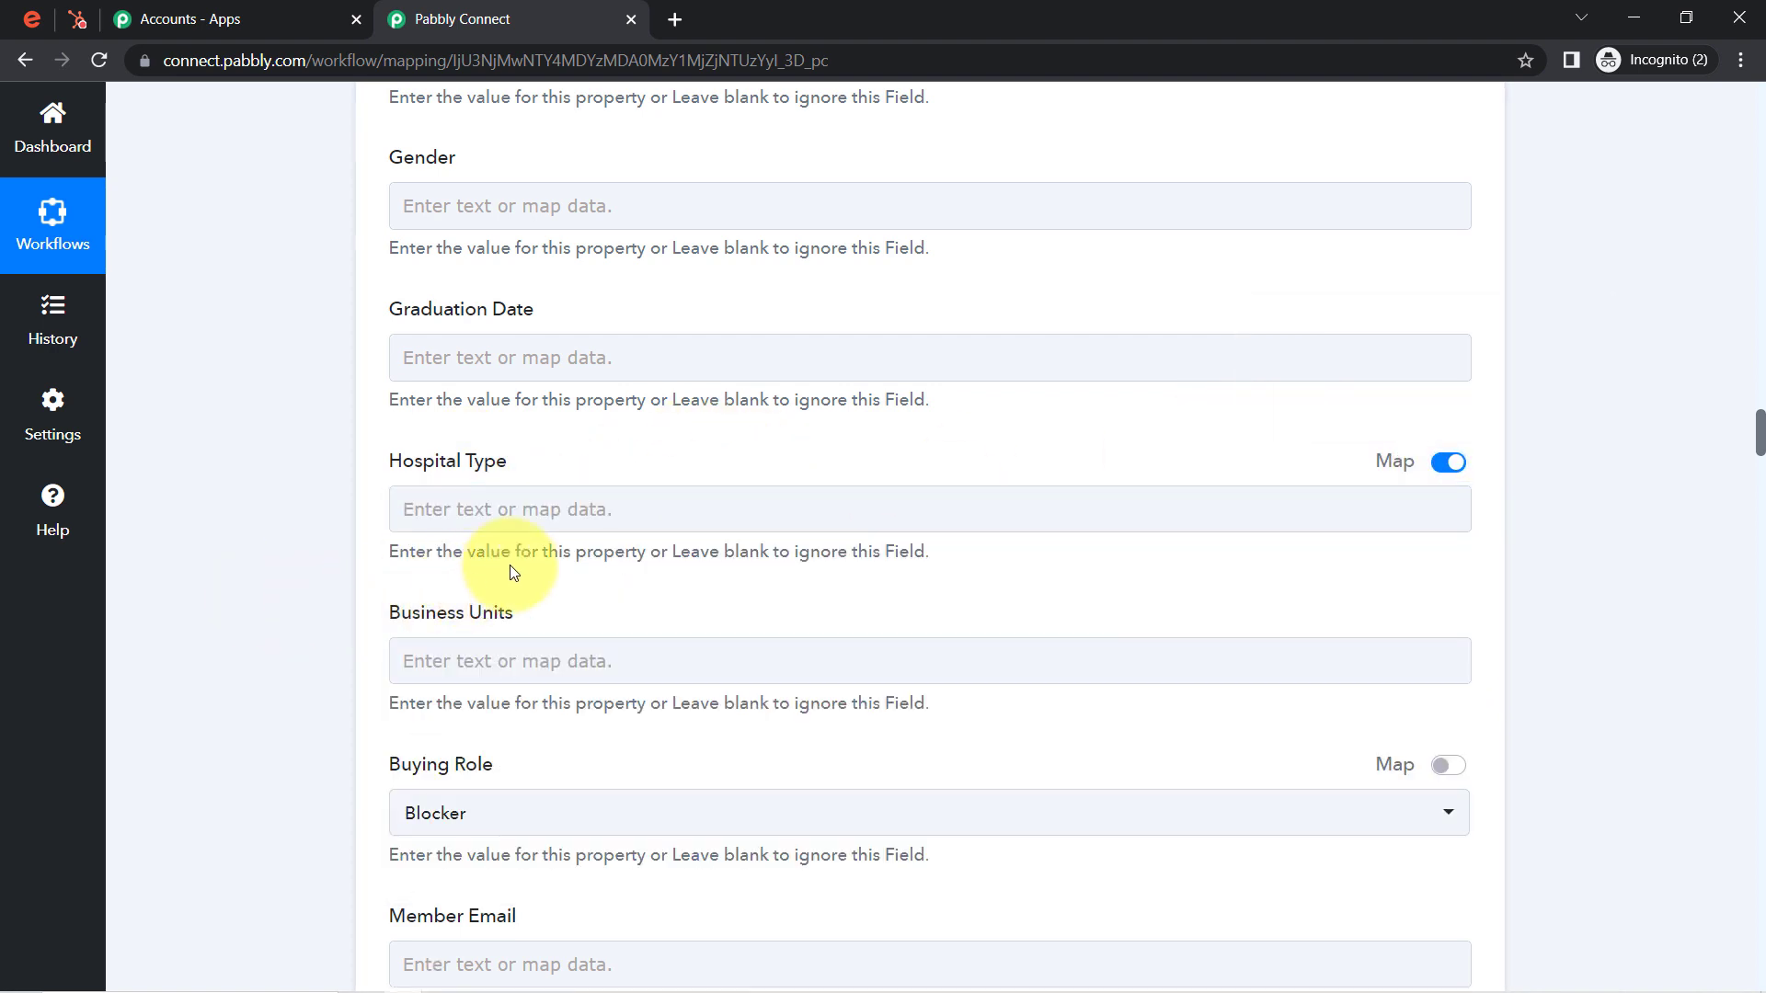
Step: Find the contact form's Email field by searching the page for "email" and map it to Attendees 0 Profile Email from Get Attendee by Order Id
key(ctrl+f)
text(ema)
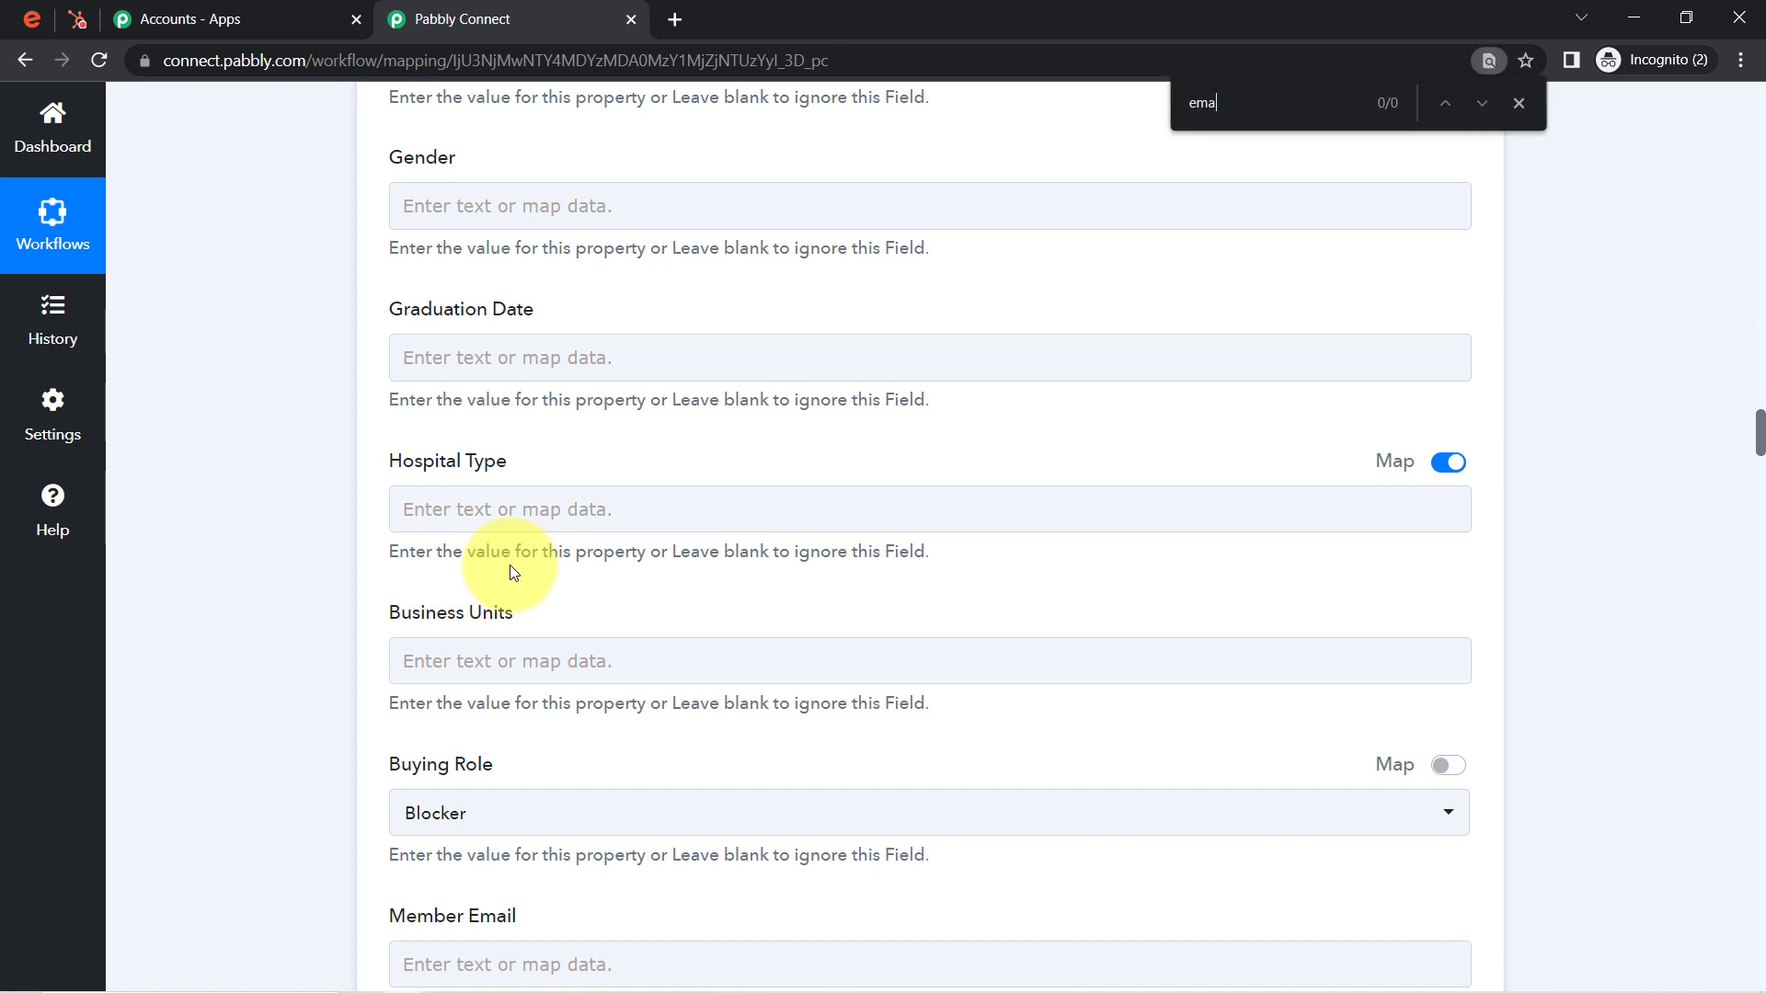
text(il)
key(Return)
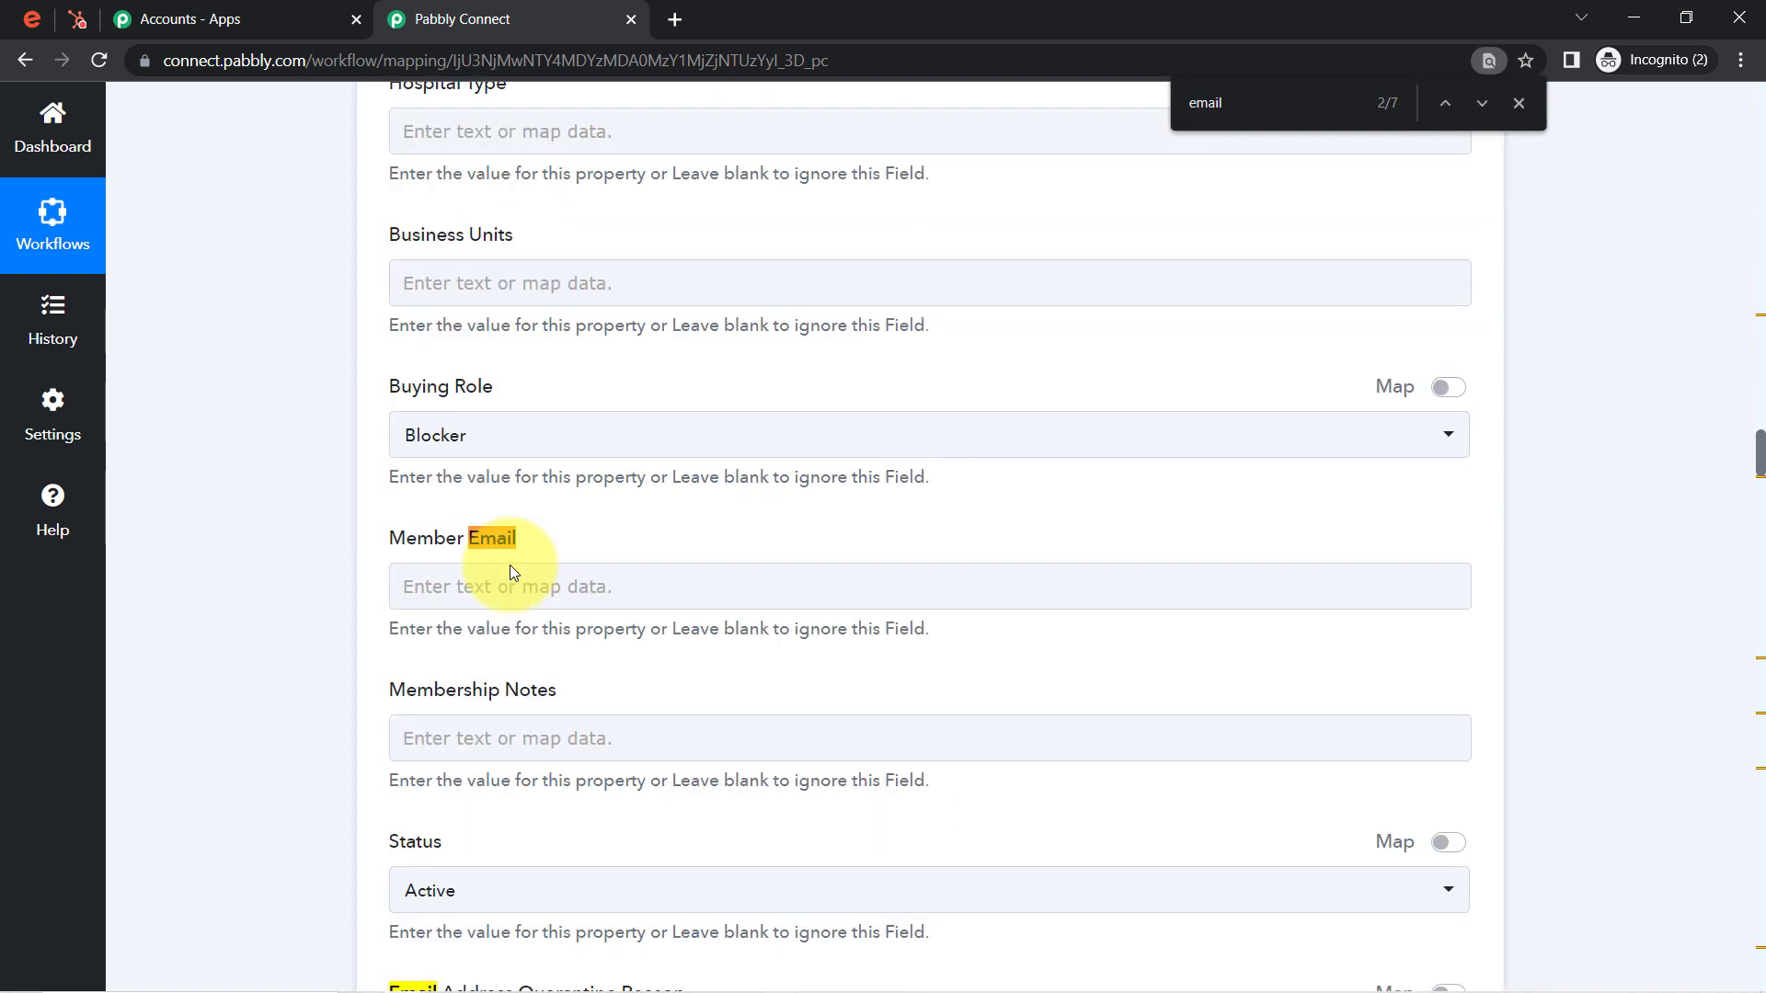
key(Return)
key(Return)
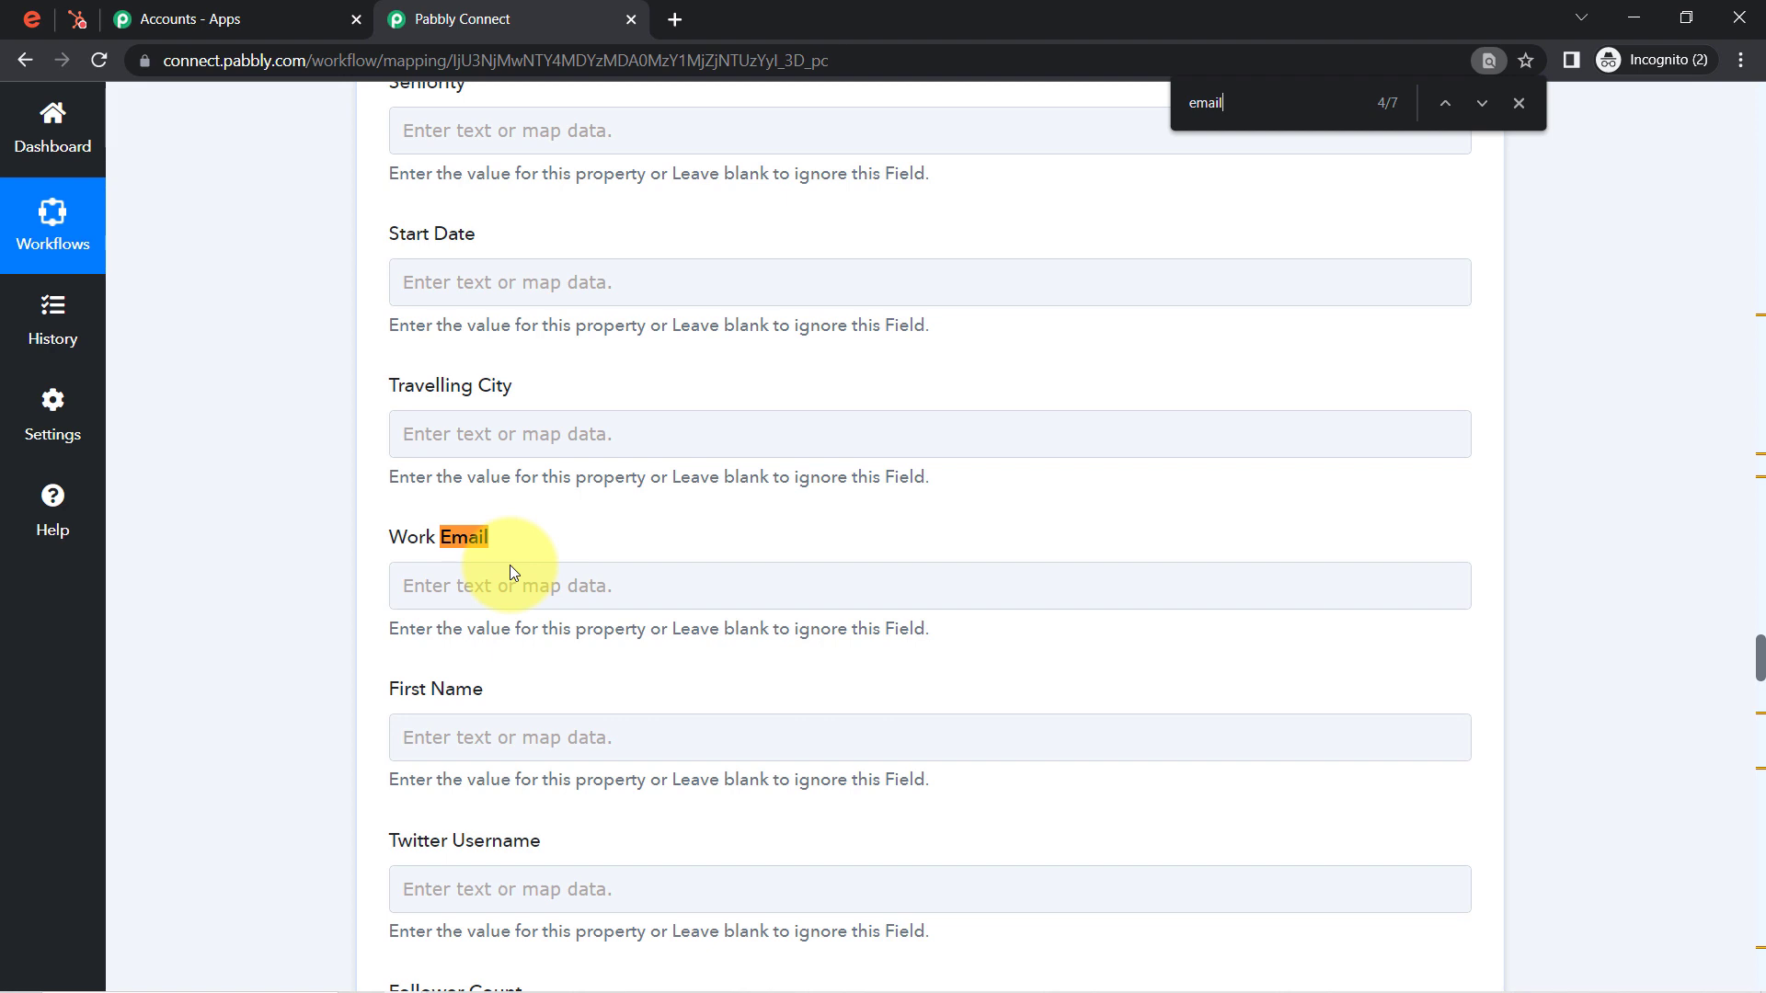
key(Return)
click(469, 602)
click(445, 596)
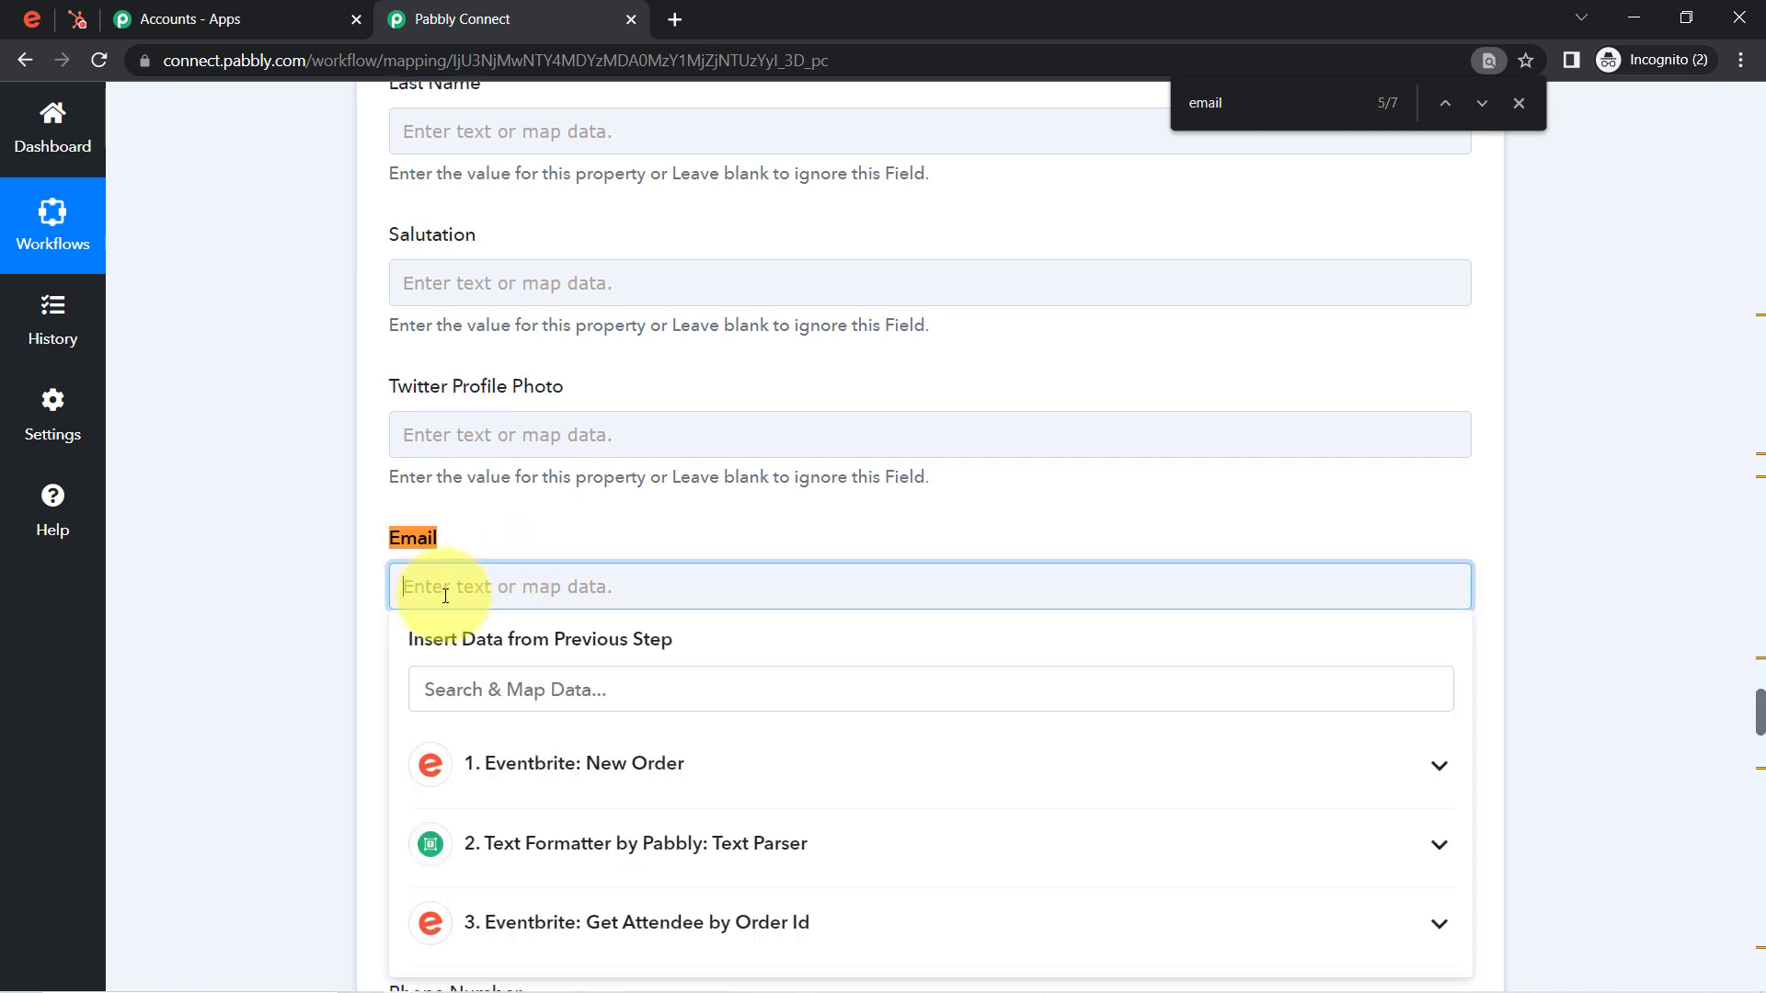
click(445, 690)
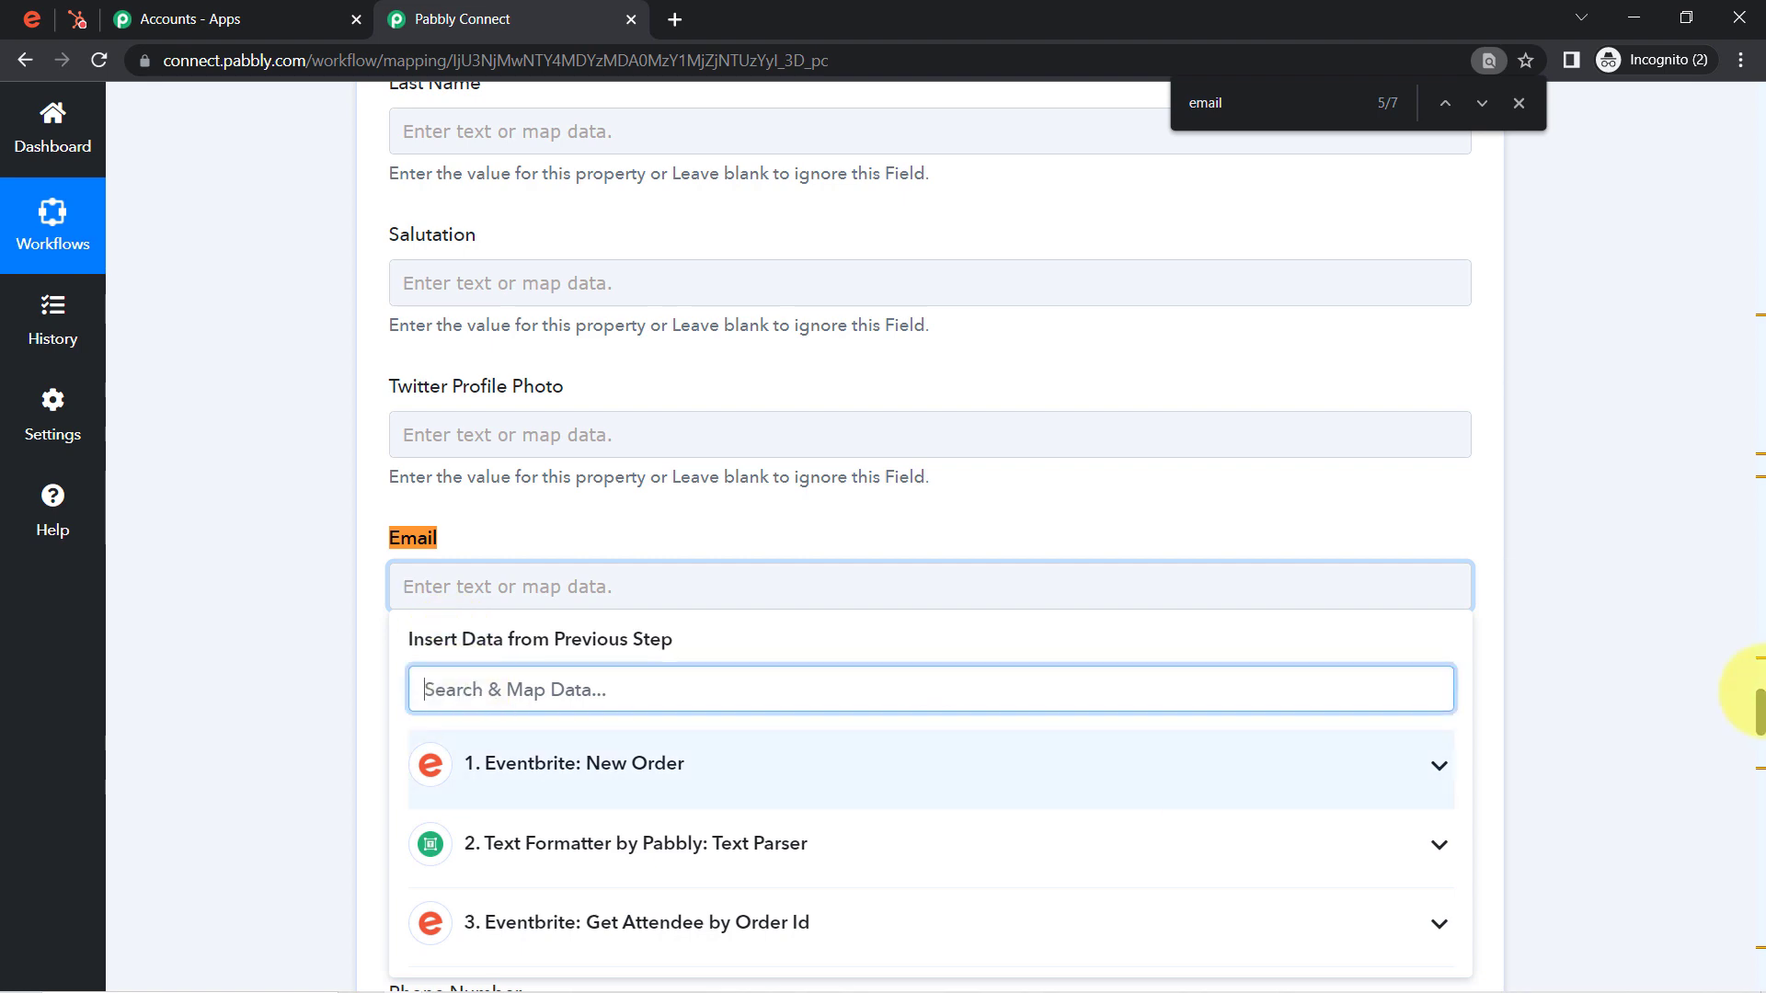
drag(1761, 706, 1759, 716)
click(701, 463)
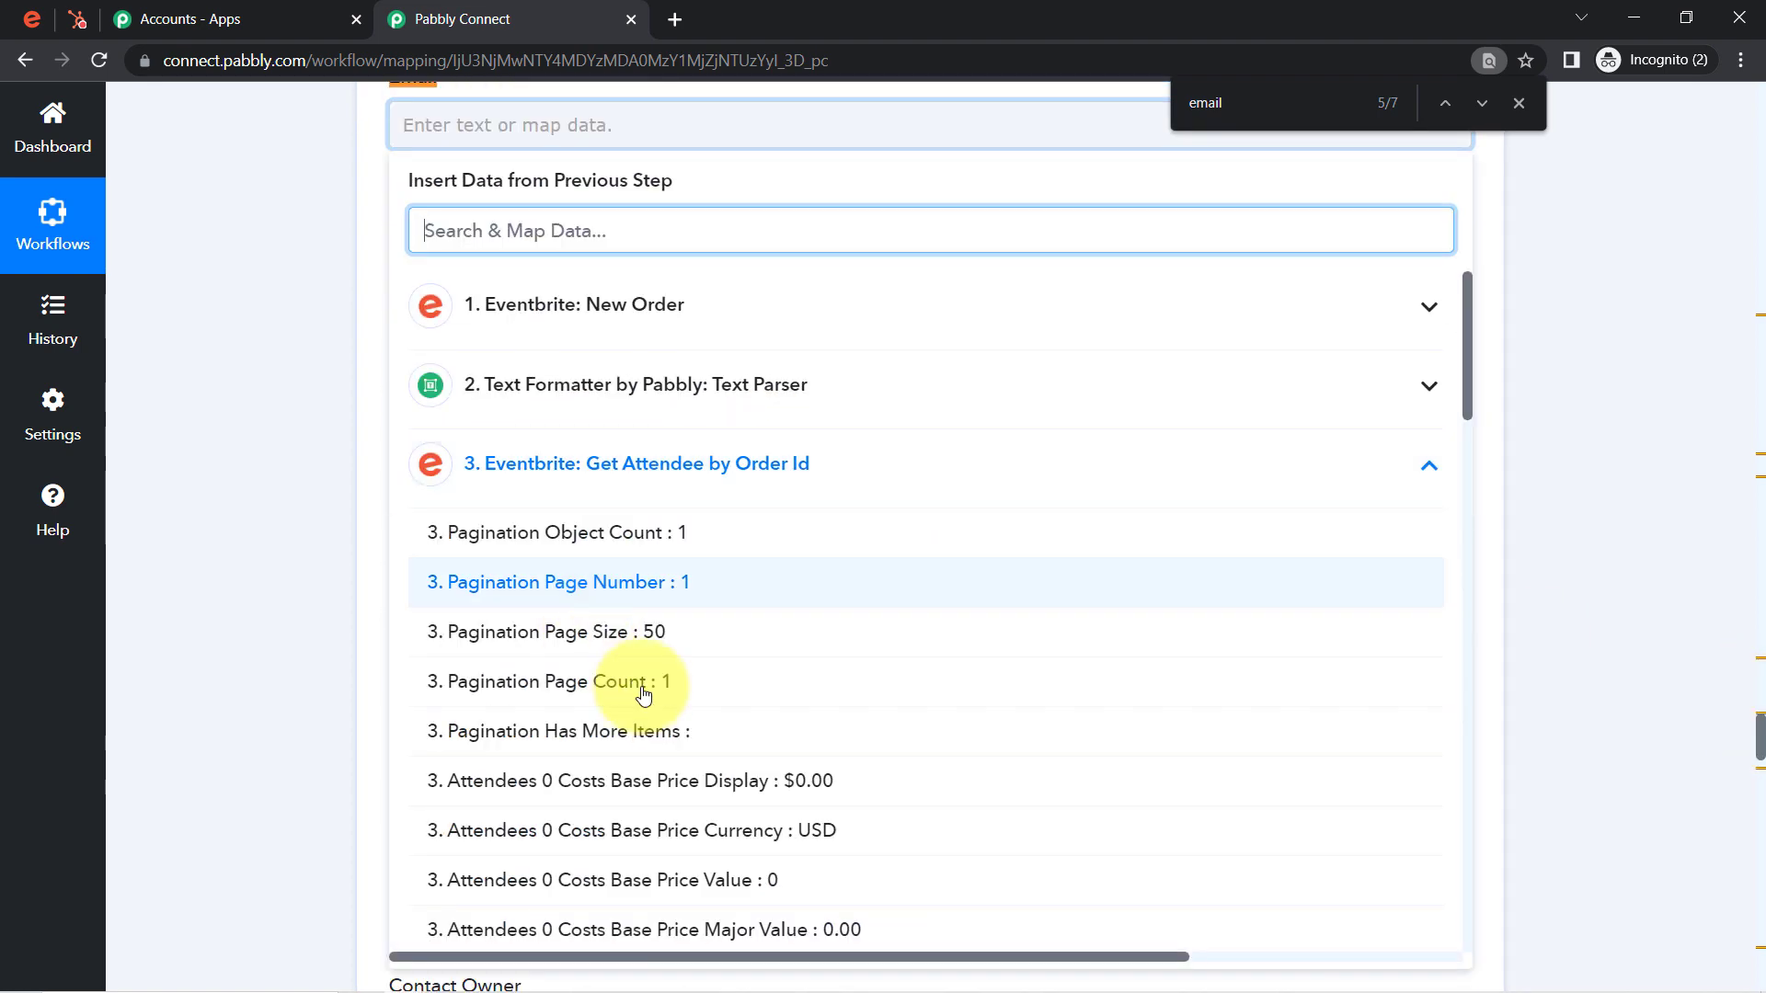
scroll(599, 674, down, 2)
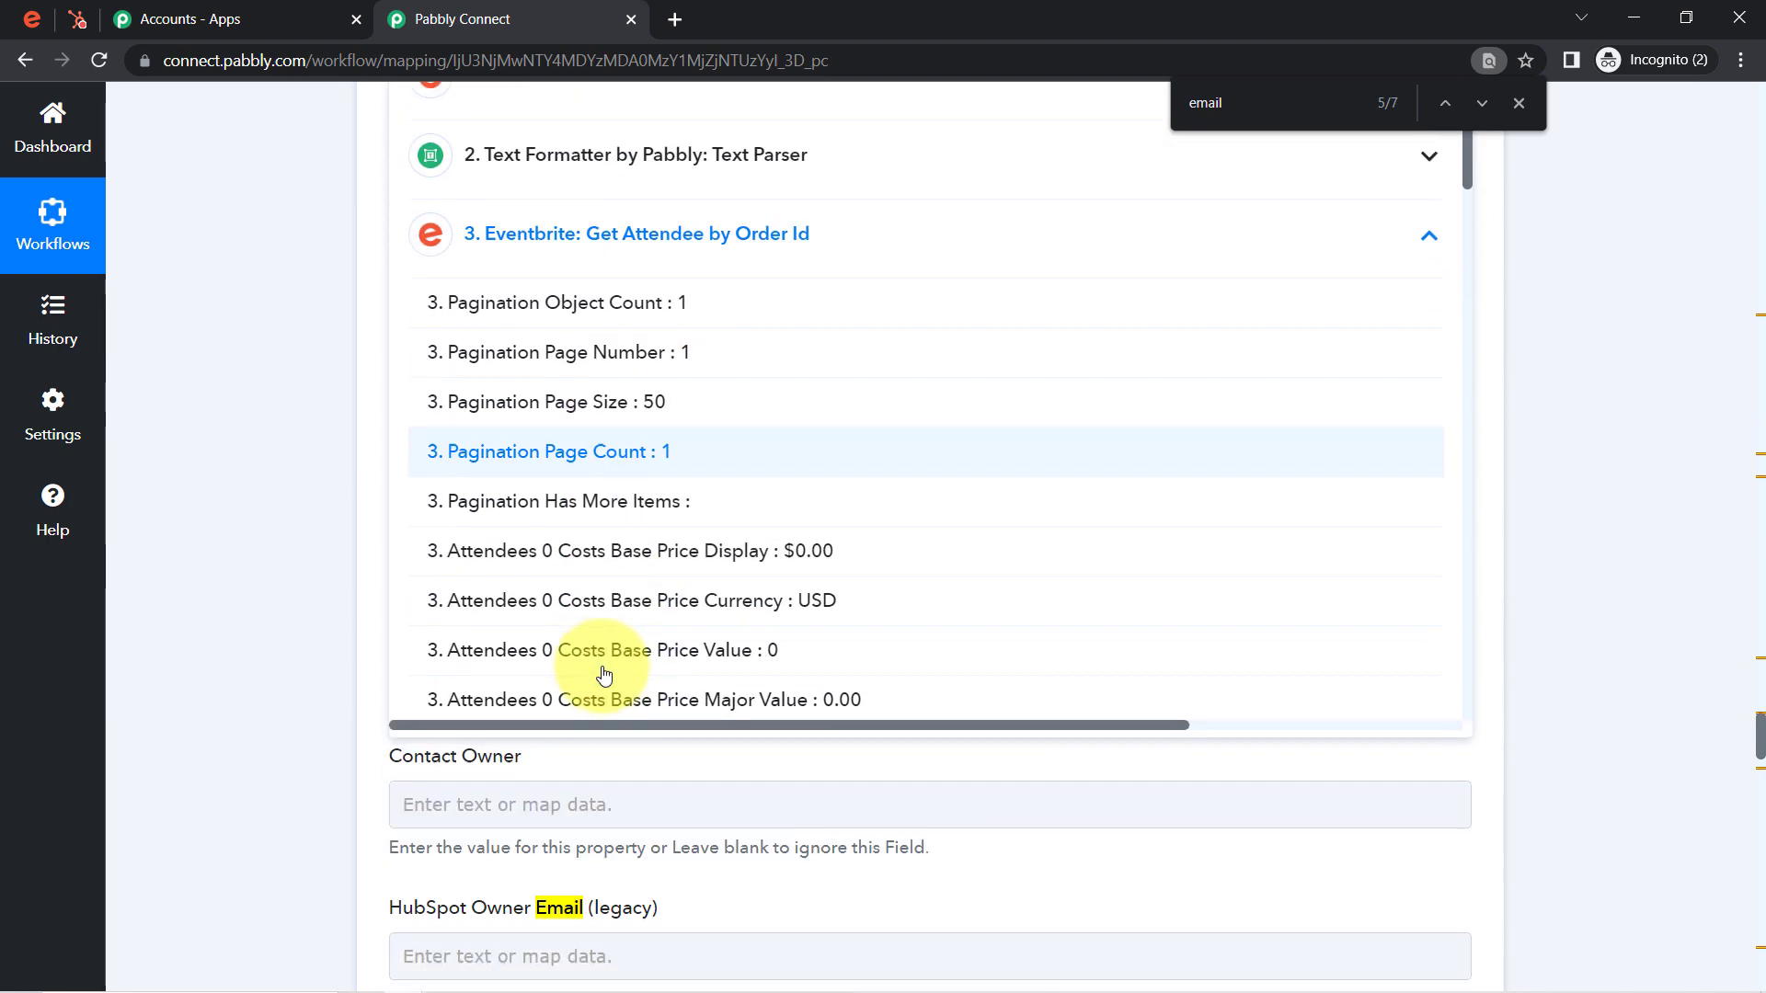
scroll(549, 379, up, 4)
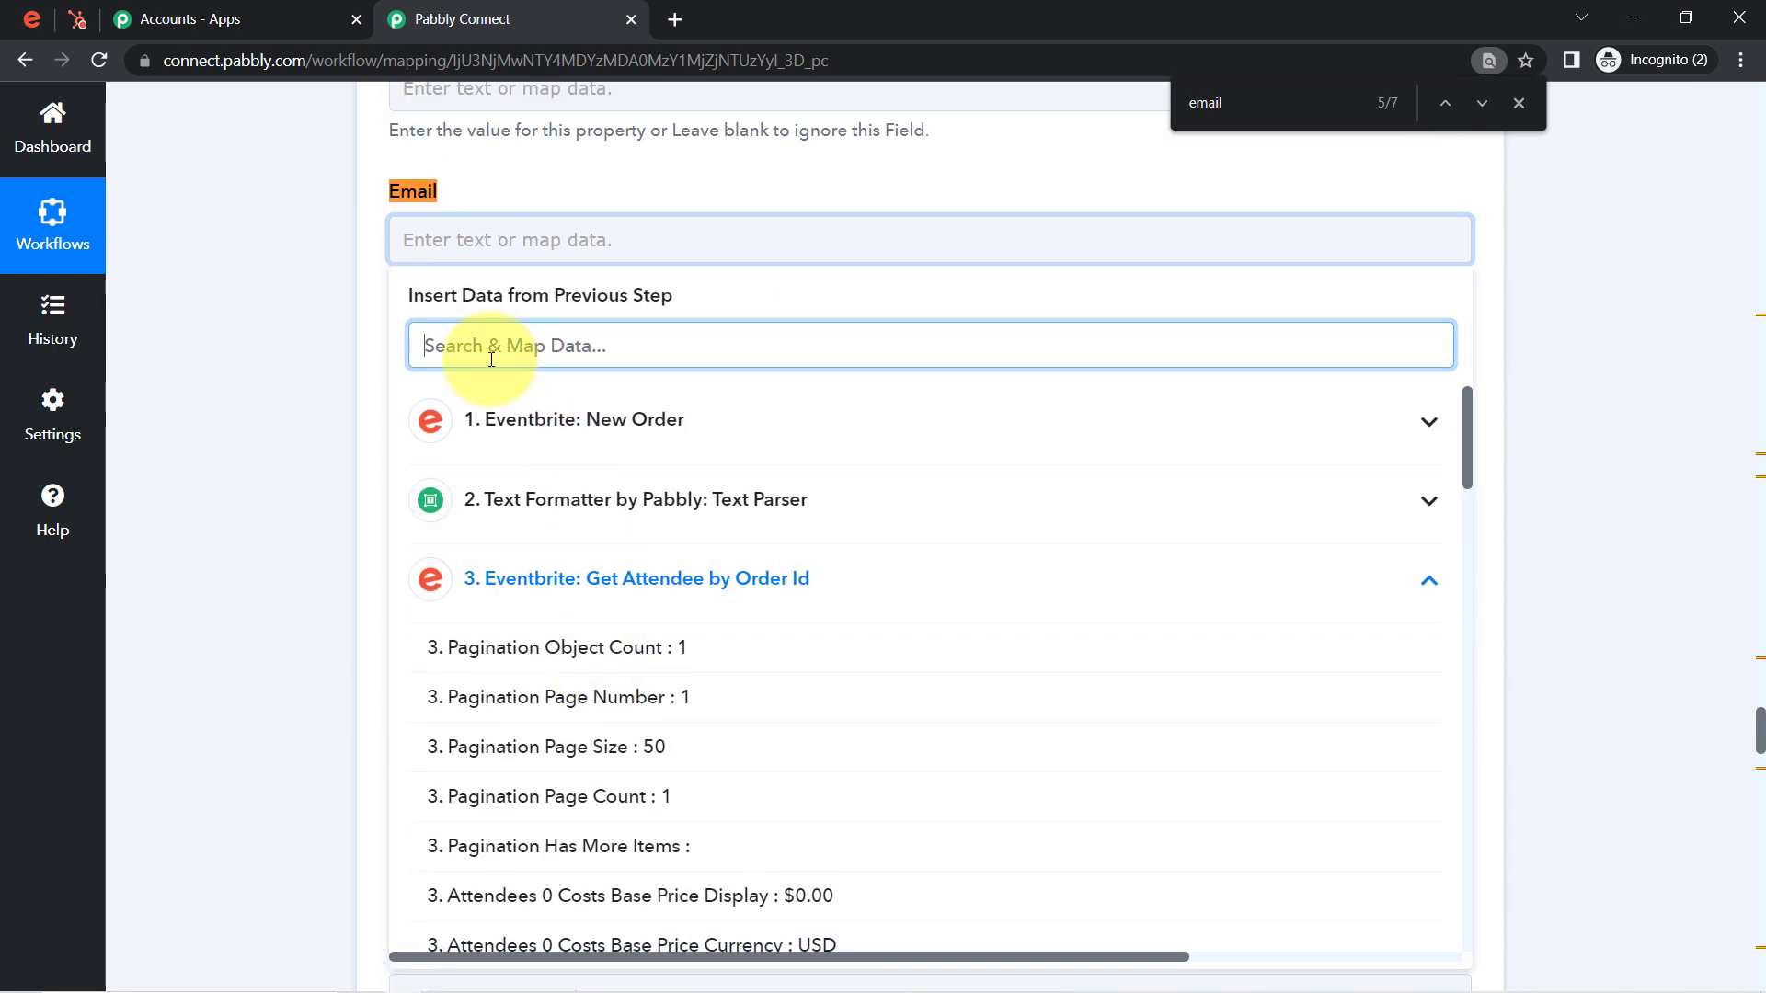
text(@)
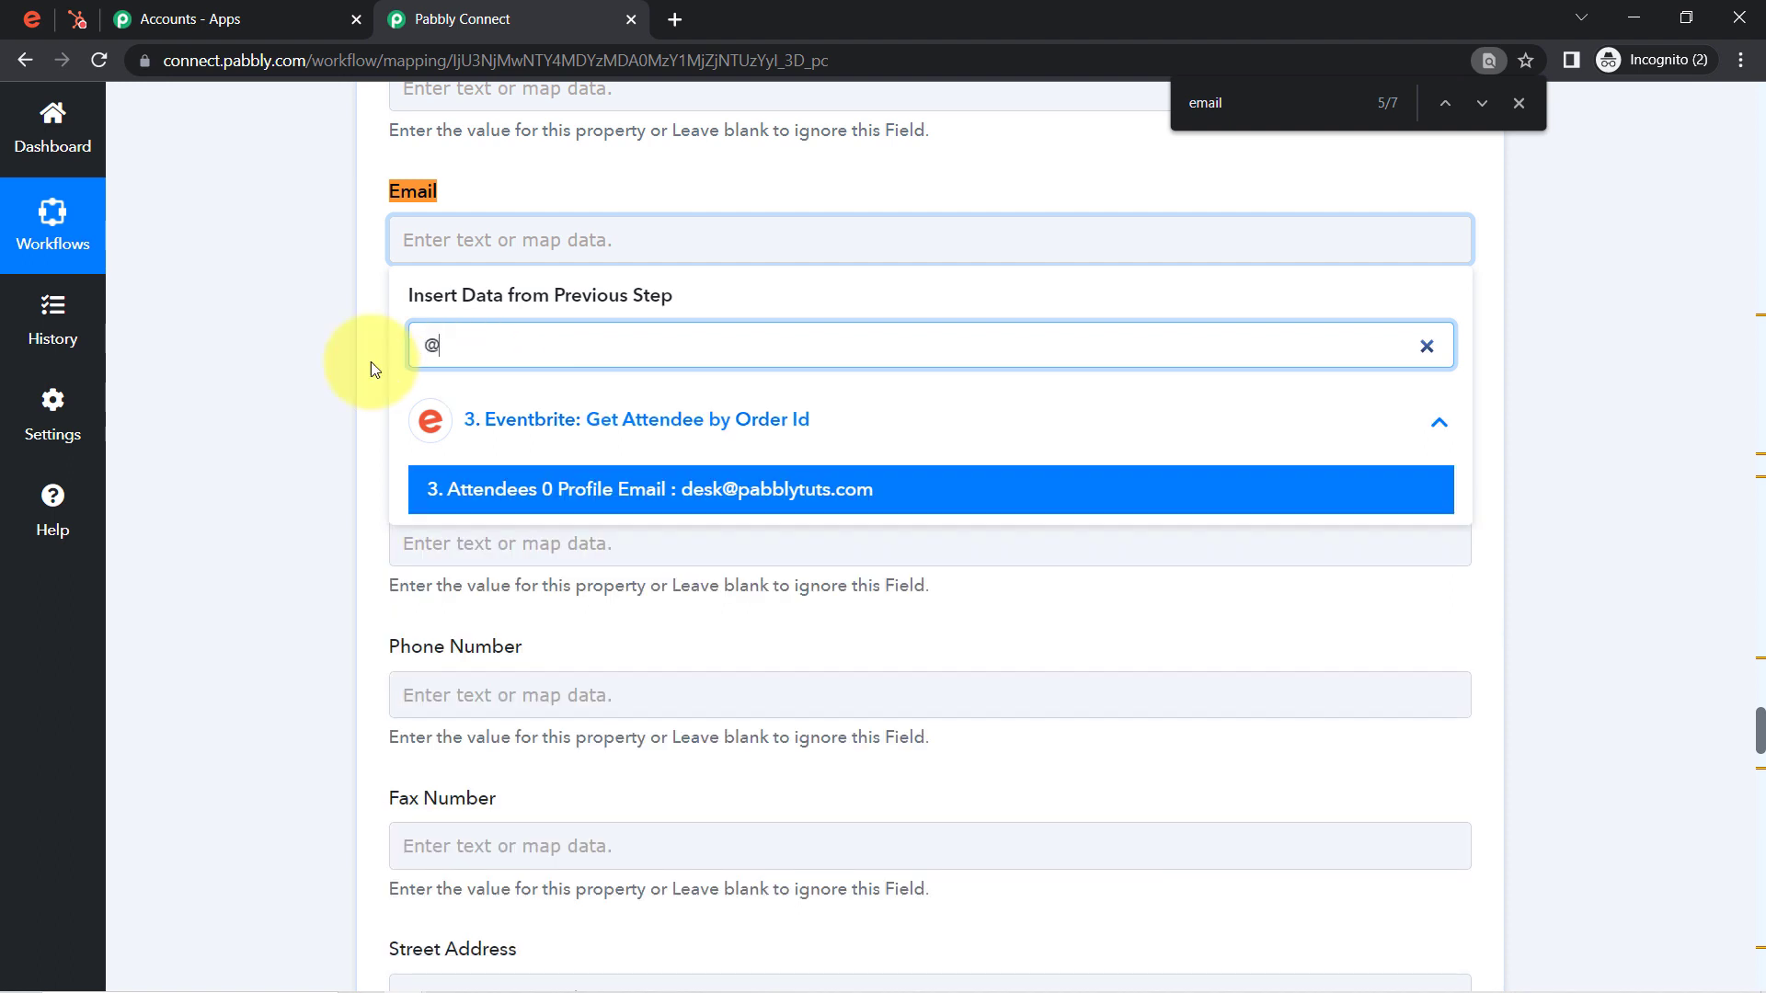
click(724, 488)
click(1046, 178)
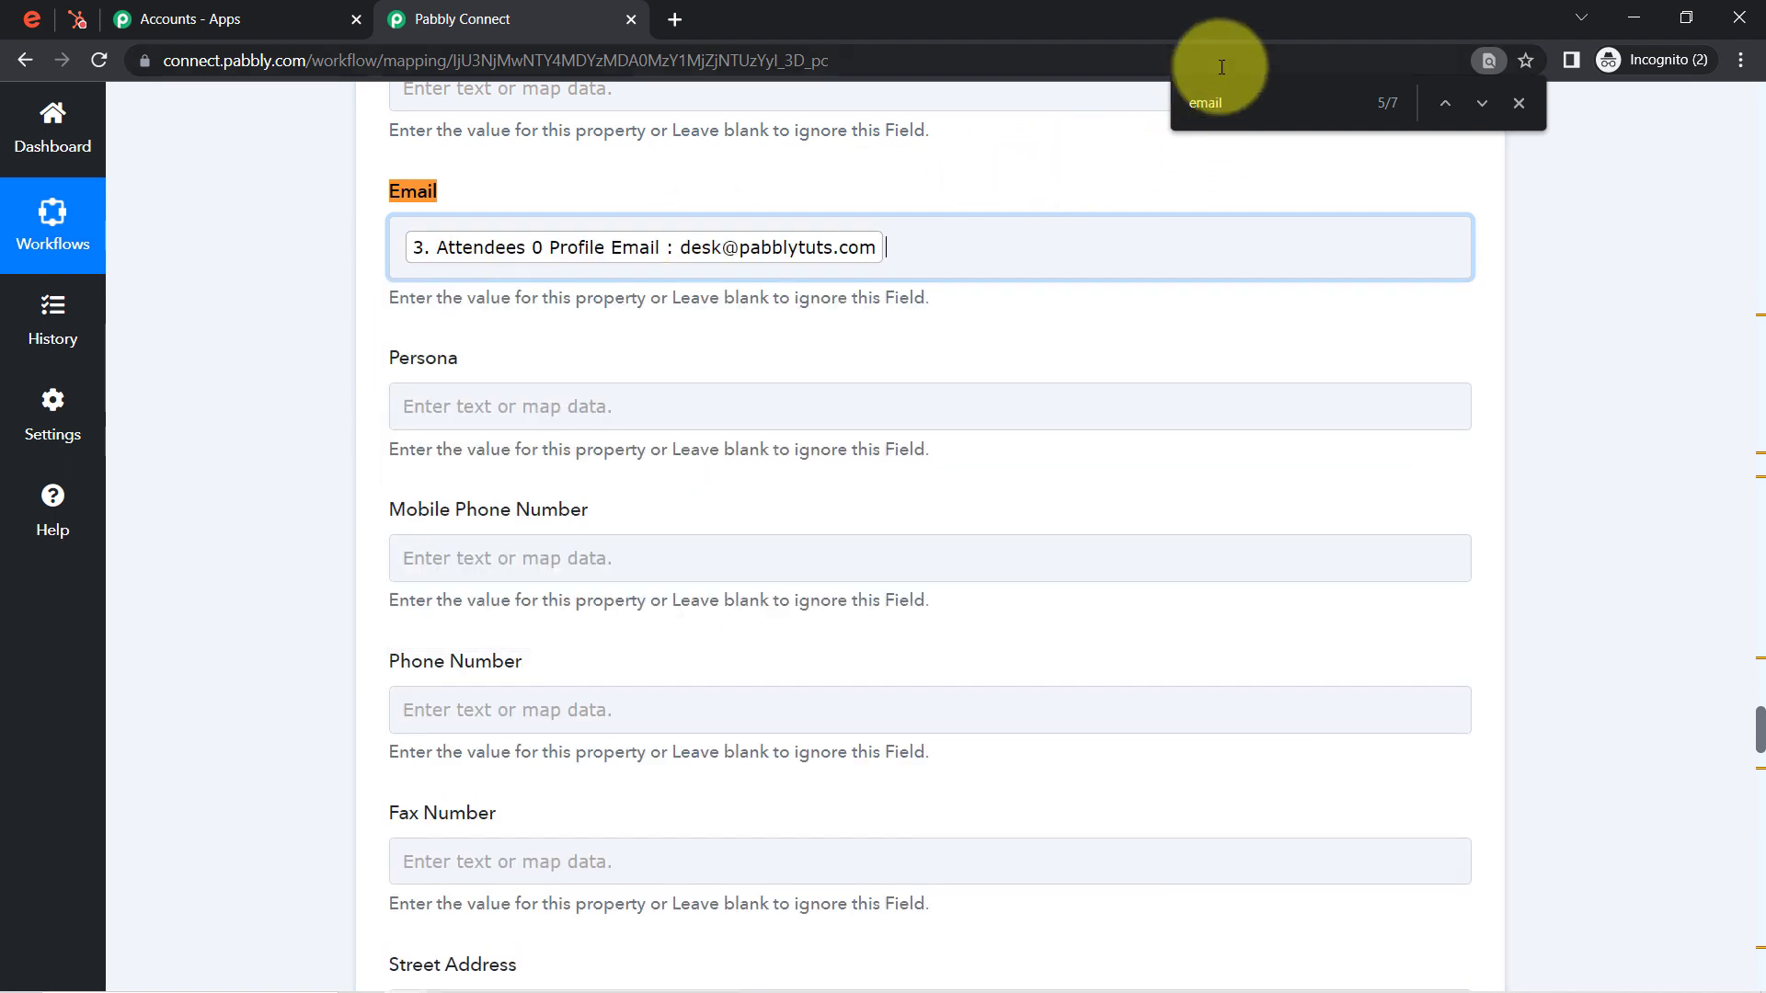
Step: Find the contact form's First Name field by searching the page for "name" and map it to Attendees 0 Profile First Name
double_click(1216, 103)
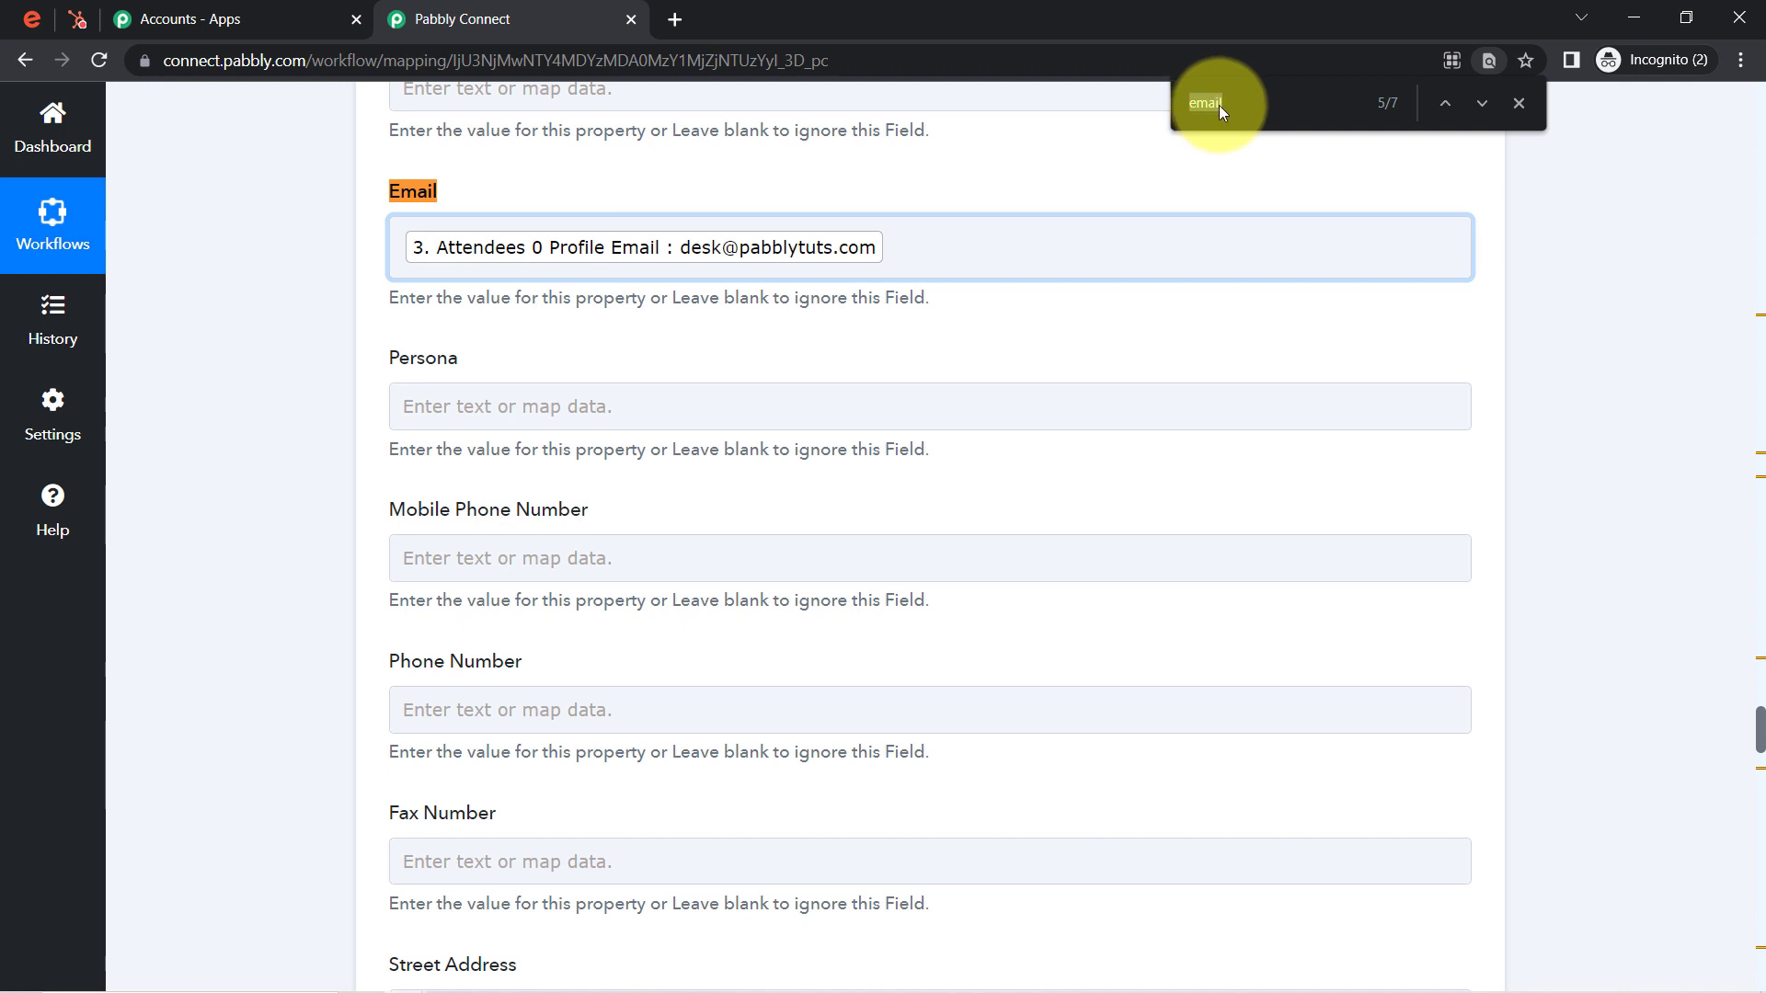
text(na)
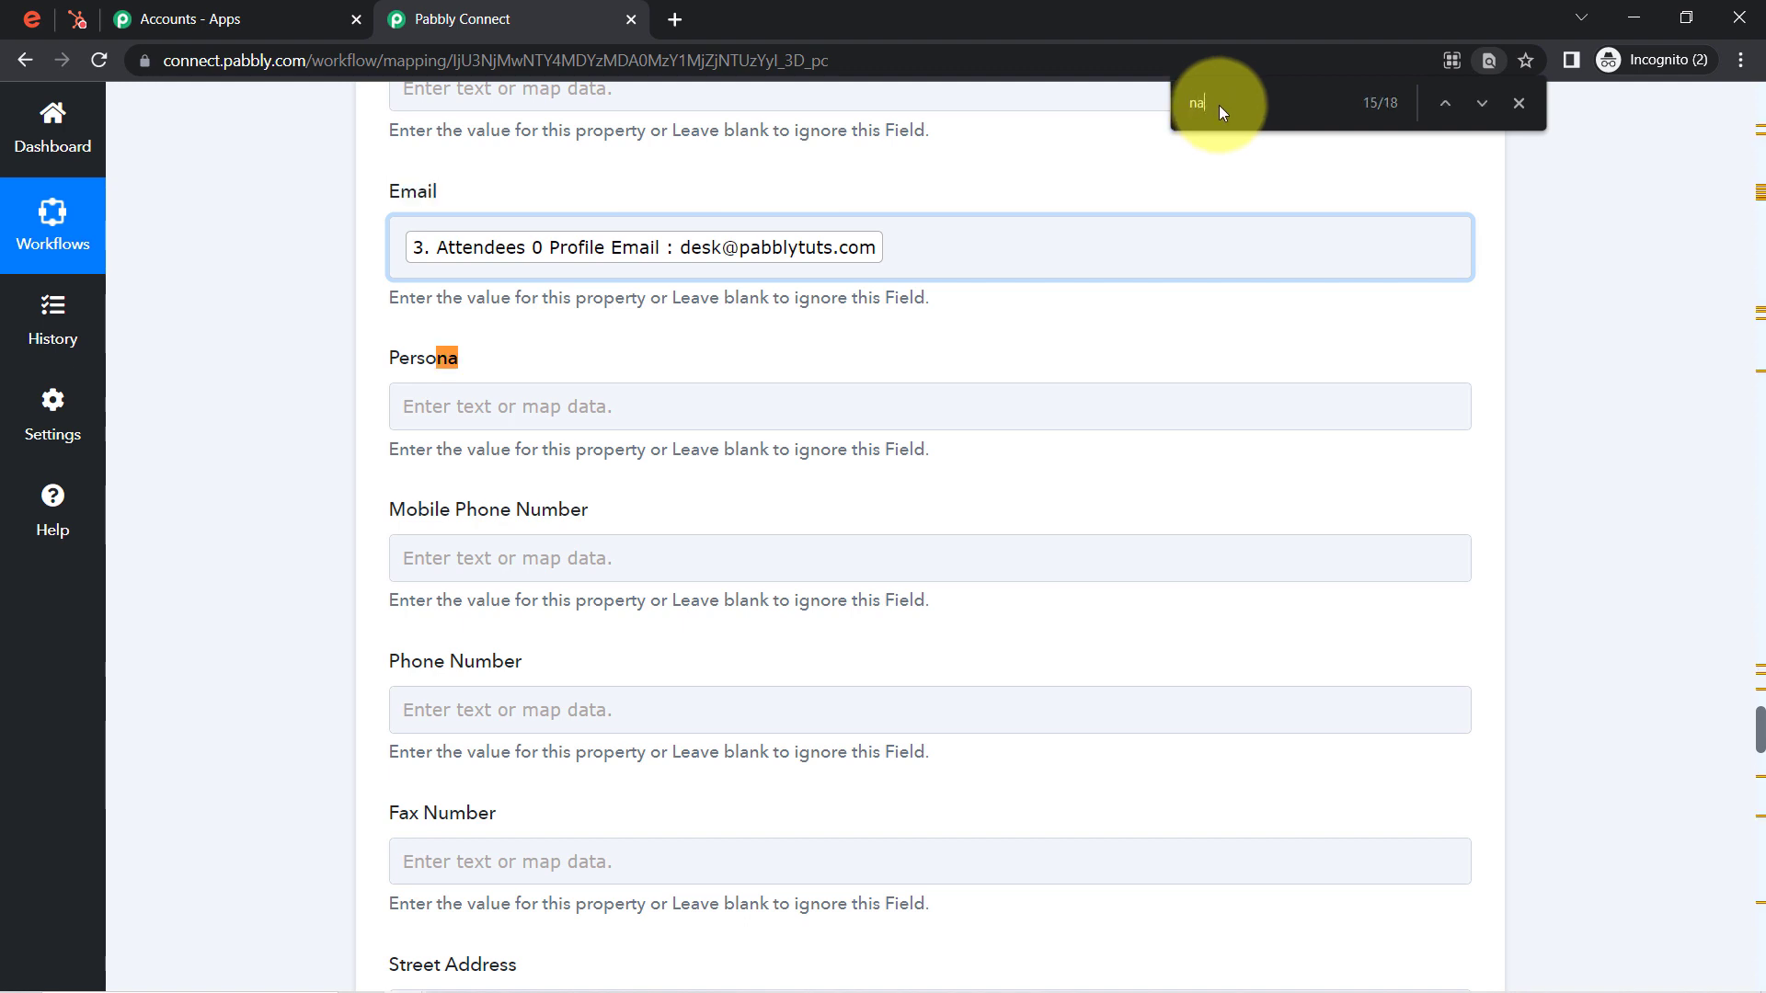
text(me)
key(Return)
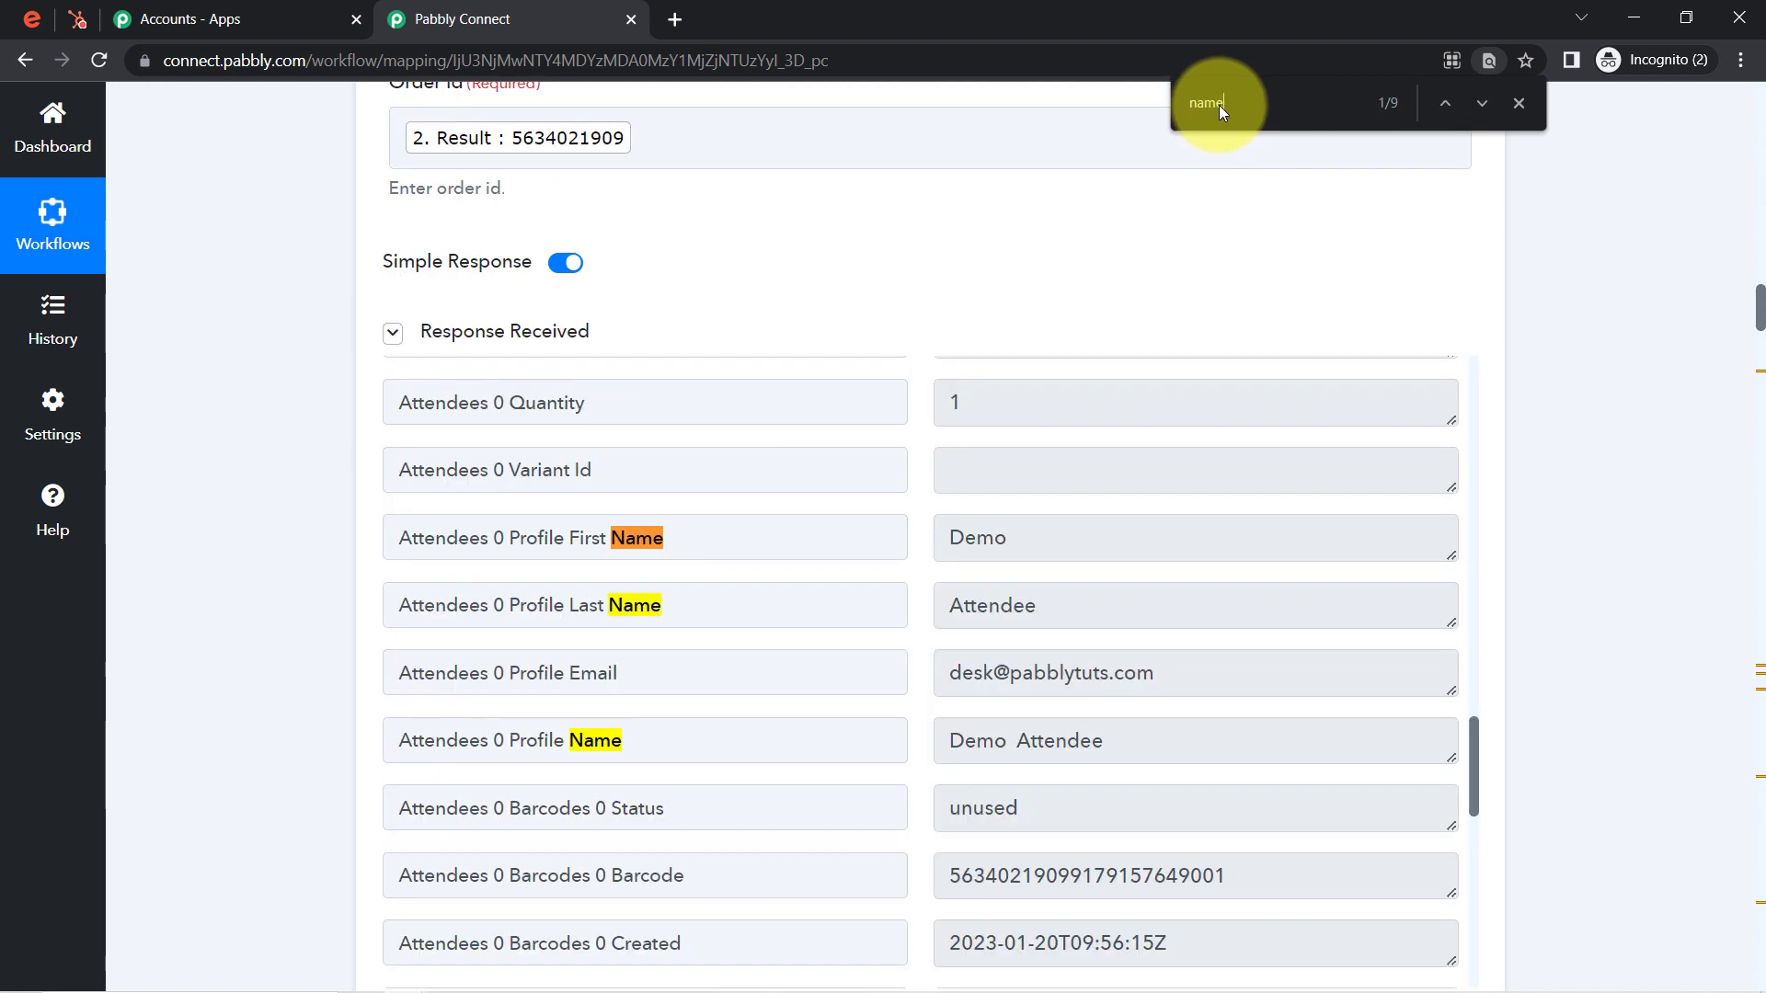
key(Return)
key(Return)
key(Return)
key(Return)
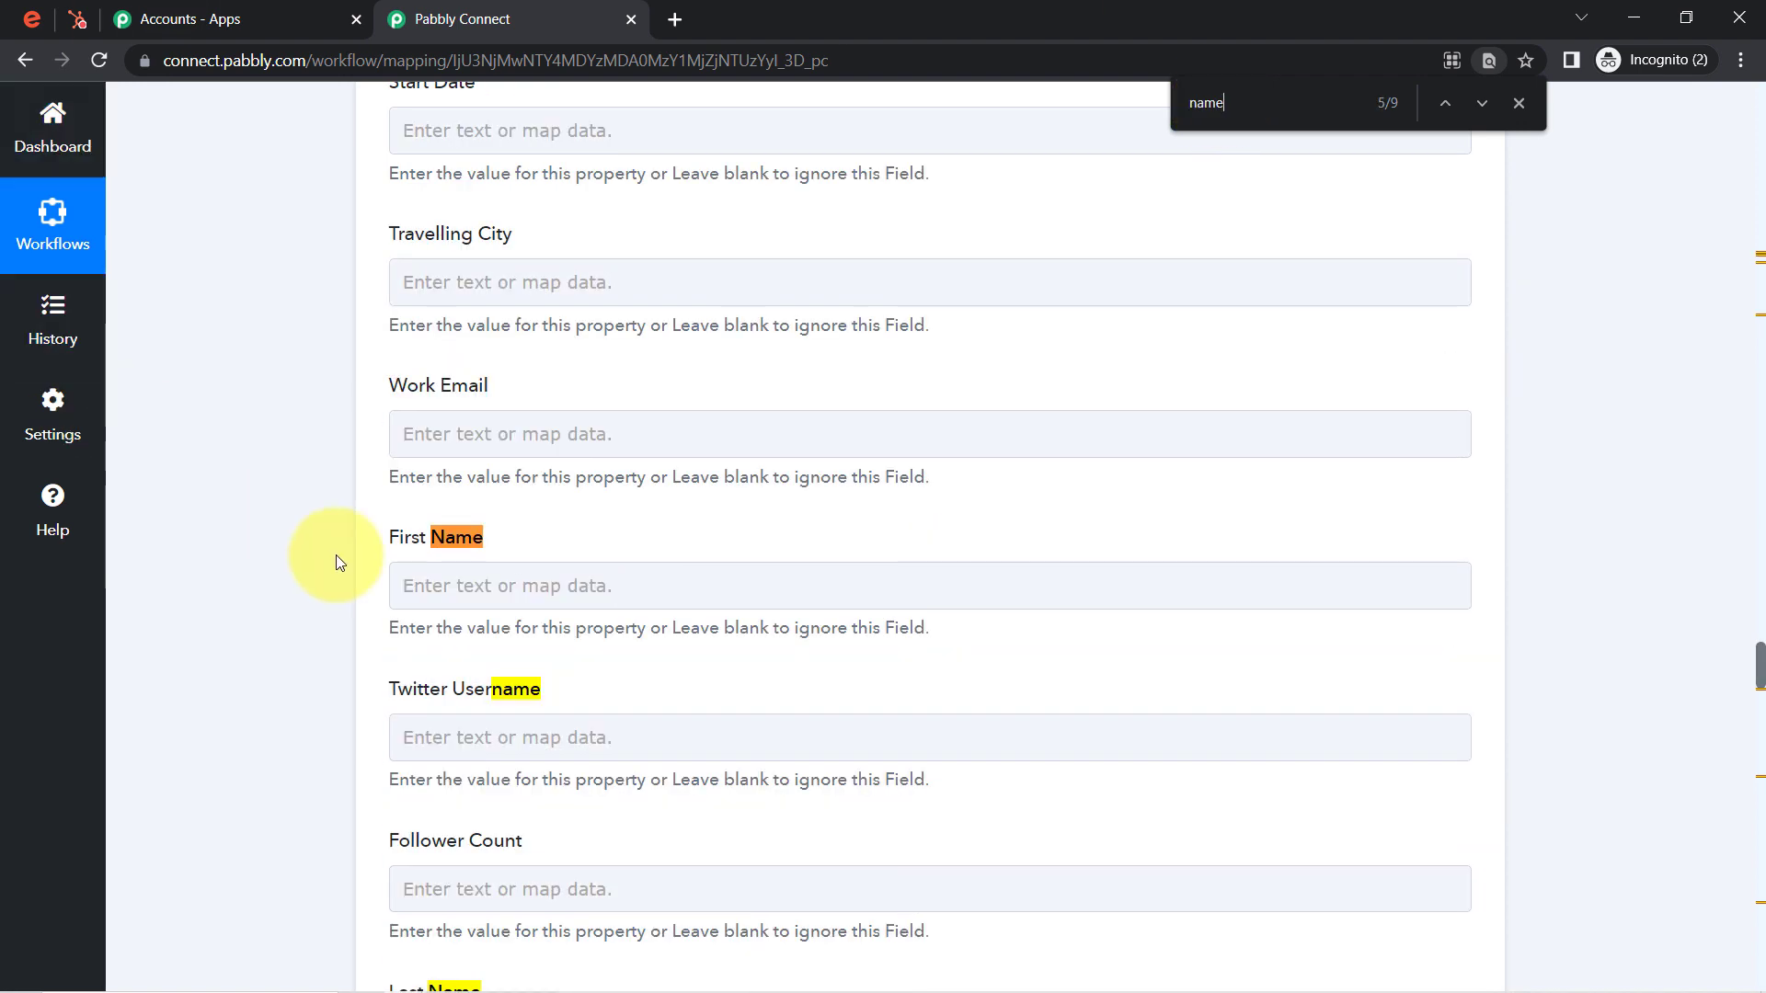
click(461, 583)
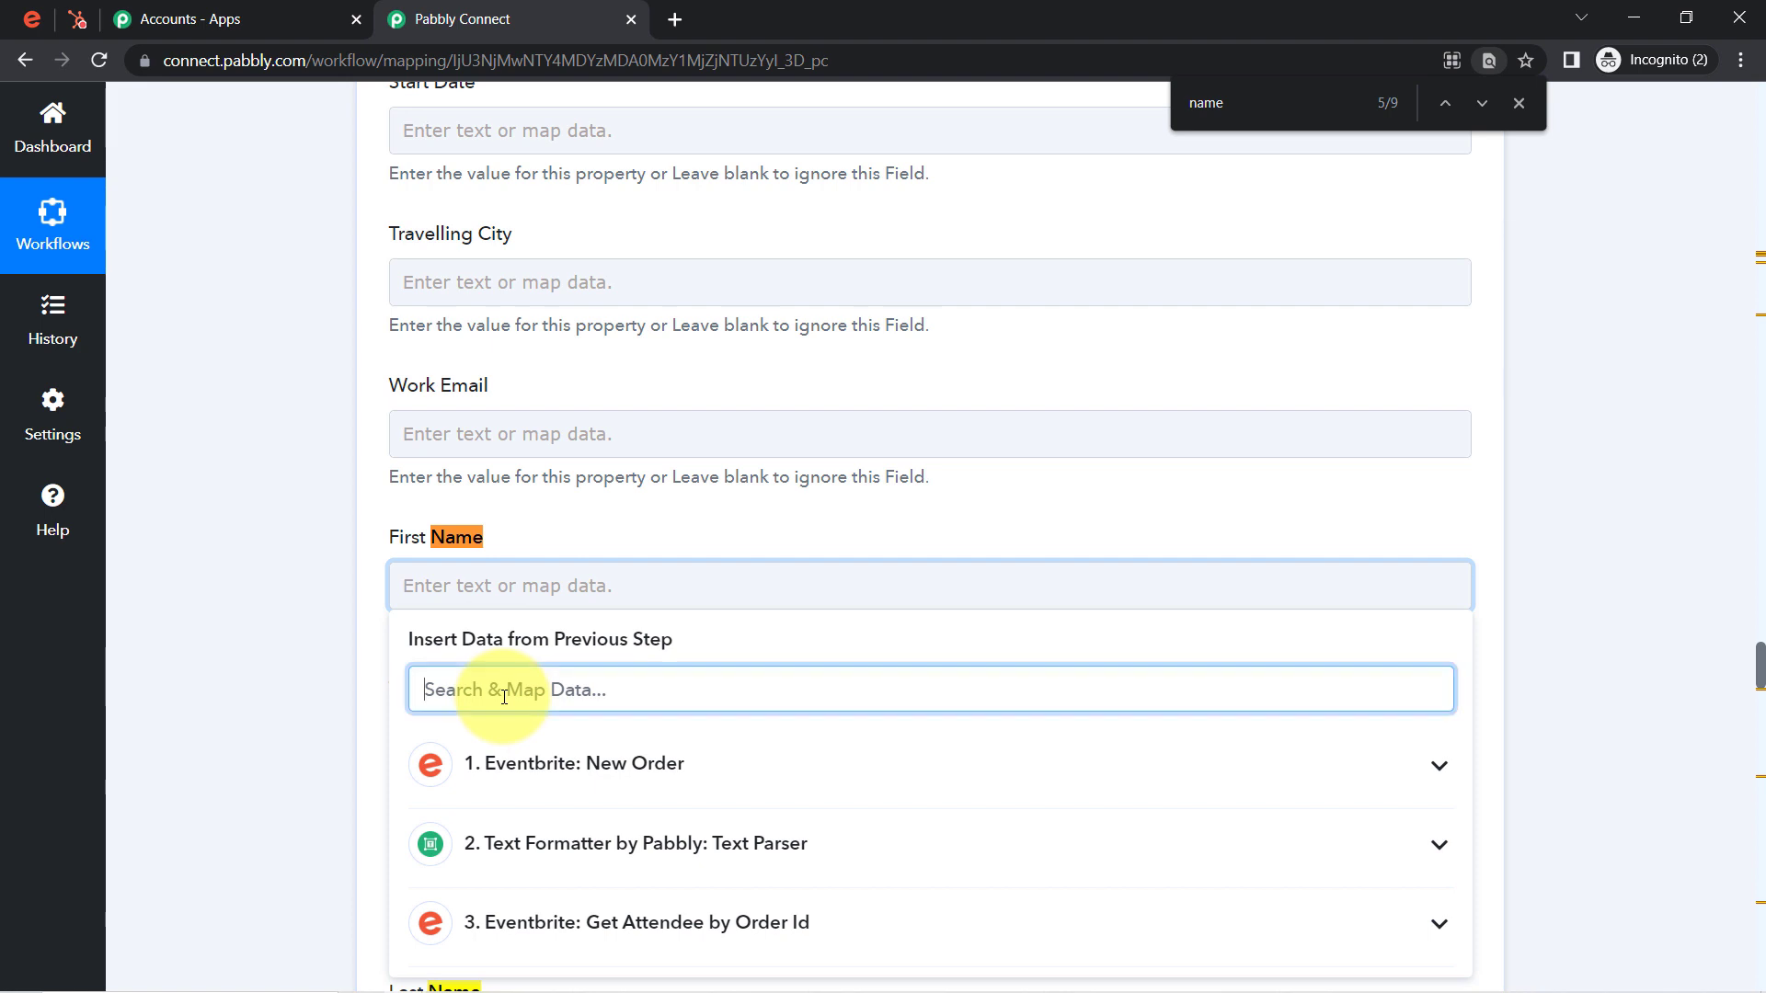
text(name)
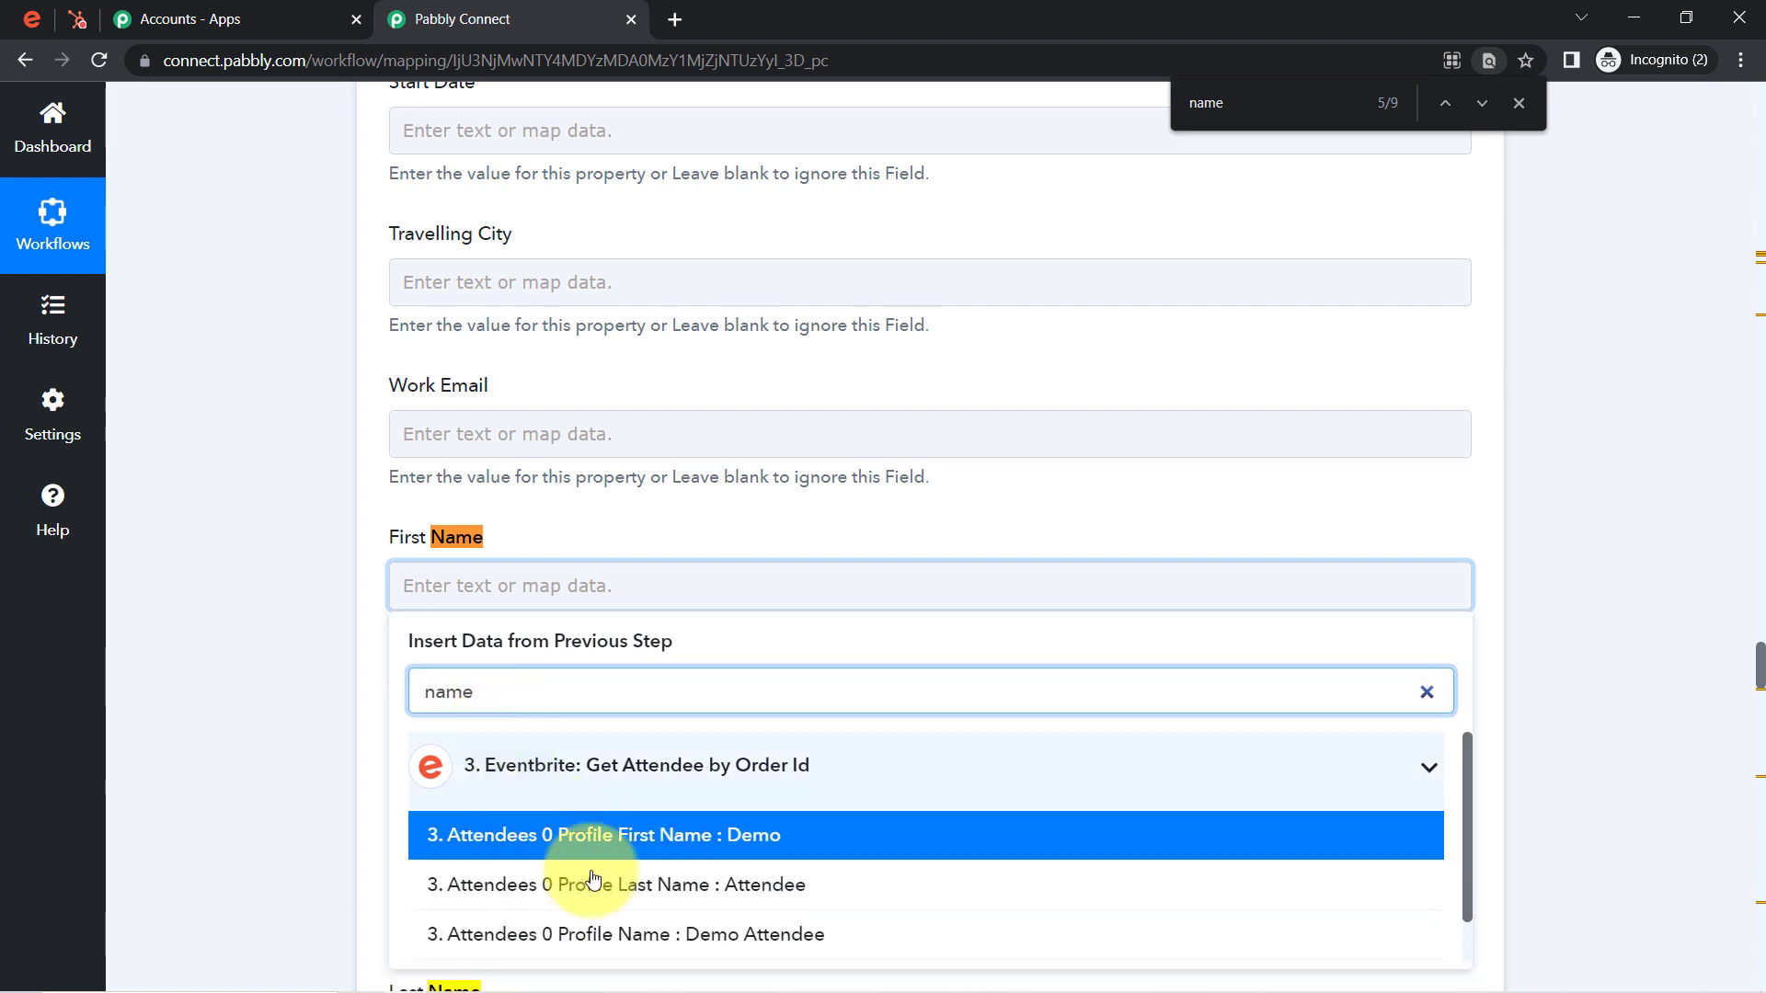
click(699, 841)
click(305, 555)
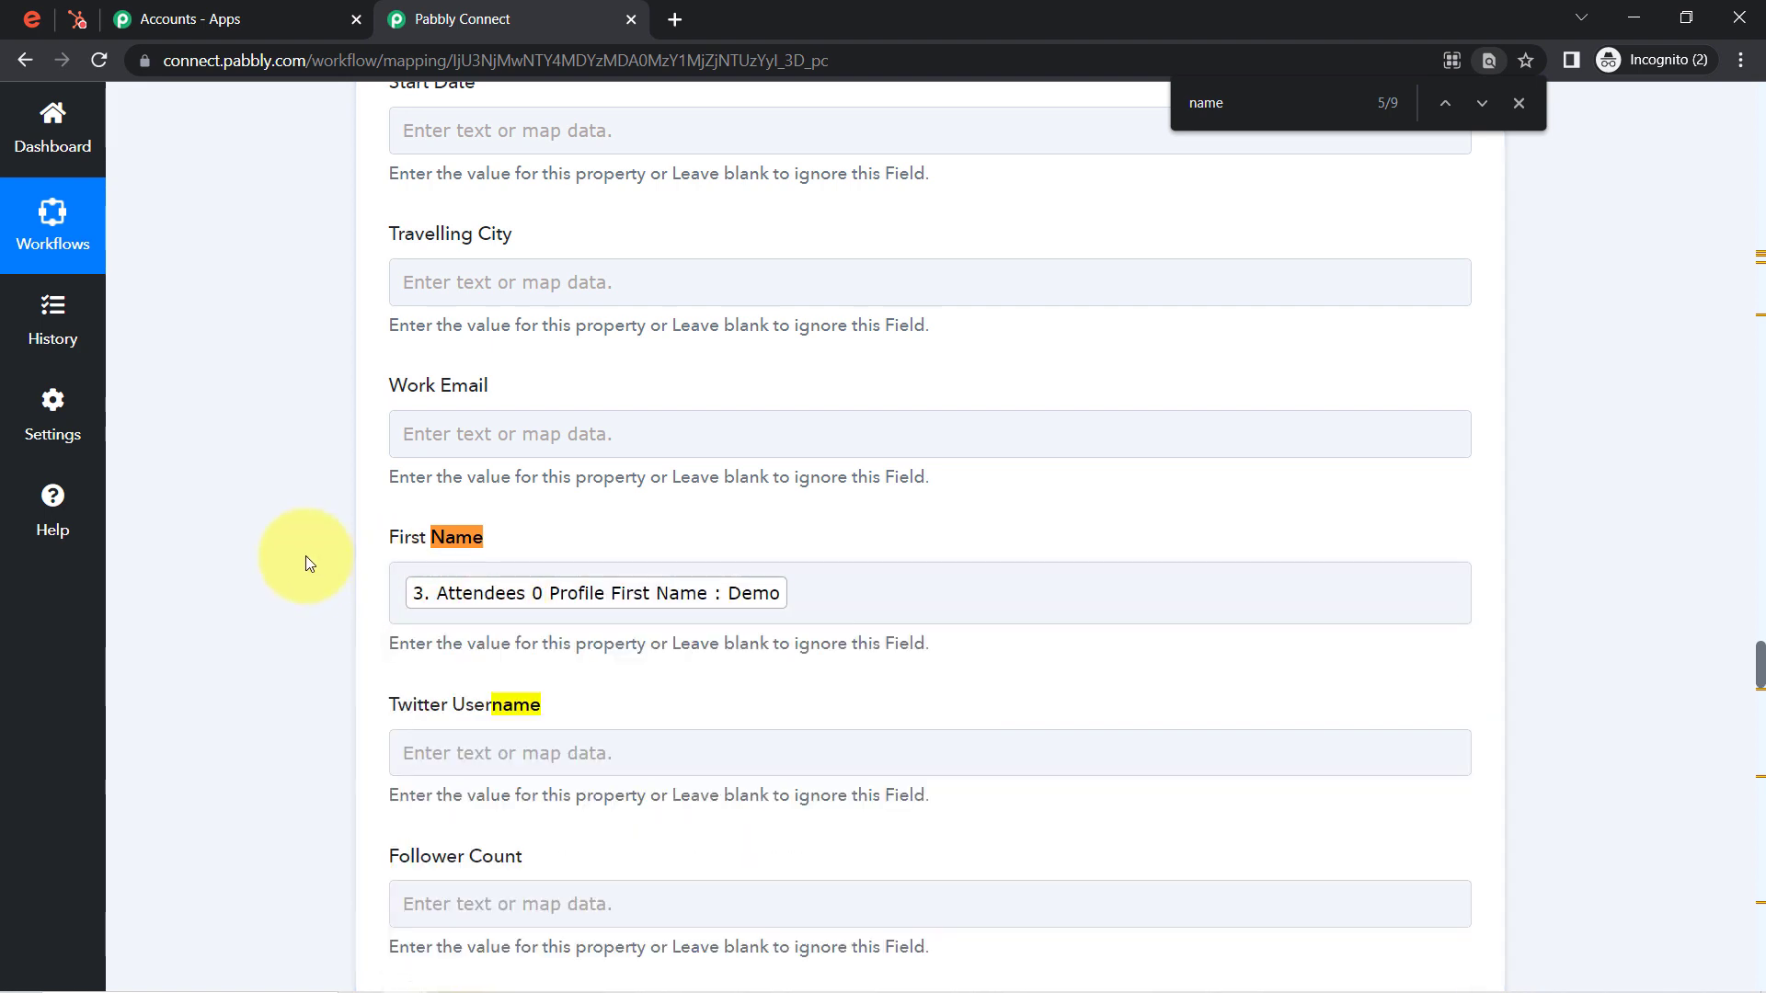
Step: Find the contact form's Last Name field by searching the page for "last name" and map it to Attendees 0 Profile Last Name
click(1232, 105)
text(last)
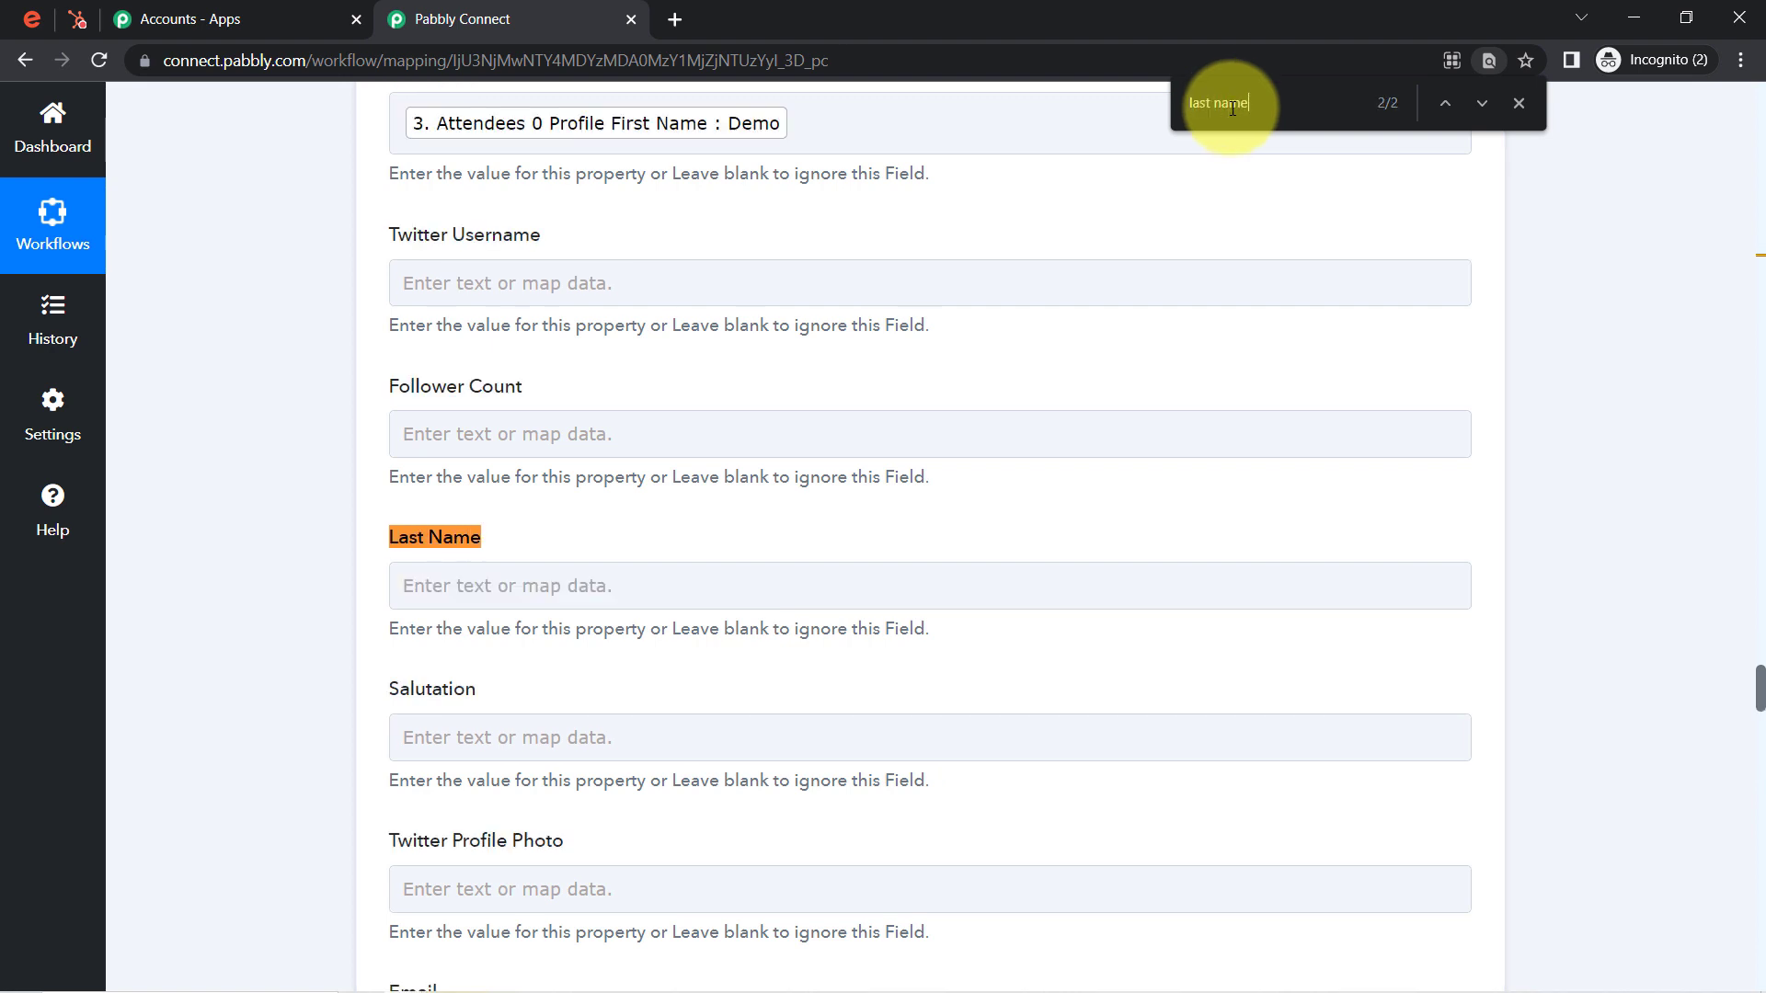
click(394, 583)
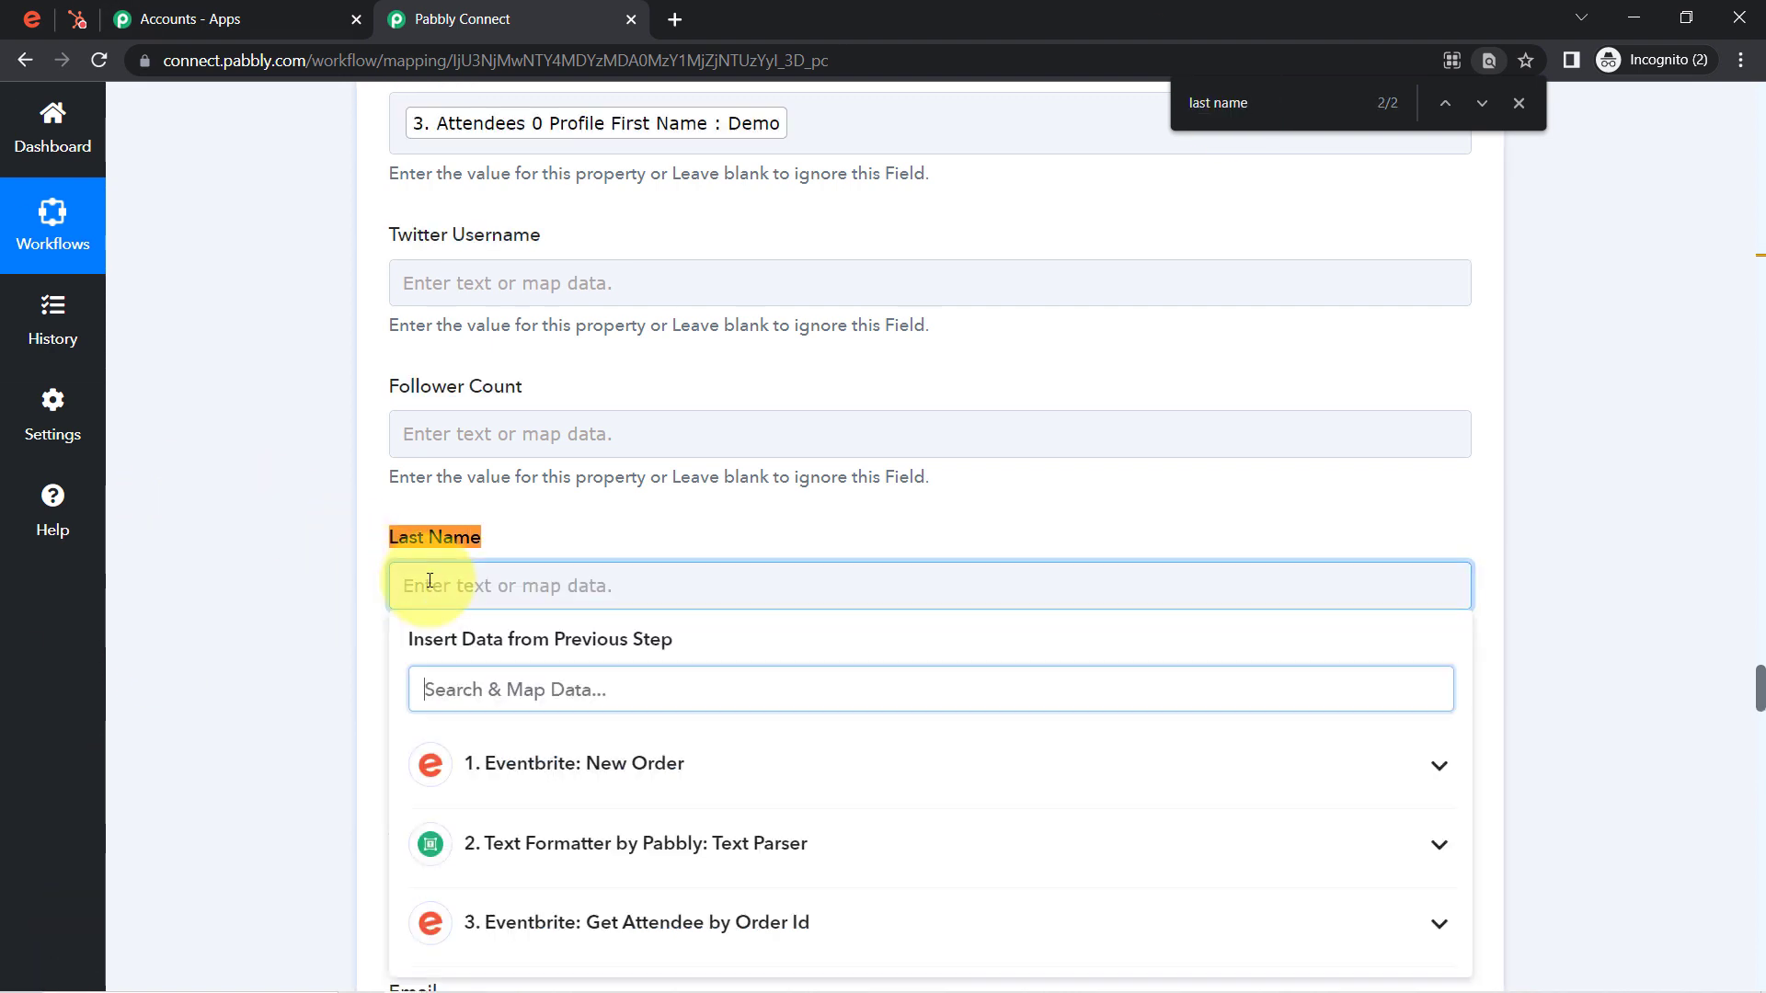
click(523, 699)
text(name)
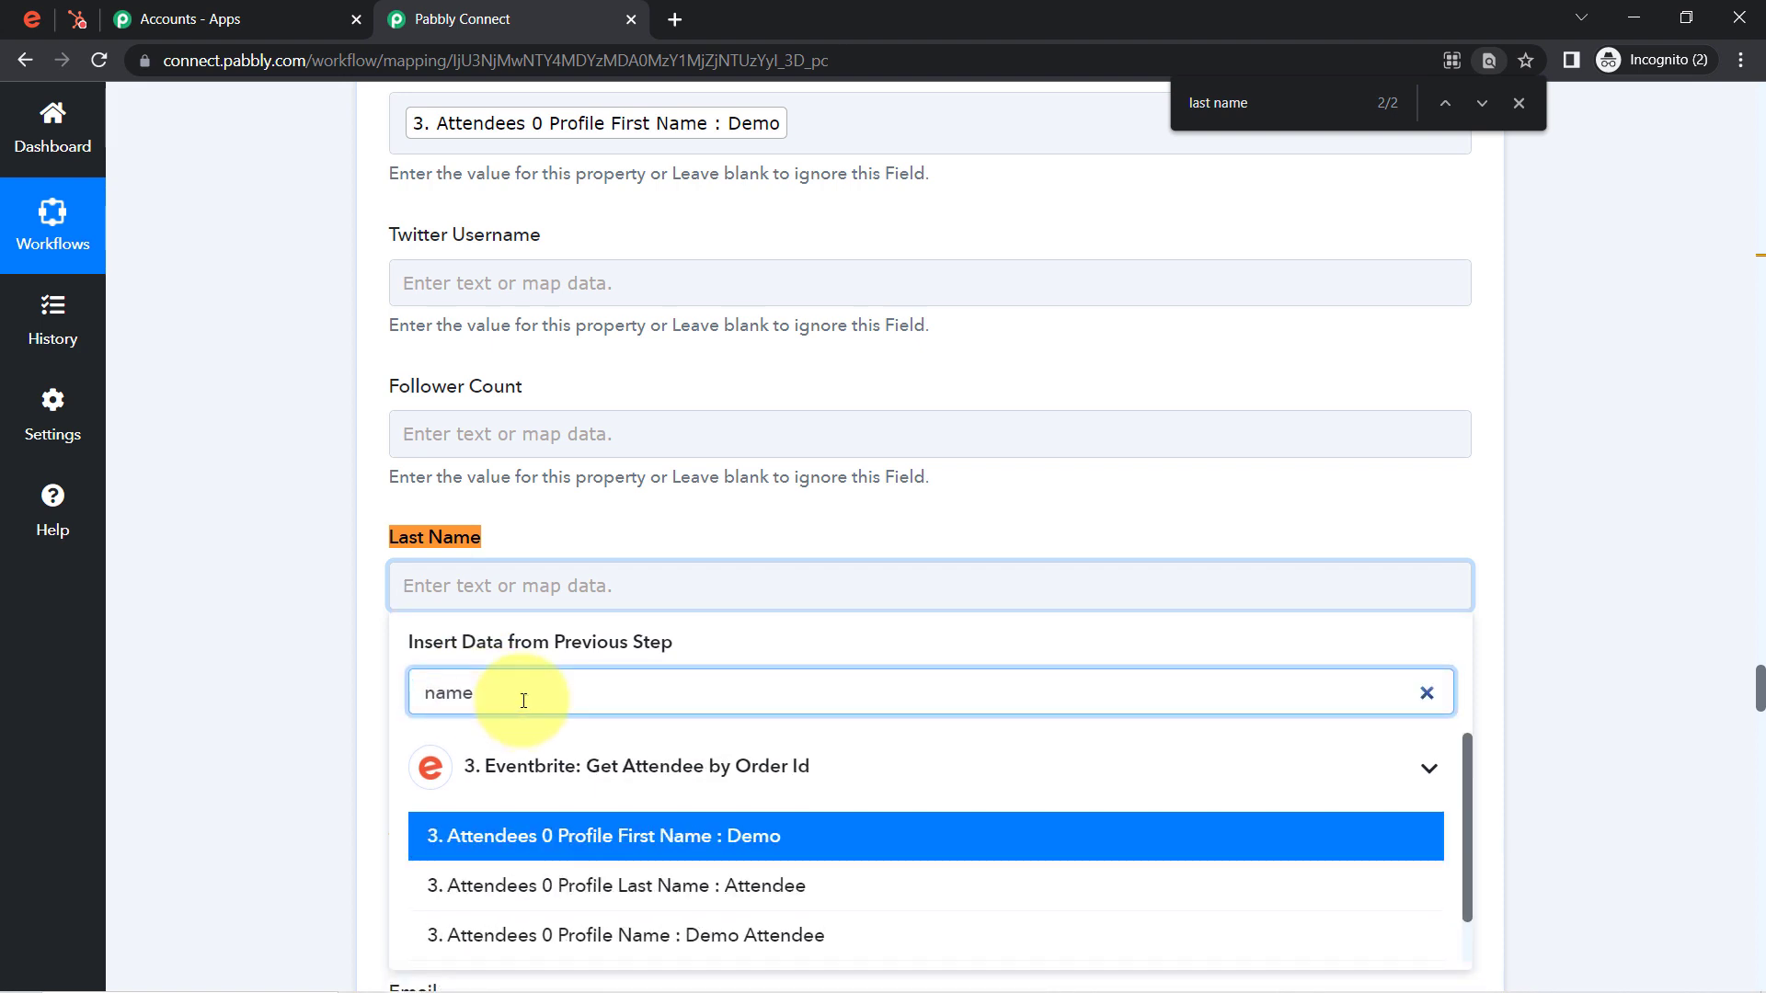
click(721, 889)
click(323, 624)
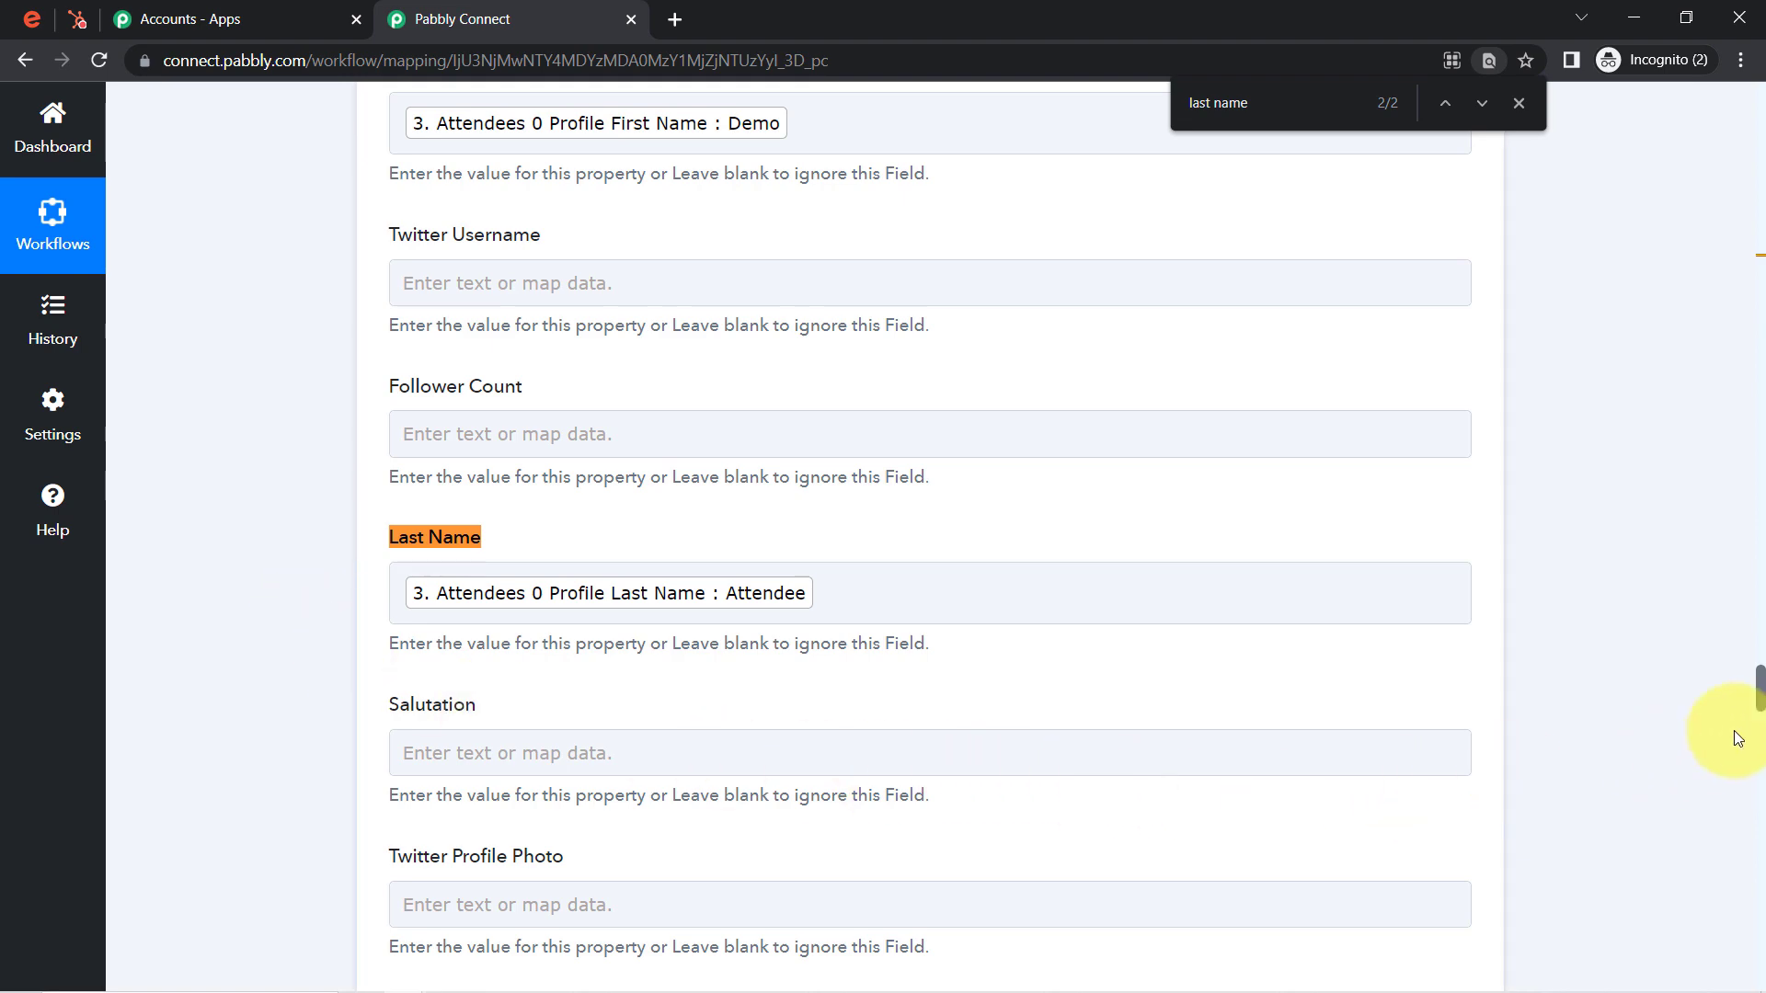
Step: Check the HubSpot contacts list for existing records, and save the Create a Contact action in Pabbly Connect with a test request
scroll(1757, 727, down, 20)
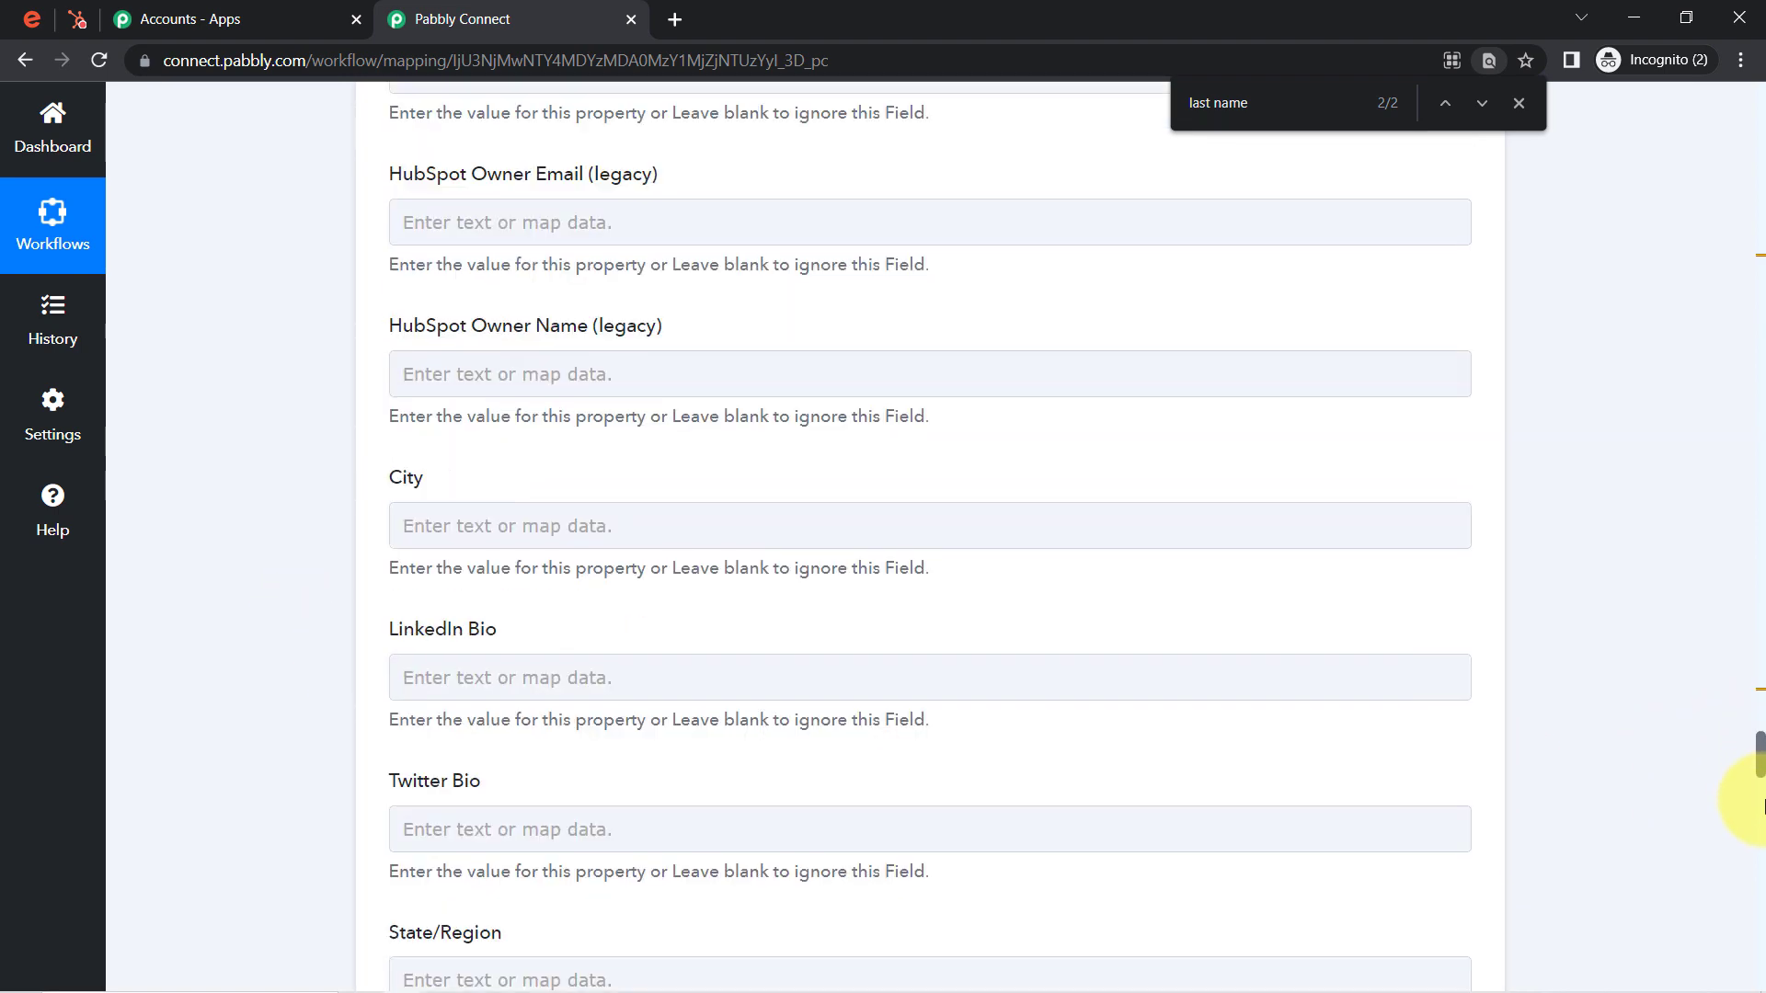
drag(1761, 804, 1761, 947)
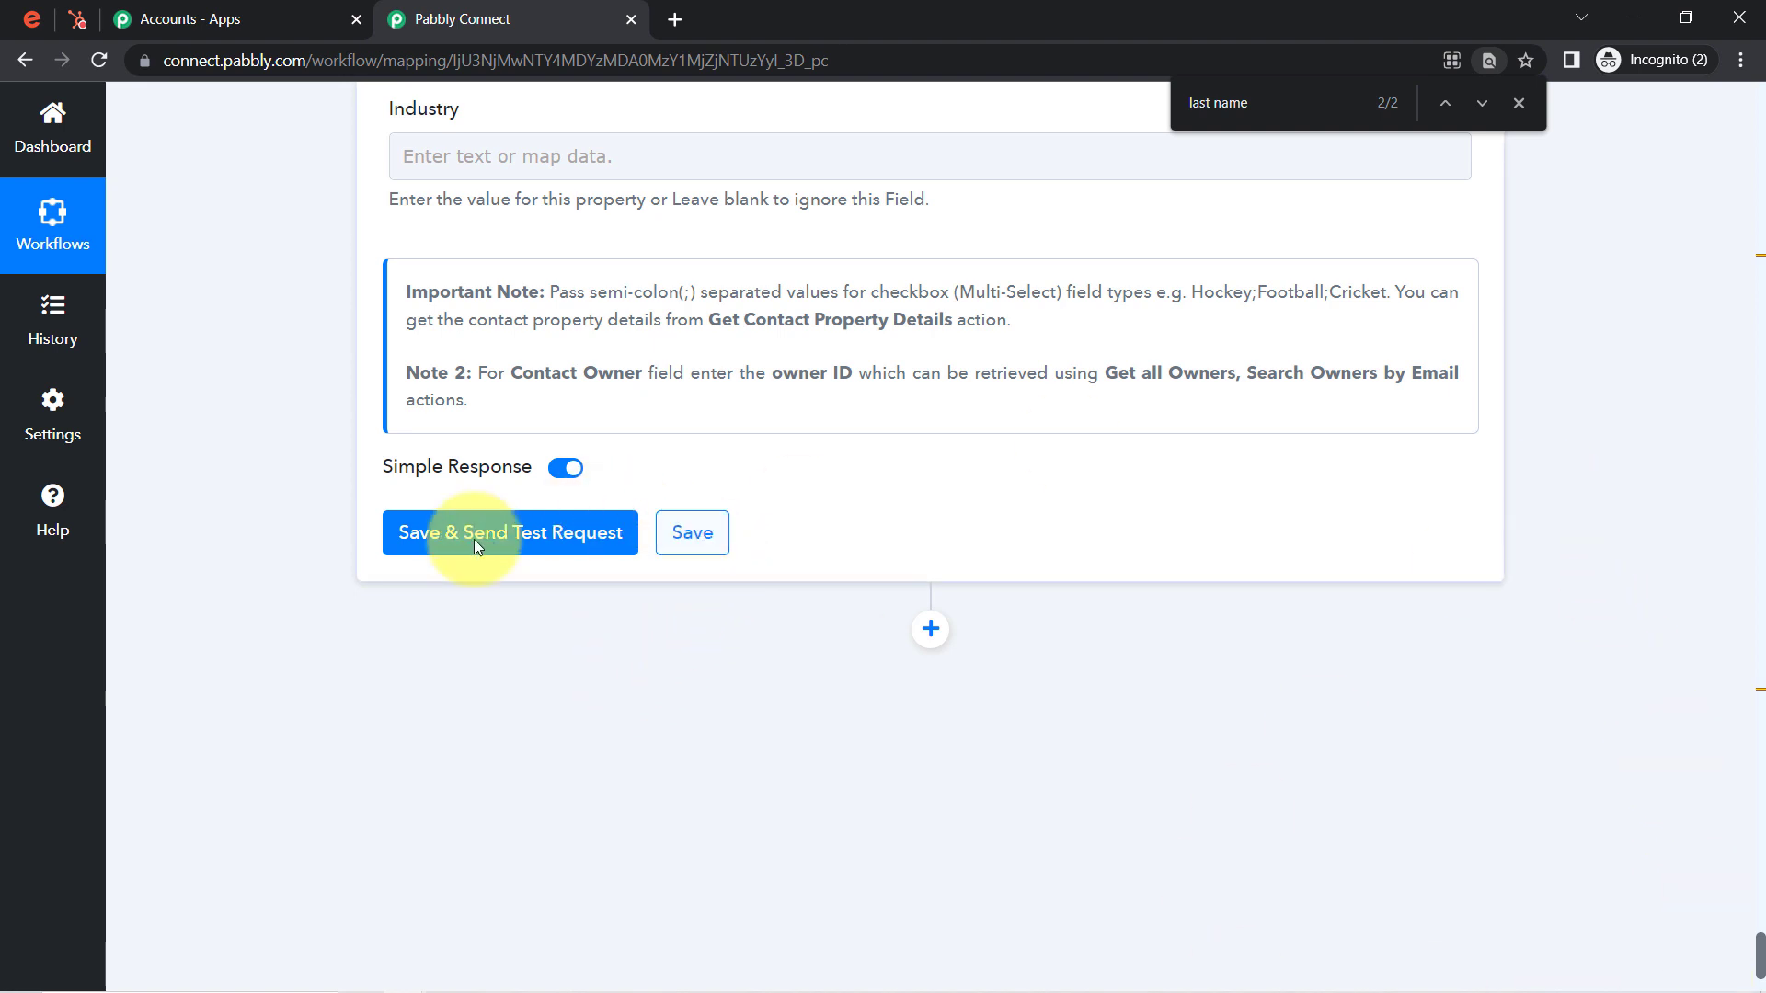
click(77, 19)
drag(468, 487, 685, 593)
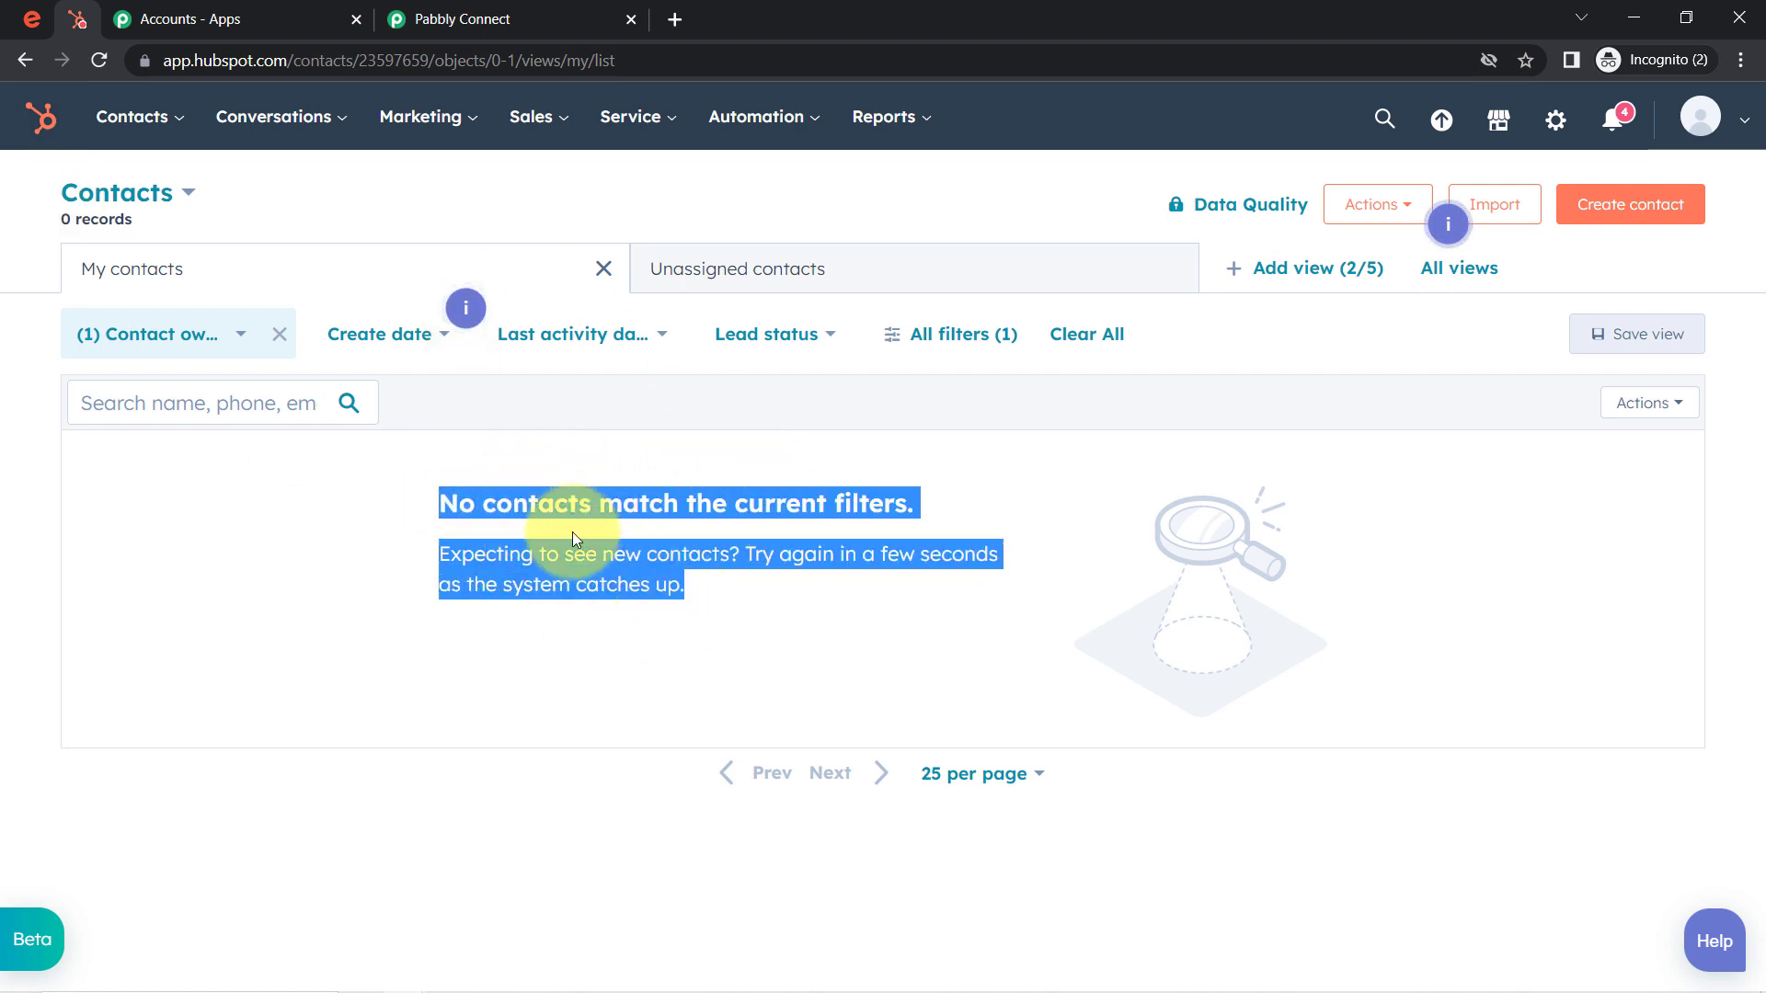
click(467, 18)
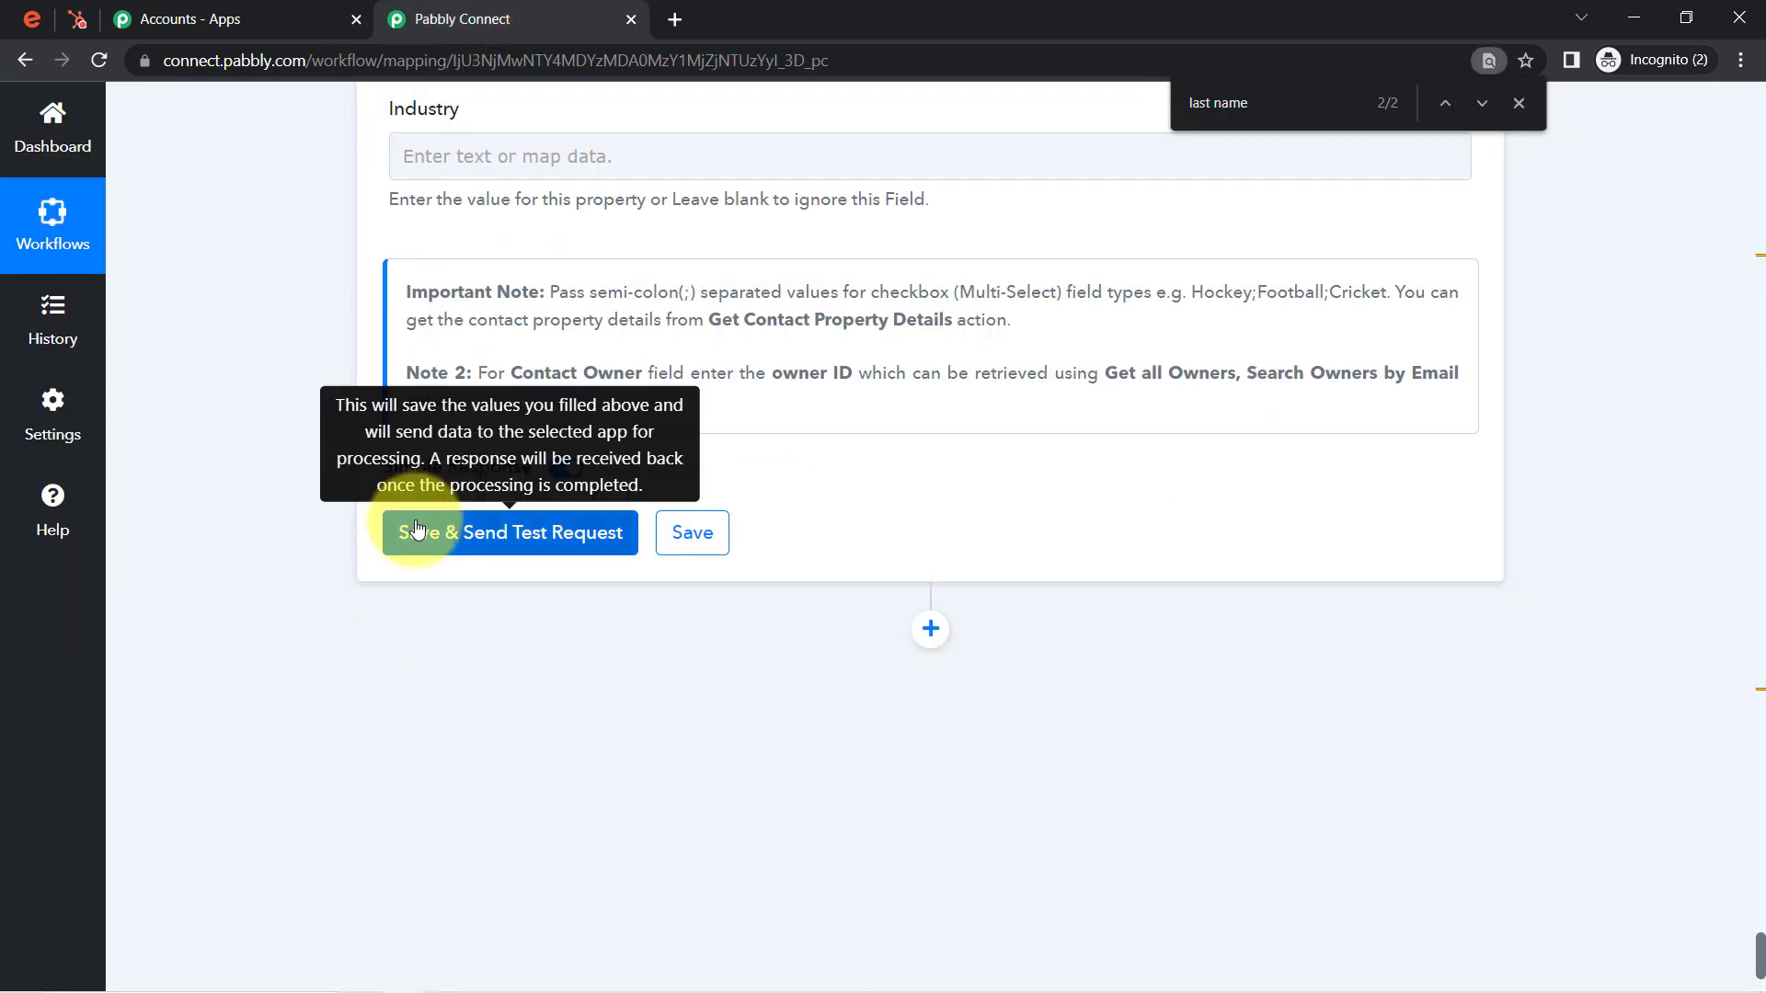
click(416, 530)
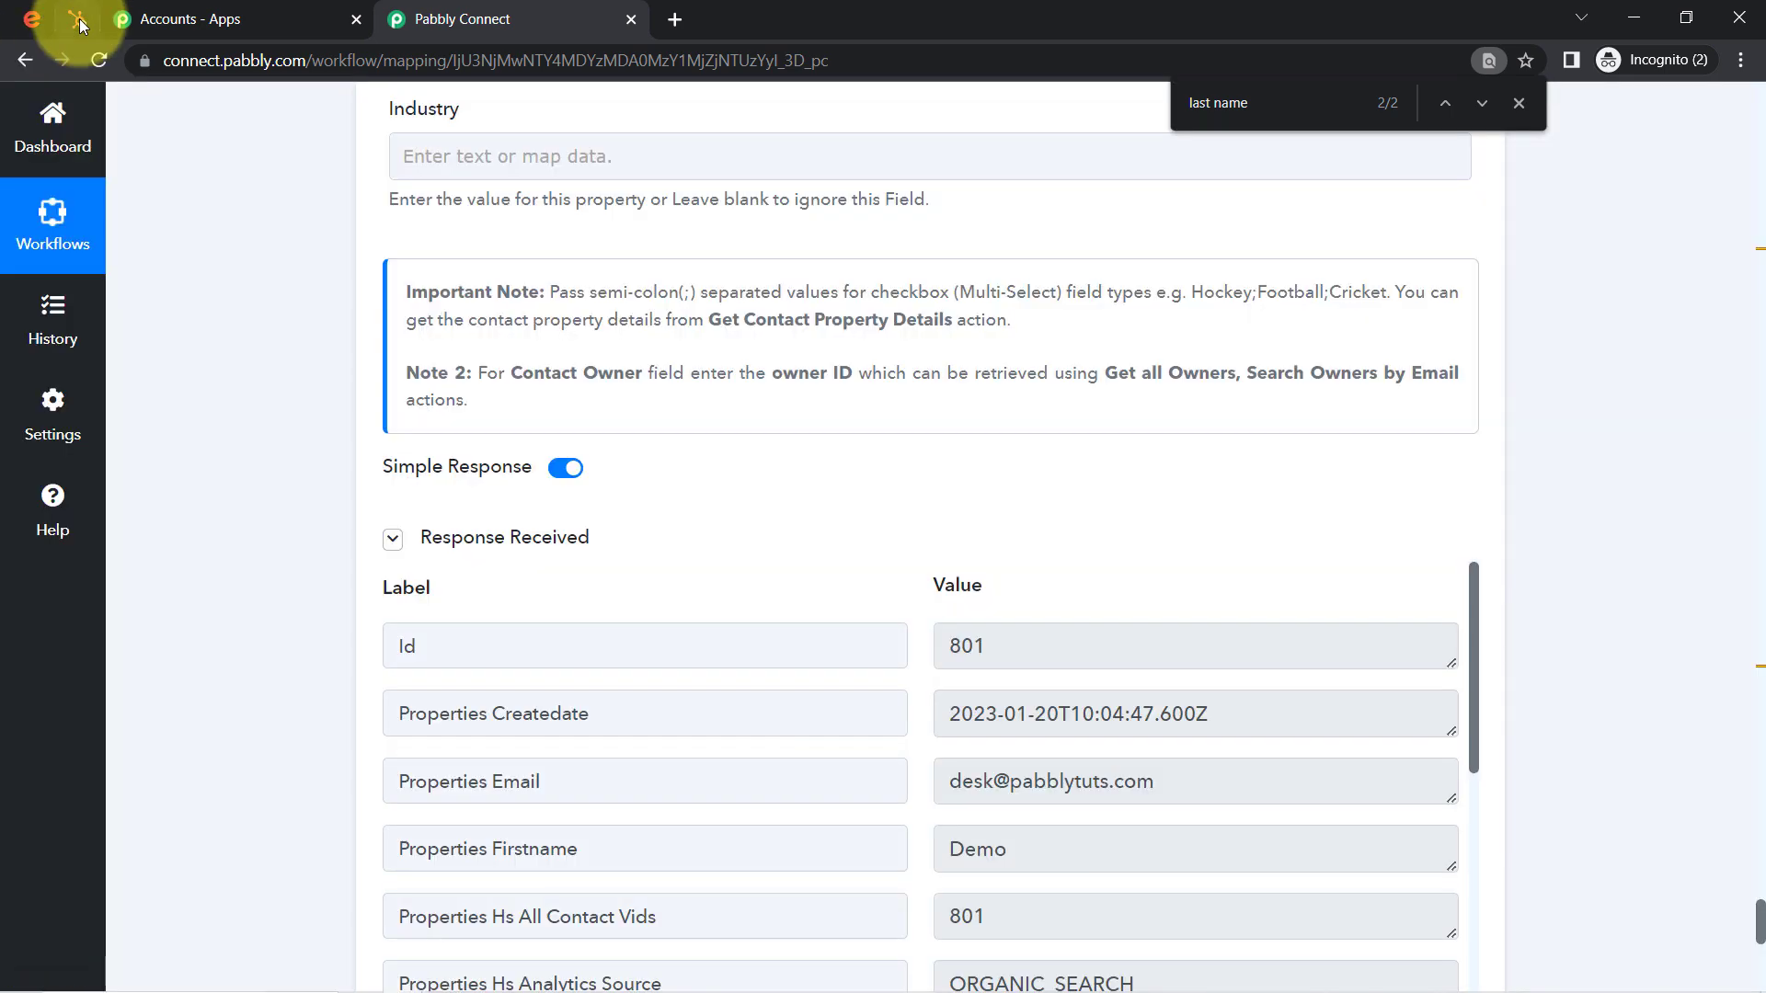
Step: Reload the HubSpot contacts list with its filters cleared, check for the test contact, and return to the Pabbly Connect workflow
click(79, 18)
click(105, 62)
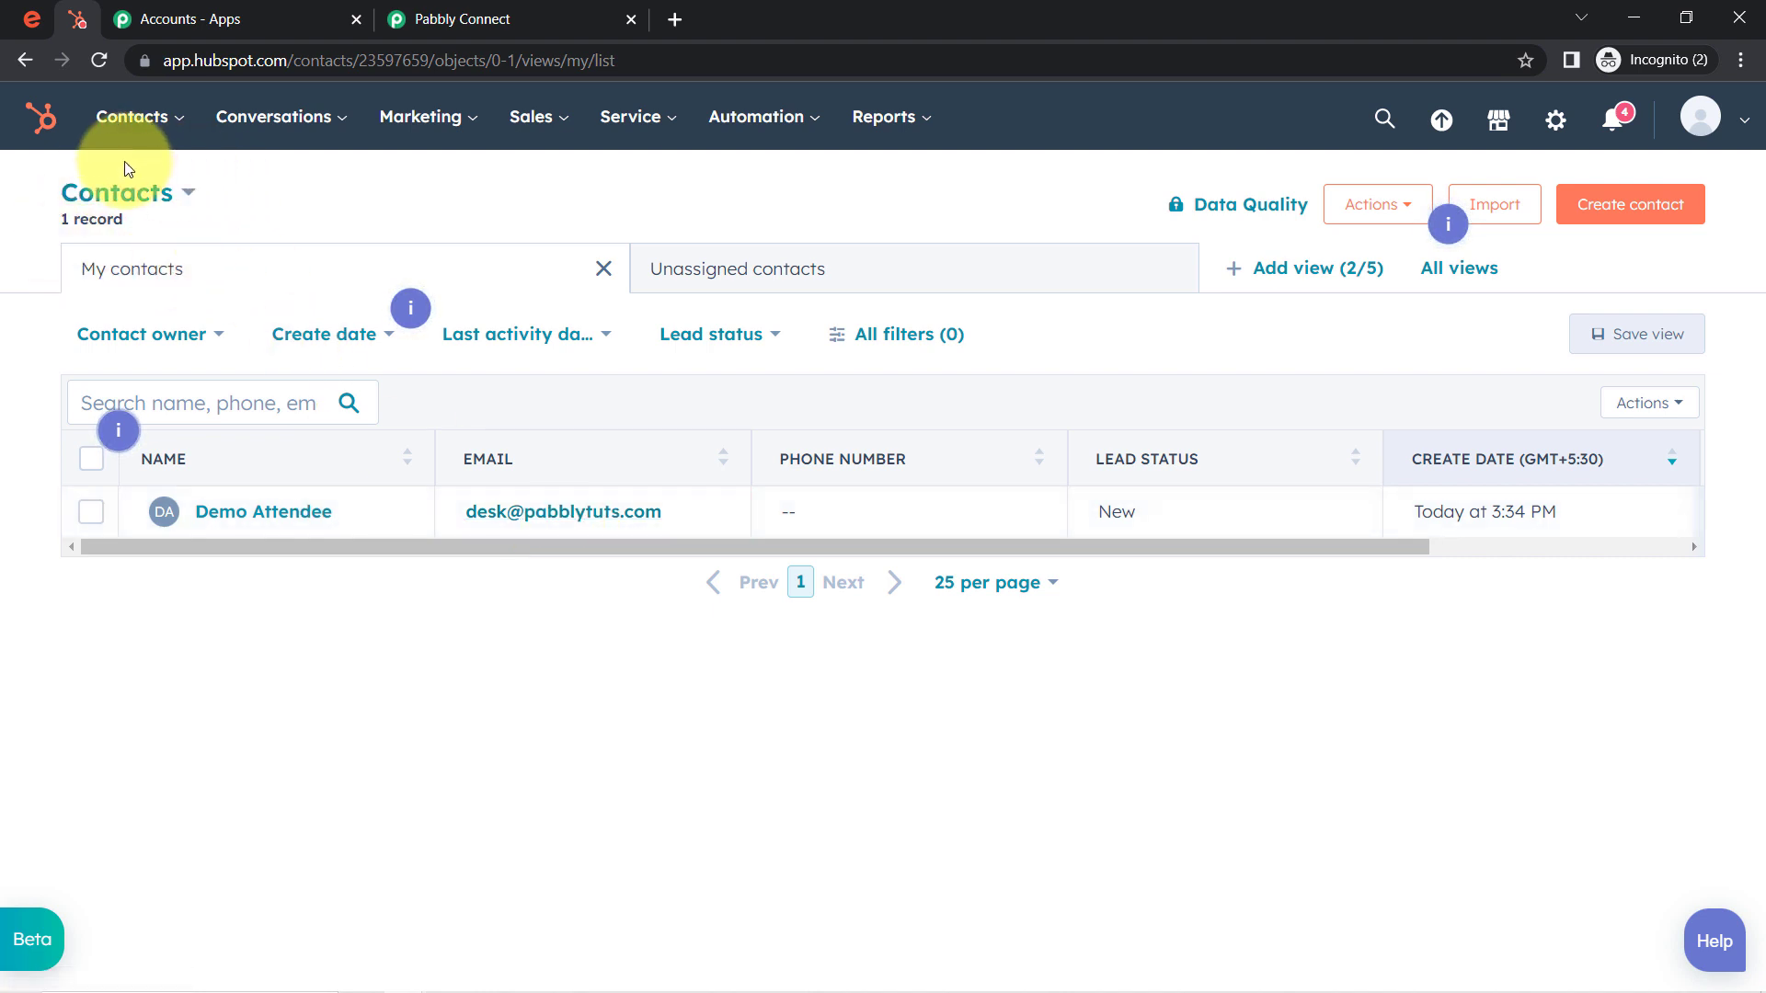
click(487, 28)
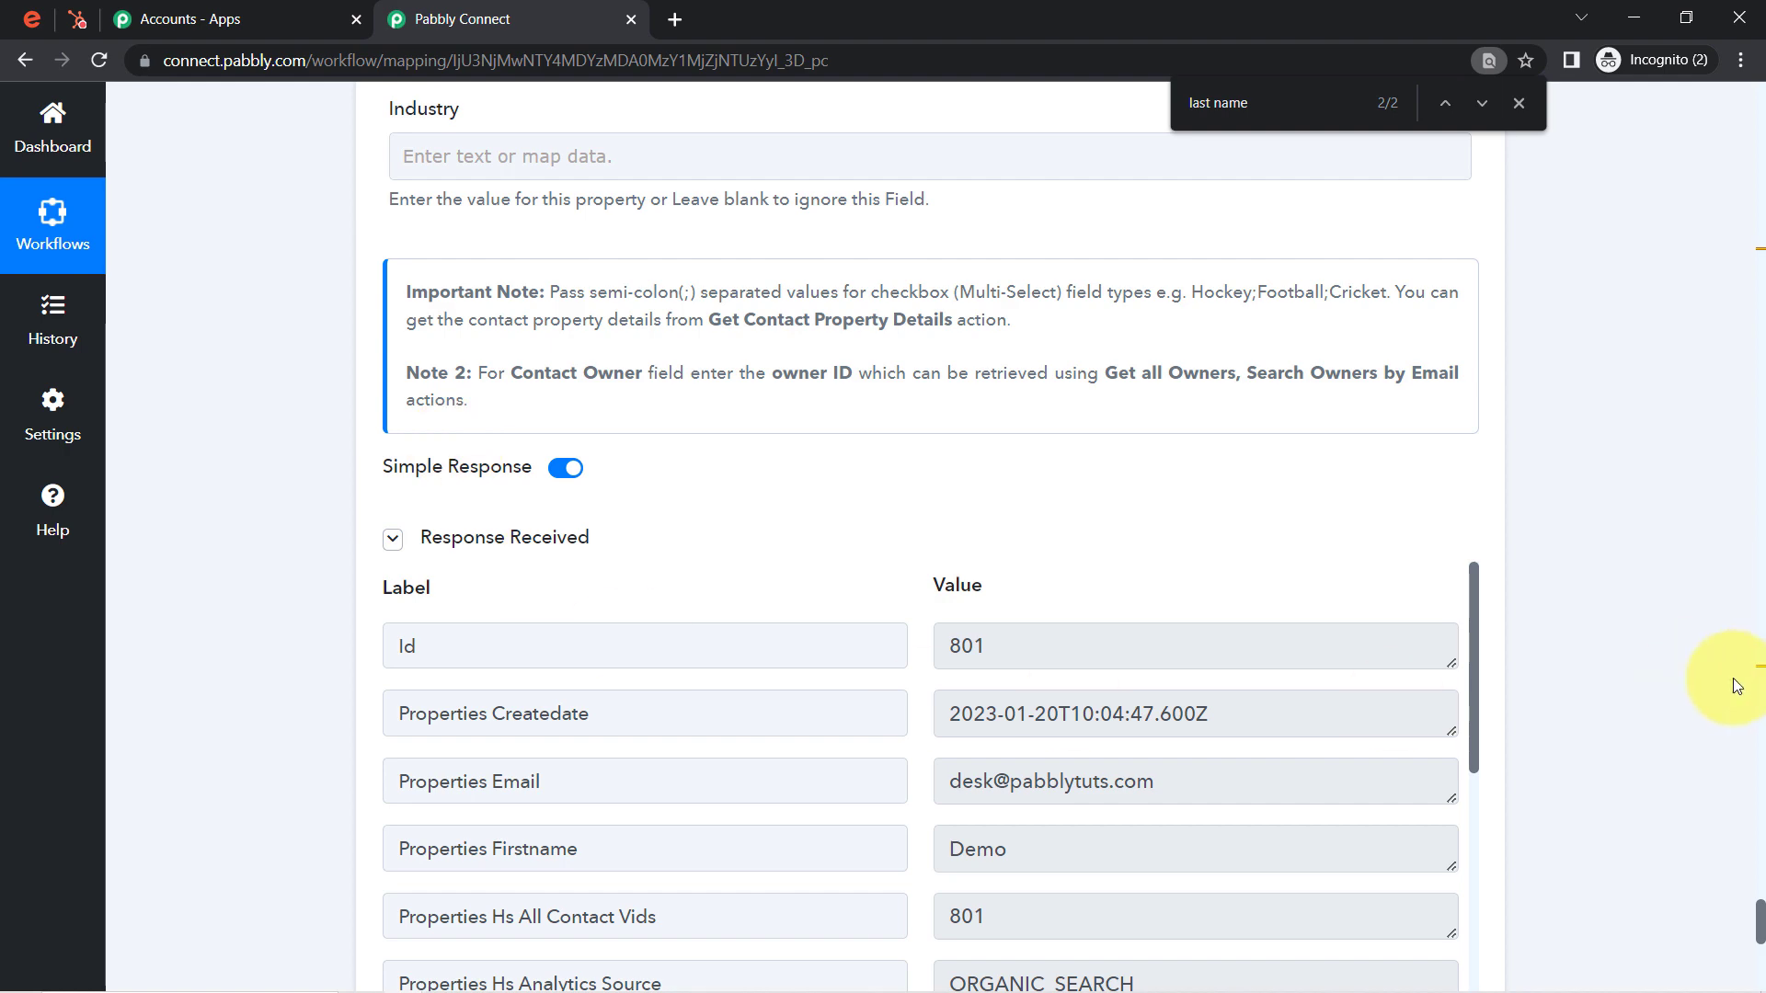
Step: Review the Email field's mapping in the Create a Contact action
drag(1761, 915, 1666, 667)
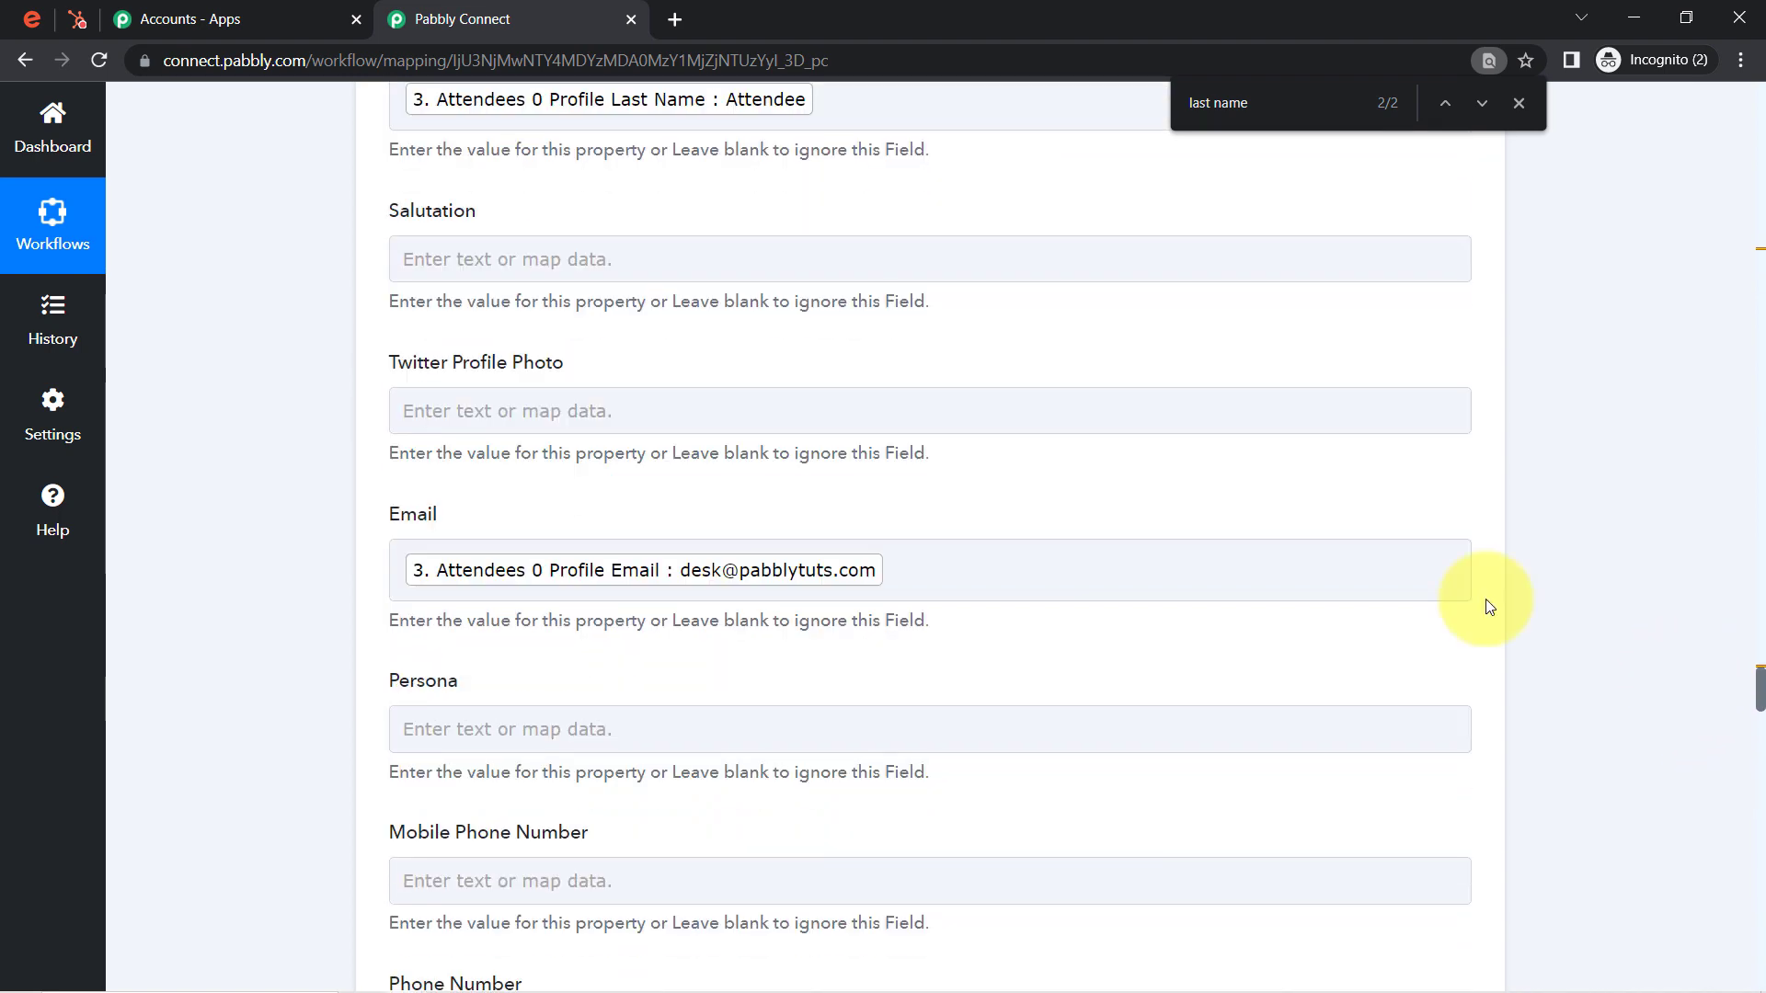
click(715, 552)
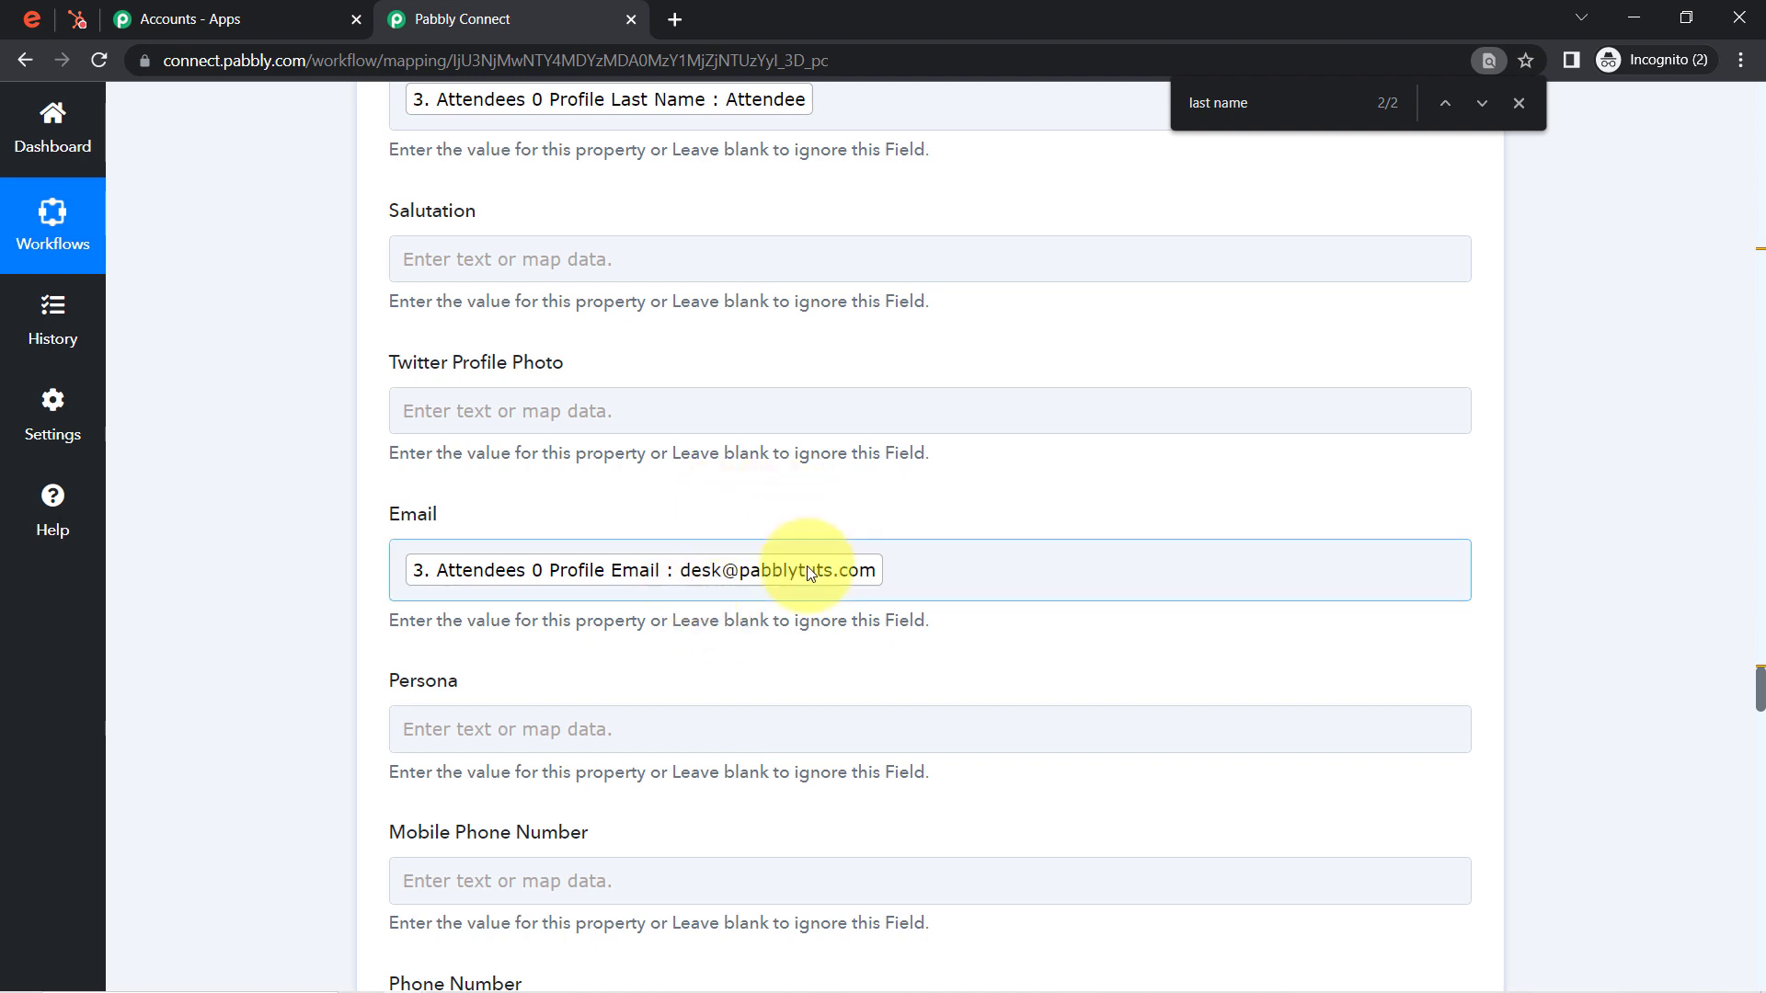
click(1708, 659)
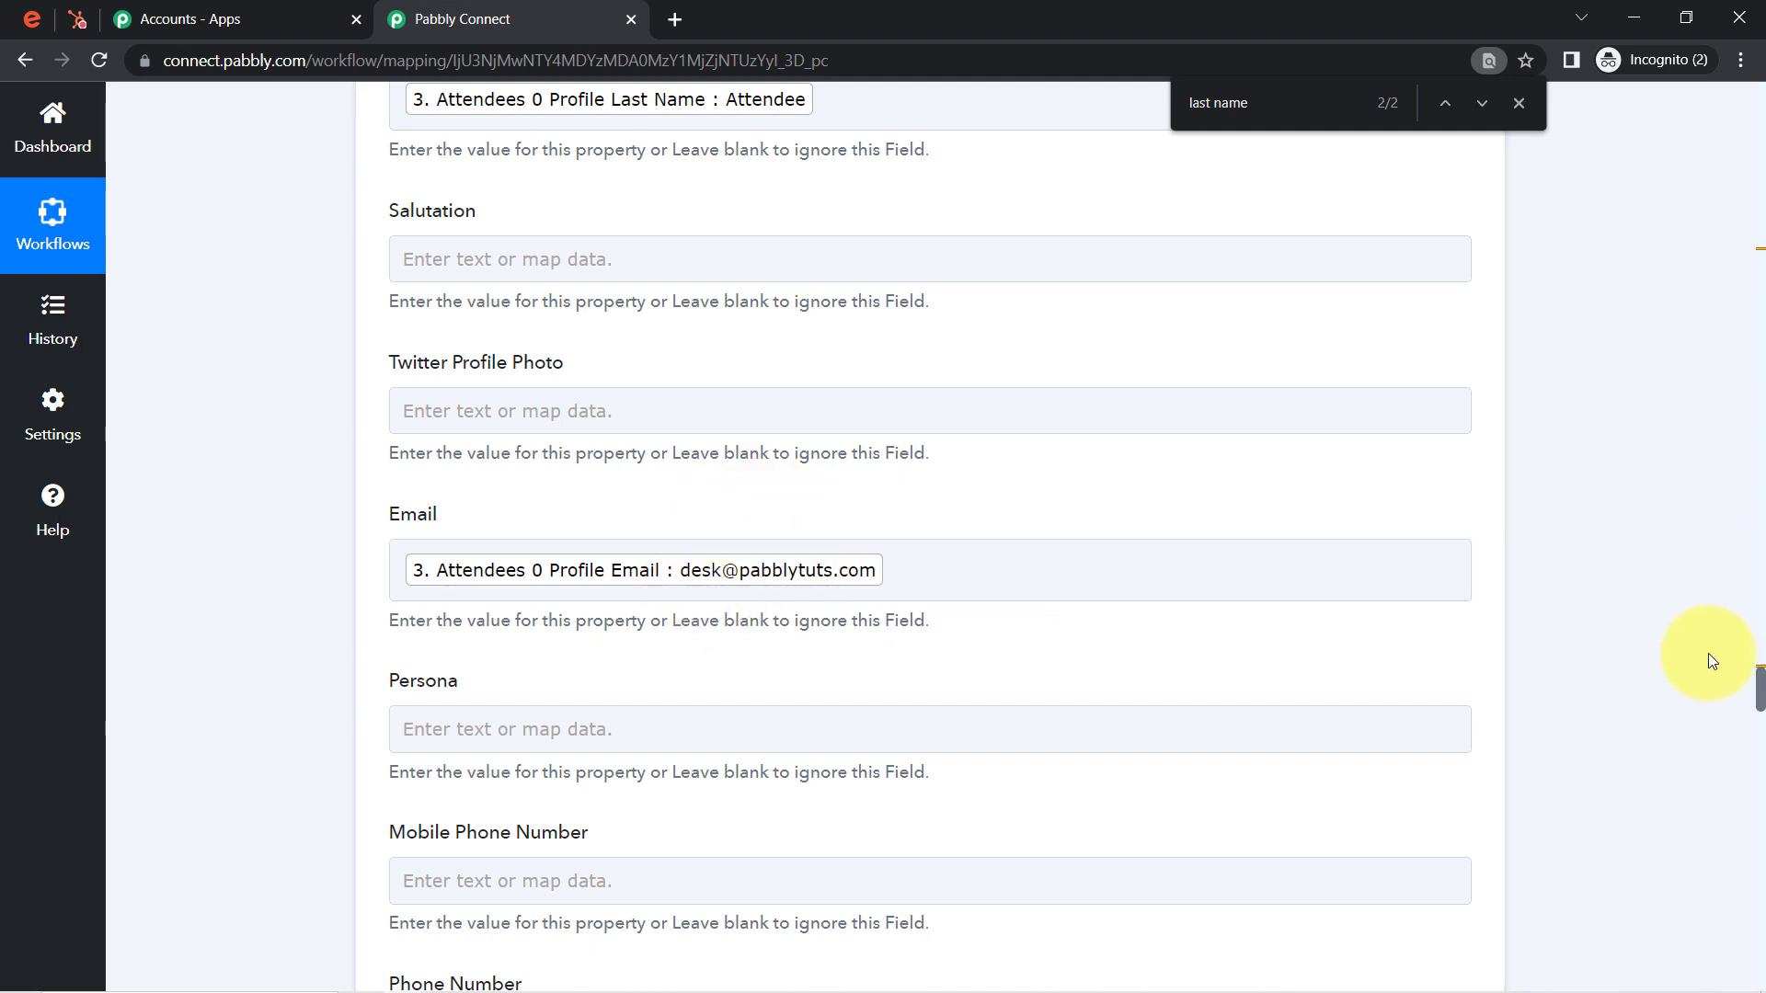
Step: Collapse all four workflow steps and close the page search
drag(1759, 688, 1748, 99)
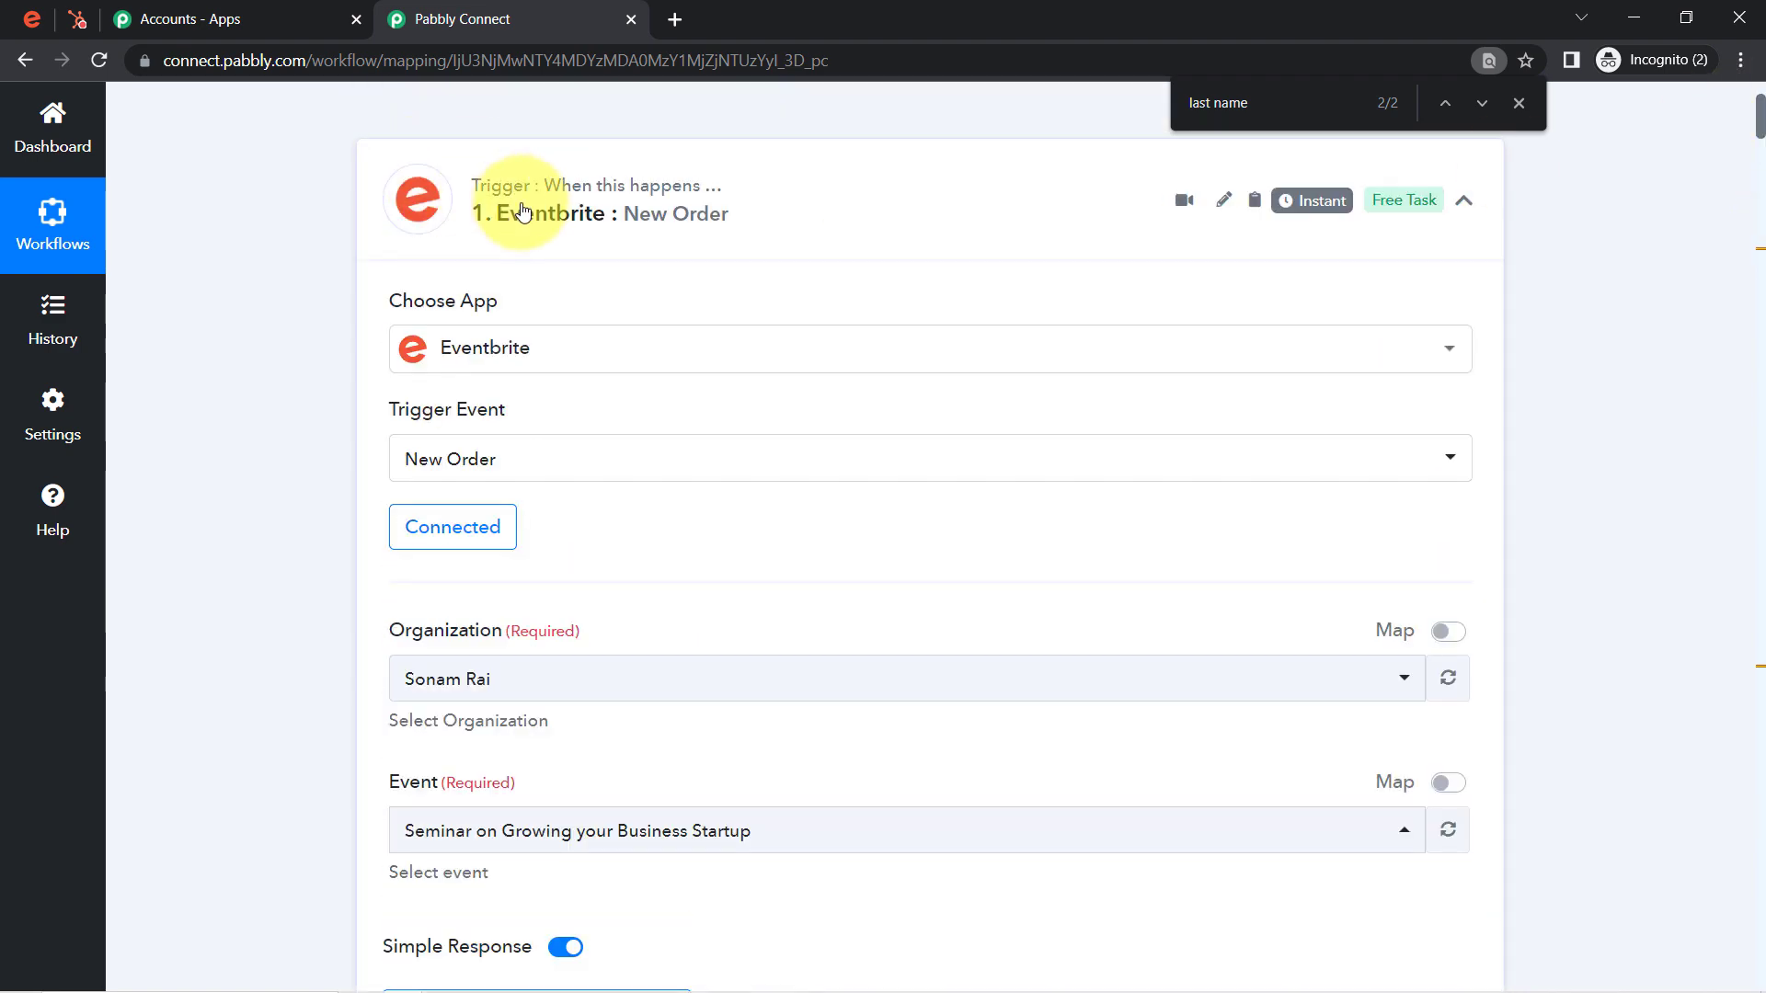
click(522, 210)
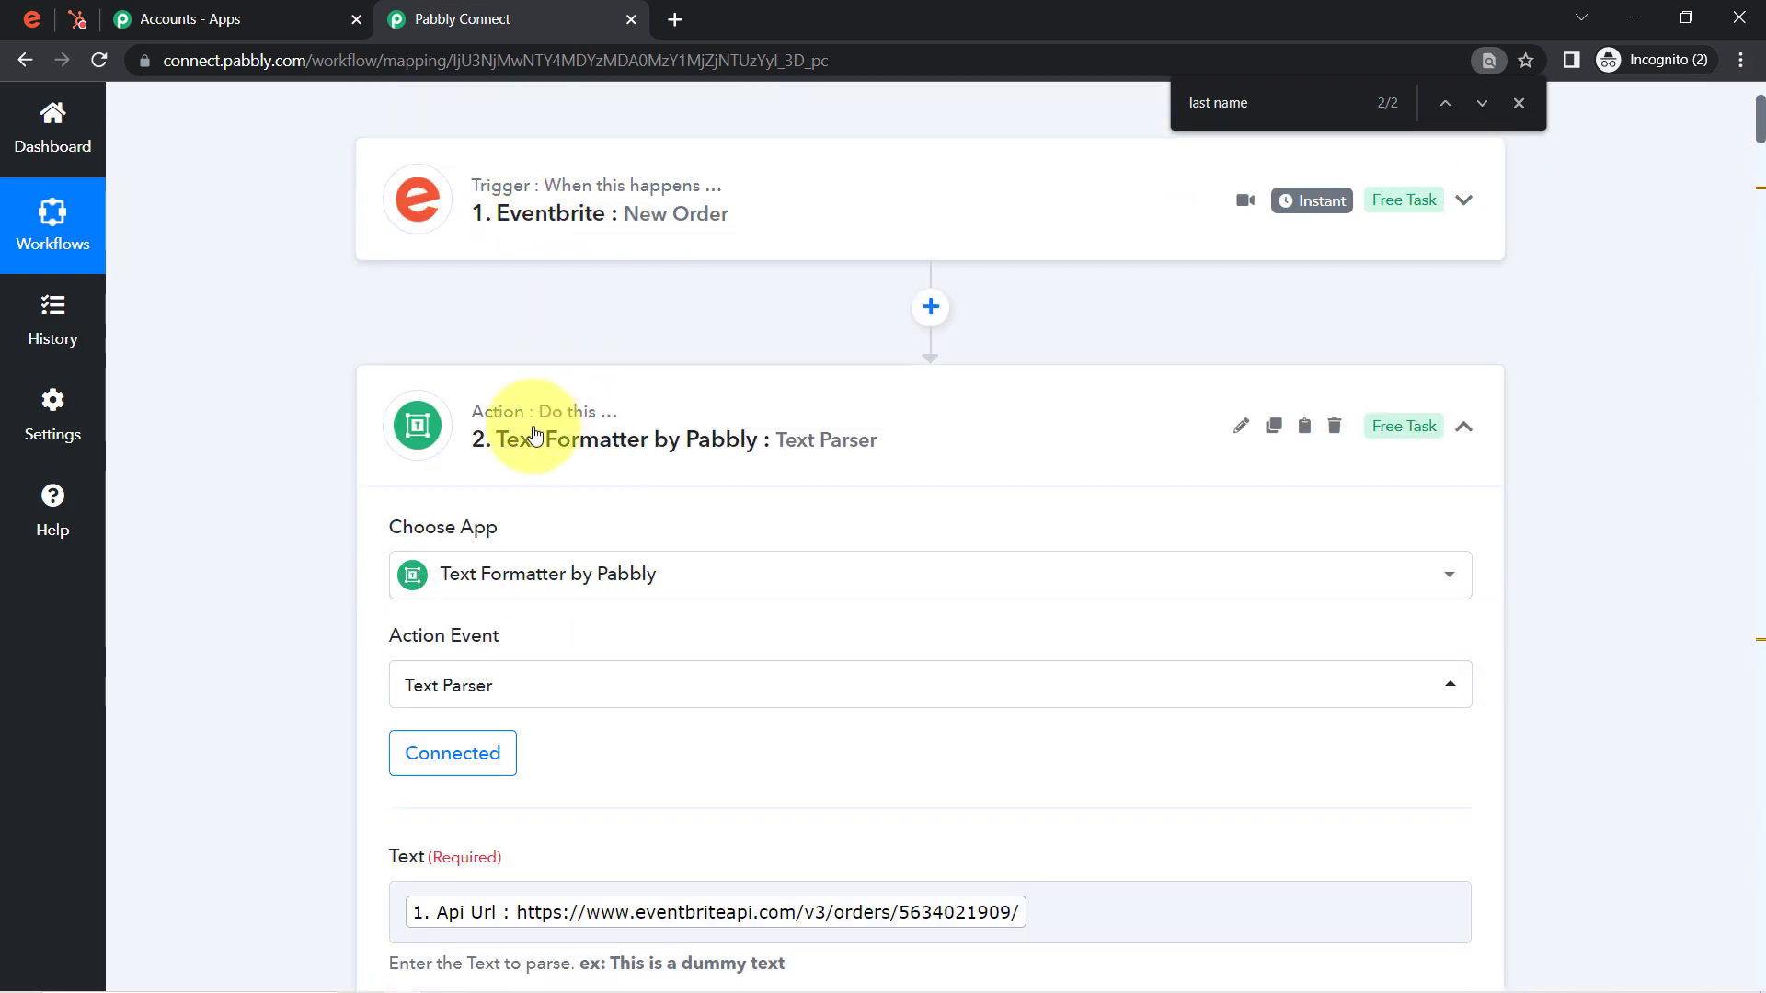
click(536, 432)
click(532, 650)
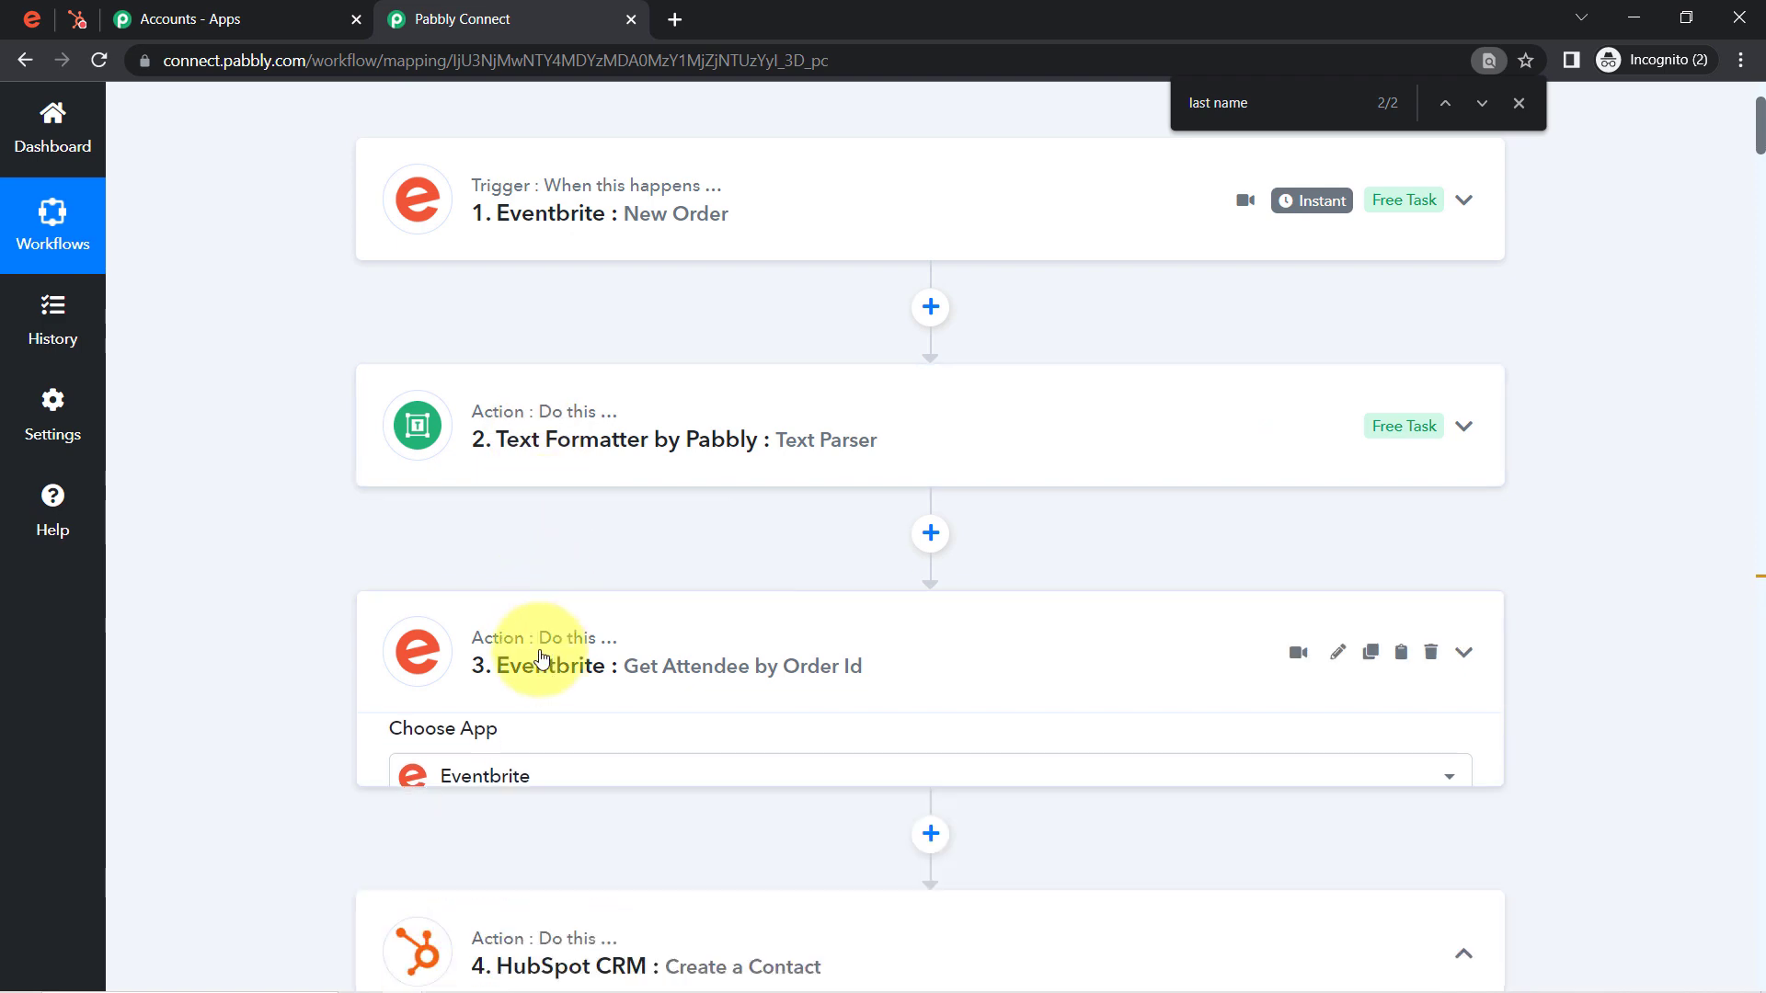
click(722, 659)
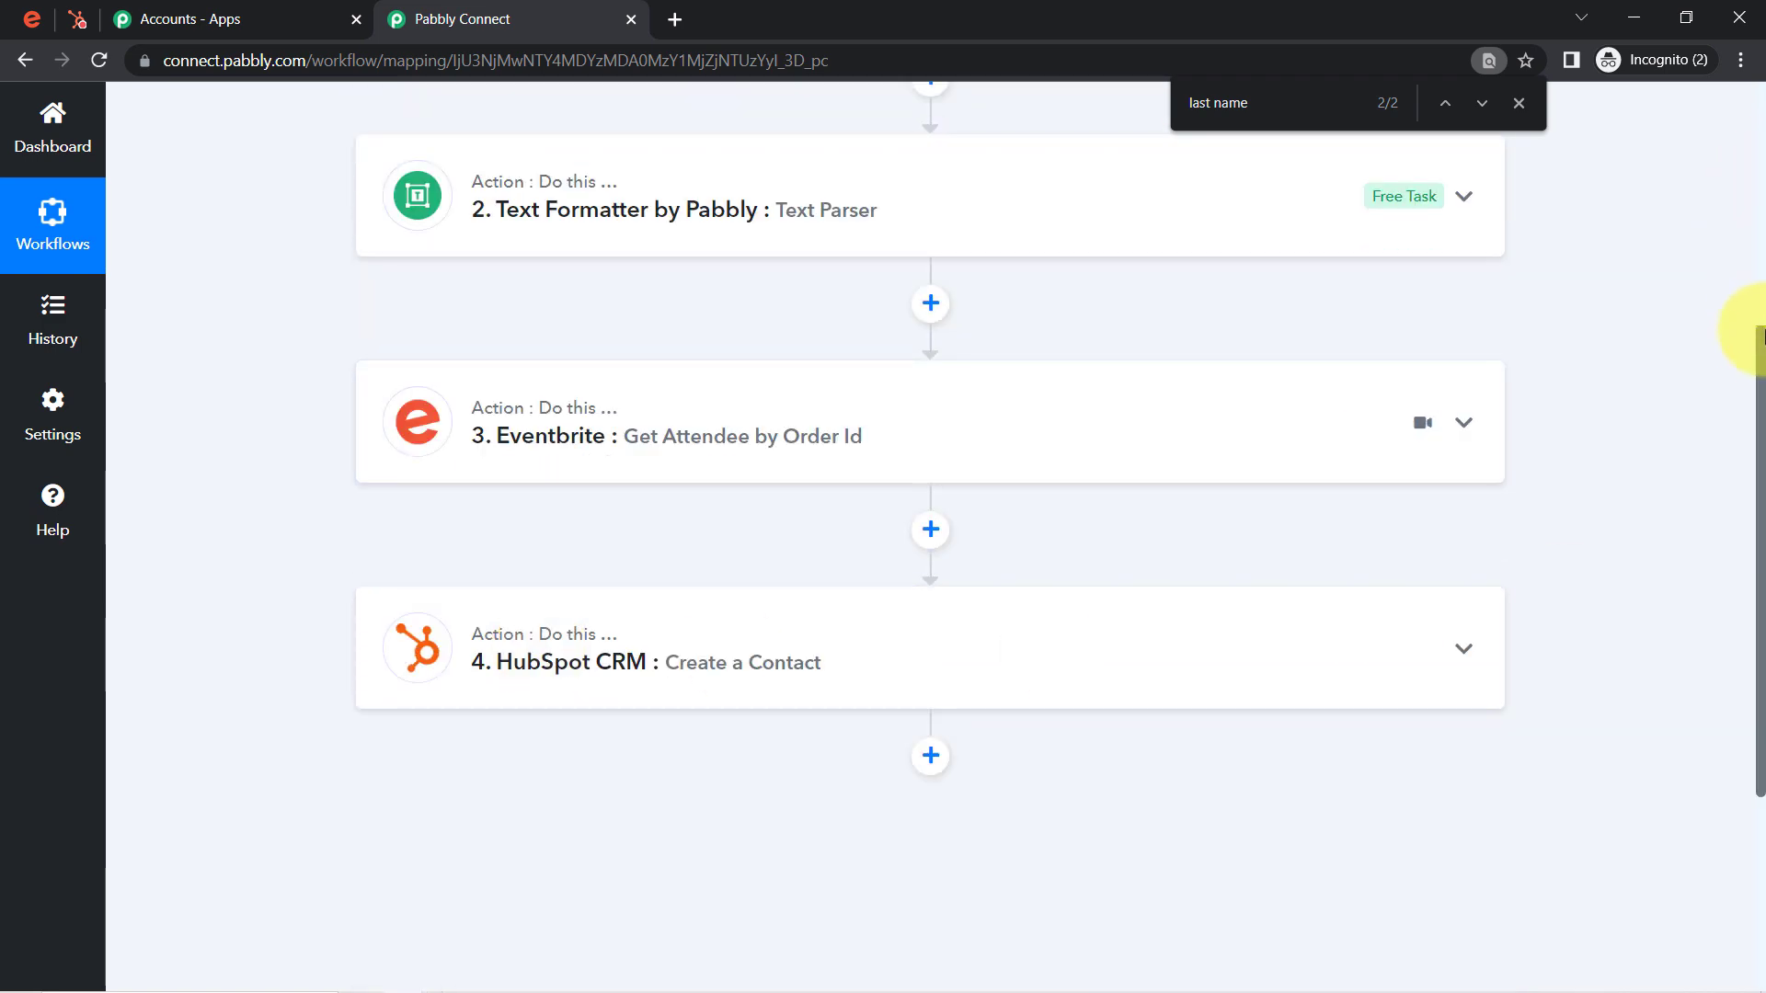
drag(1760, 354, 1739, 119)
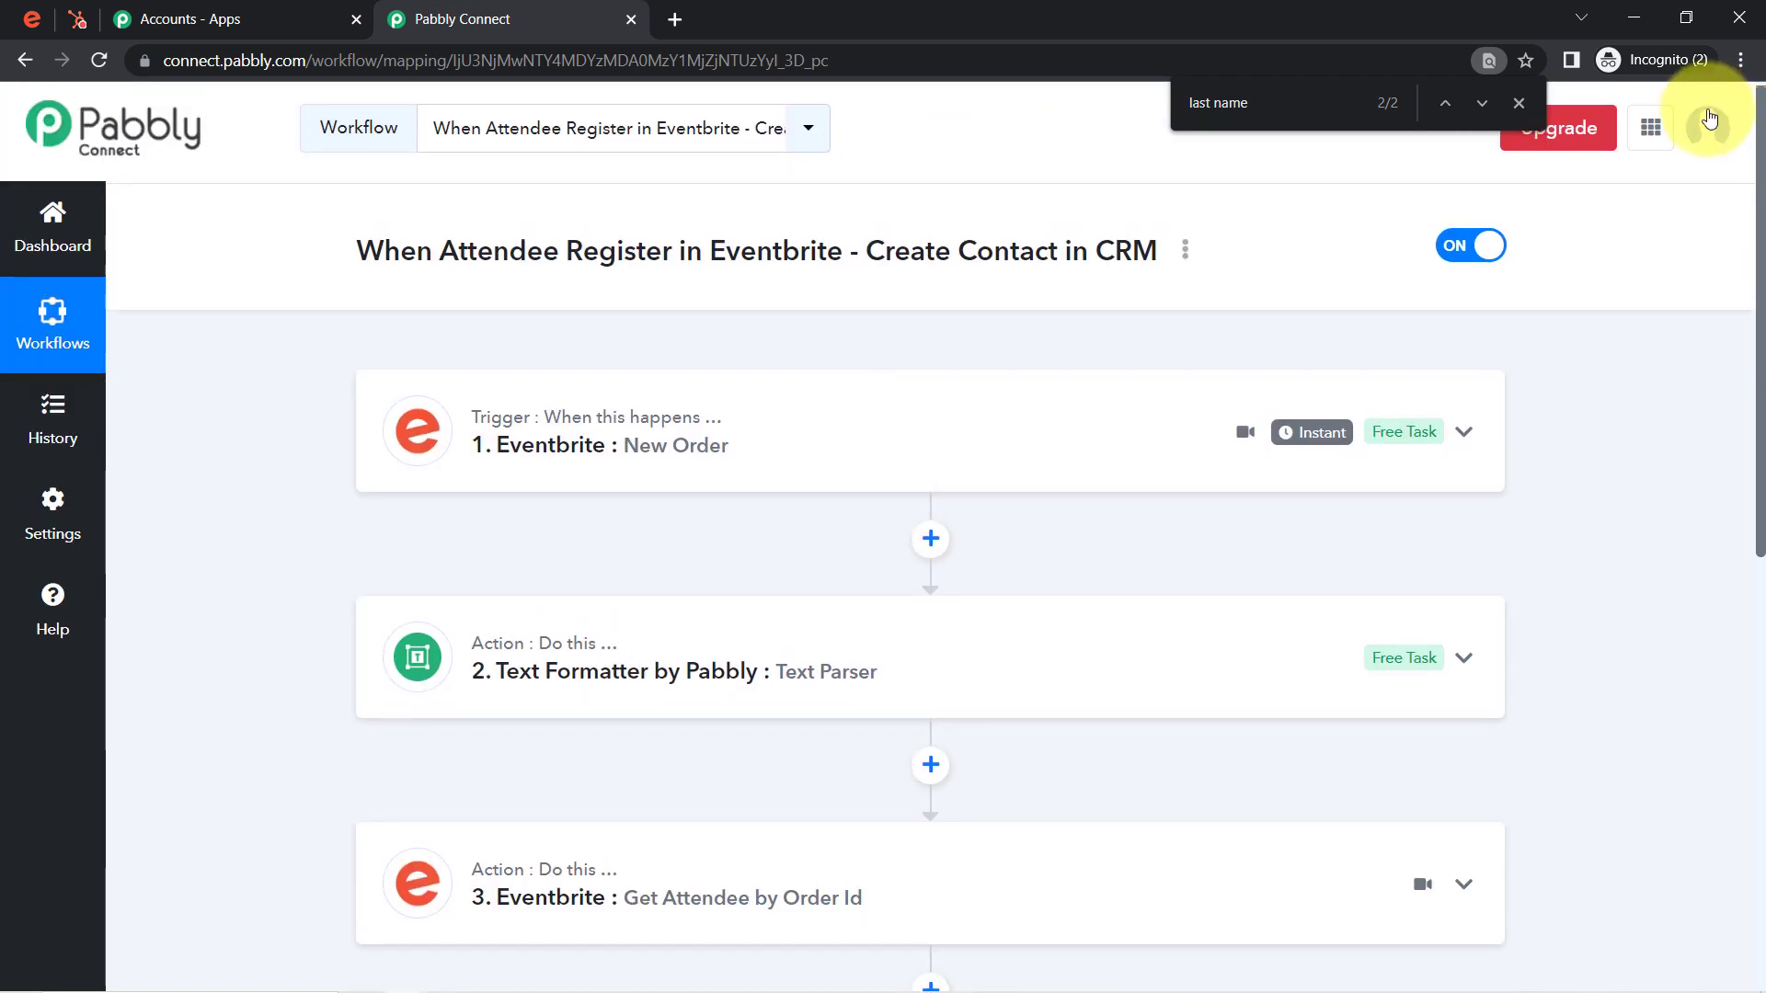
click(1517, 103)
mouse_move(1310, 432)
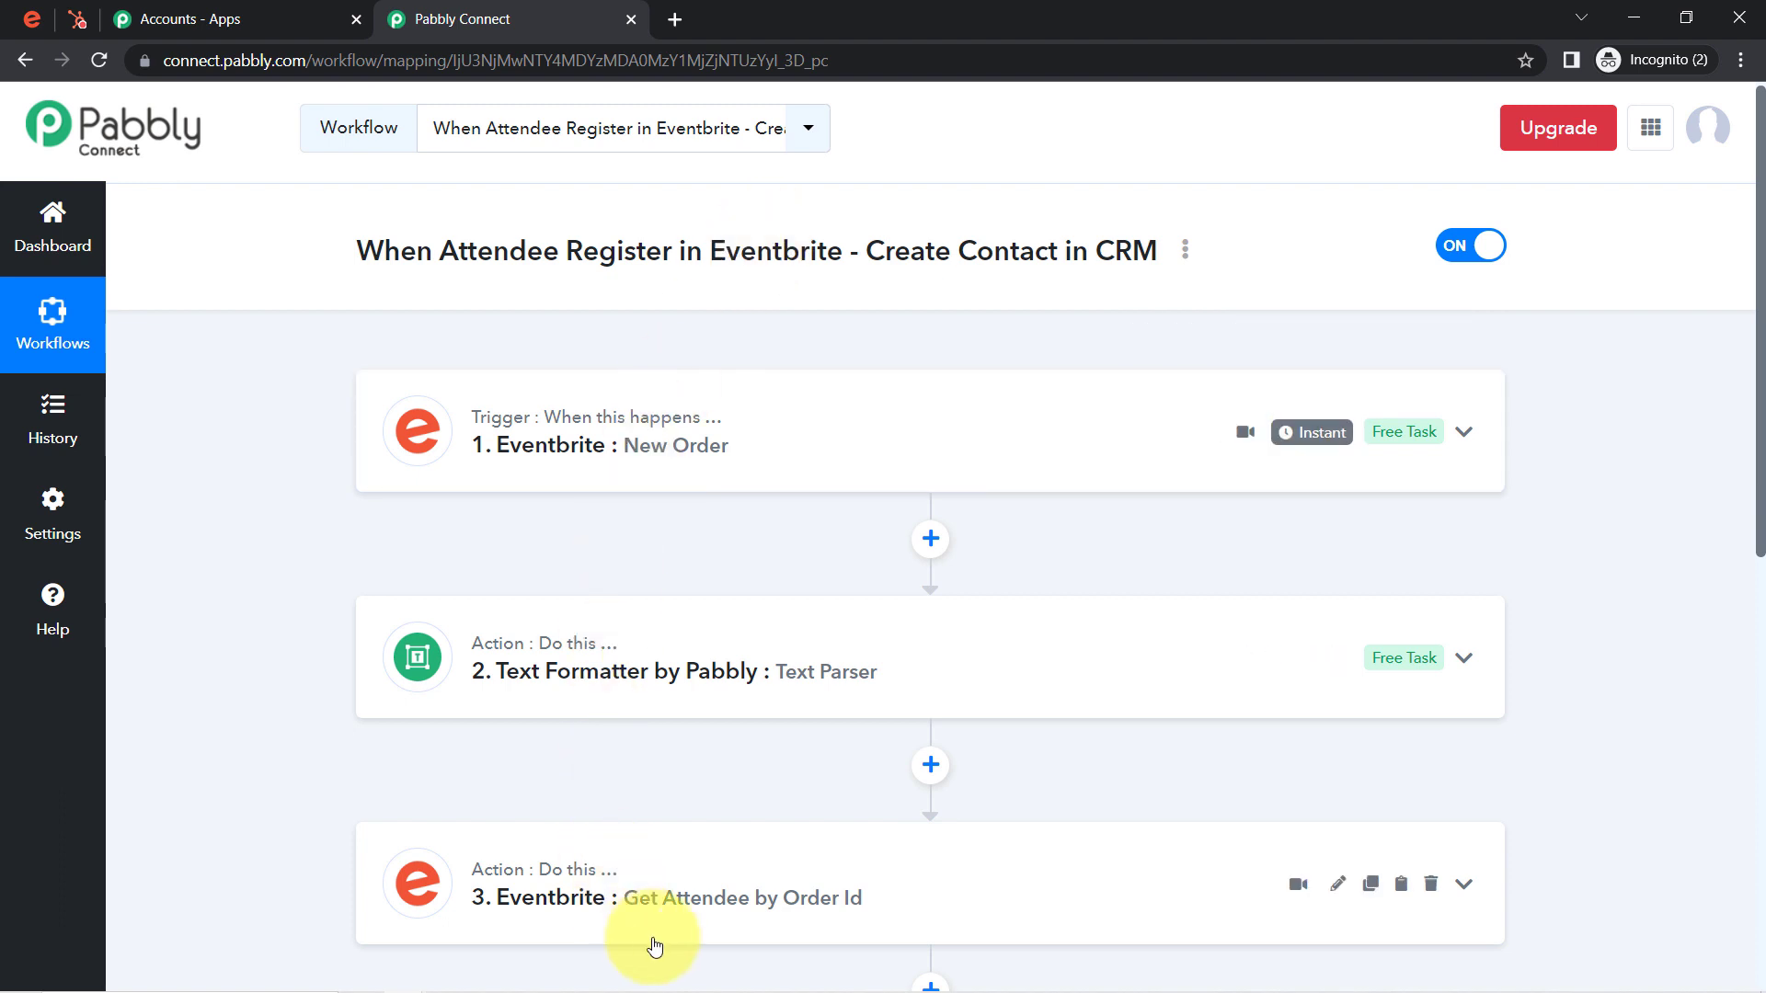
mouse_move(562, 875)
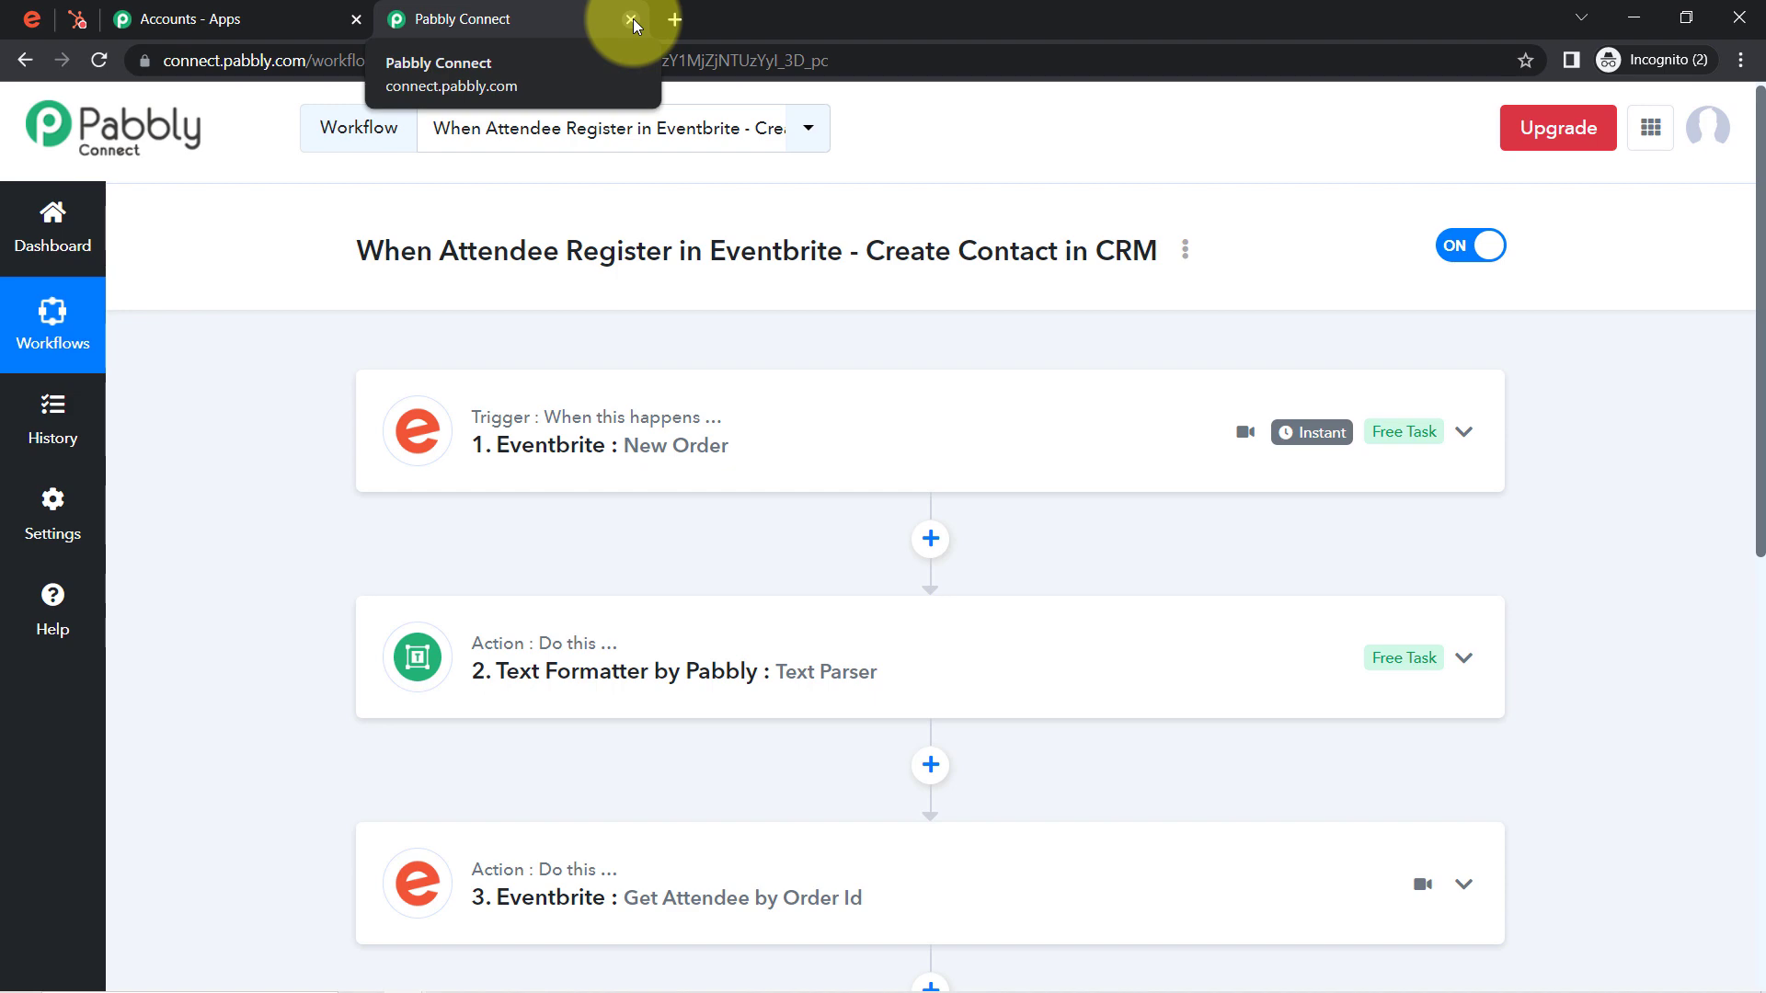
scroll(824, 800, down, 4)
scroll(842, 704, up, 1)
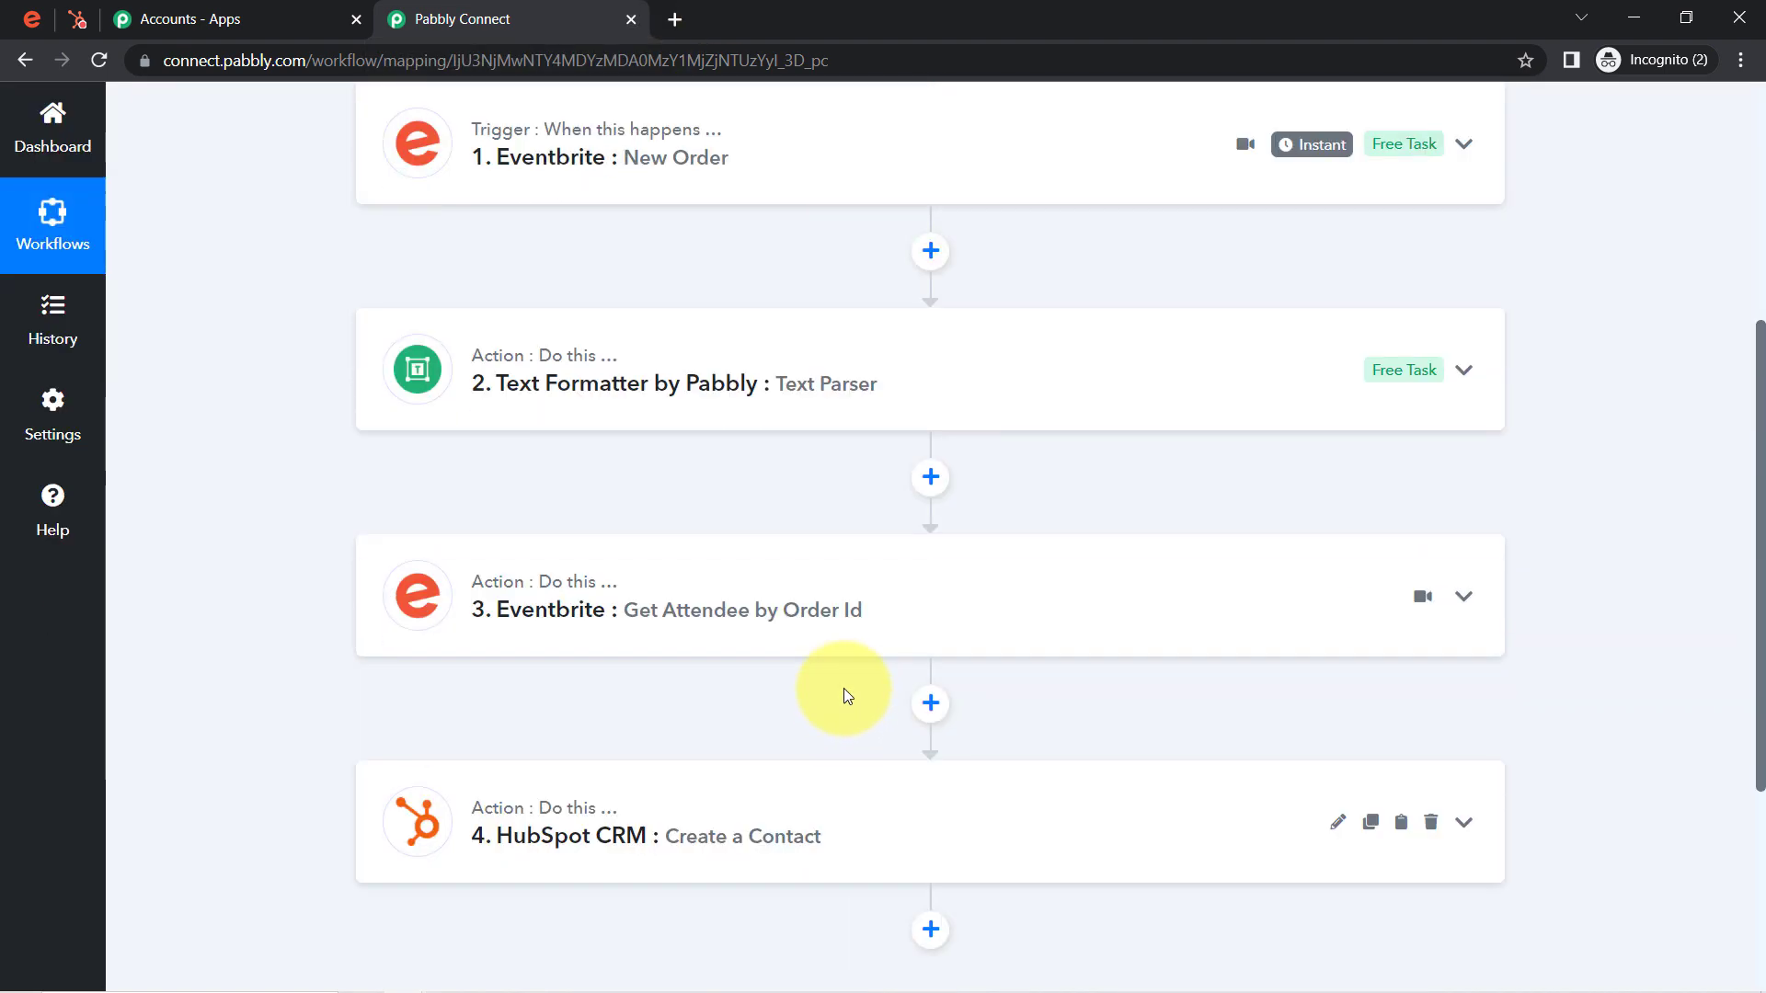
scroll(841, 703, up, 3)
Step: Generate the share link for the workflow "When Attendee Register in Eventbrite - Create Contact in CRM" and copy it
click(1185, 267)
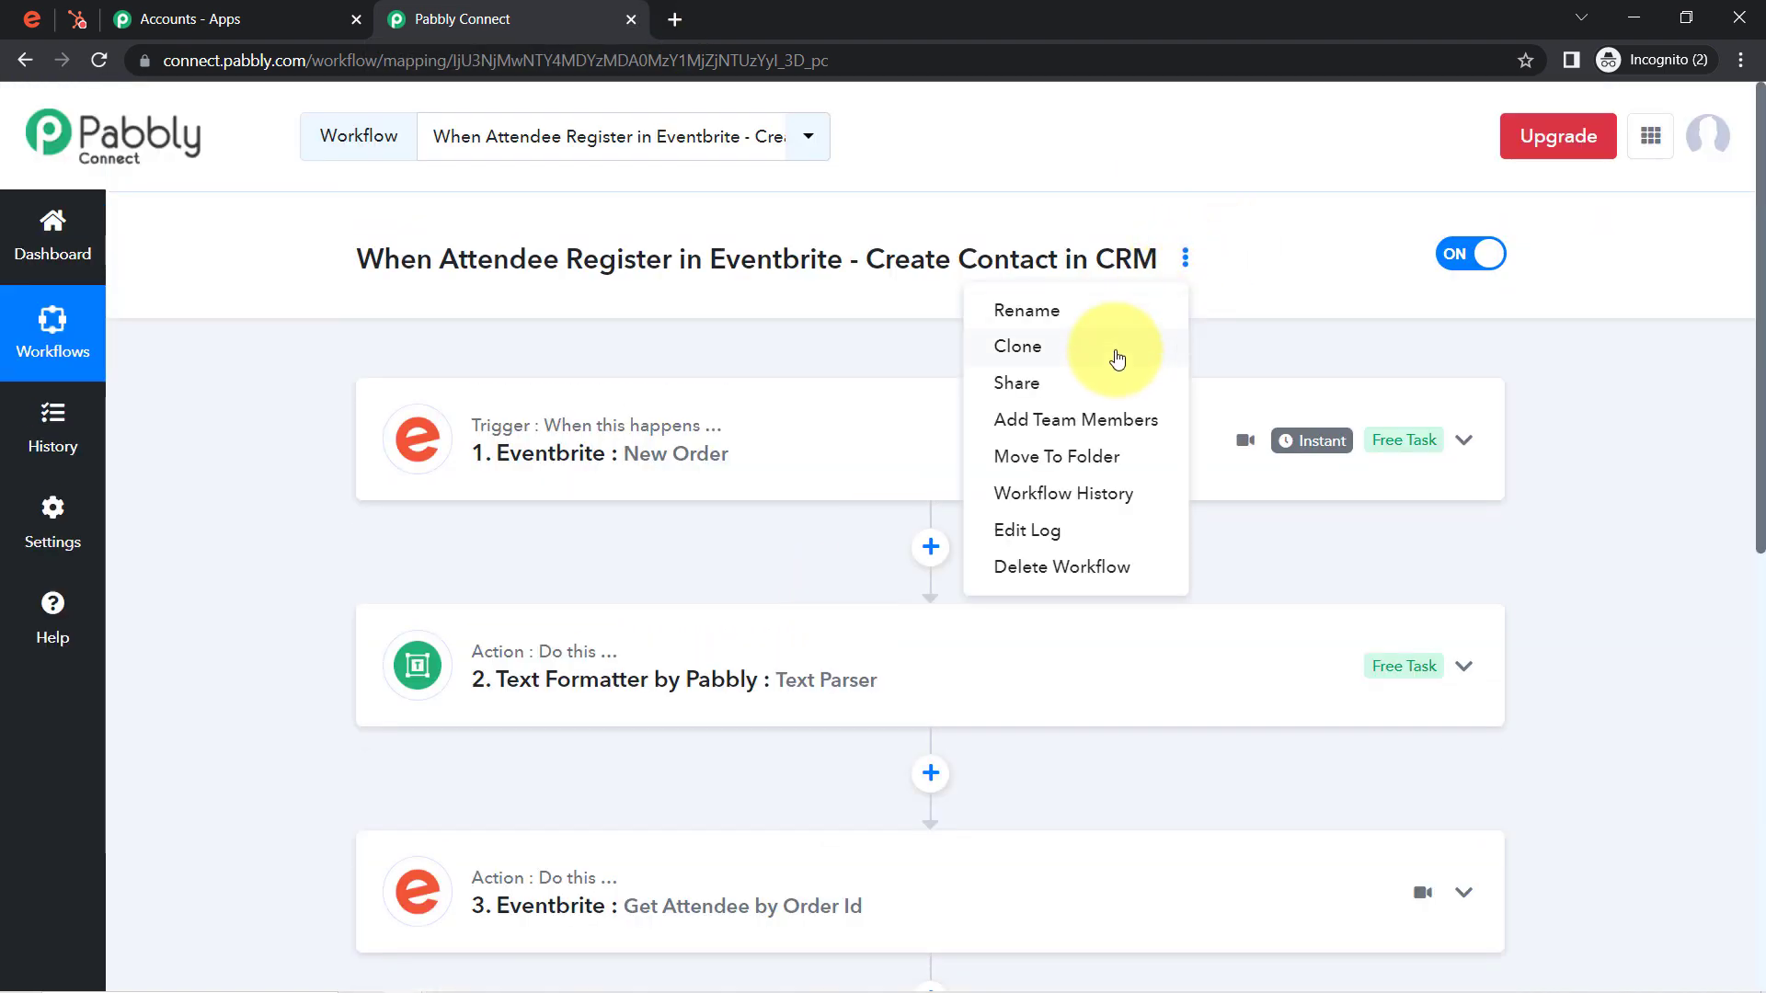
click(1084, 380)
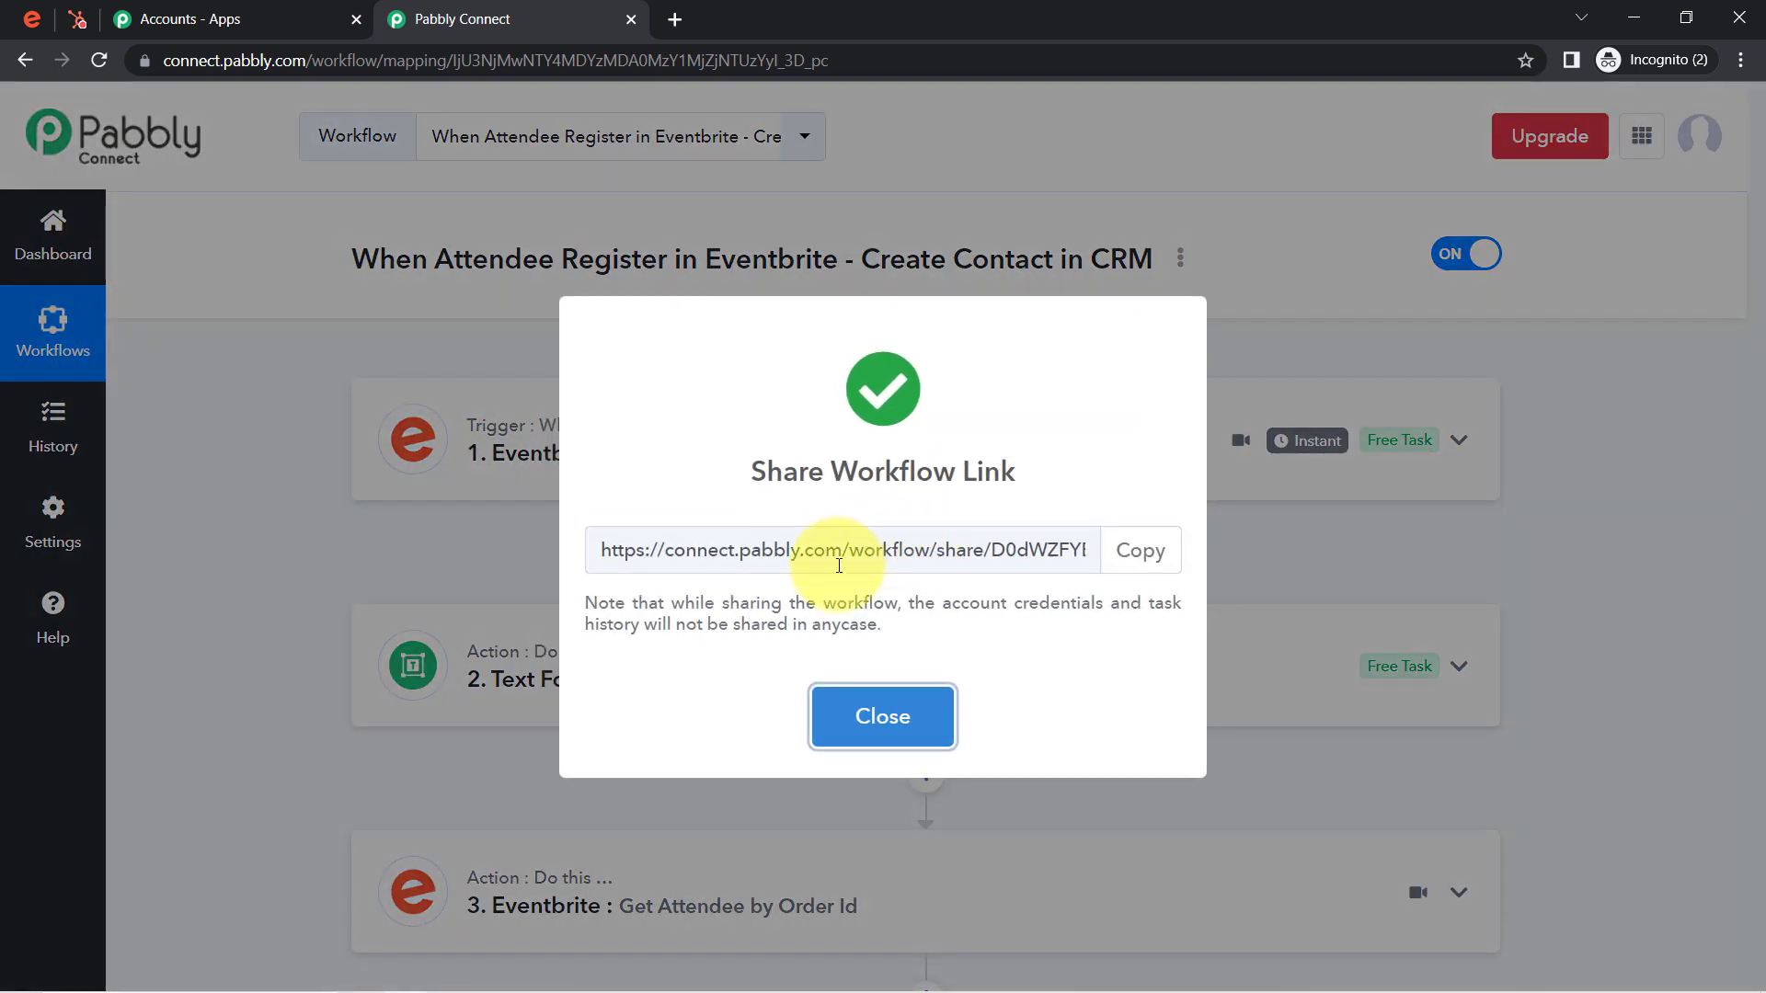
click(839, 564)
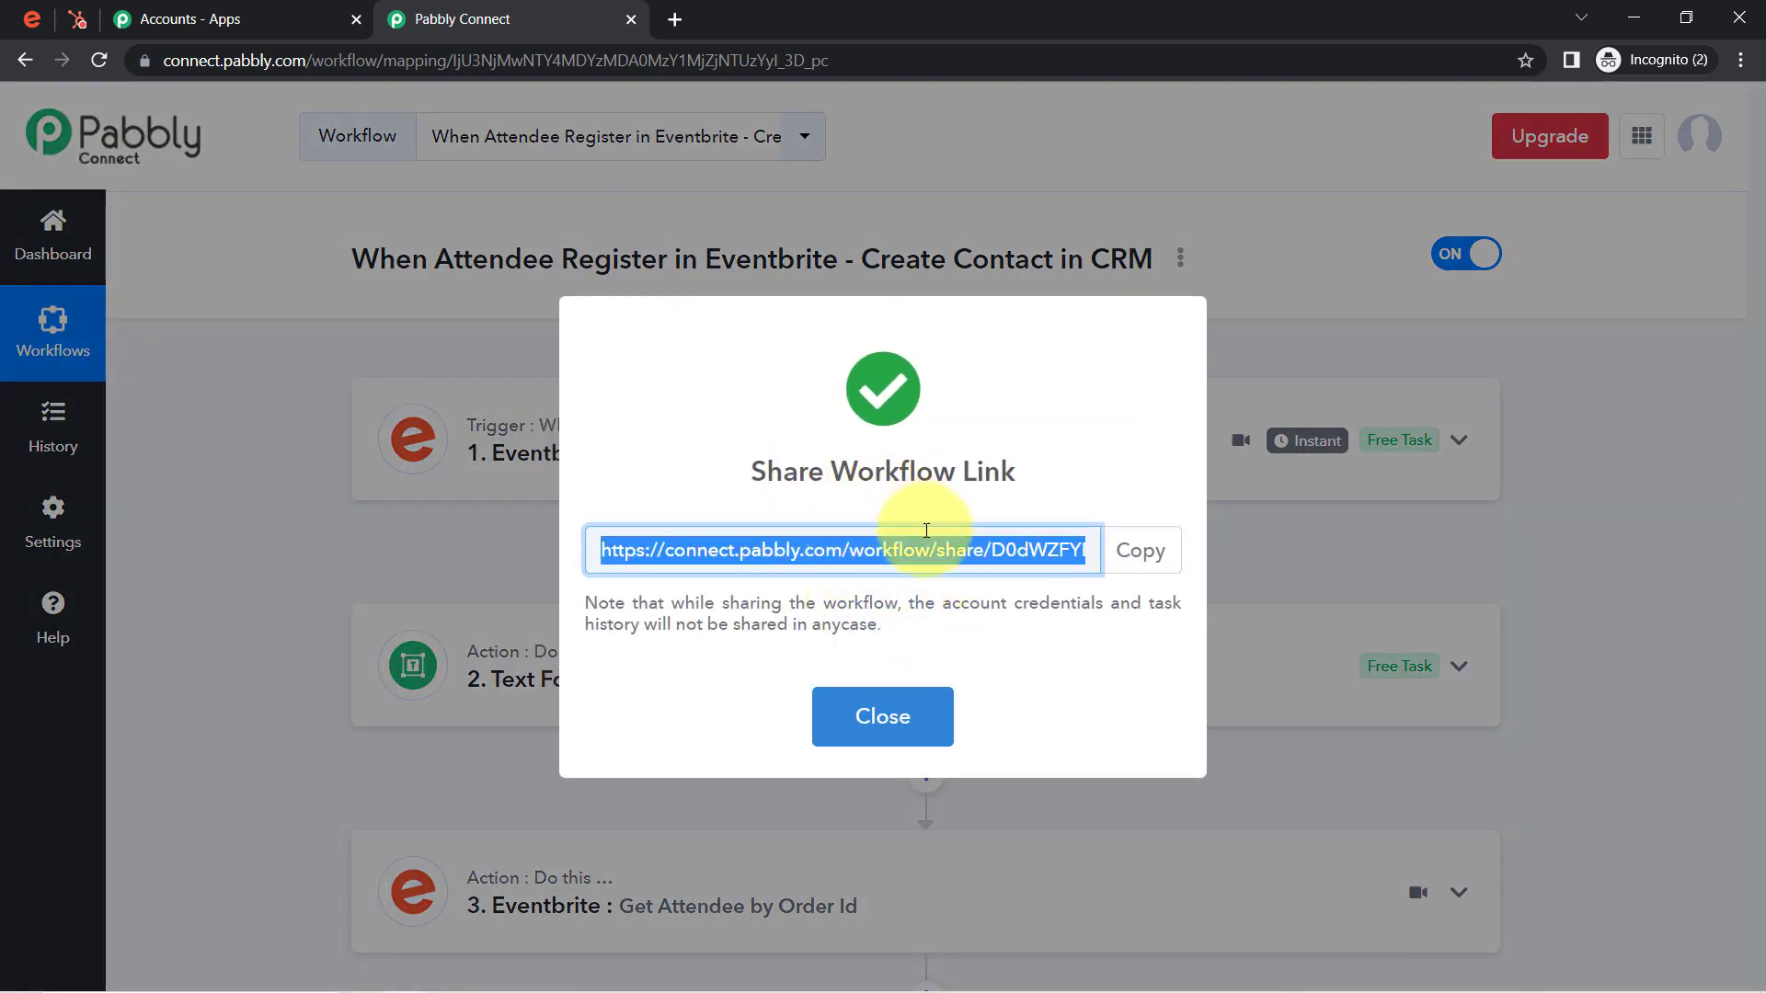
click(1140, 554)
click(881, 715)
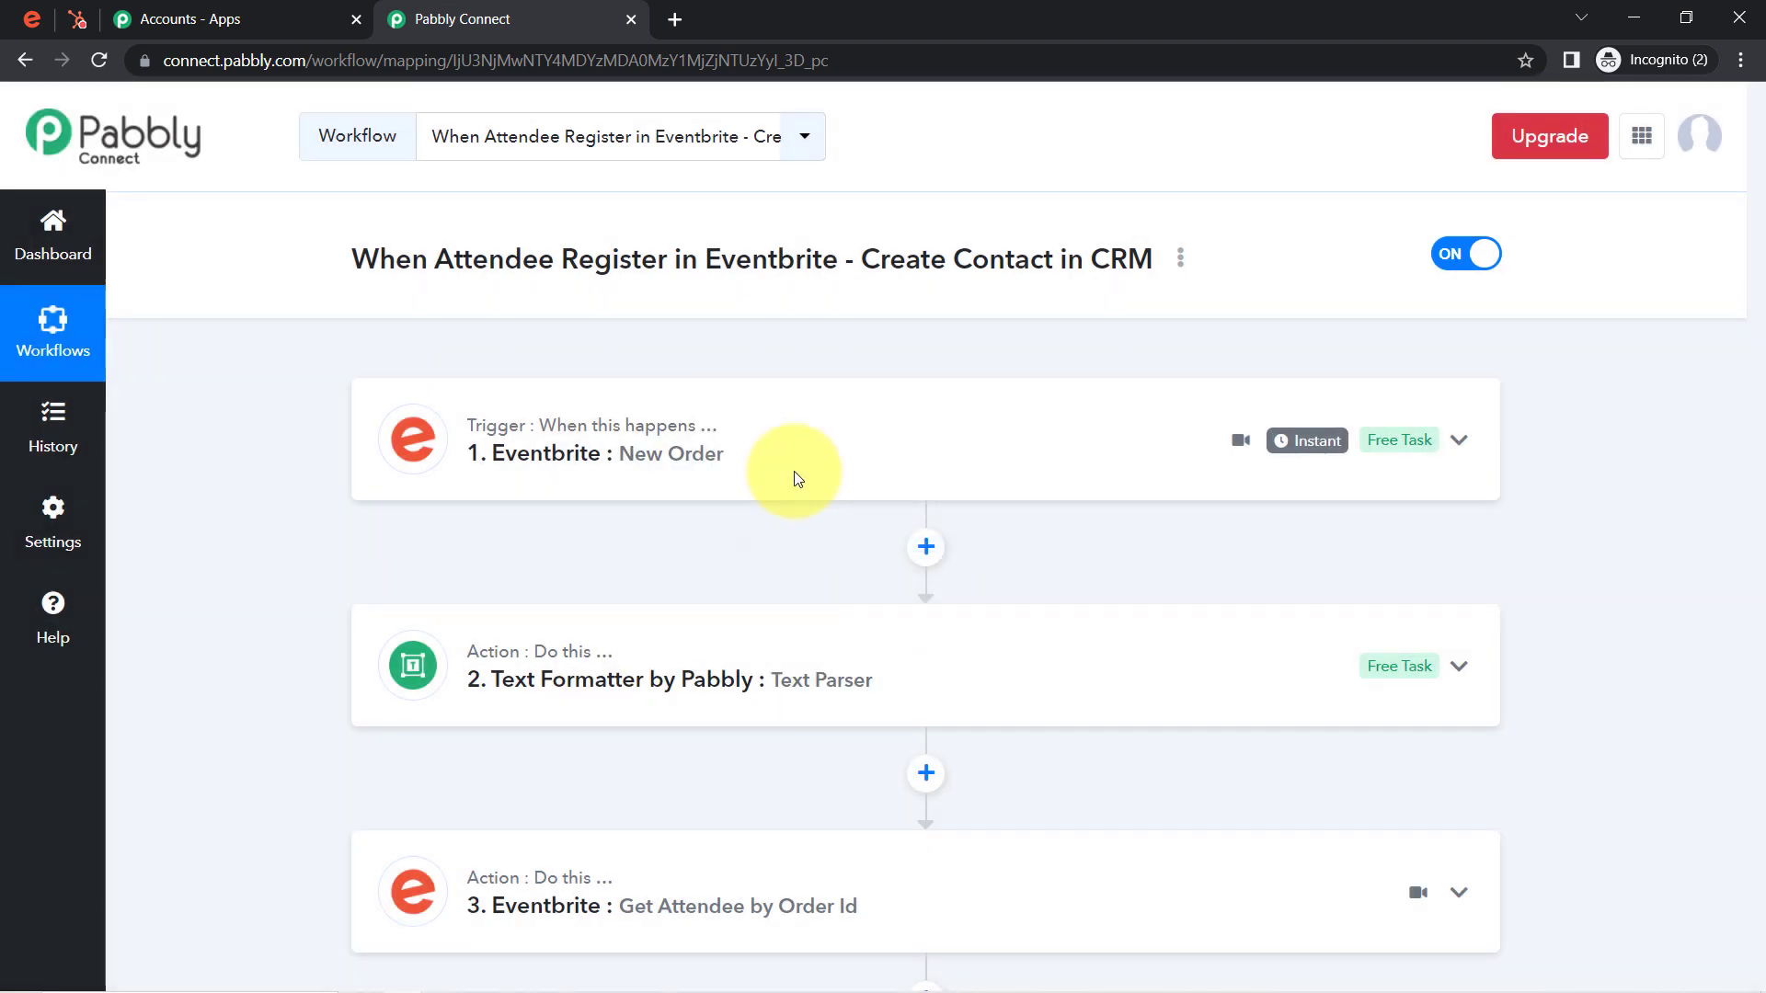
scroll(574, 690, down, 4)
scroll(583, 733, down, 2)
scroll(583, 727, up, 6)
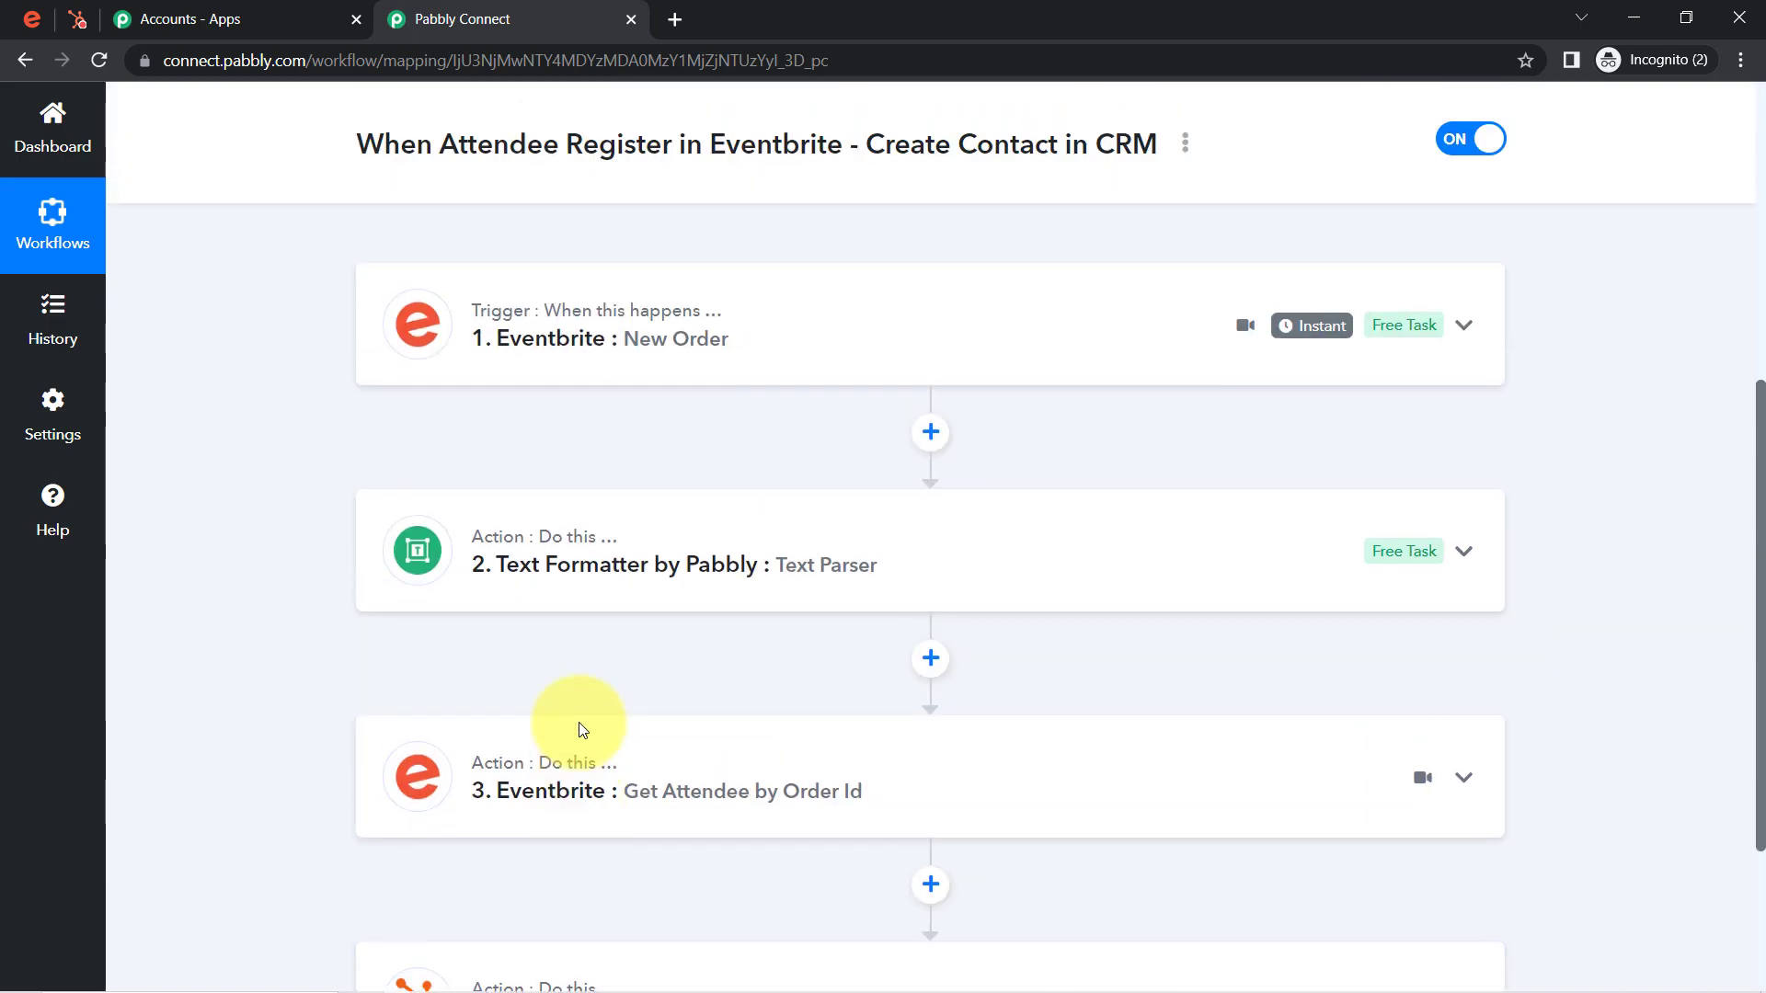